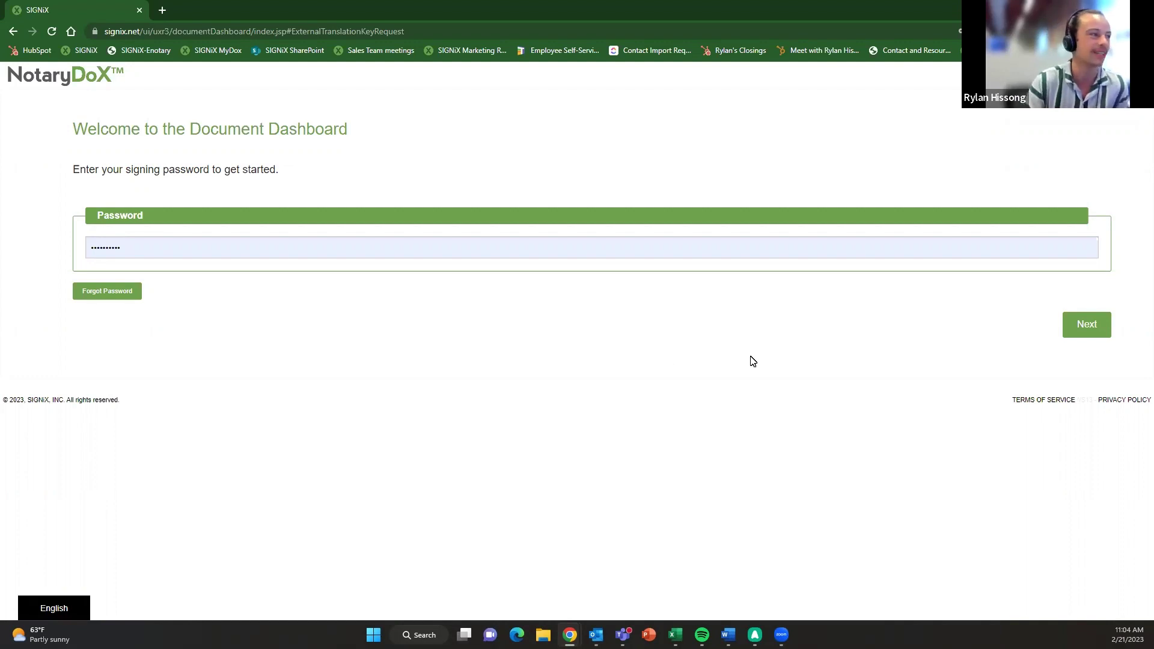
- Sign in with the signing password and start a new transaction from the eNotary dashboard
click(1070, 329)
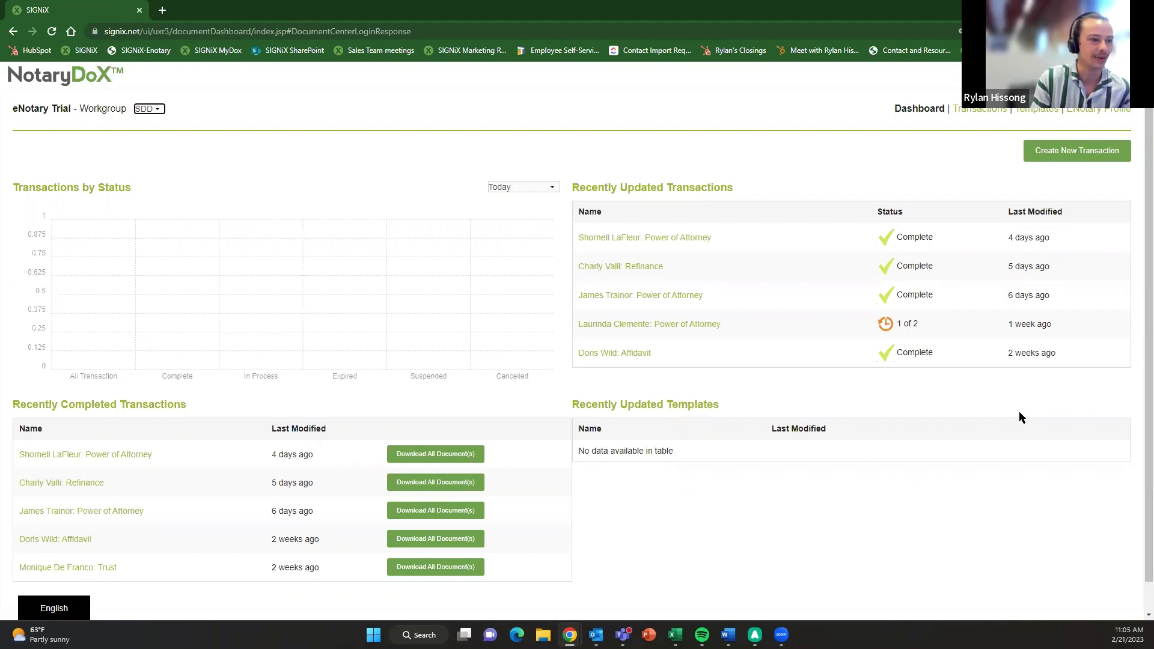
click(1046, 158)
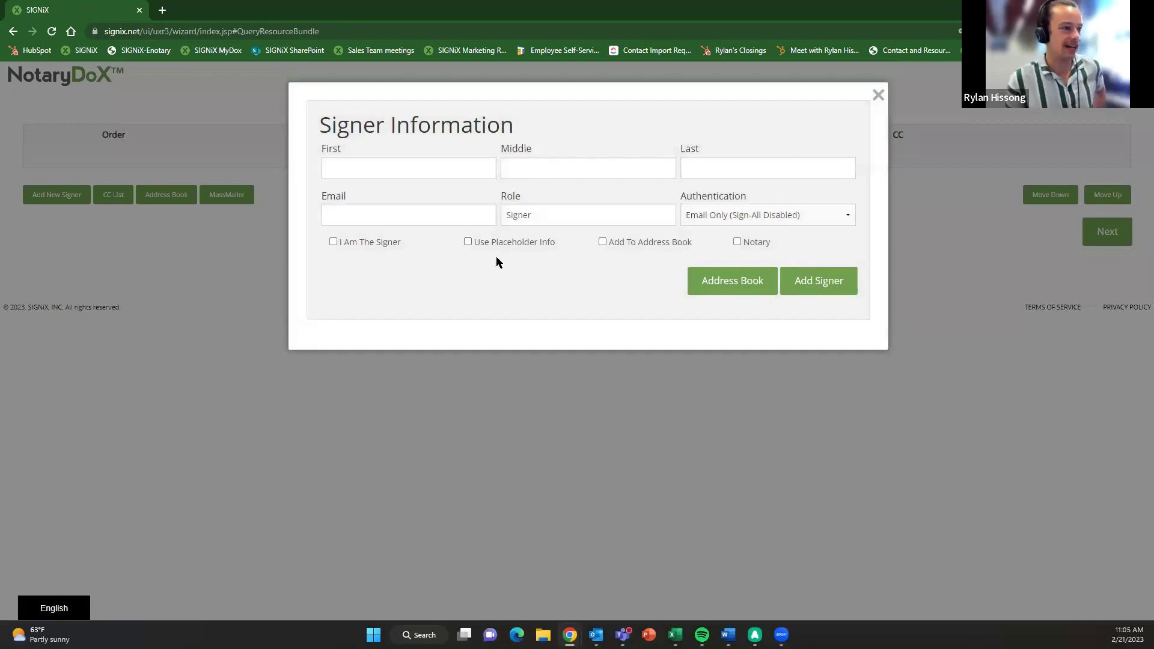
- Fill the signer's first name, last name and e-mail from saved autofill suggestions
click(456, 167)
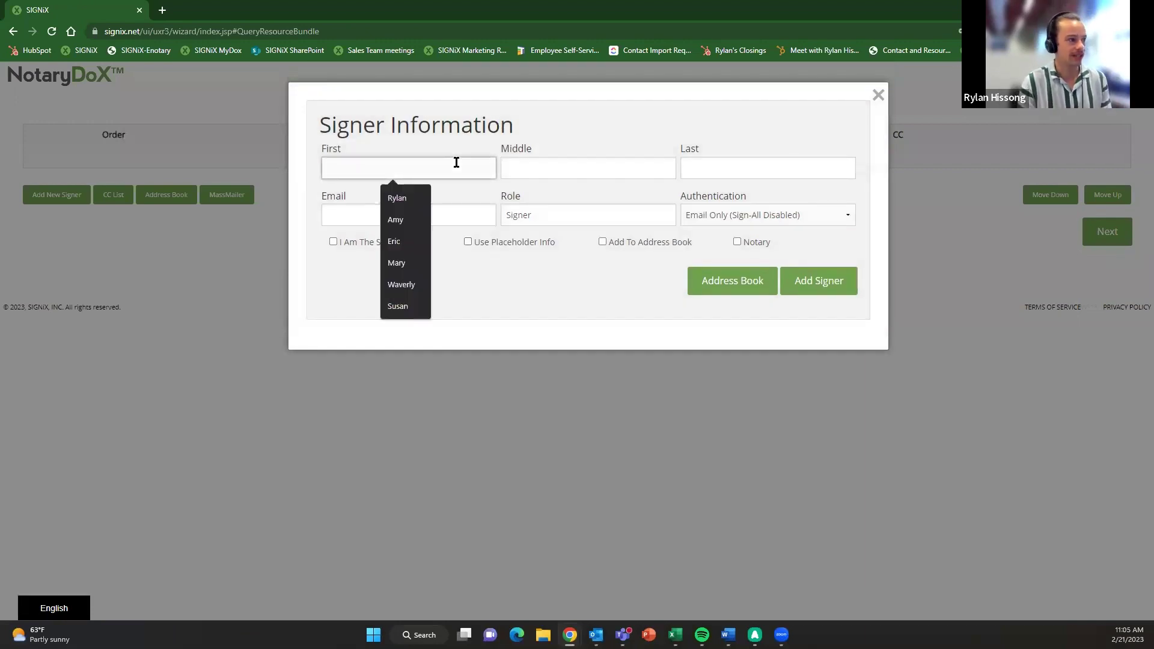
click(499, 297)
click(441, 168)
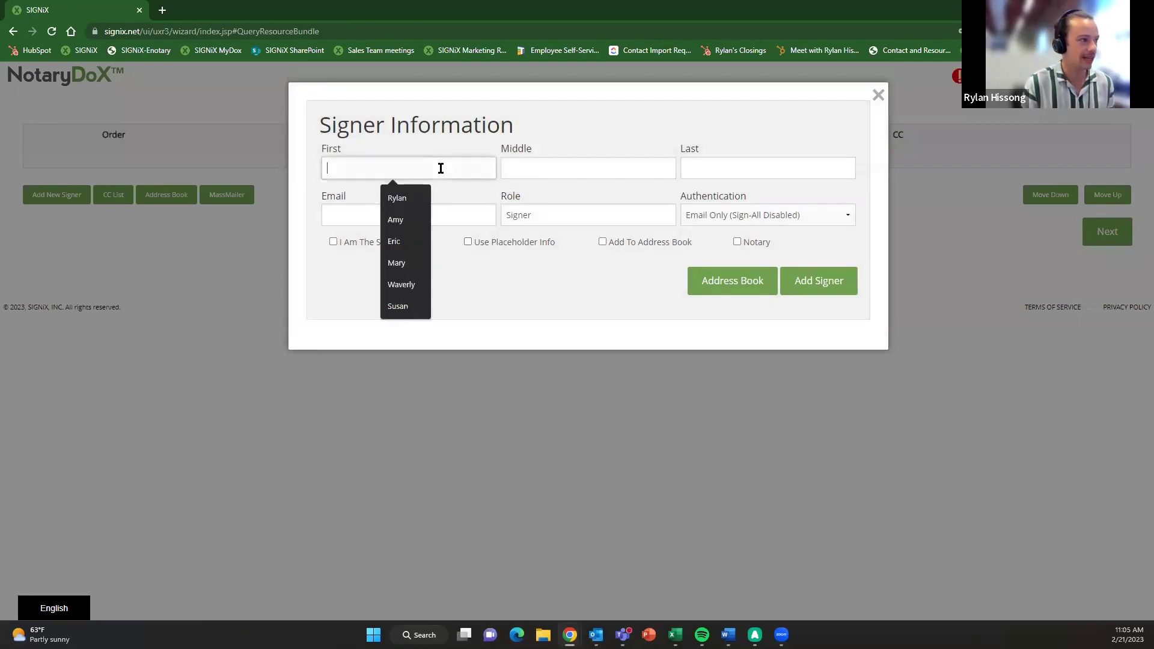
click(408, 200)
click(724, 166)
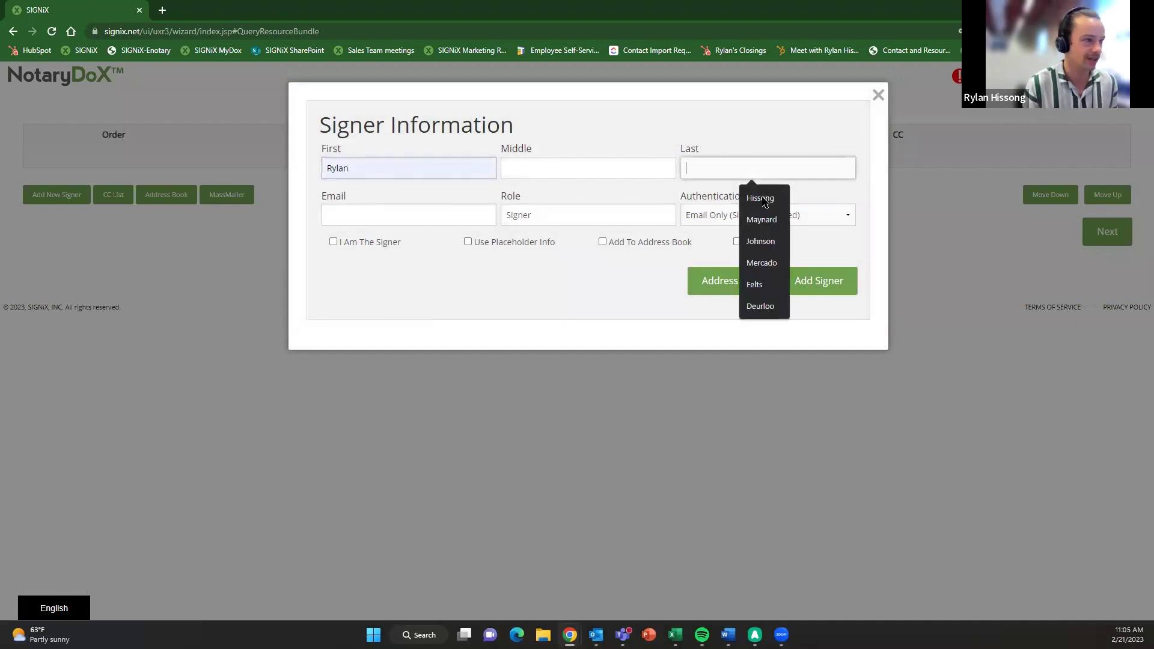
click(751, 199)
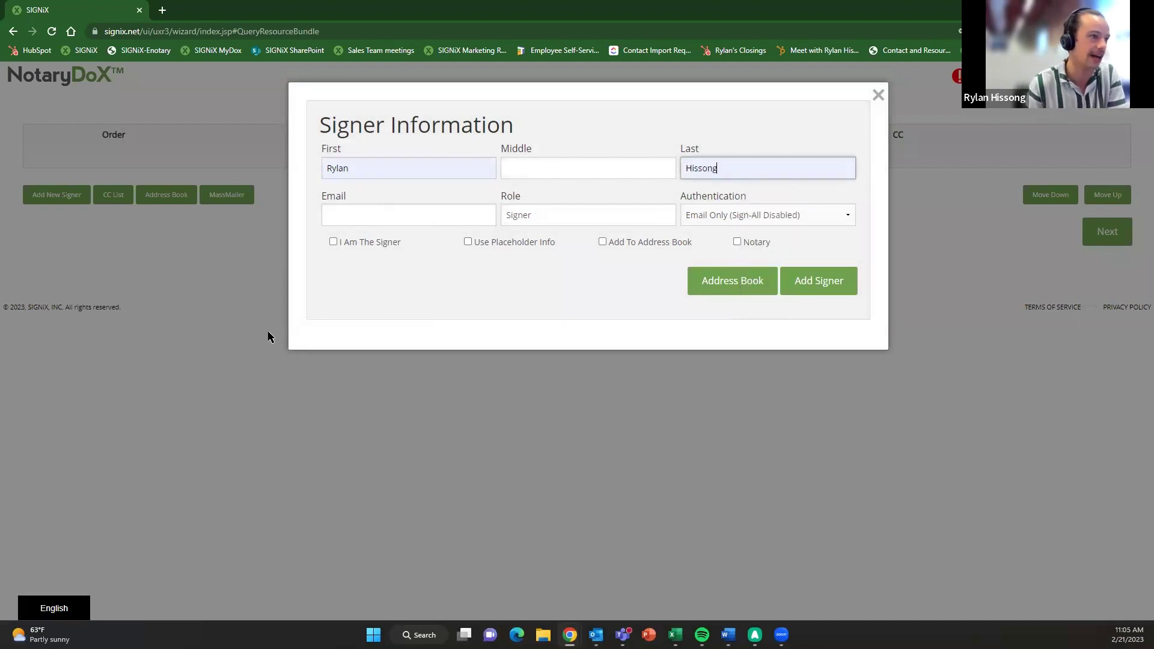
click(432, 220)
click(440, 249)
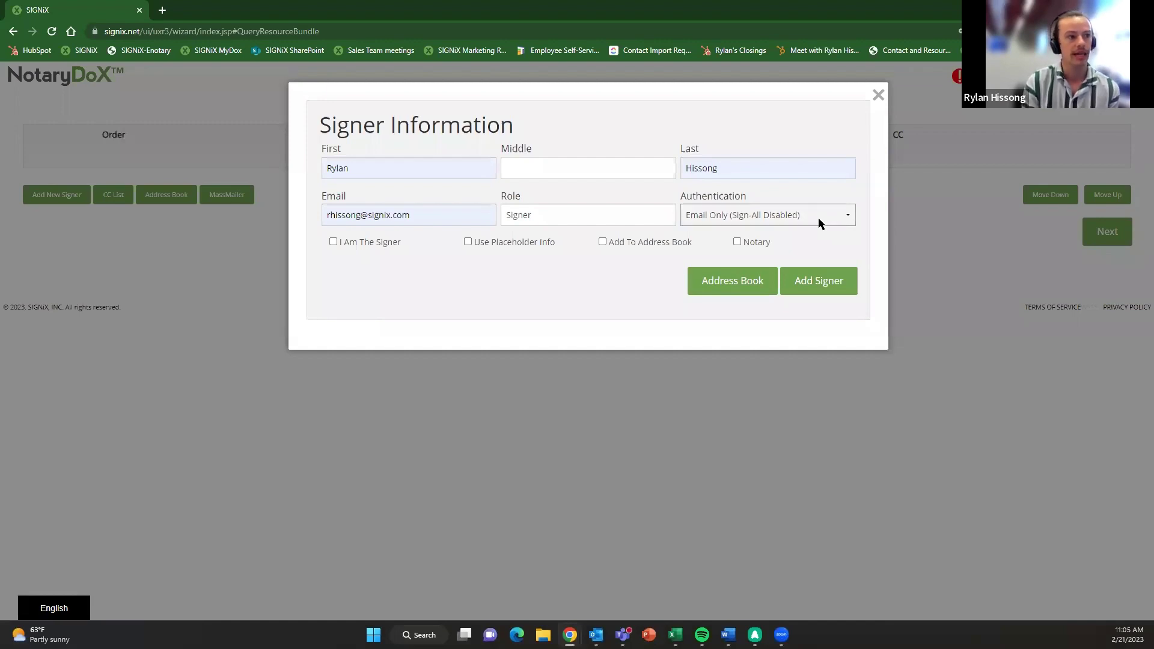
- Set Knowledge-Based (SSN 4 KBA) w/ID Verification, tick Ask The Signer, and add the signer
click(838, 217)
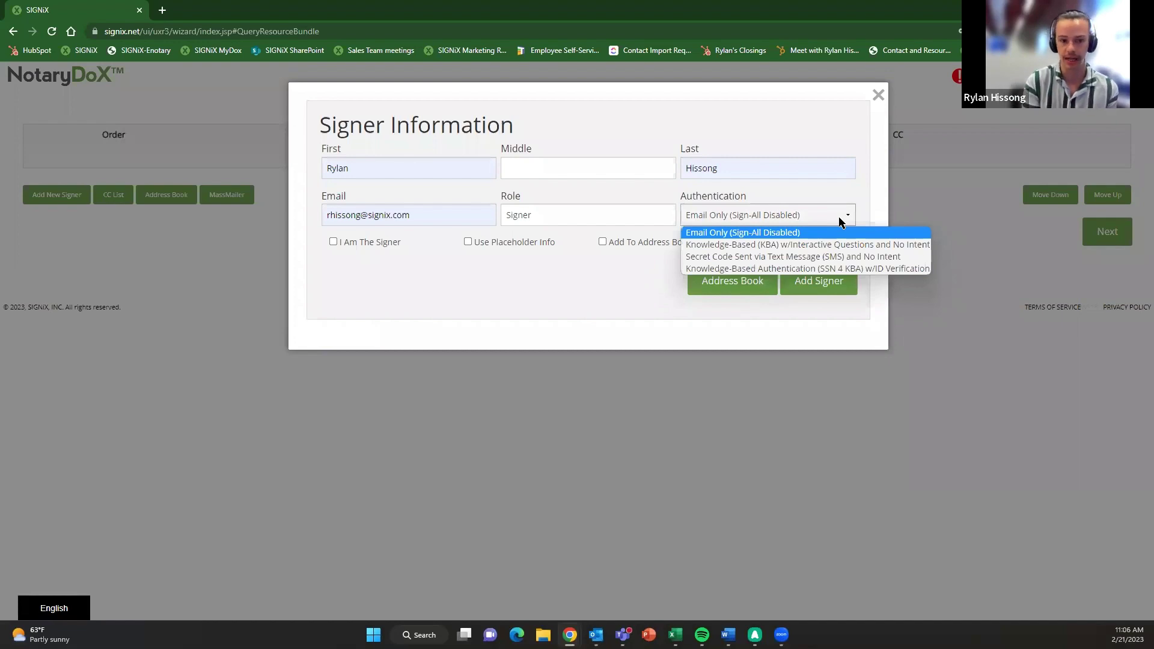
click(889, 269)
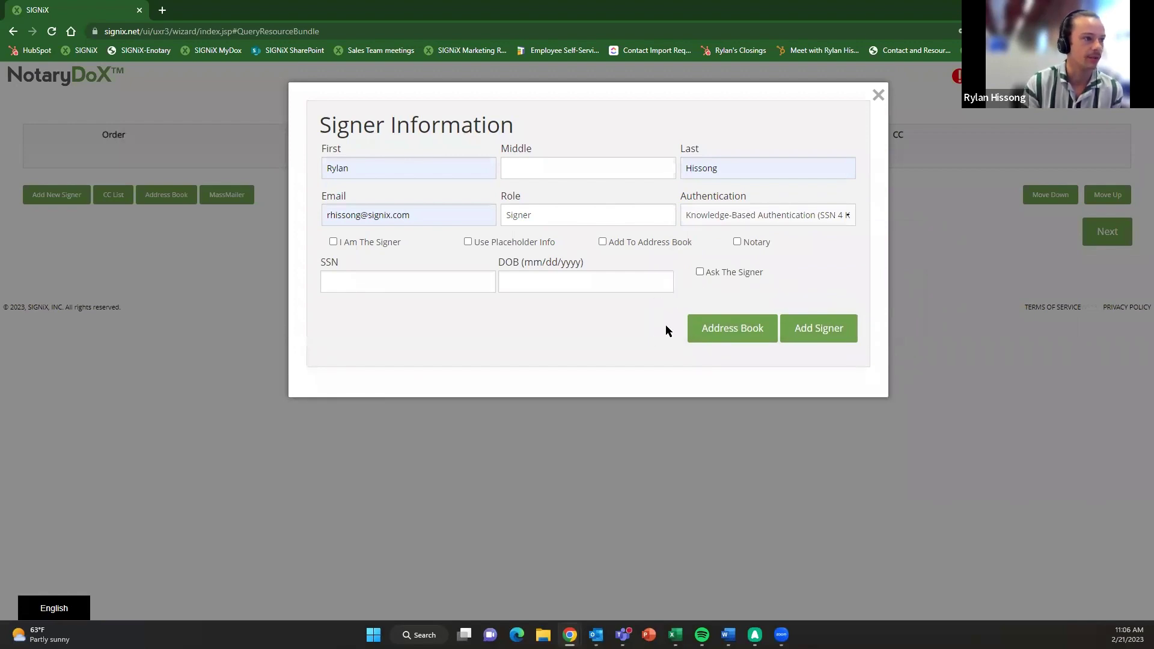
click(717, 213)
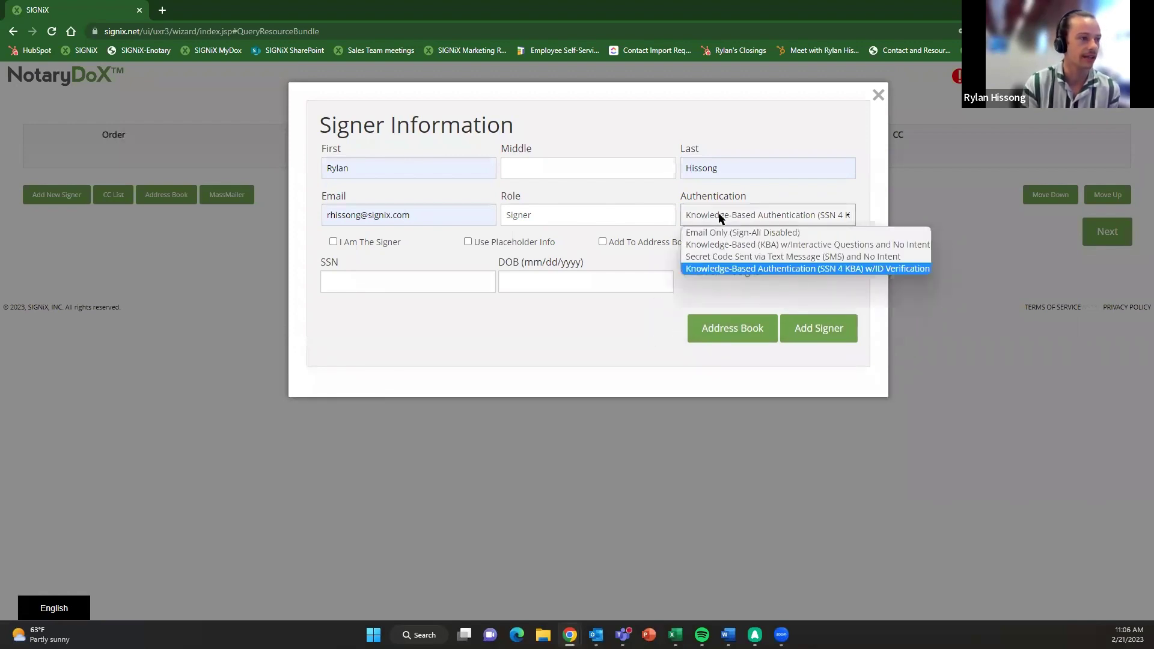
click(833, 269)
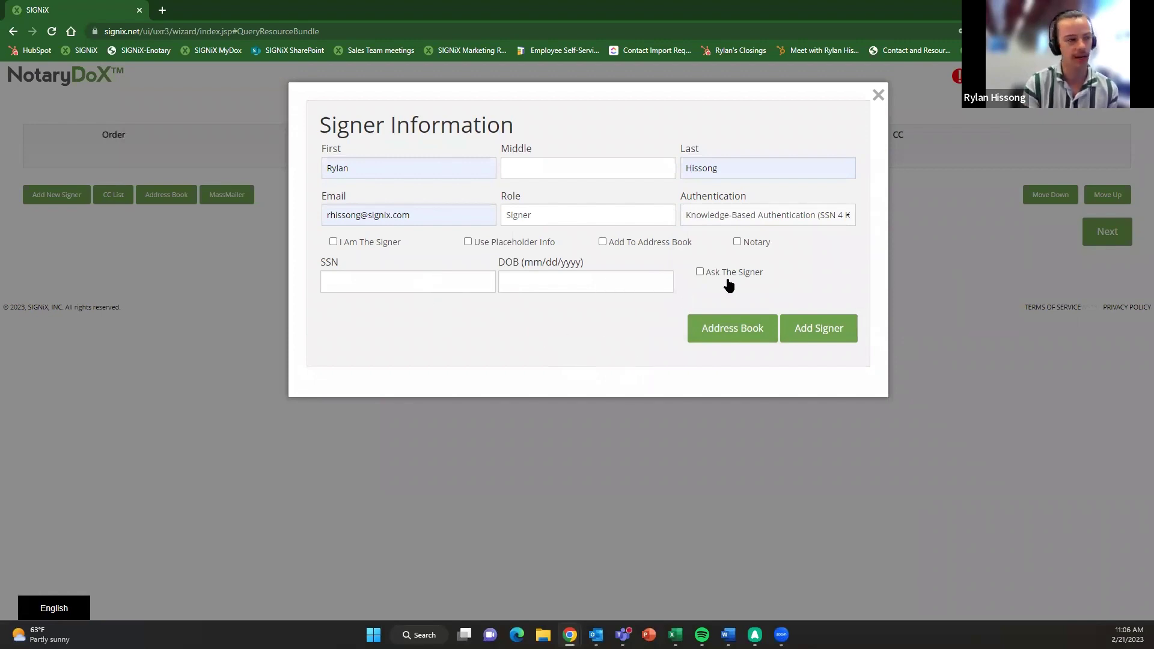
click(707, 274)
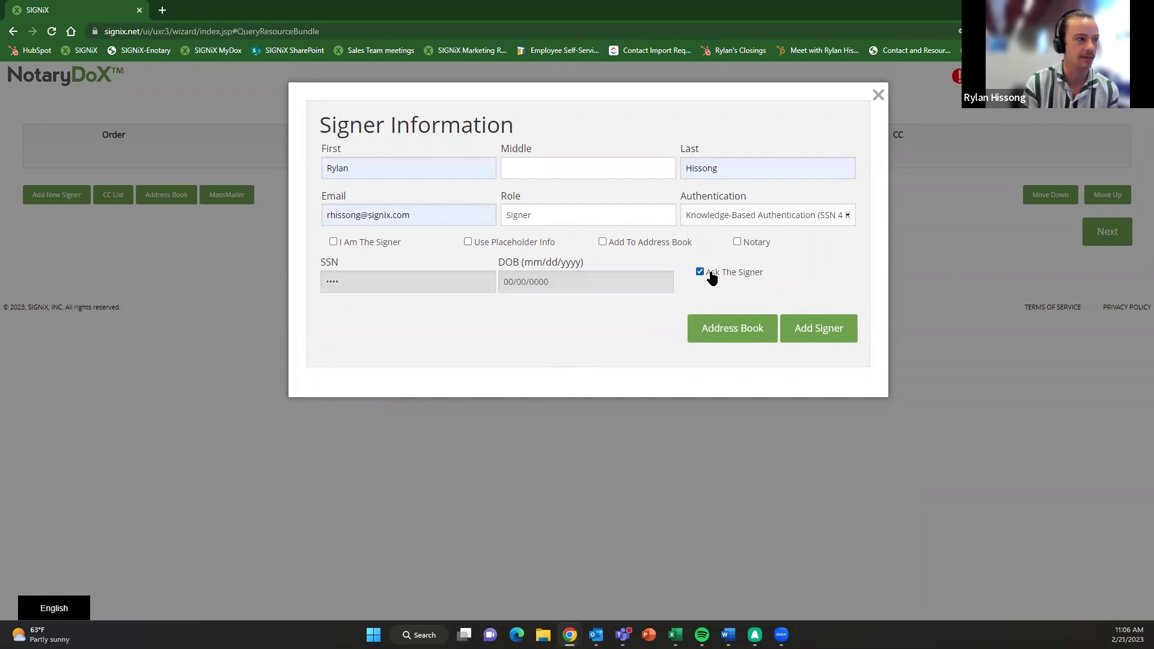
click(806, 329)
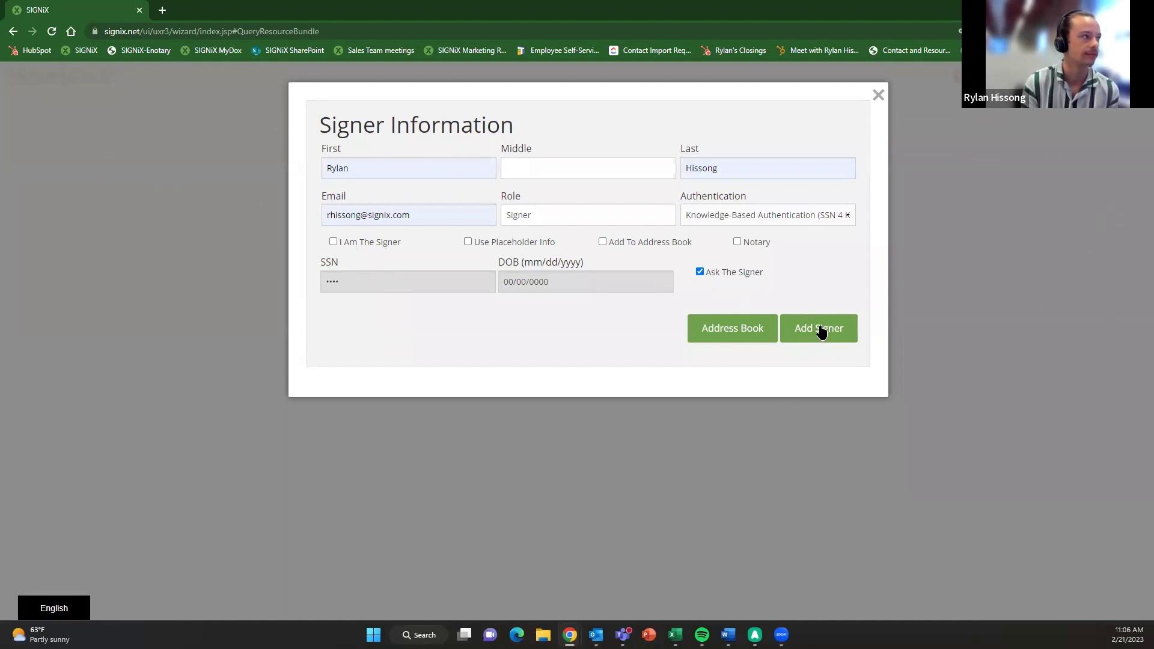
click(792, 339)
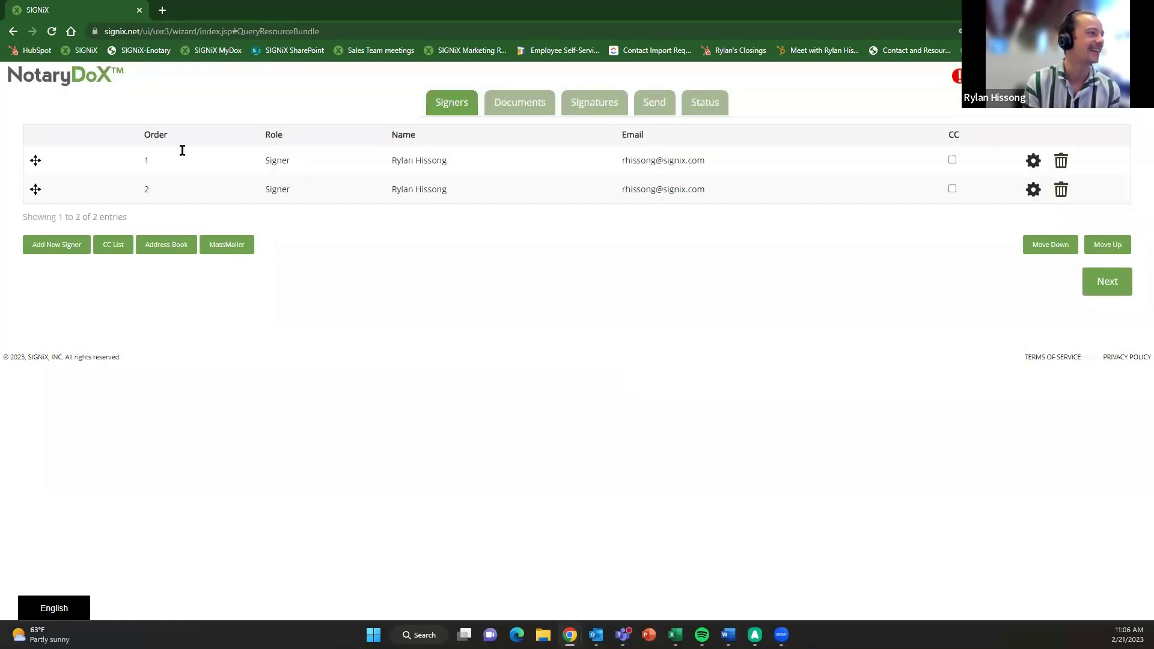
- Delete duplicate signer 2 and re-add yourself with I Am The Signer and Notary ticked
click(1061, 191)
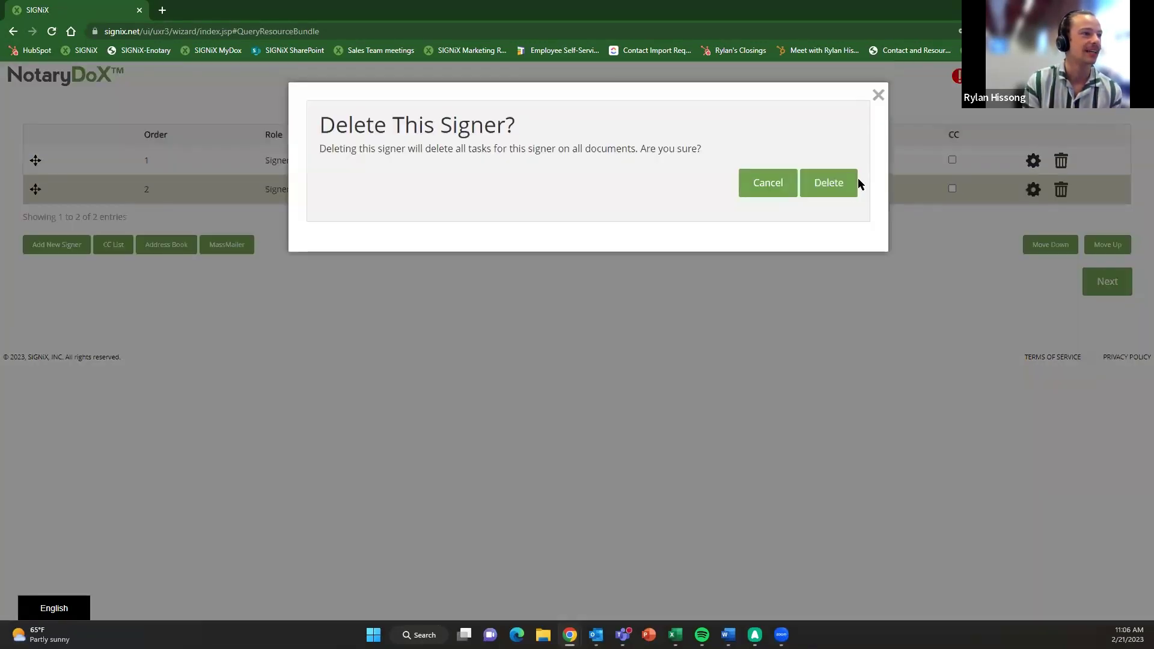
click(853, 183)
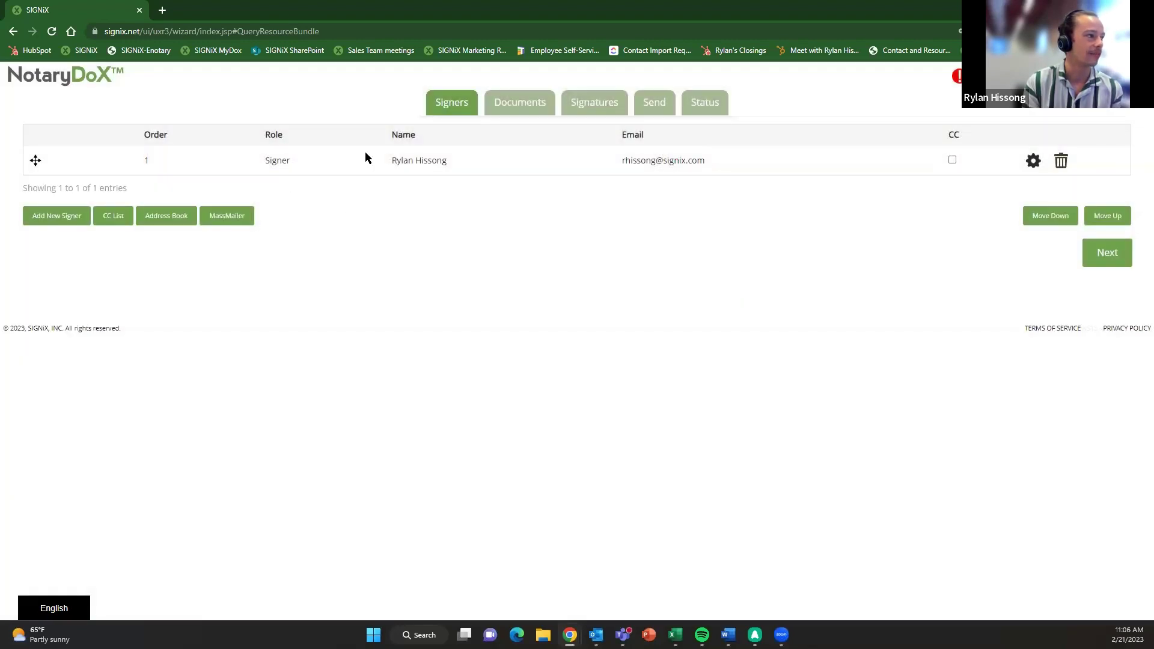
click(68, 217)
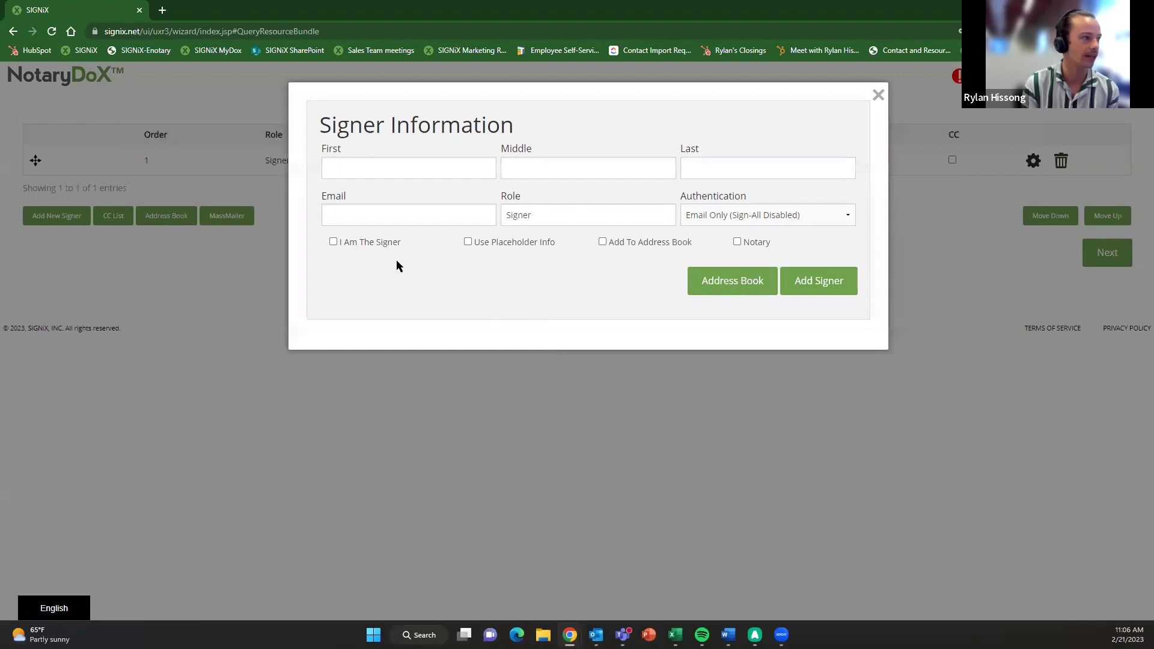
click(332, 242)
click(747, 242)
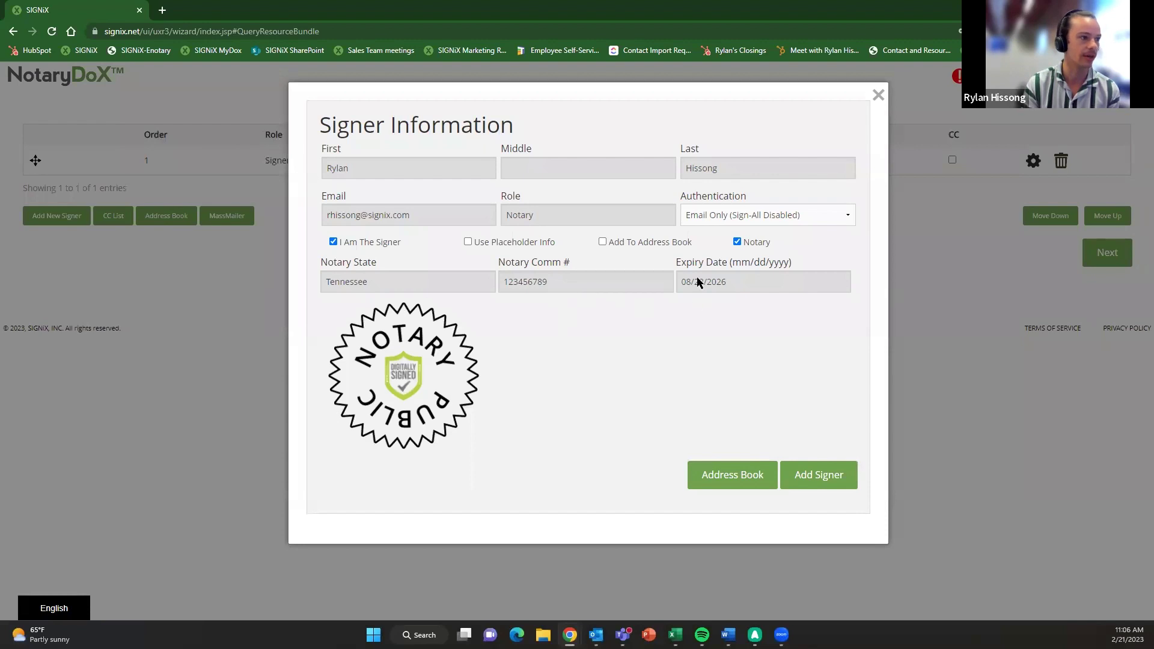
click(805, 480)
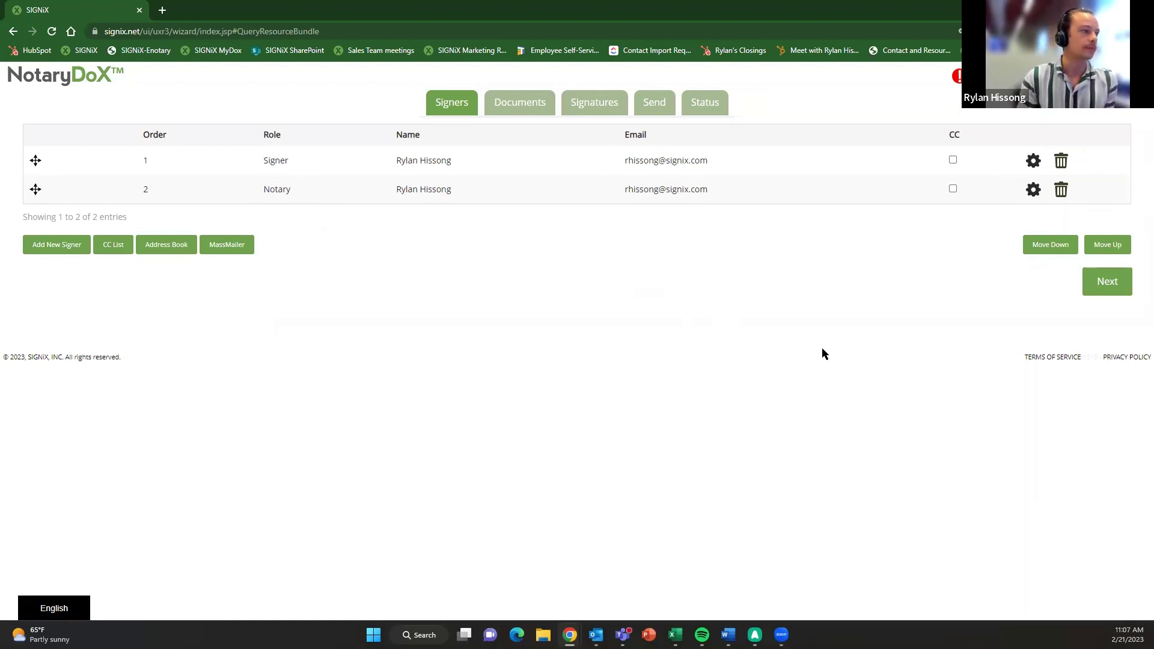
- Upload Sample PDF For Training as document 1 and continue to the Signatures step
click(1102, 286)
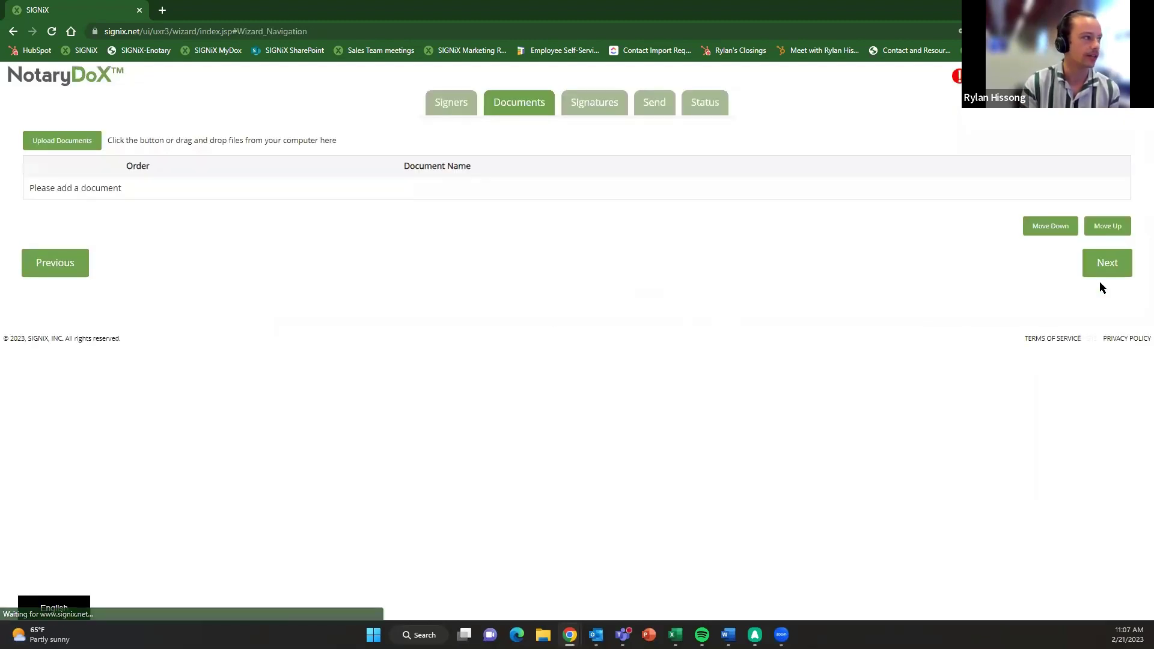
click(76, 145)
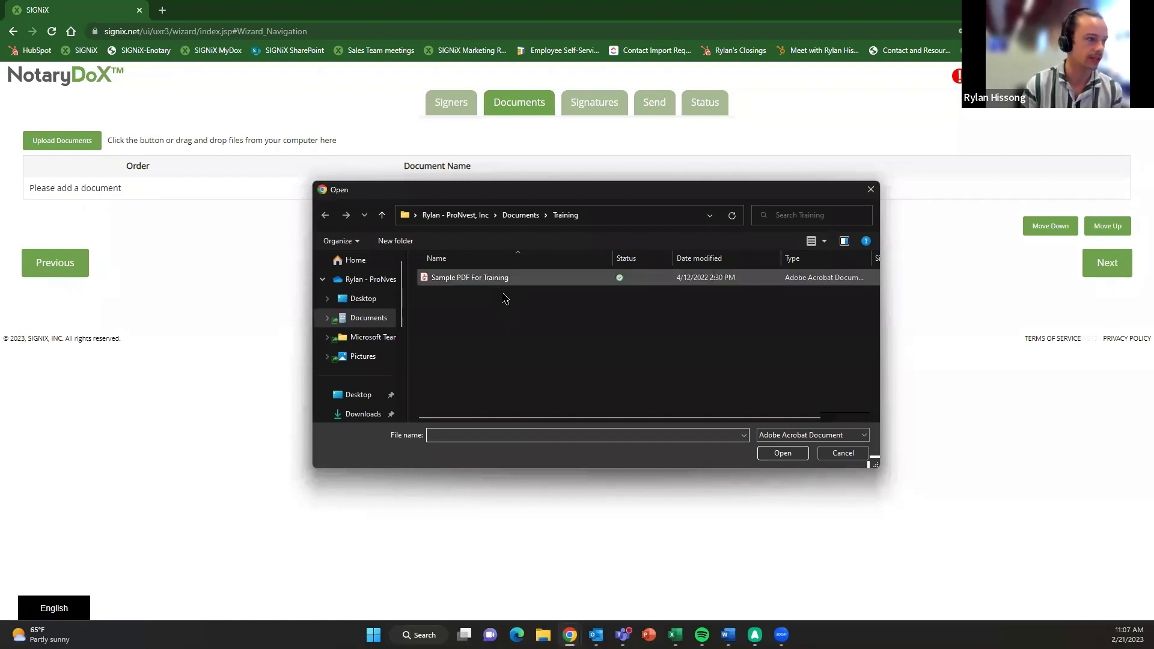
click(481, 278)
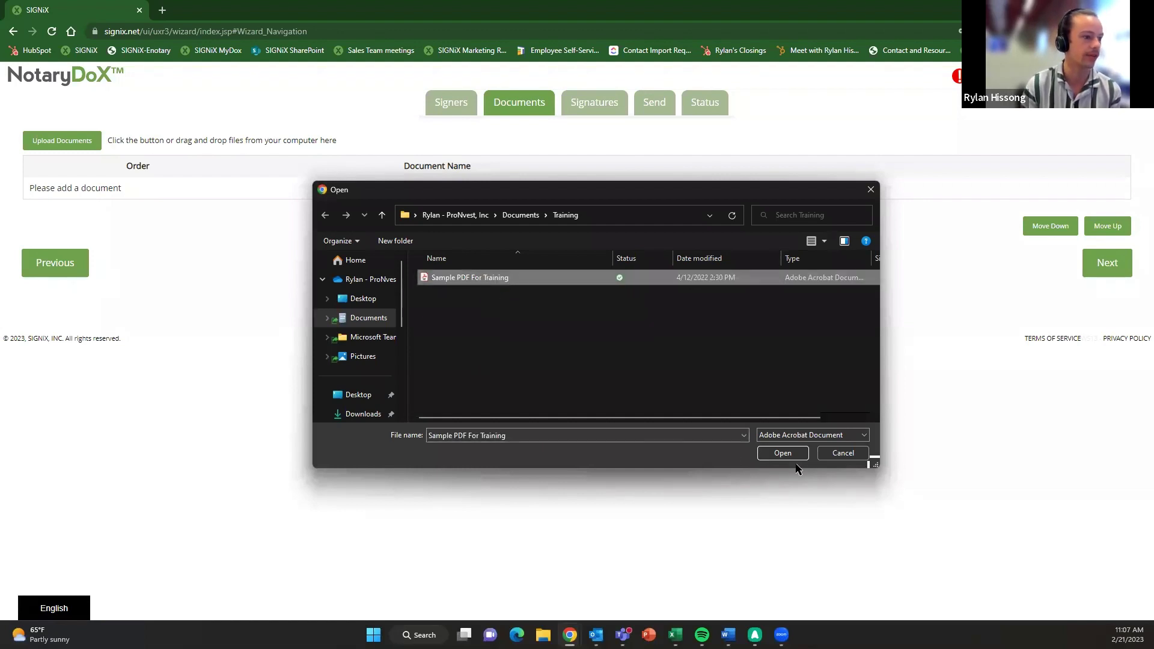
click(779, 452)
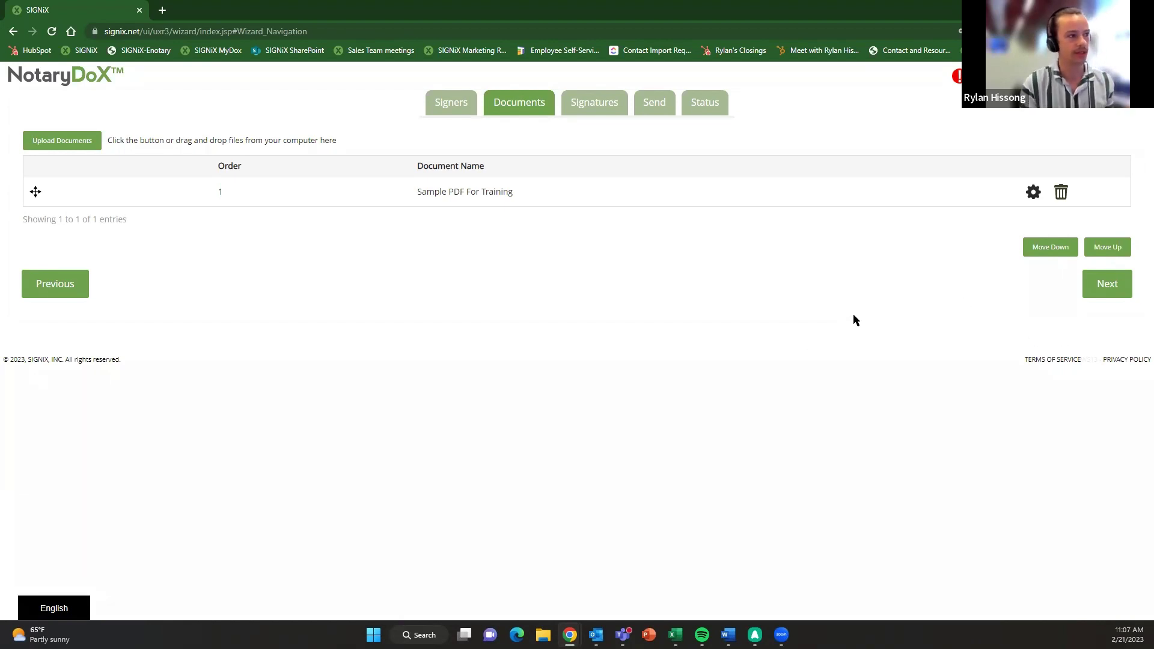
click(1090, 295)
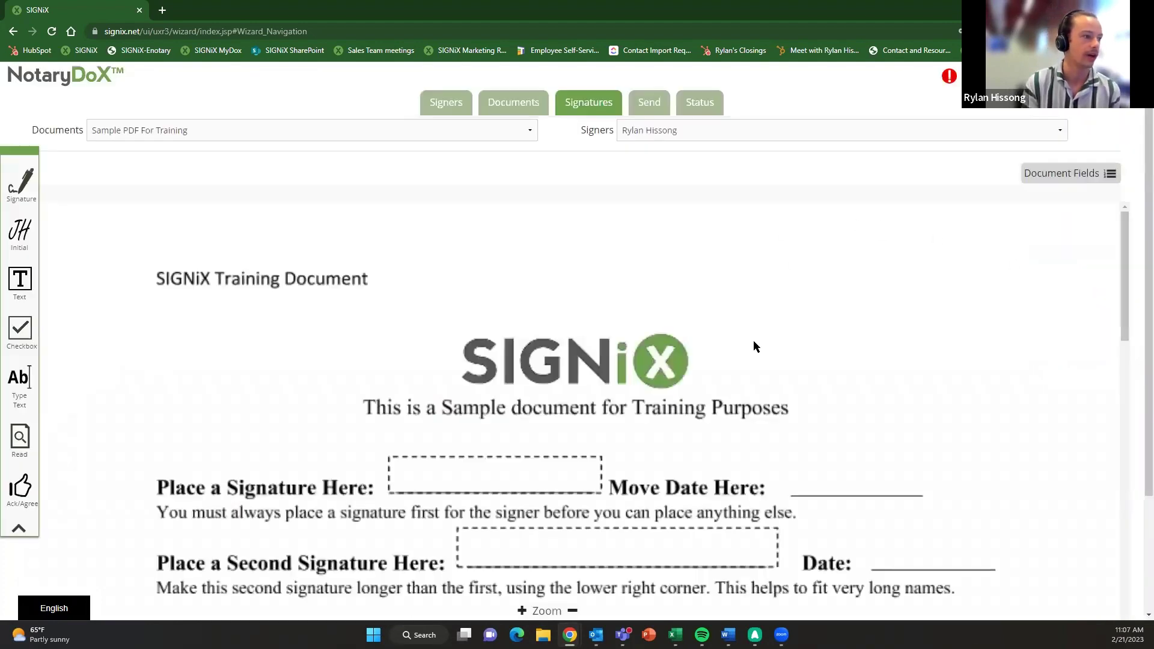
- Choose the first signer as the field owner for the Sample PDF For Training document
scroll(729, 359, down, 1)
scroll(740, 350, down, 1)
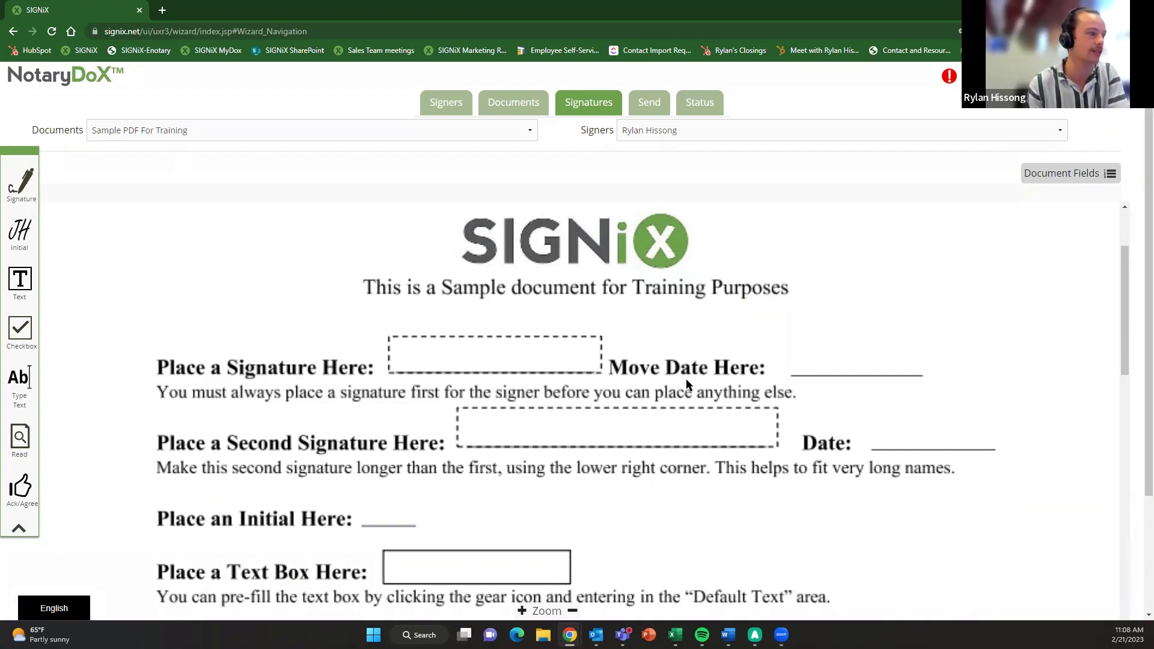
scroll(699, 373, up, 1)
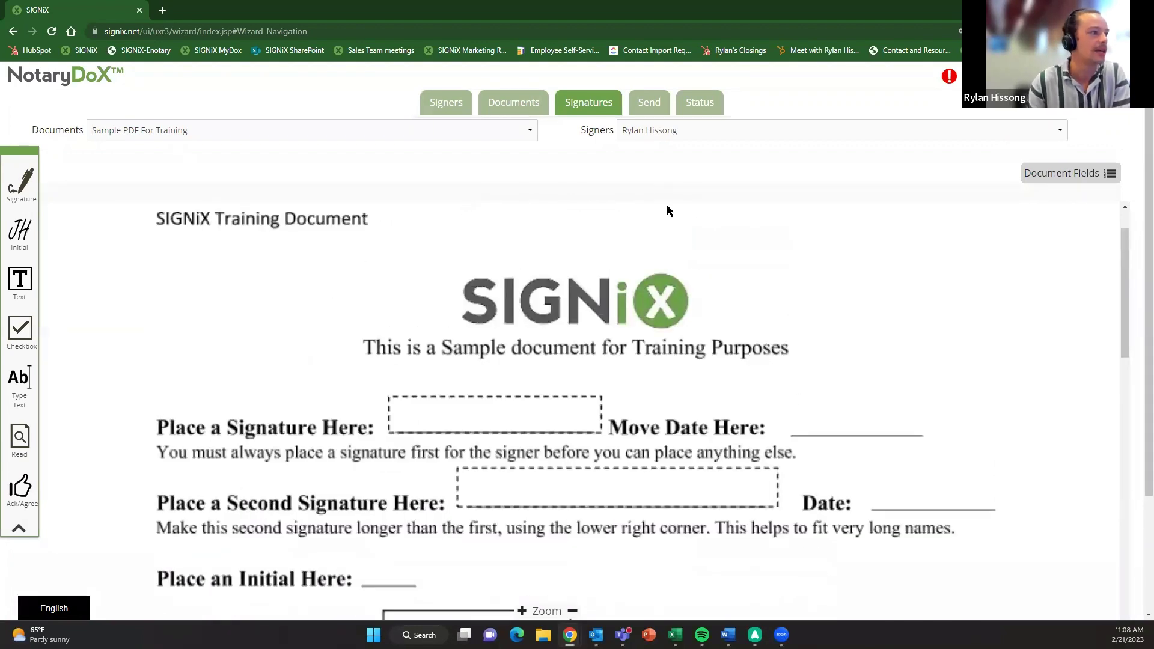
click(678, 133)
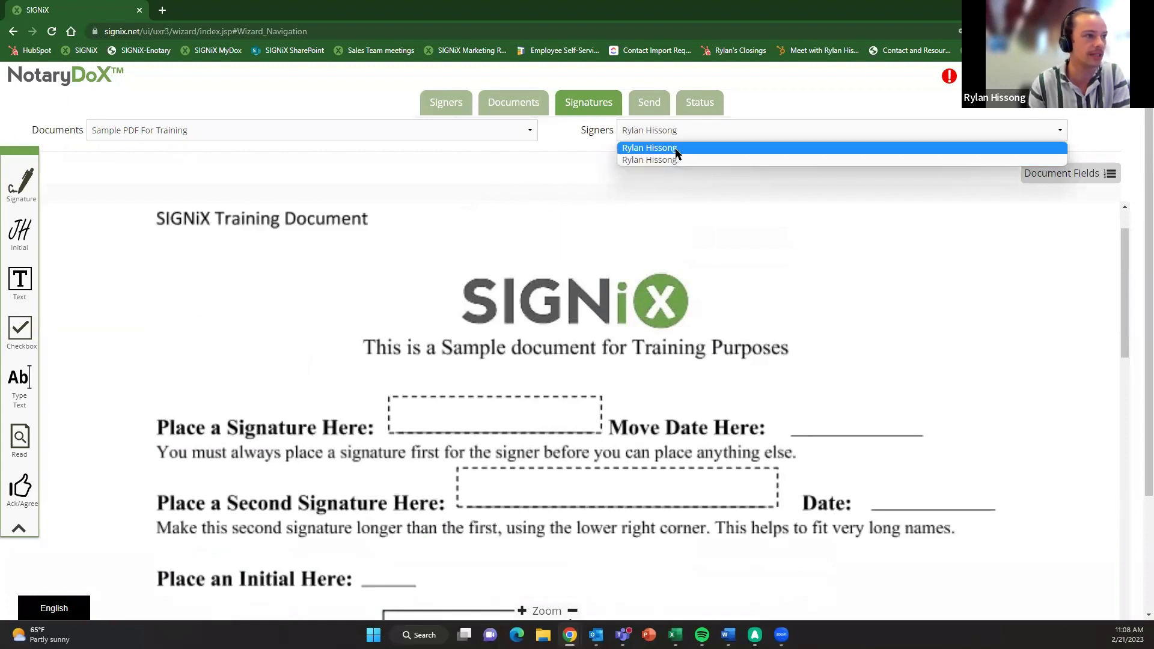
click(676, 149)
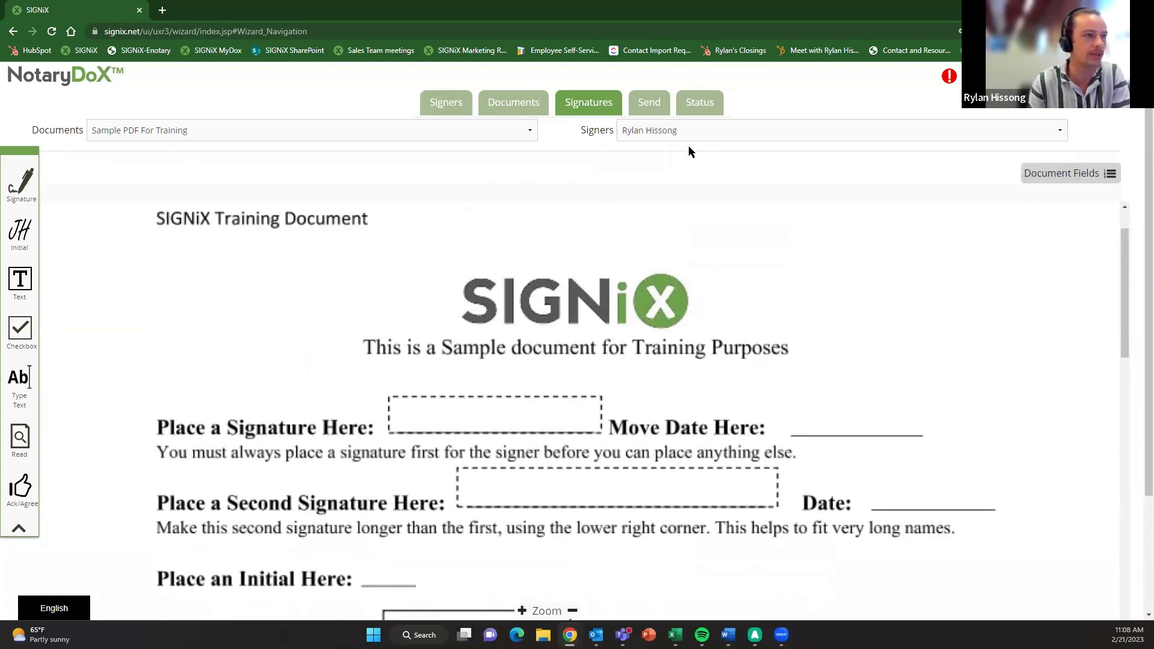
click(662, 130)
click(669, 150)
click(668, 136)
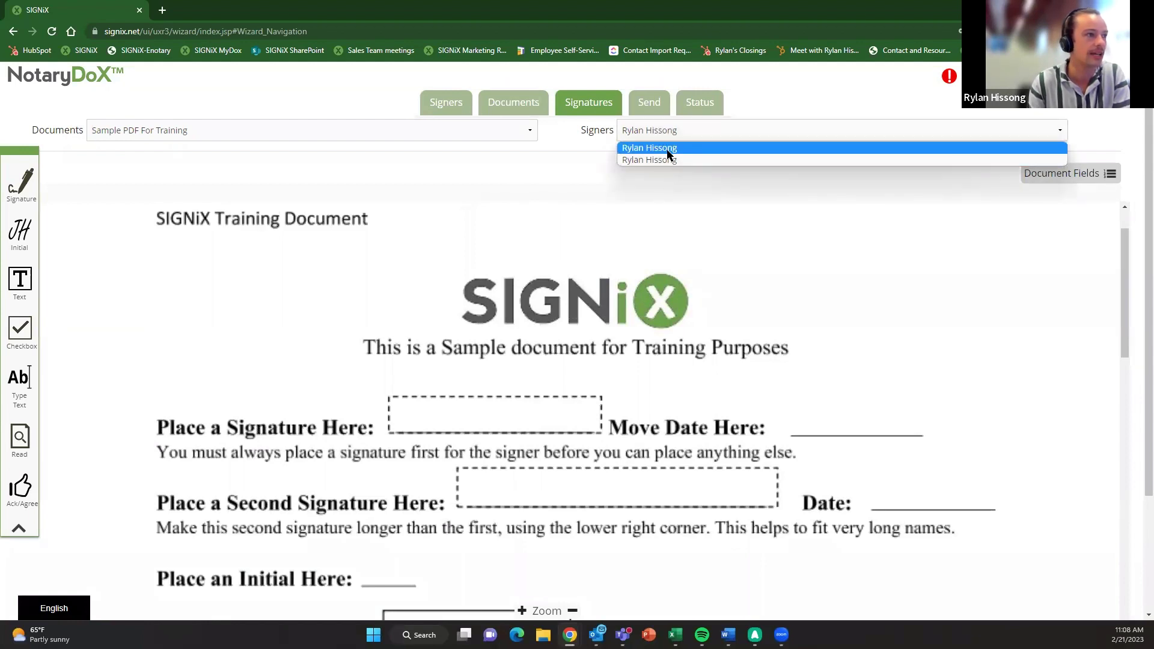
click(668, 150)
scroll(269, 351, down, 1)
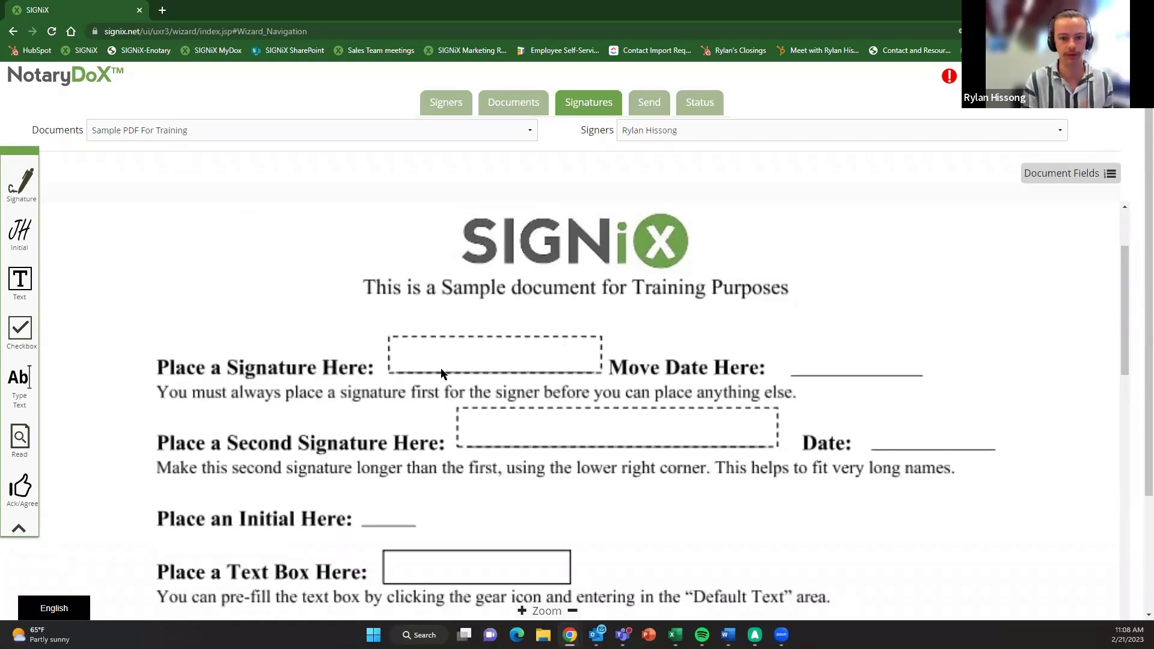
scroll(398, 403, down, 1)
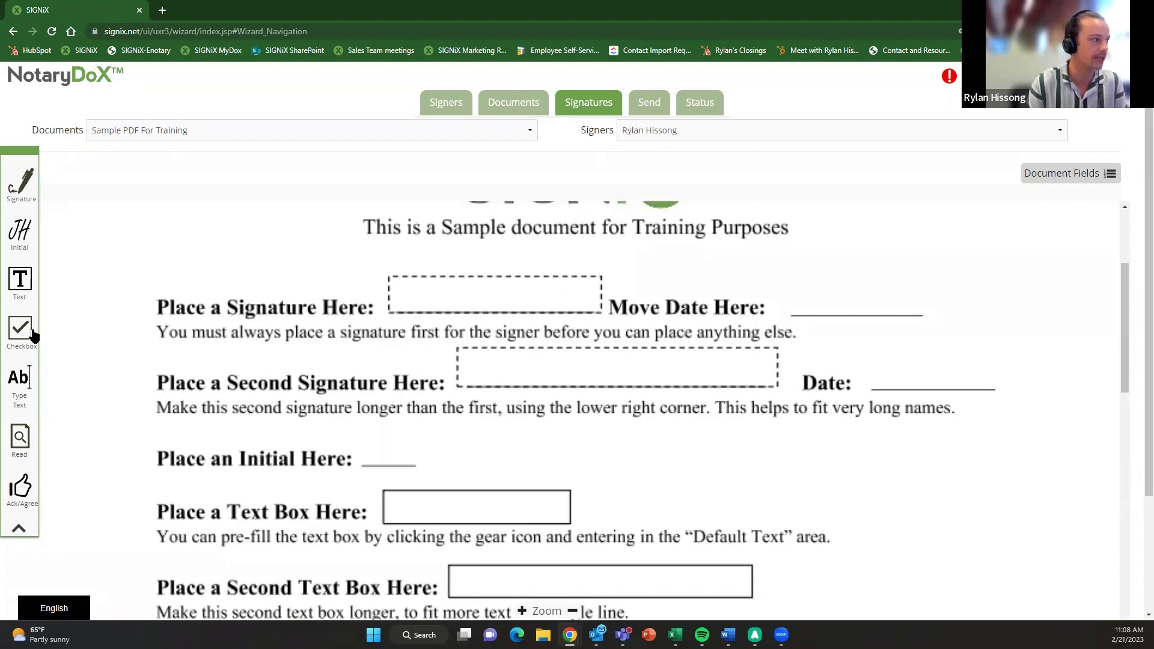
- Place signature fields on both signature lines and move their date fields onto the Date lines
mouse_move(18, 187)
mouse_down()
mouse_move(211, 224)
mouse_move(398, 293)
mouse_up()
drag(578, 286, 915, 310)
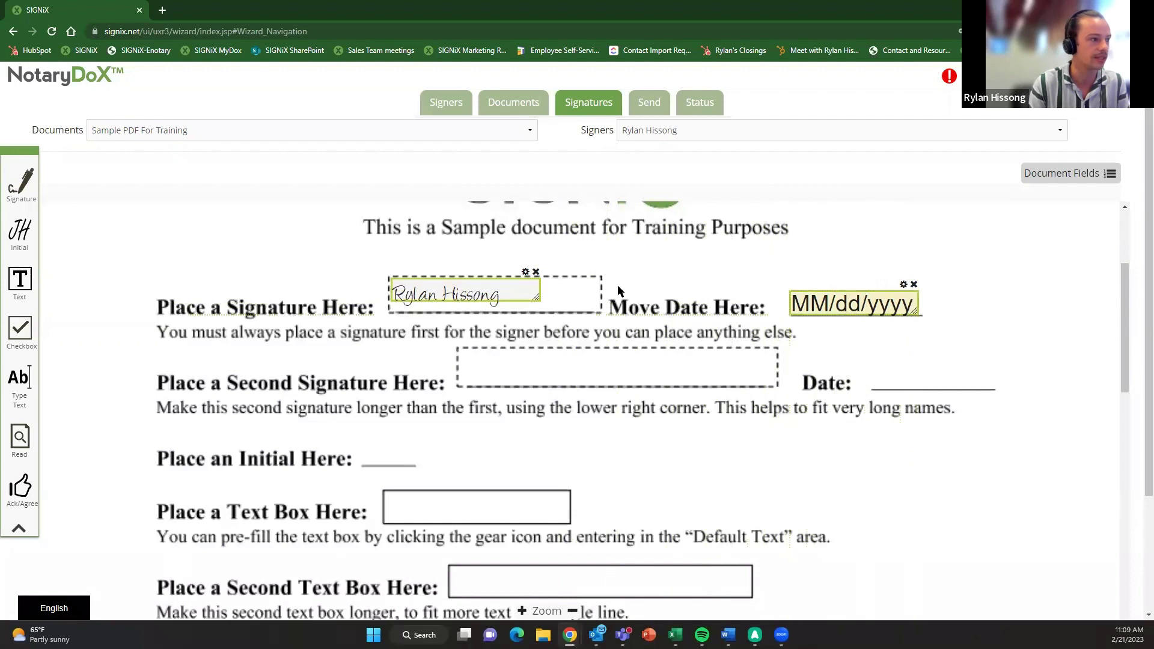
drag(539, 298, 599, 311)
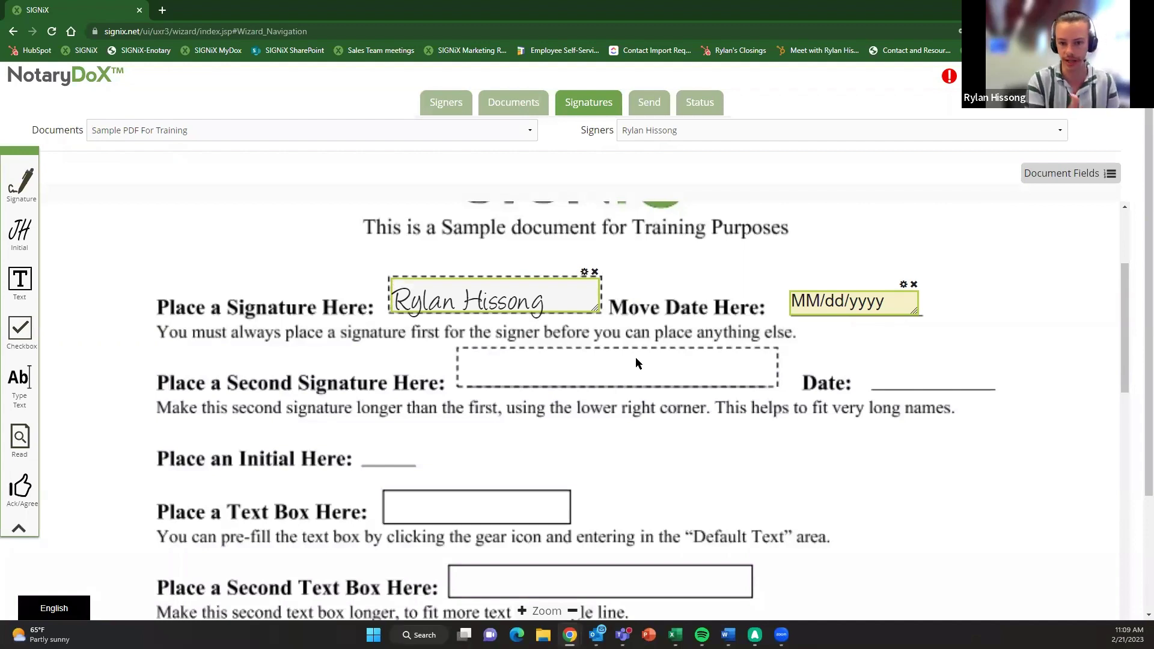
scroll(636, 357, down, 1)
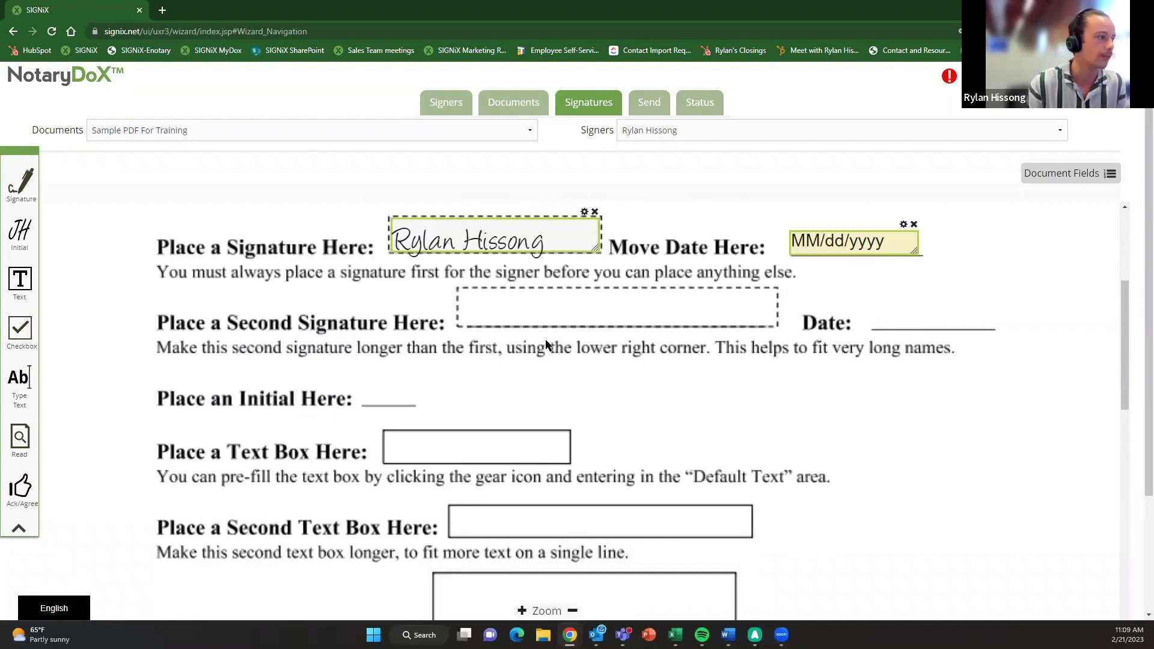
drag(20, 180, 466, 301)
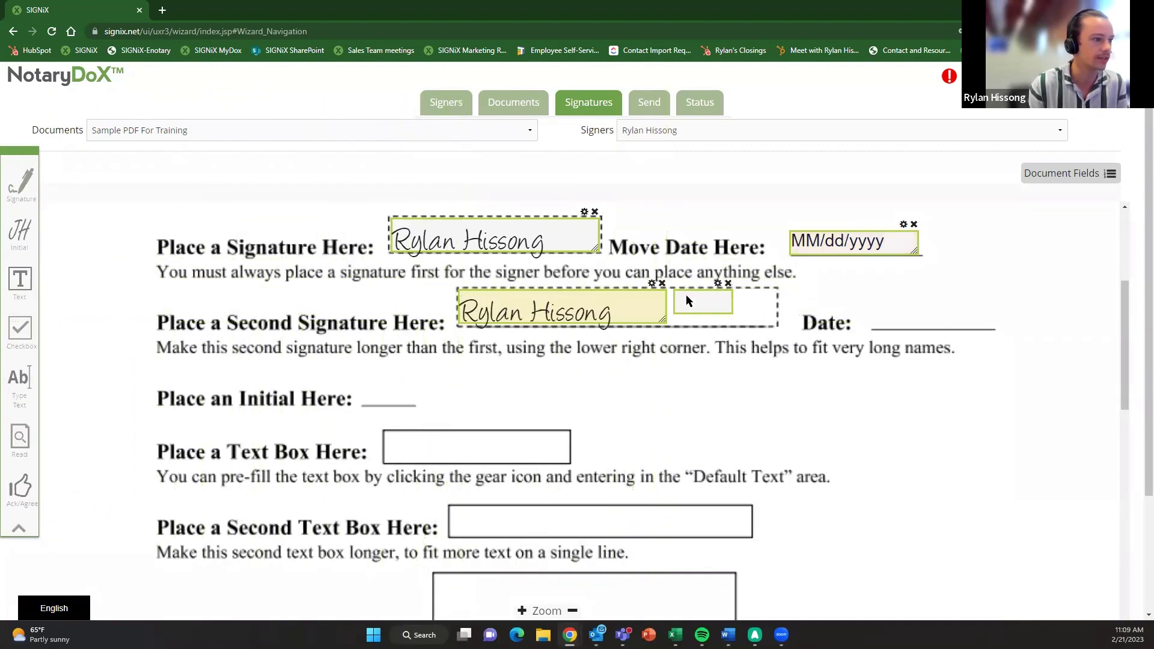
mouse_move(688, 298)
mouse_down()
mouse_move(817, 298)
mouse_move(998, 328)
mouse_up()
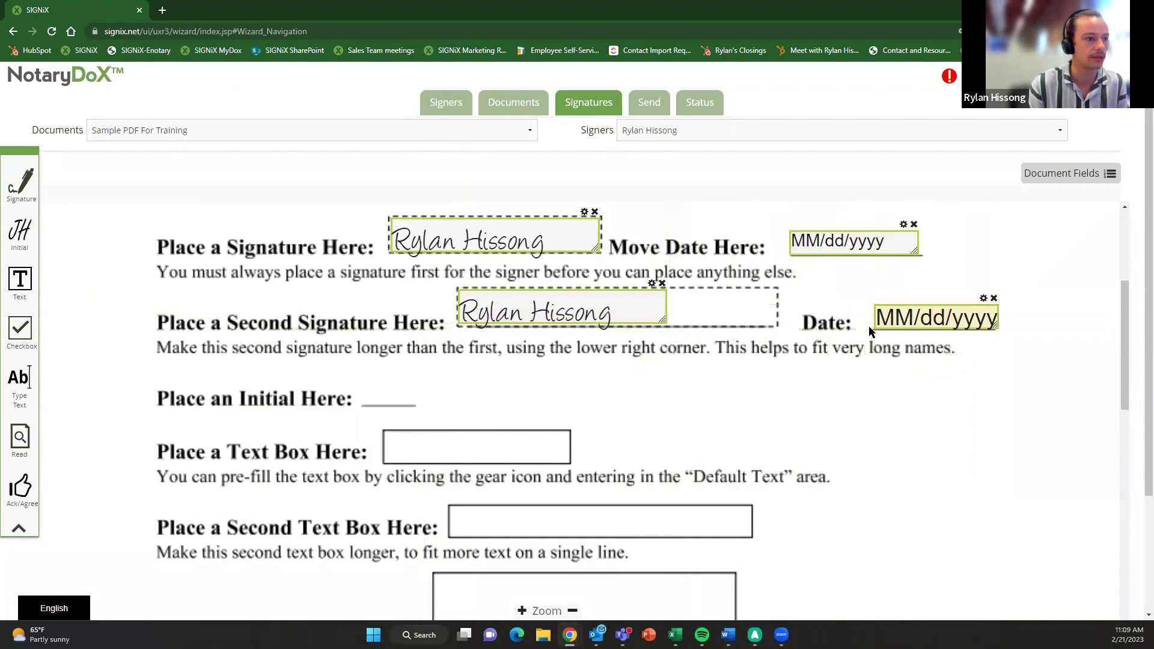
drag(664, 321, 776, 325)
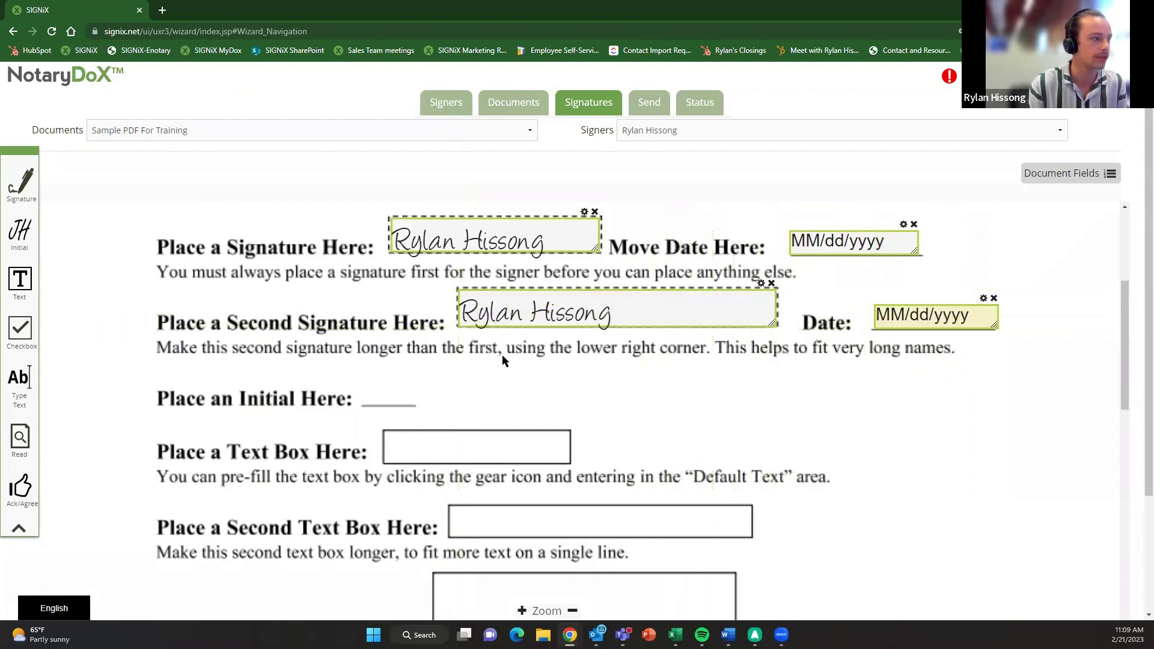
- Add a text field on the text box line and stretch it to fill the box
scroll(500, 355, down, 1)
drag(19, 280, 389, 382)
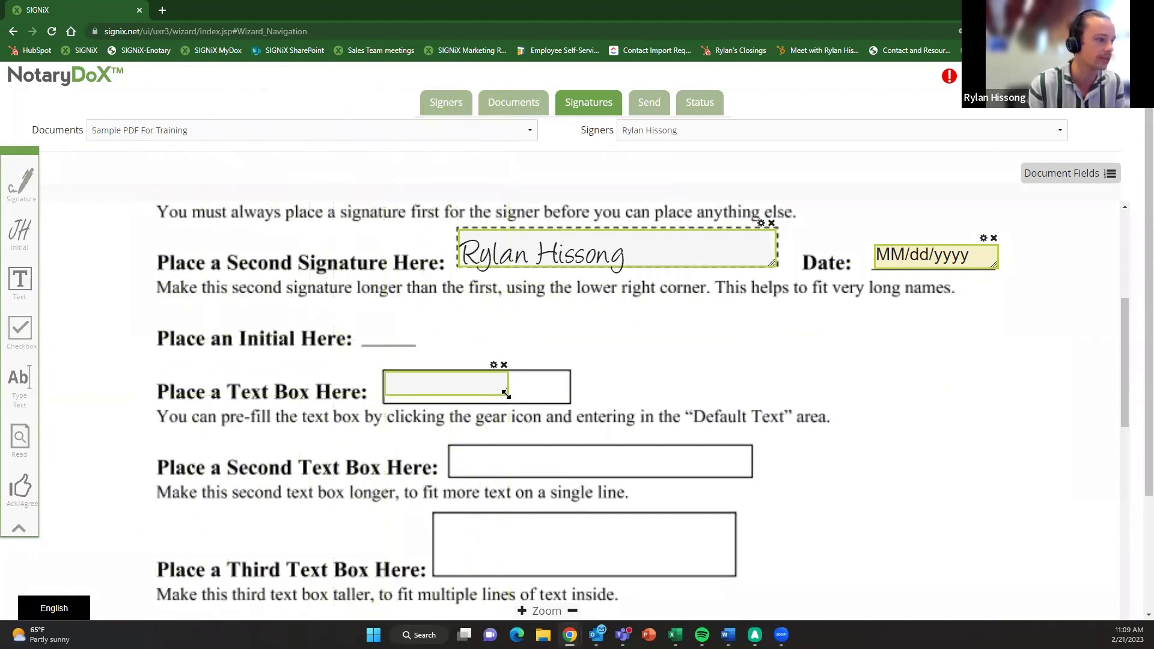
drag(508, 392, 566, 401)
- Place a checkbox on the checkbox line and another on the Yes circle, opening its settings
scroll(634, 414, down, 1)
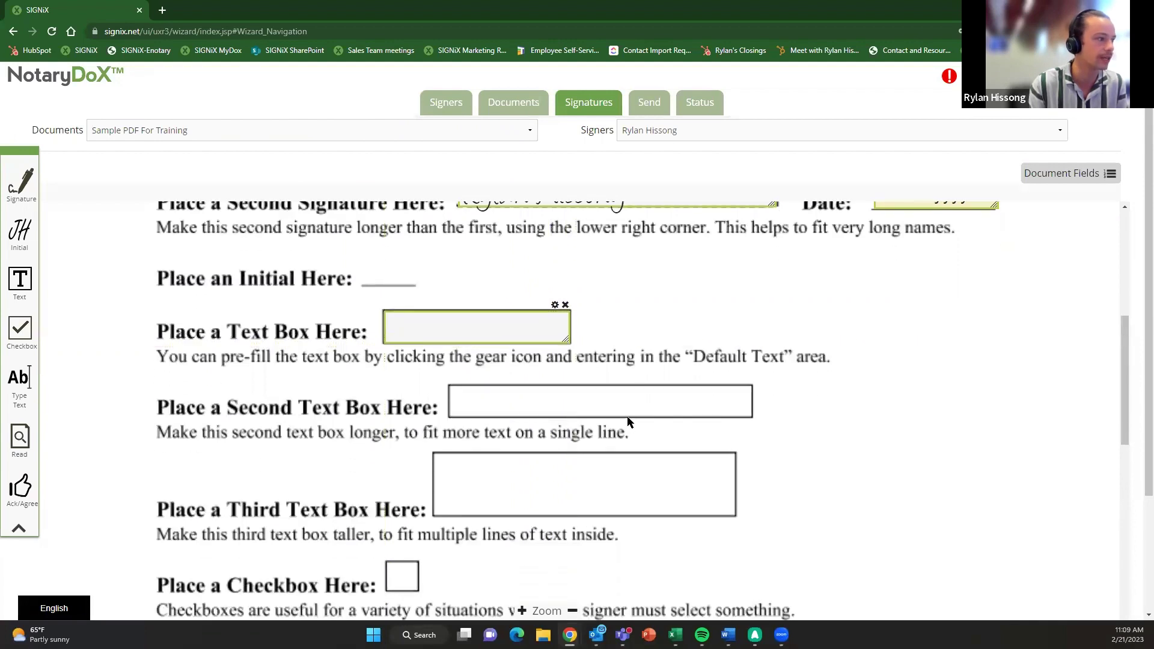
scroll(631, 420, down, 1)
scroll(614, 420, down, 1)
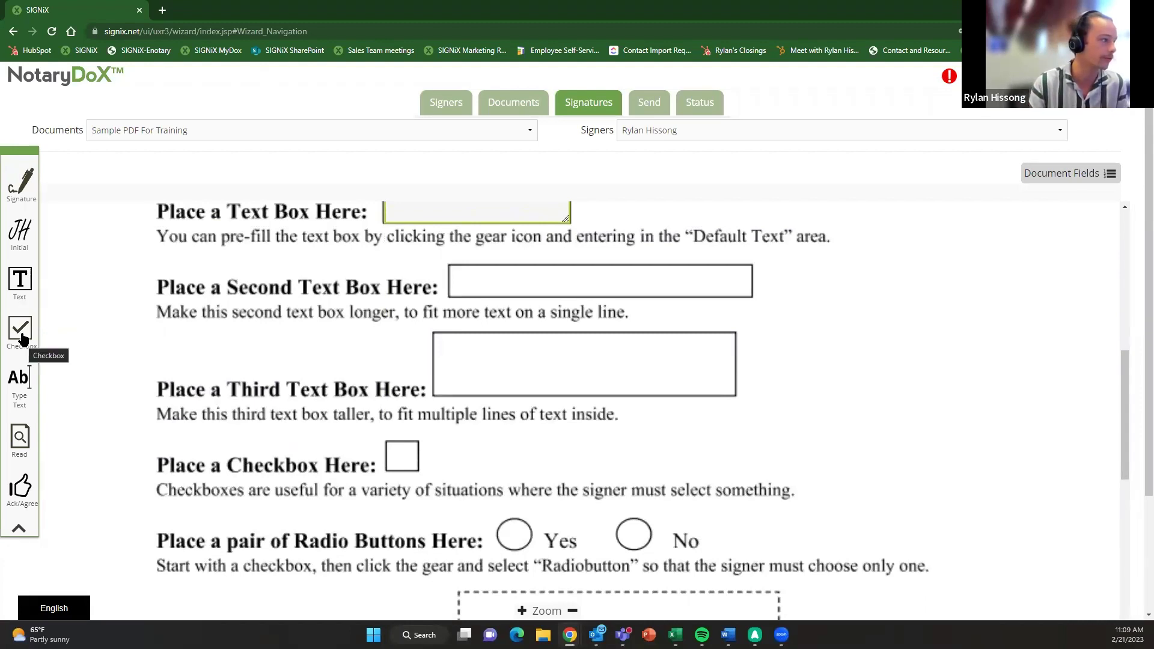
drag(20, 330, 413, 469)
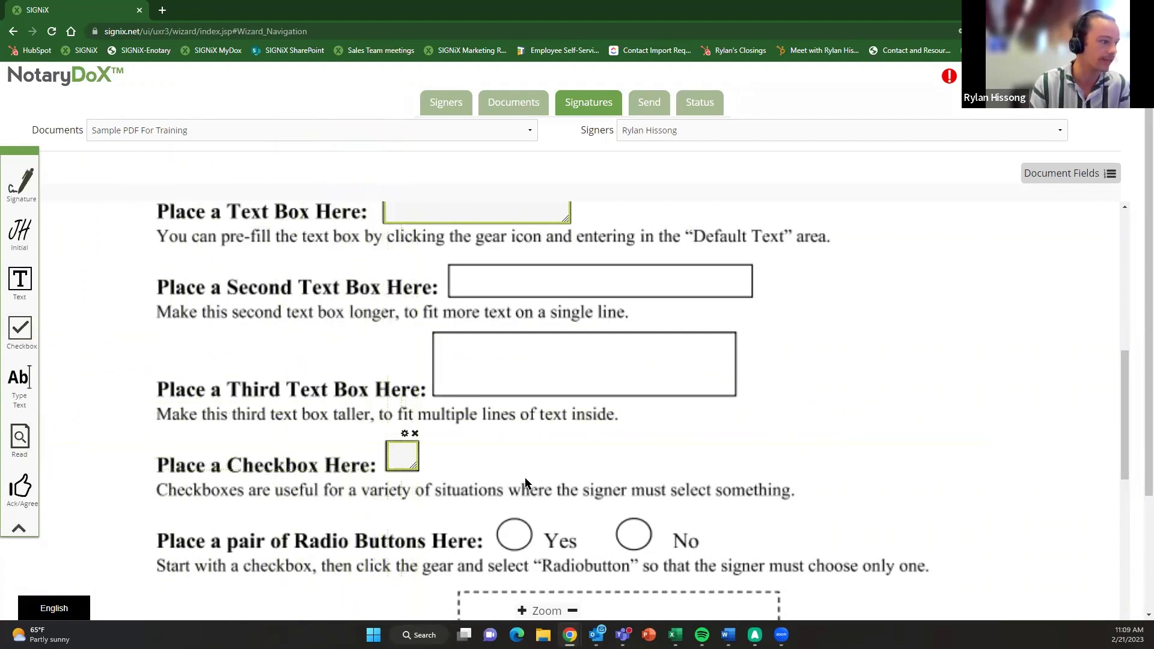
scroll(529, 481, down, 1)
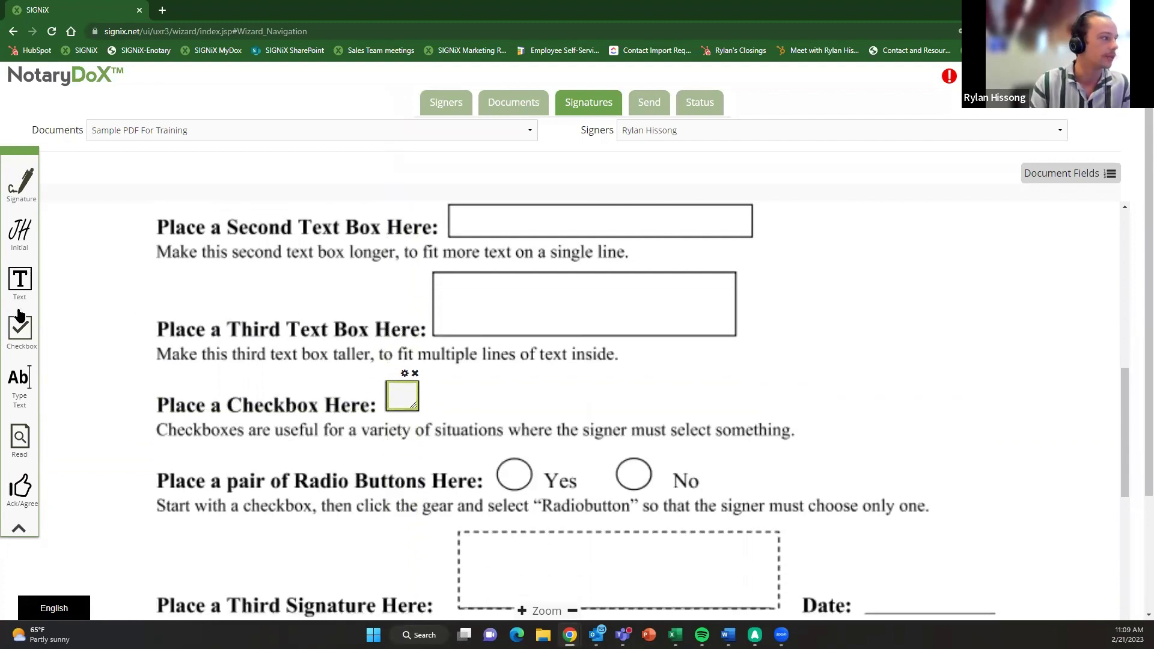
drag(19, 330, 536, 479)
click(517, 452)
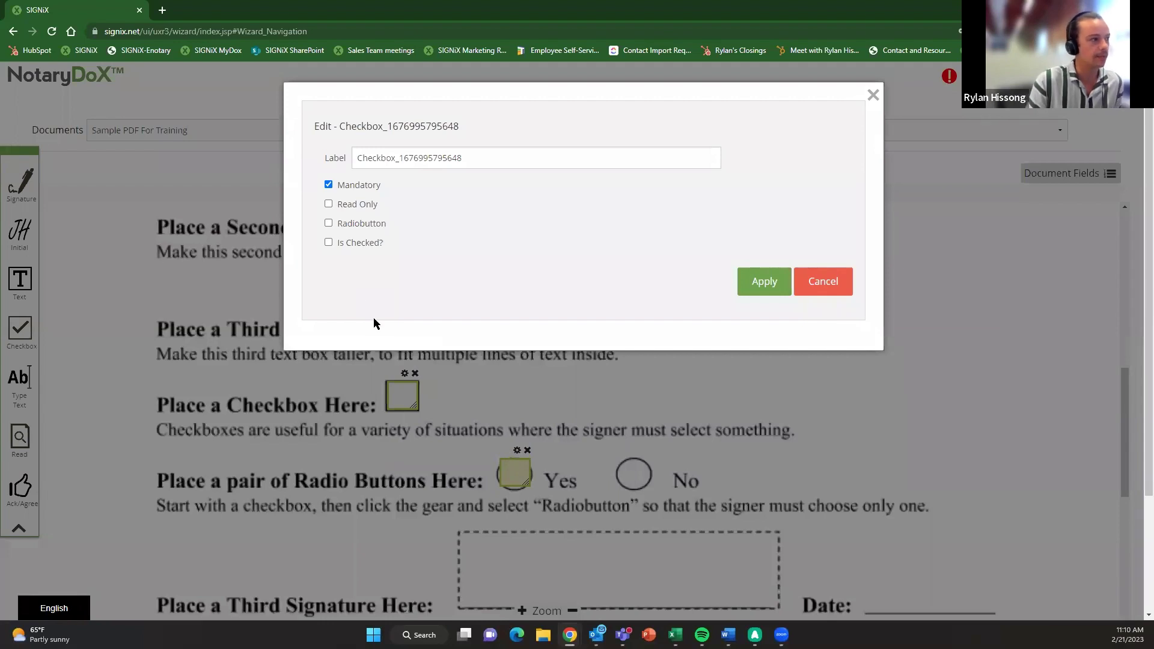
- Apply Radiobutton to the checkbox and fit the two radio fields over the Yes and No circles
click(328, 224)
click(761, 288)
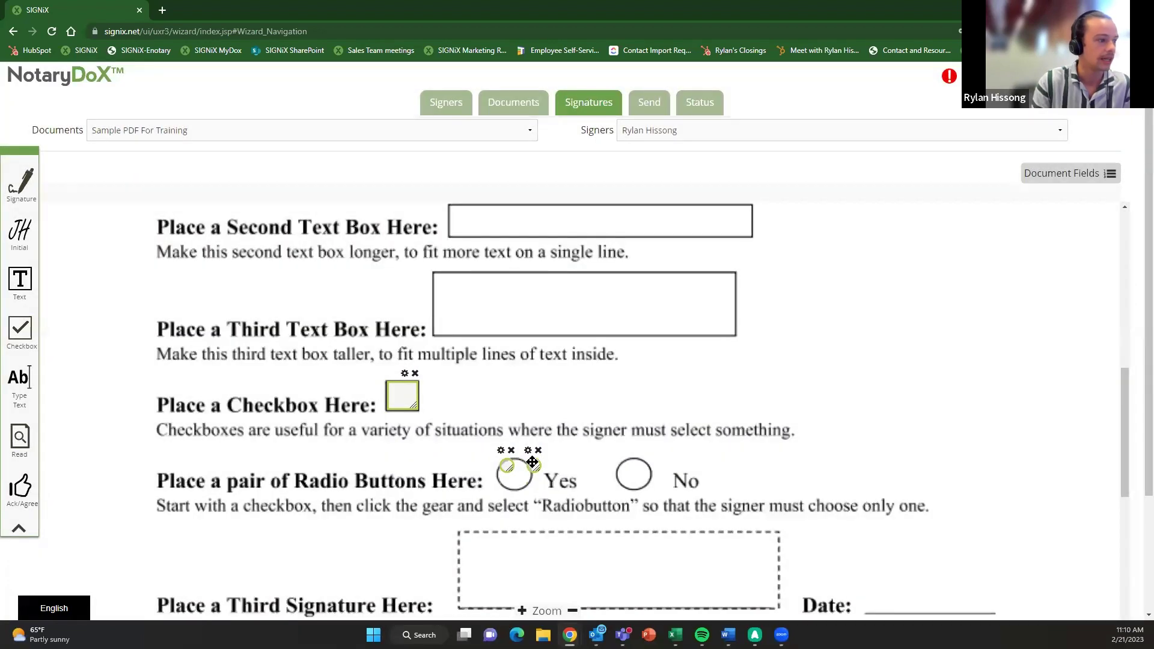
drag(536, 463, 630, 472)
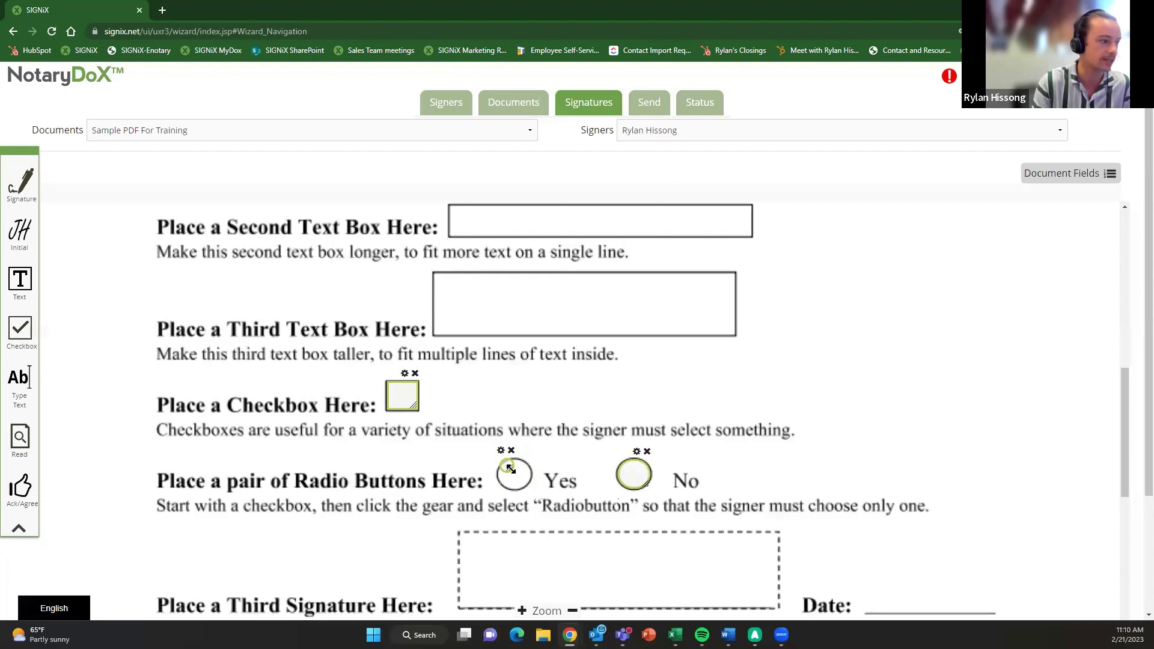
mouse_move(511, 469)
mouse_down()
mouse_move(530, 488)
mouse_move(509, 473)
mouse_up()
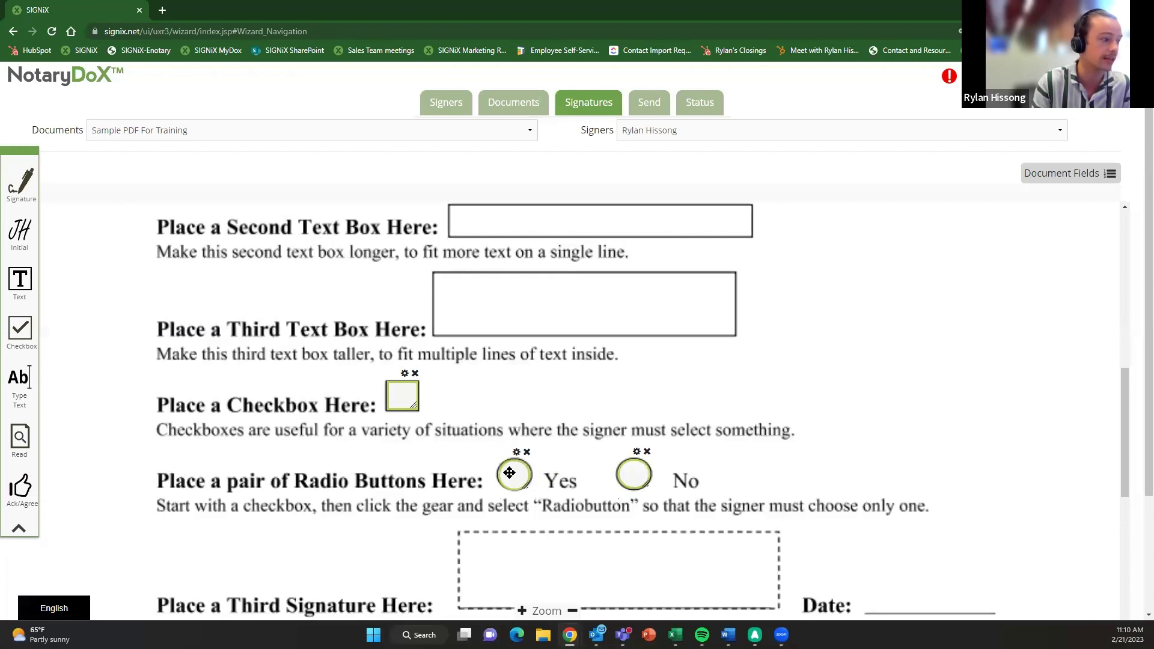
scroll(488, 365, up, 3)
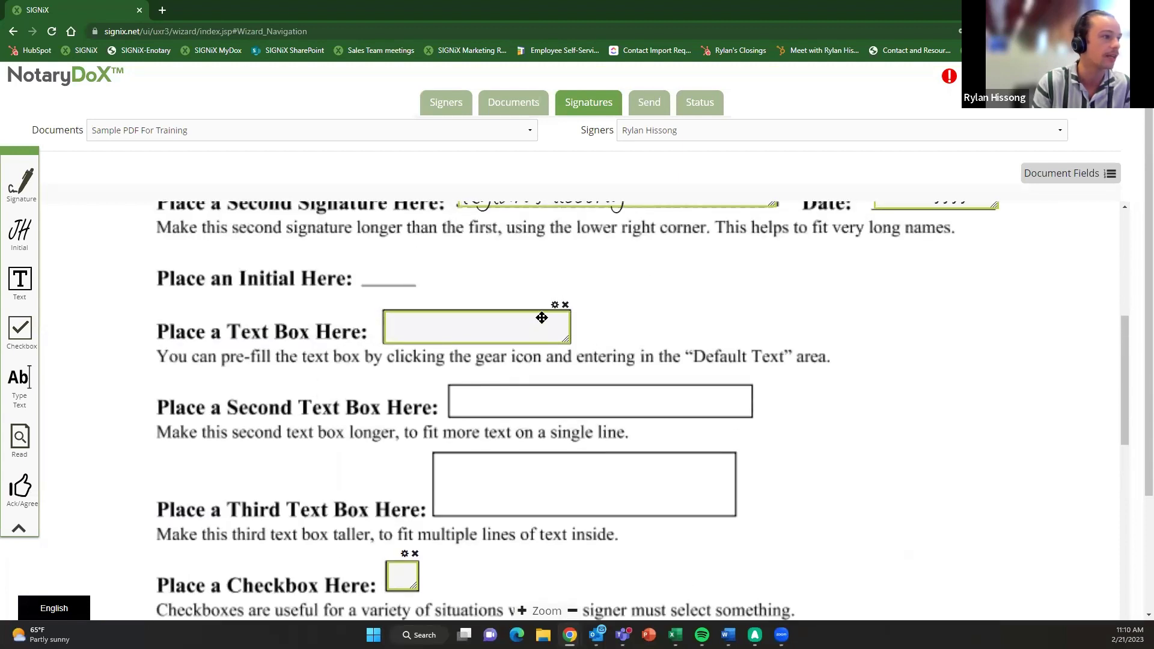
click(554, 306)
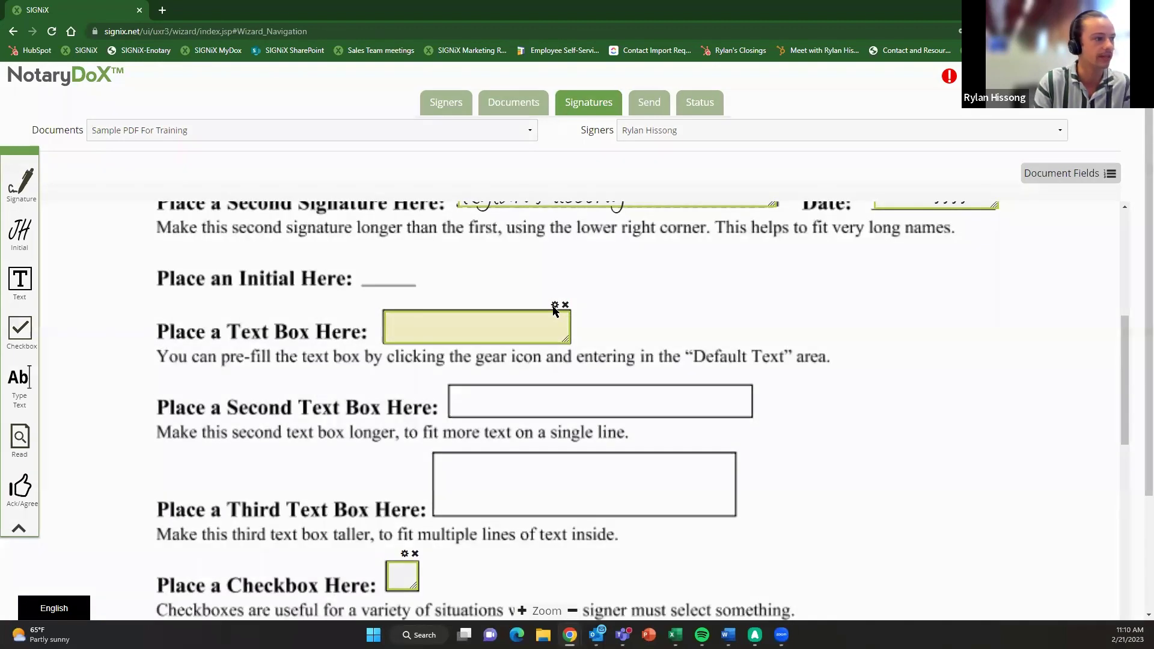
click(554, 306)
click(330, 223)
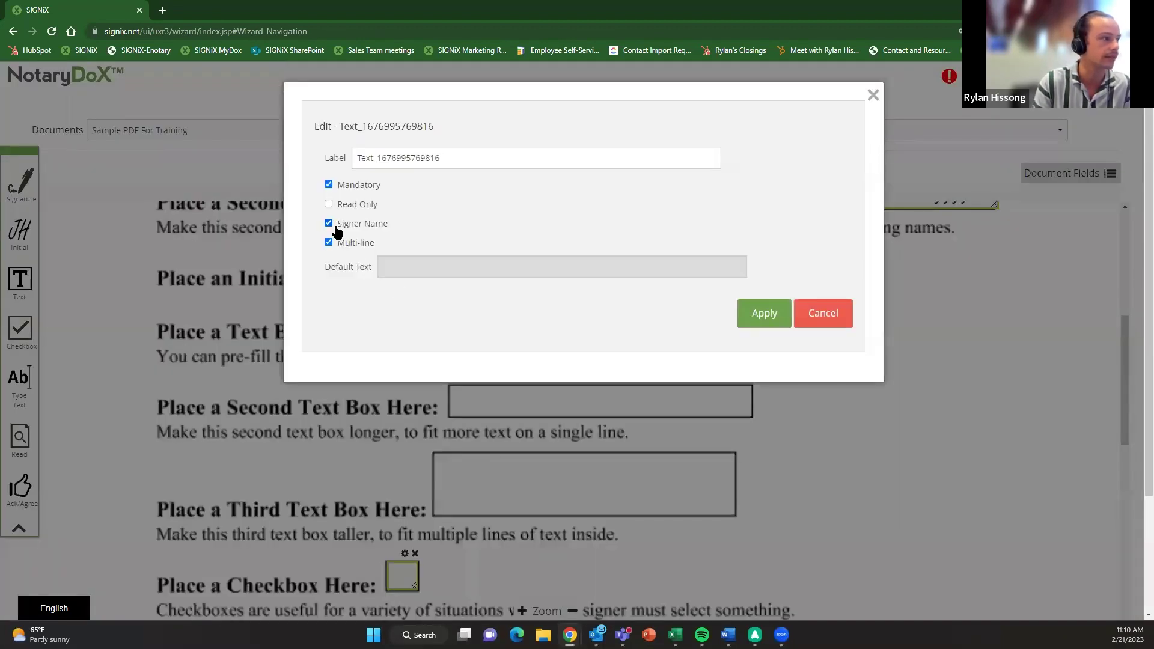
click(763, 313)
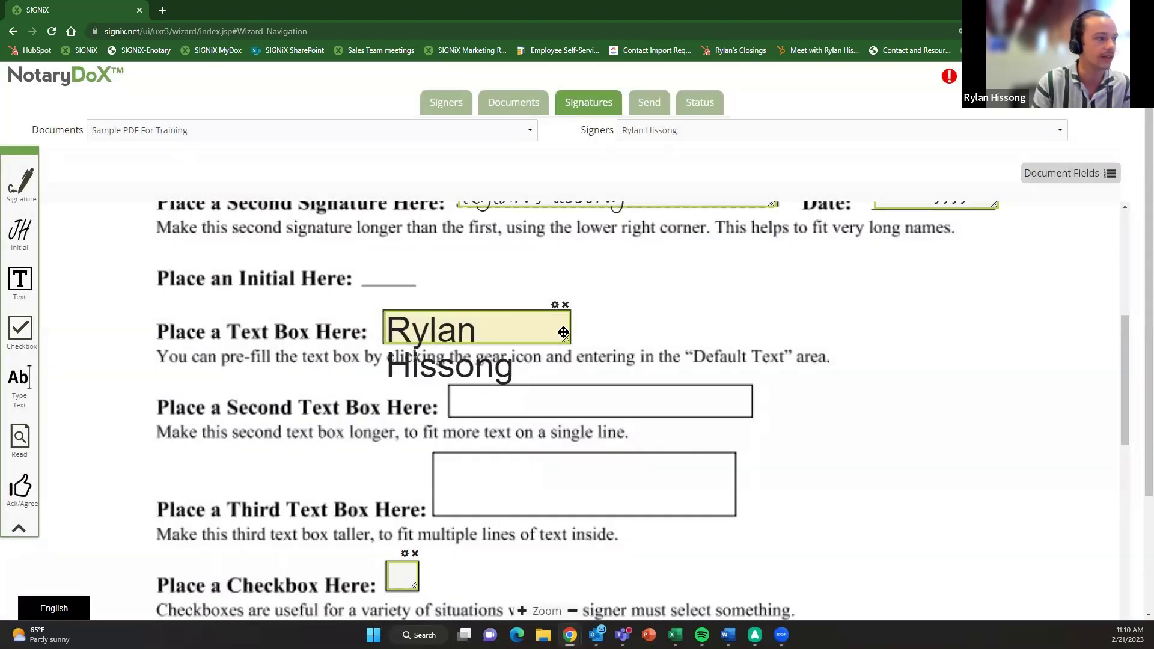
click(554, 305)
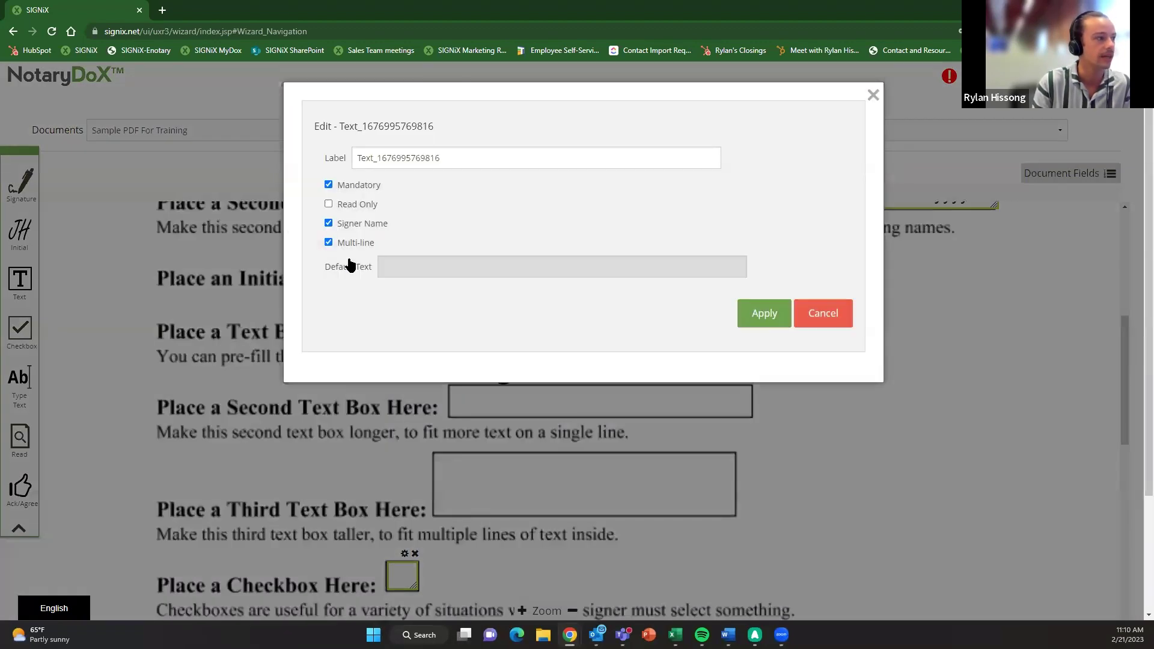
click(328, 225)
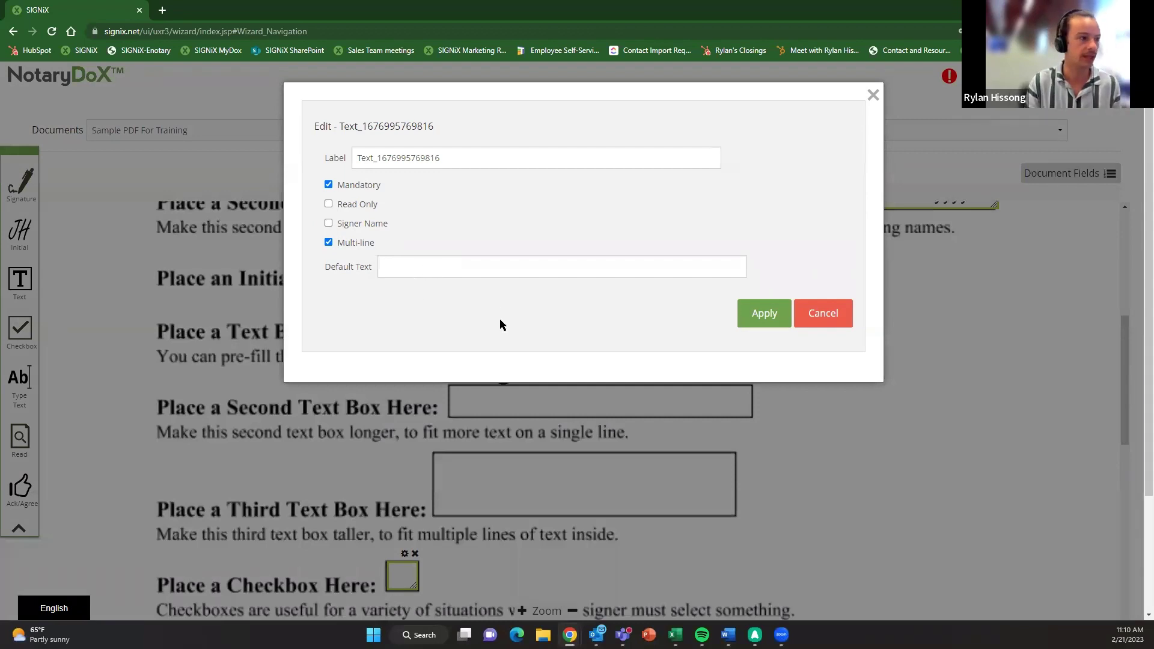
click(768, 313)
scroll(647, 395, up, 1)
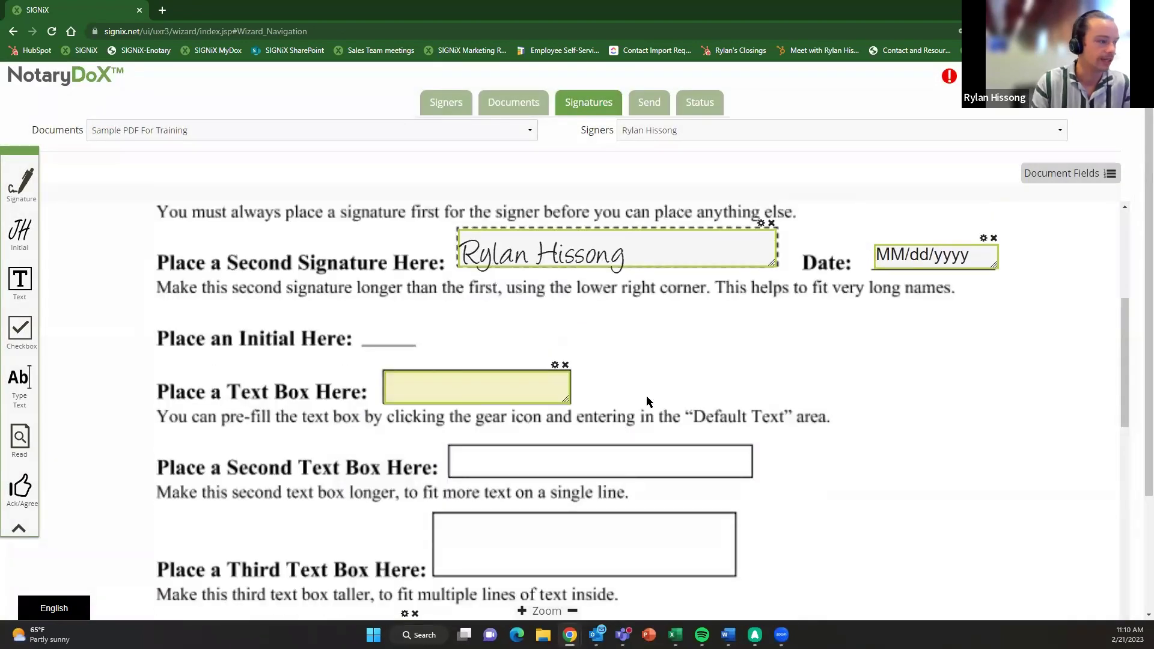
scroll(654, 415, up, 1)
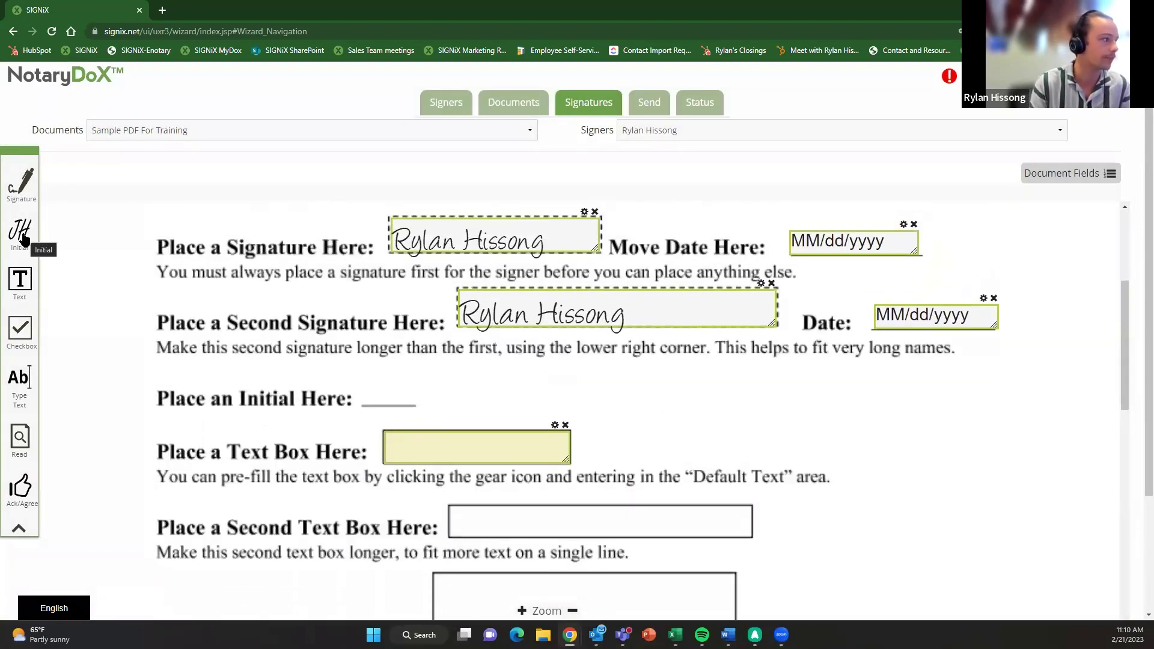
- Drop an RH initials field onto the Place an Initial Here line
drag(19, 232, 414, 404)
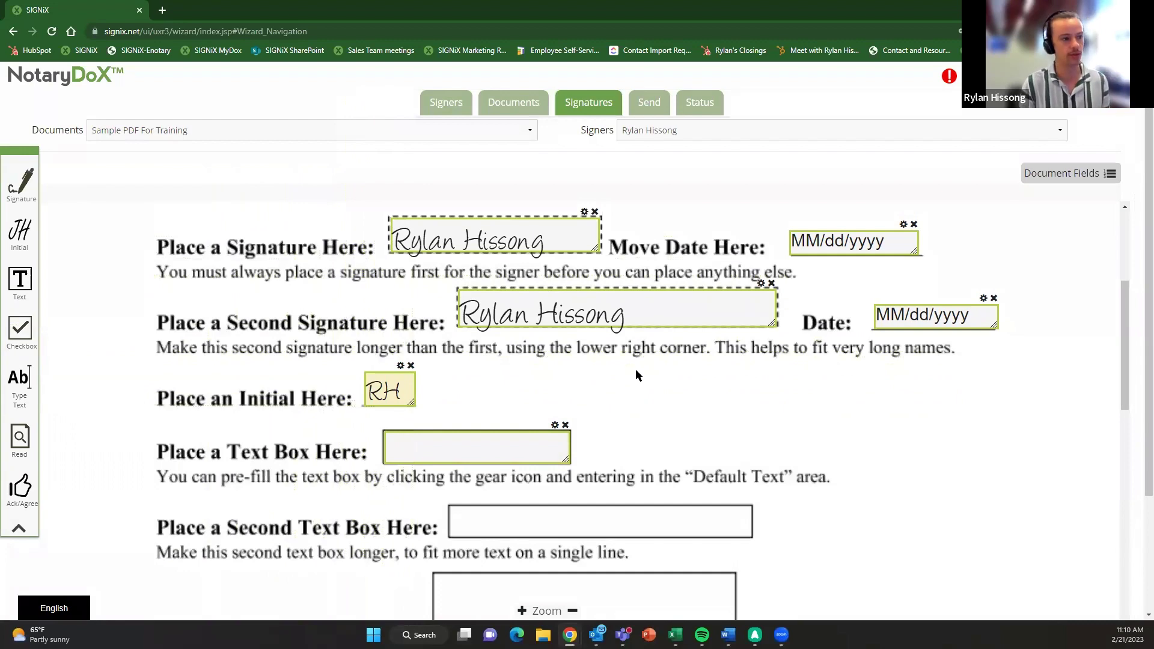
scroll(643, 373, down, 4)
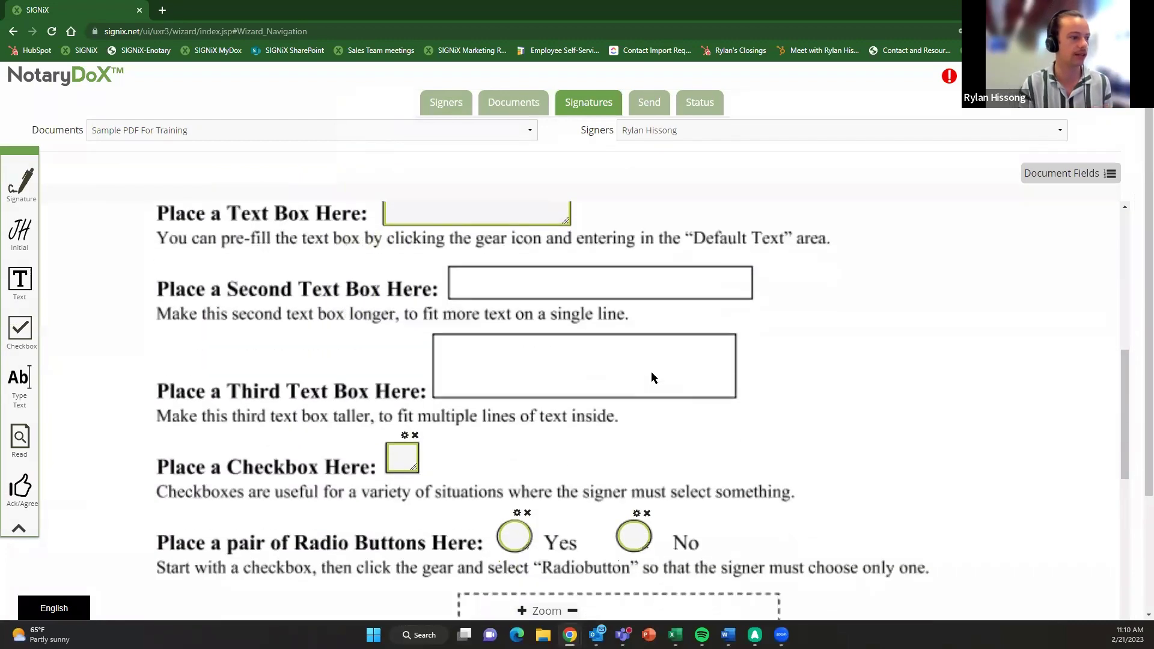
scroll(652, 373, down, 1)
scroll(672, 397, up, 4)
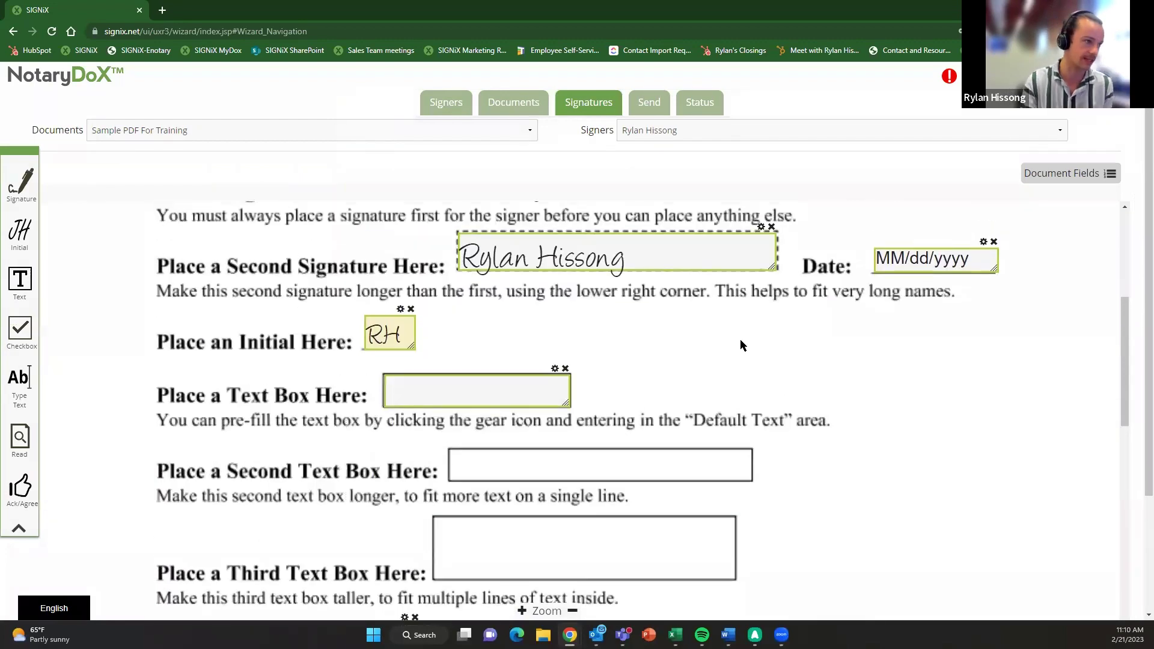
scroll(740, 345, up, 2)
- Switch to the second signer and place their signature on the third signature line, date on the Date line
click(689, 136)
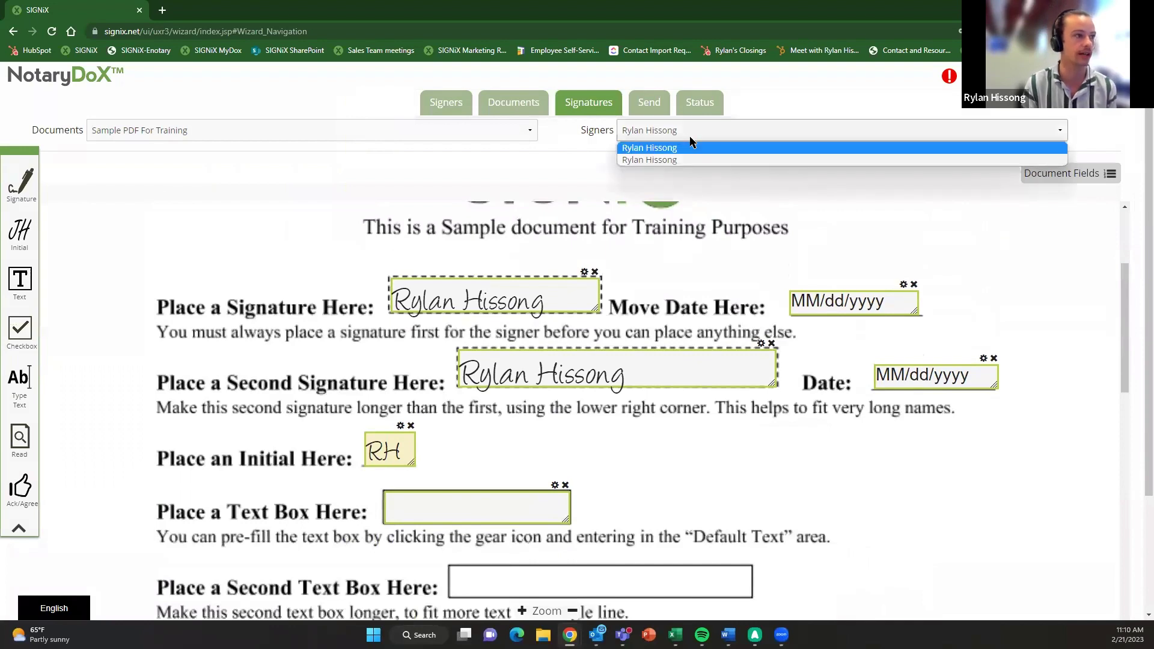
click(671, 159)
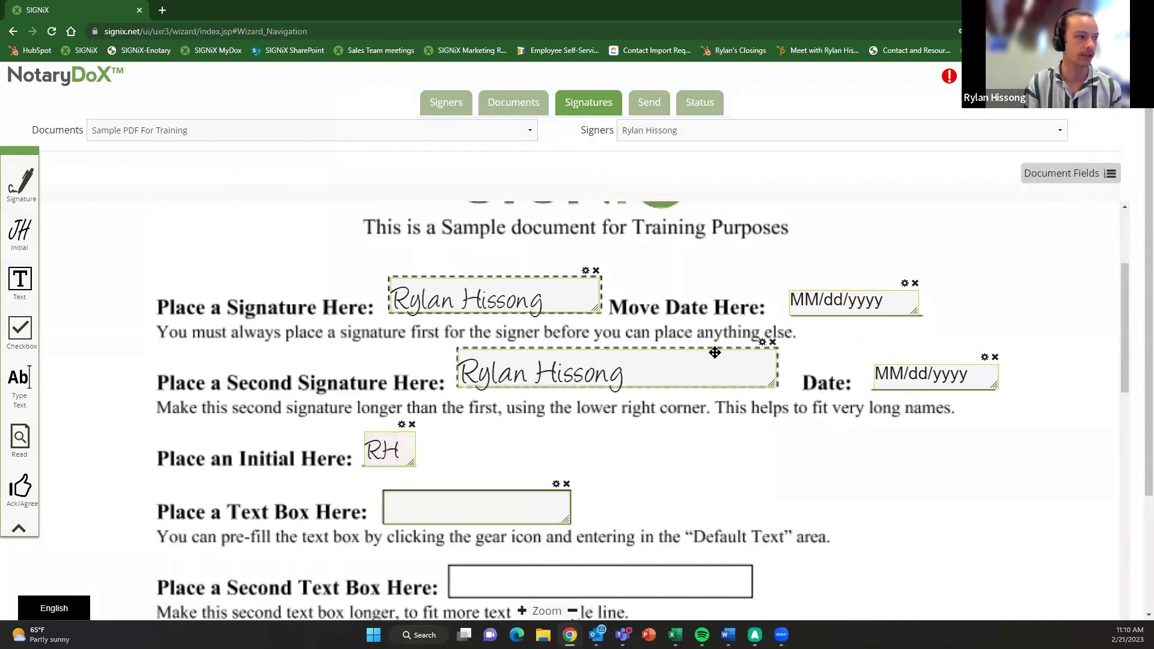
scroll(716, 353, down, 8)
scroll(723, 351, down, 3)
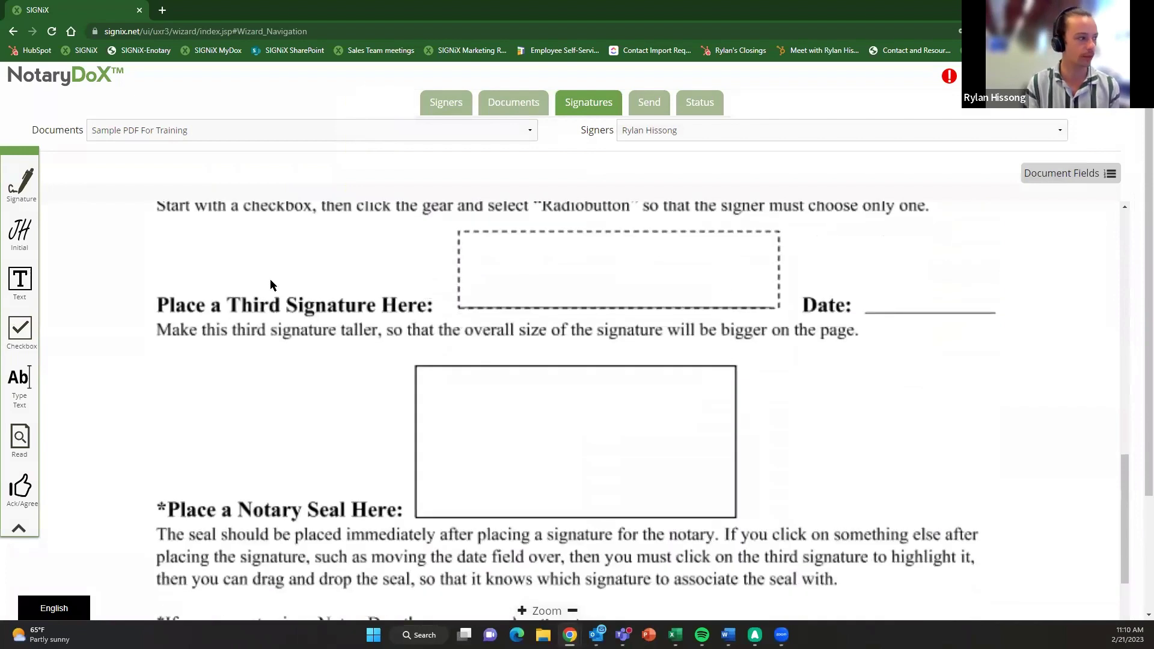
mouse_move(50, 184)
mouse_down()
mouse_move(240, 201)
mouse_move(467, 244)
mouse_up()
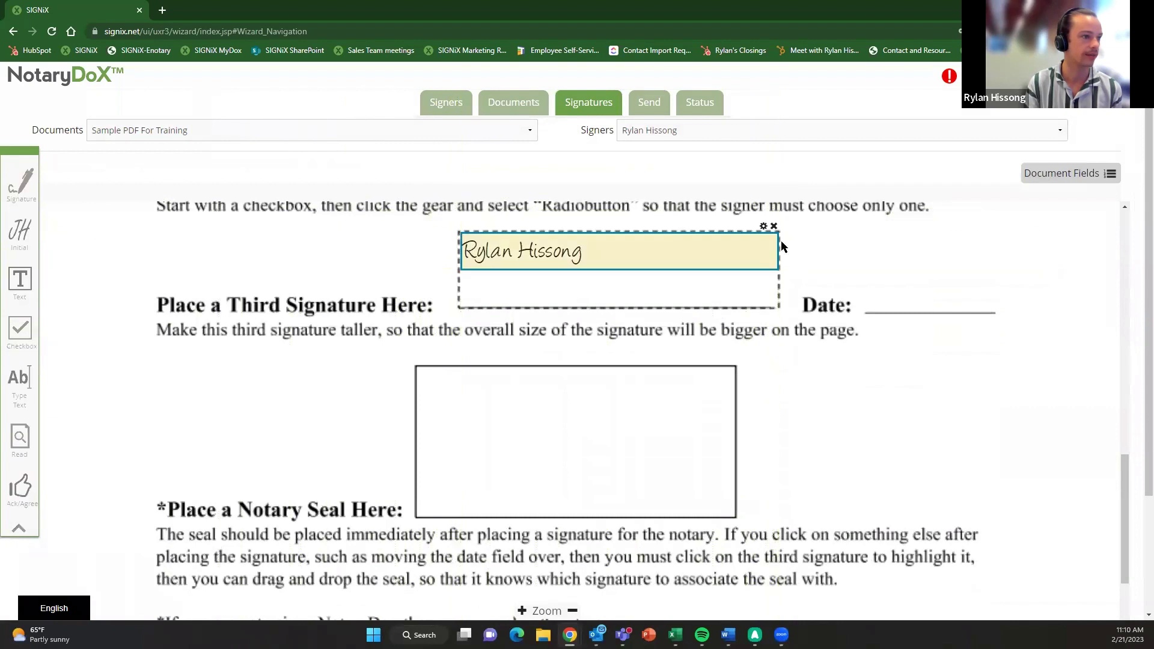
mouse_move(818, 250)
mouse_down()
mouse_move(889, 298)
mouse_move(1004, 309)
mouse_move(967, 298)
mouse_up()
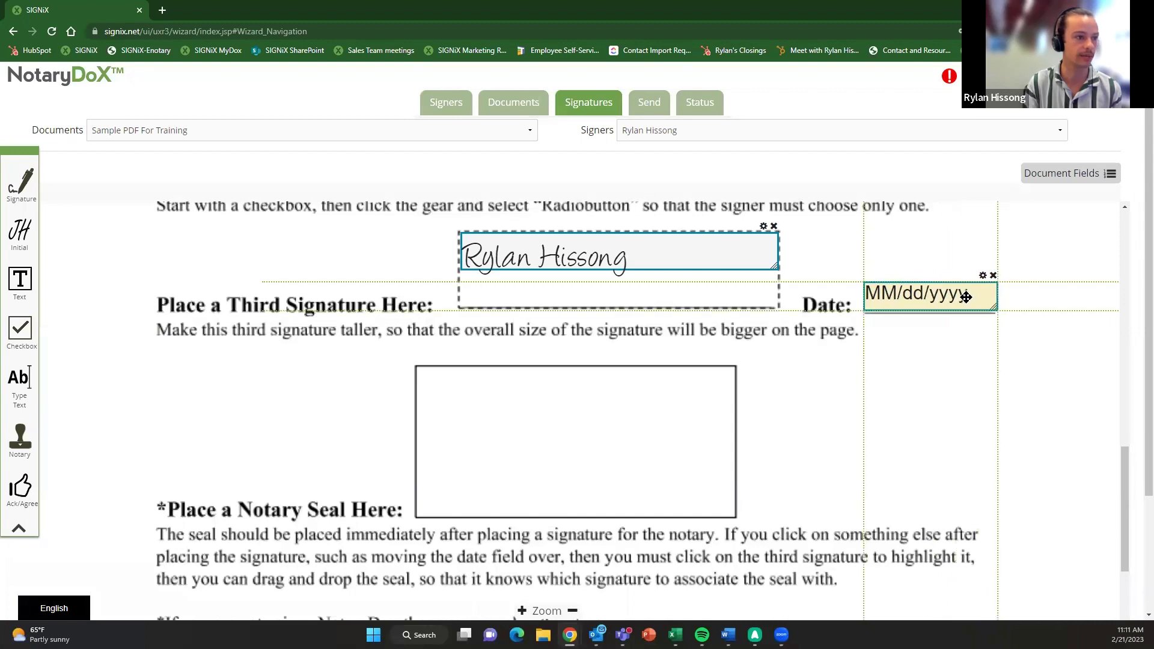
- Drag the third signature field's corner downward so the signature appears taller
drag(774, 265, 777, 306)
scroll(615, 368, up, 1)
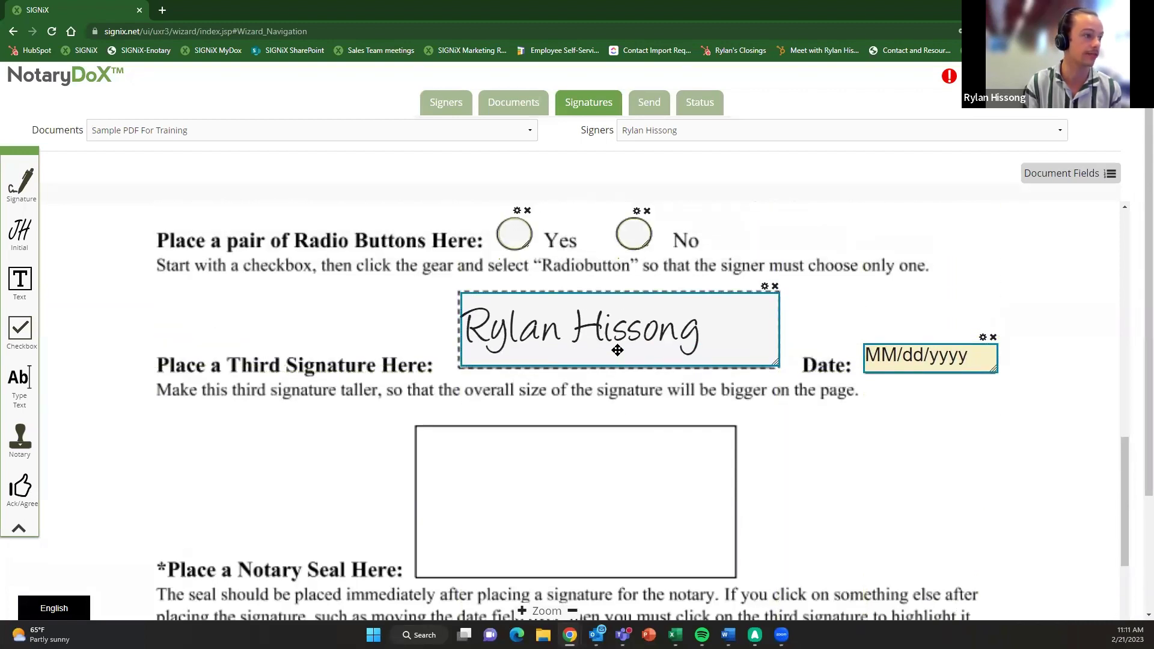
drag(688, 326, 680, 336)
scroll(484, 399, up, 5)
scroll(473, 343, up, 2)
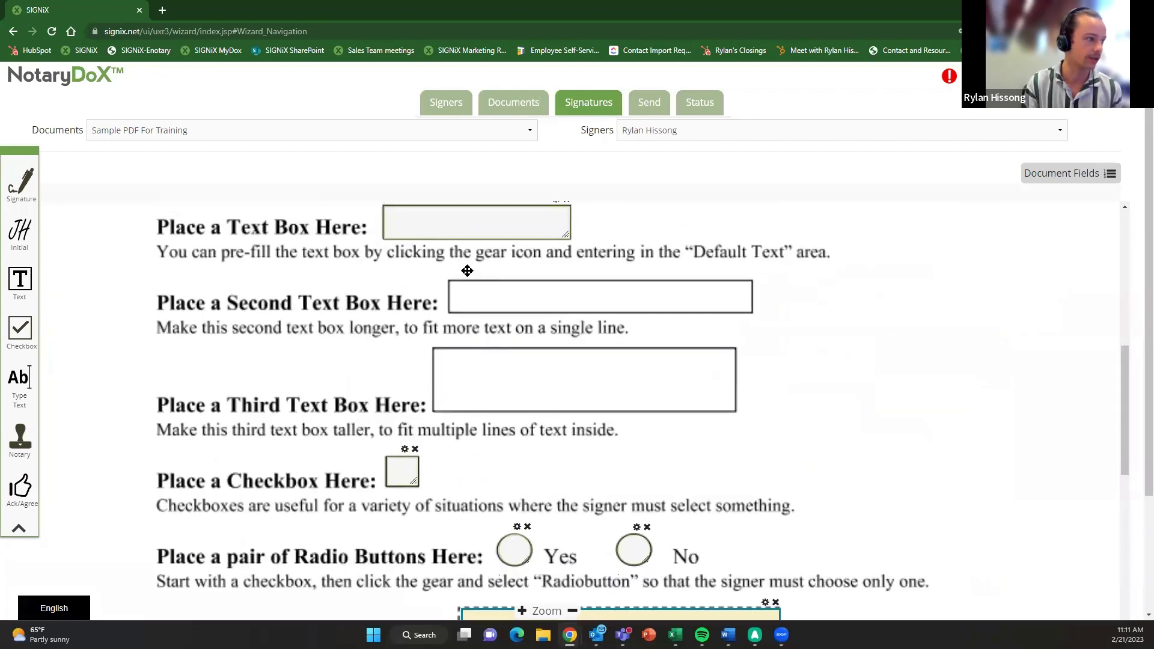
scroll(528, 417, down, 5)
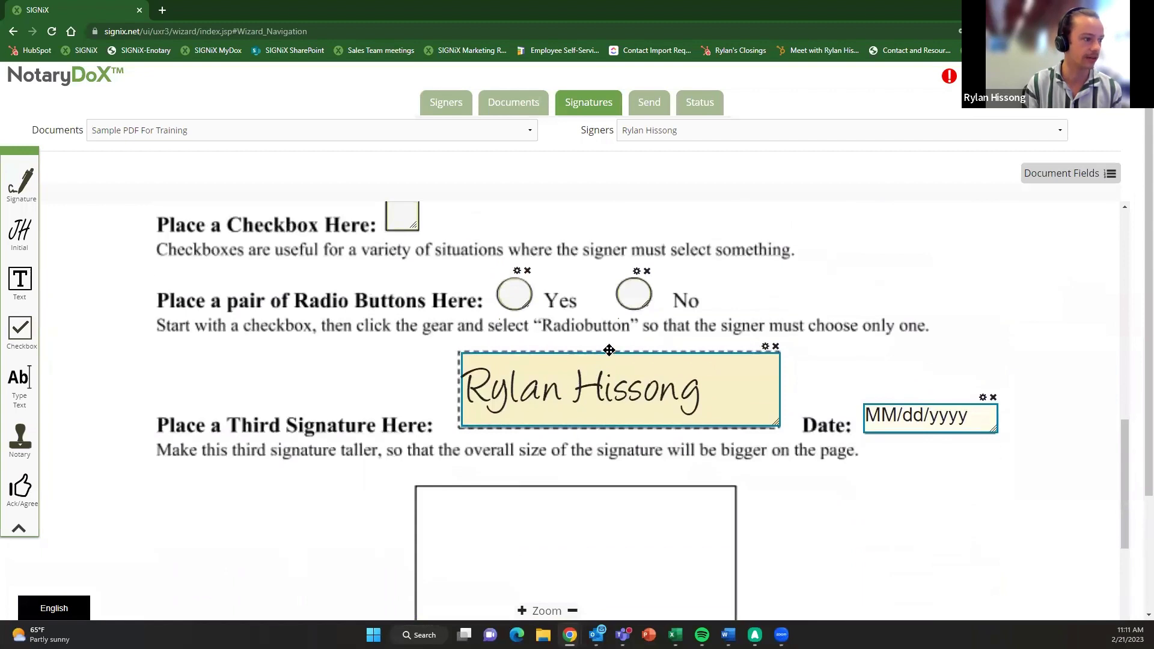
scroll(565, 399, down, 3)
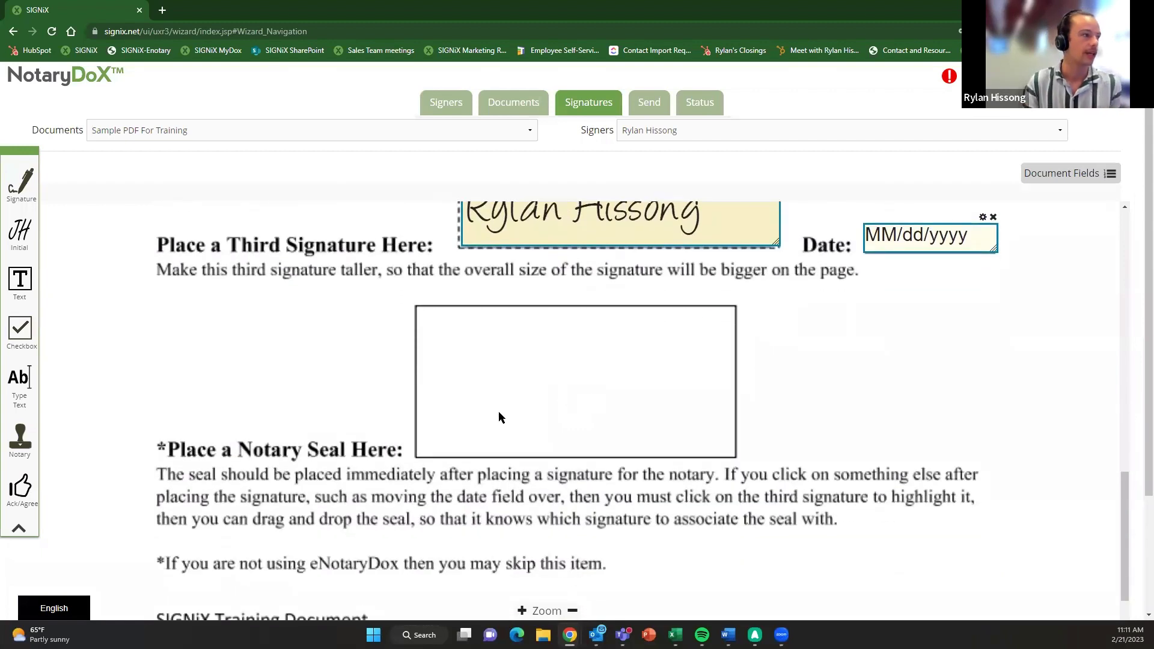
scroll(524, 408, up, 2)
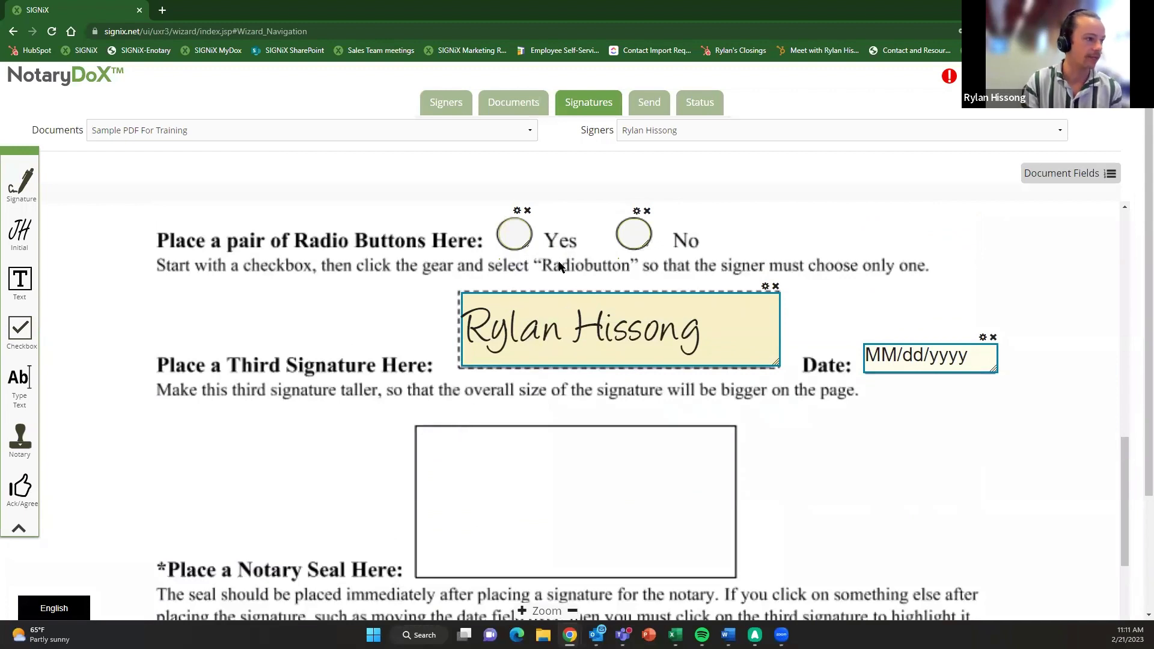
- Drop a notary seal into the Notary Seal box, enlarge it, and review all placed fields
drag(20, 442, 424, 439)
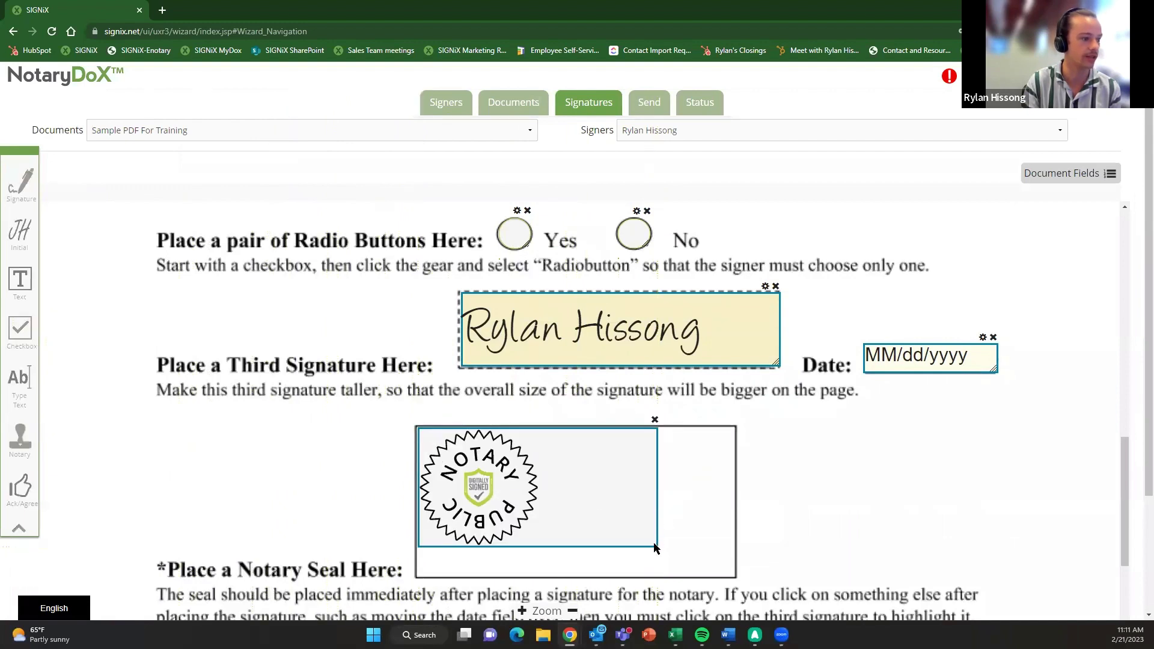
drag(653, 549, 720, 575)
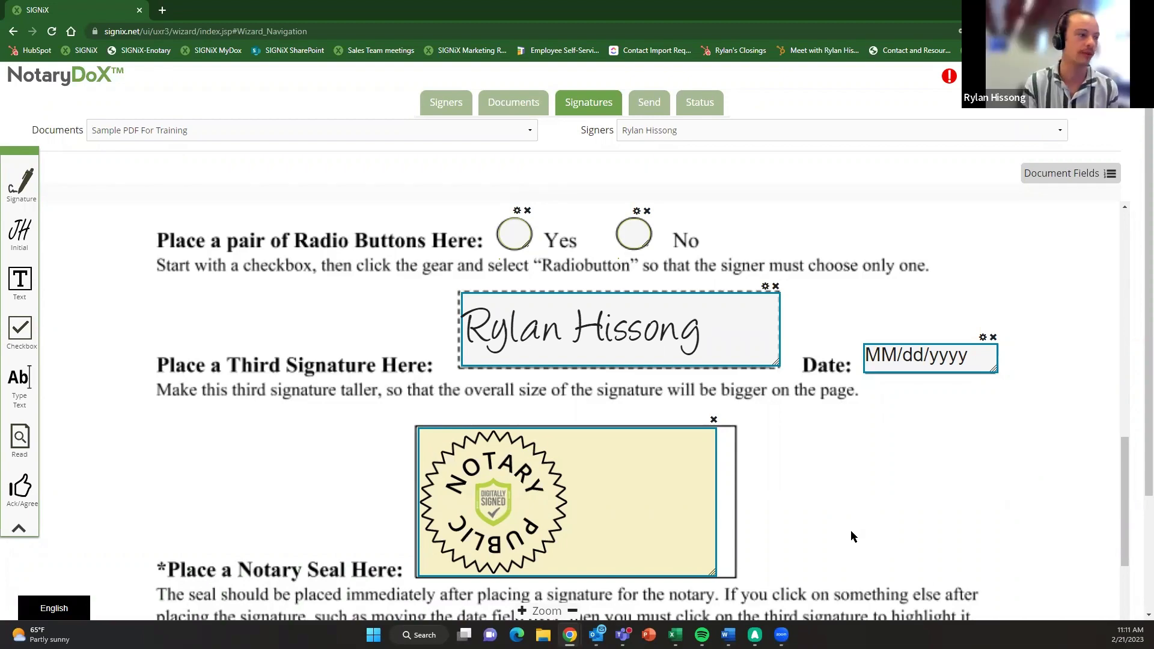
scroll(850, 532, up, 2)
scroll(857, 529, down, 3)
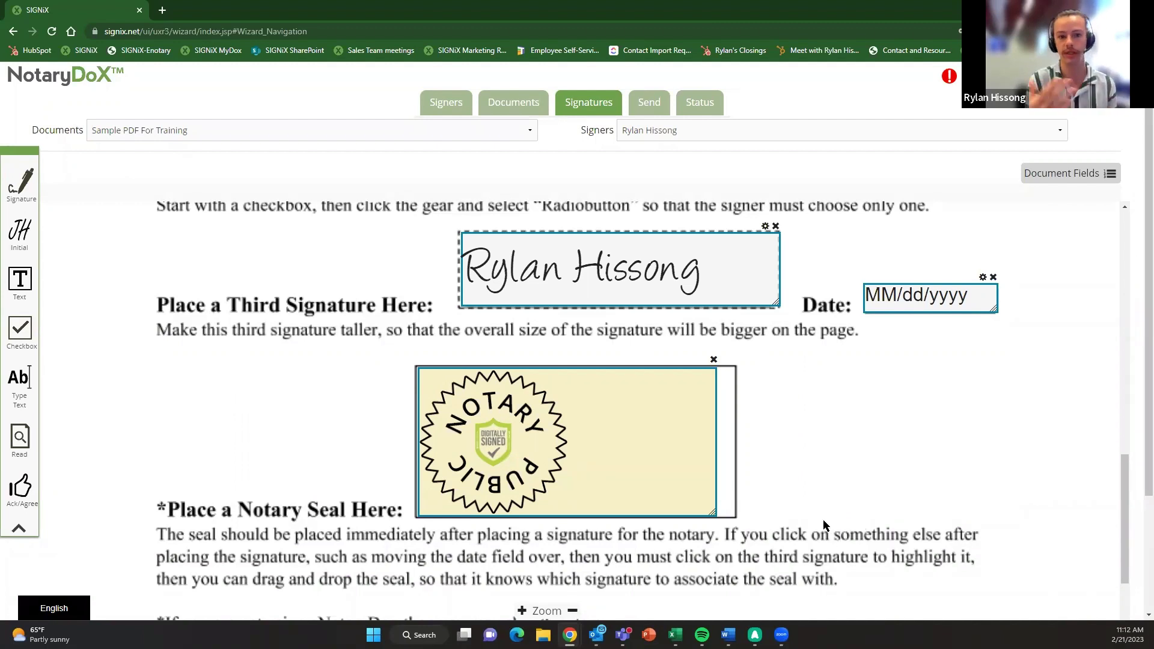
scroll(813, 505, up, 3)
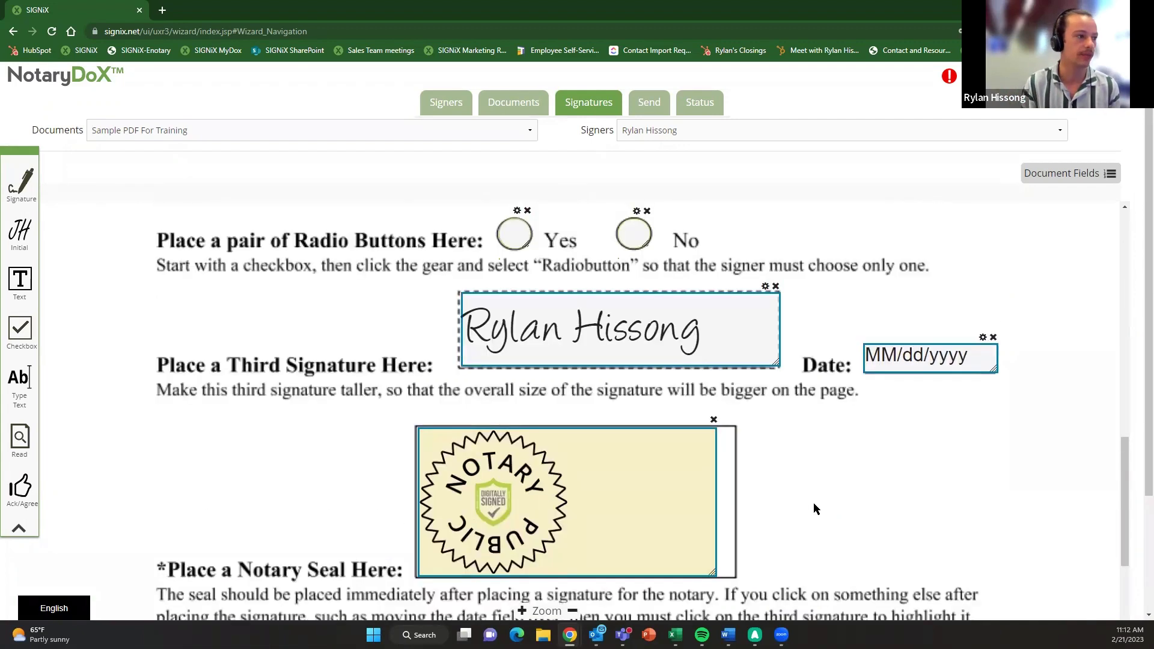
scroll(740, 431, up, 6)
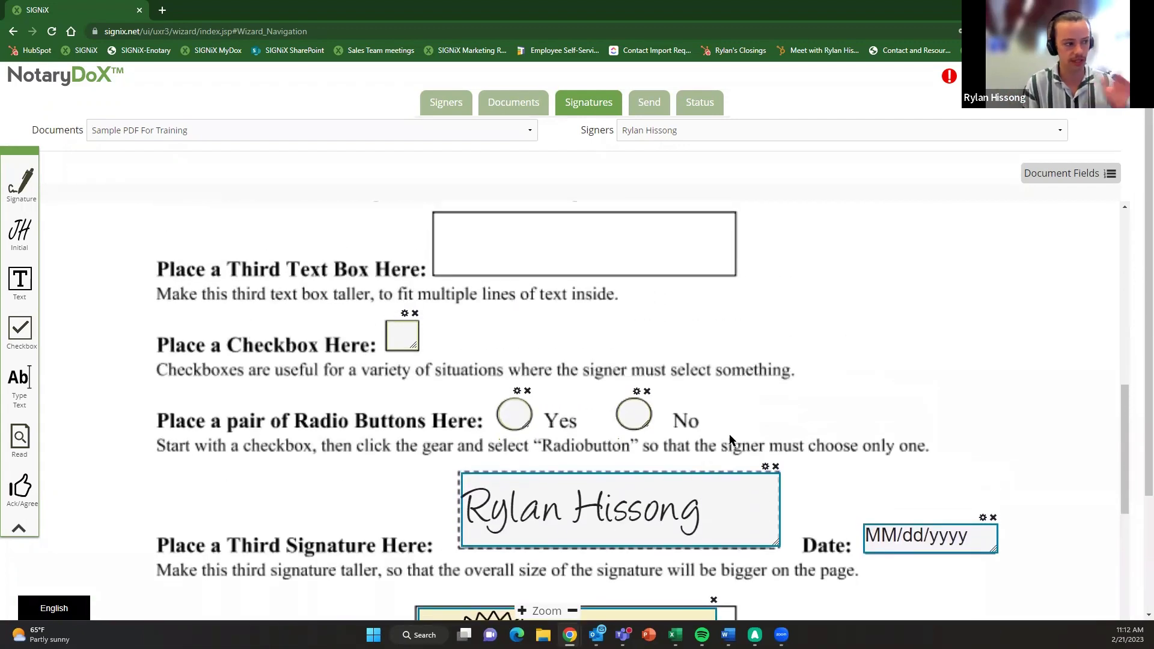
scroll(730, 437, up, 2)
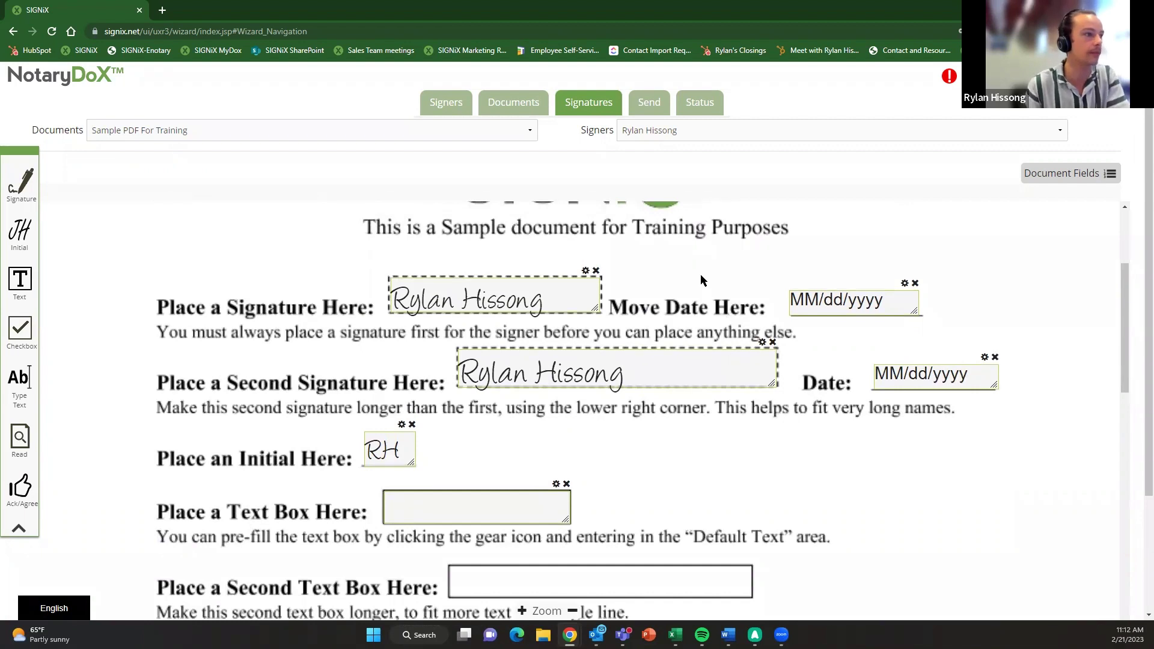
scroll(711, 363, down, 1)
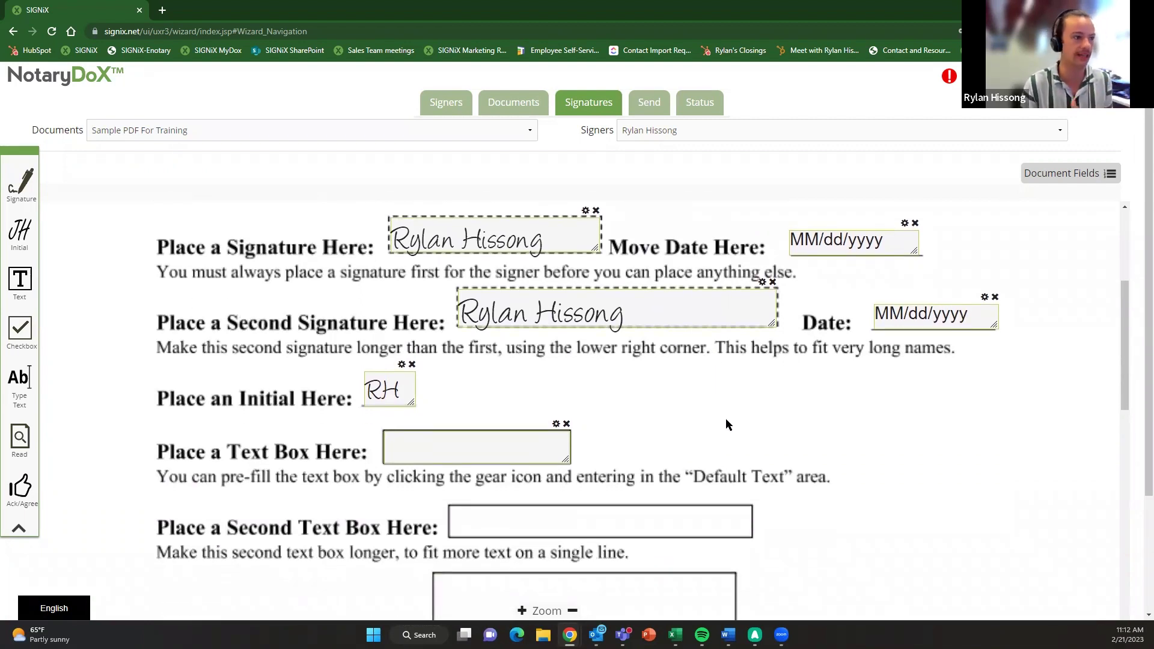
scroll(726, 419, down, 4)
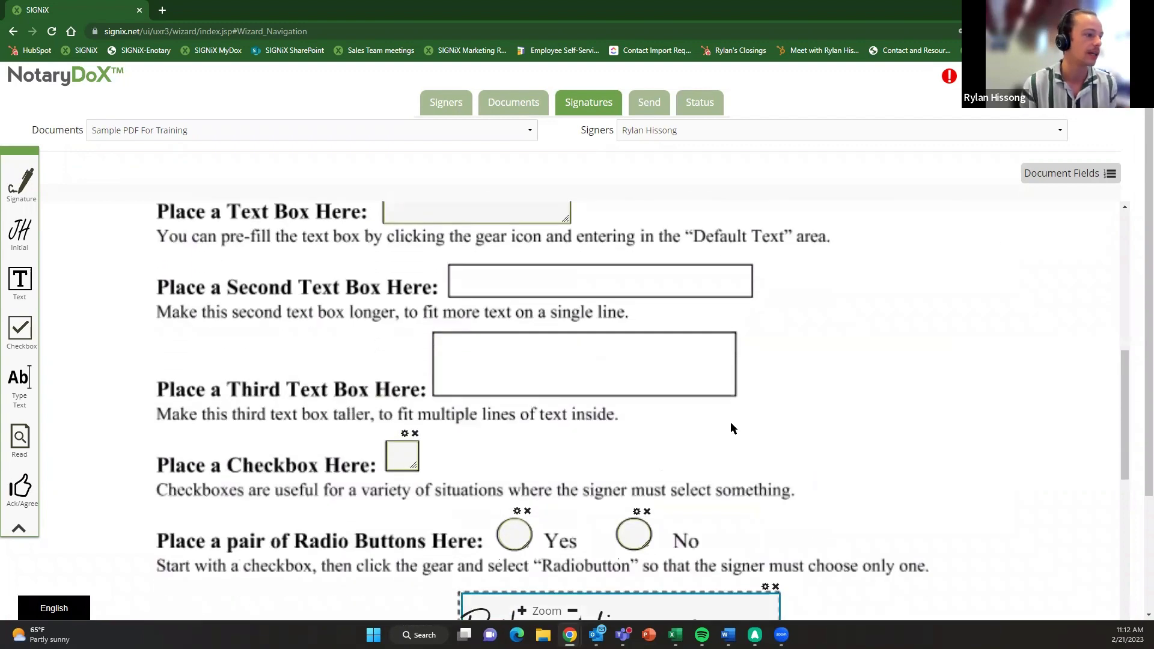
scroll(732, 428, up, 3)
- On the Send step, retitle the transaction to the signer's full name plus ': Demonstration Signing'
click(648, 102)
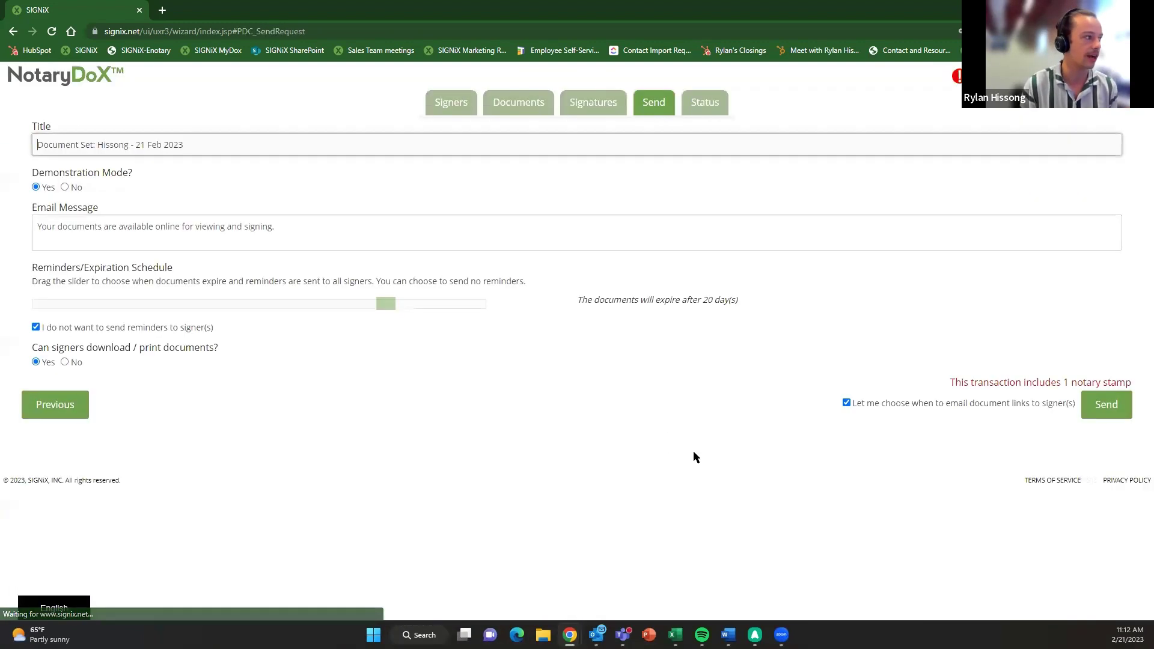
triple_click(170, 145)
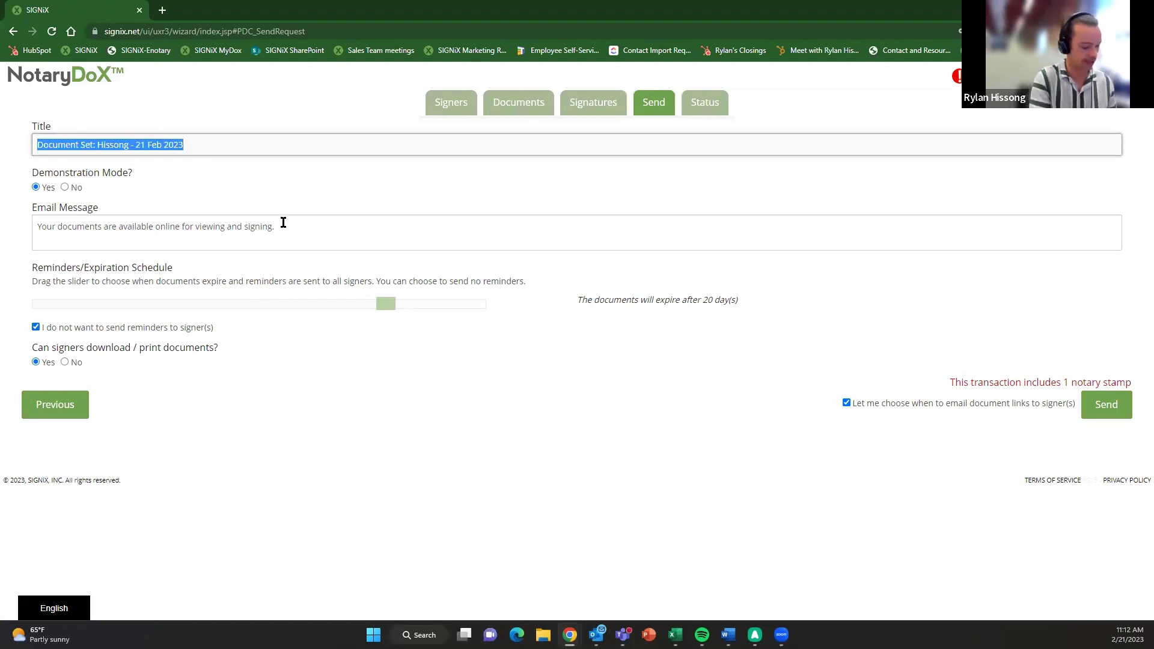
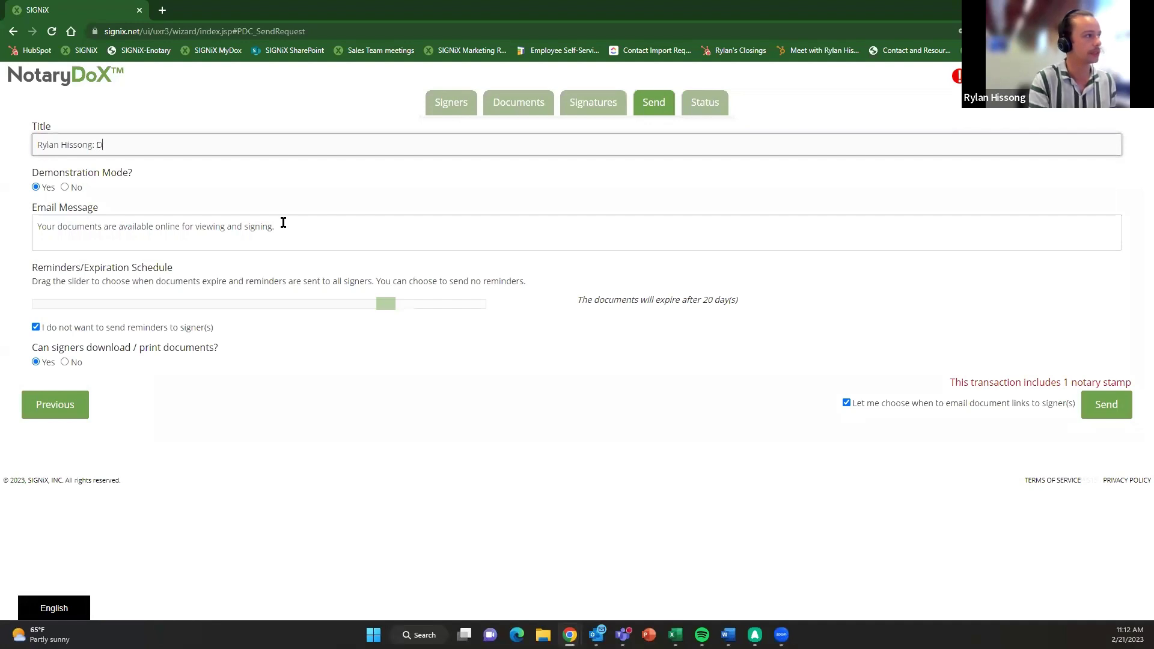
text(emonstration )
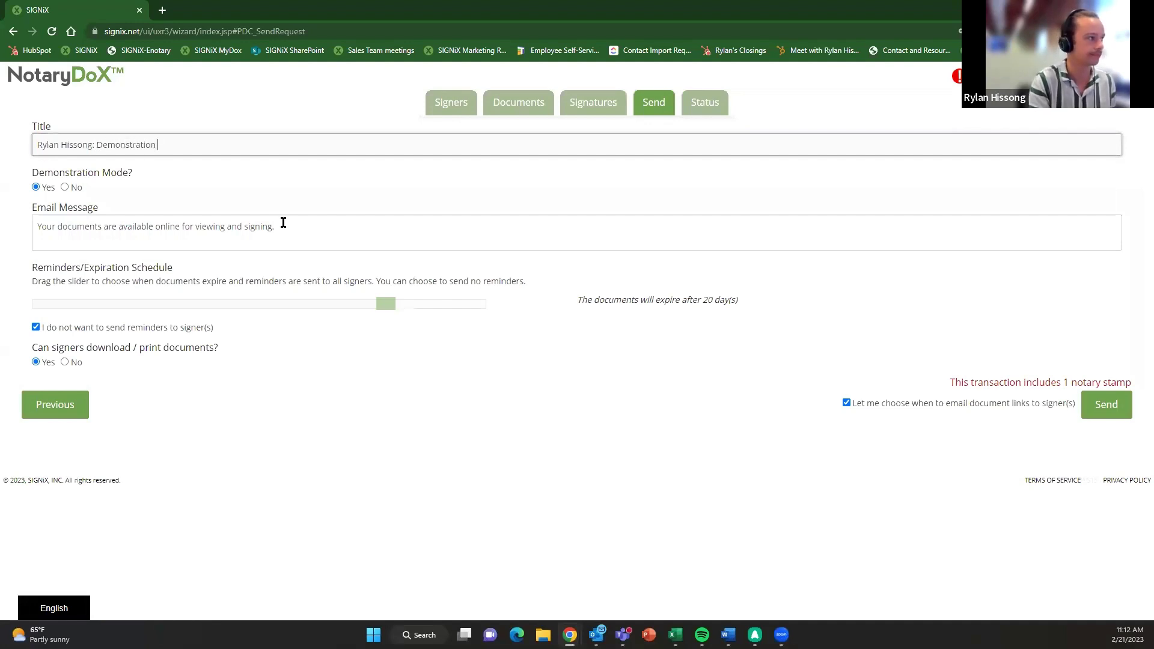
text(Signing)
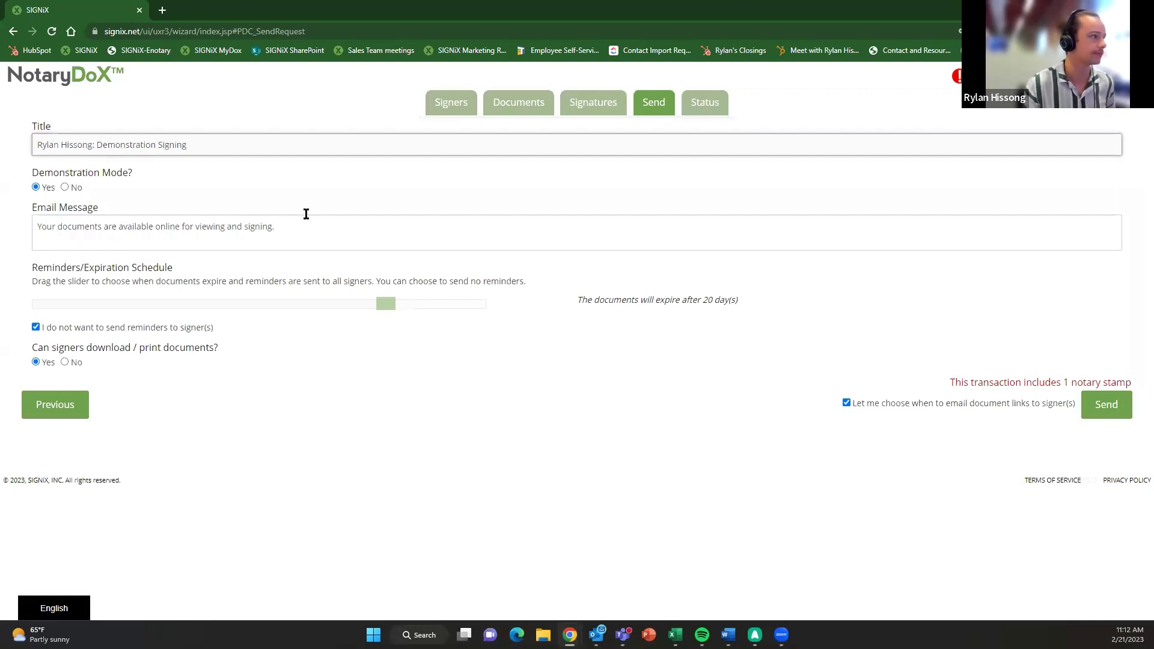
click(589, 429)
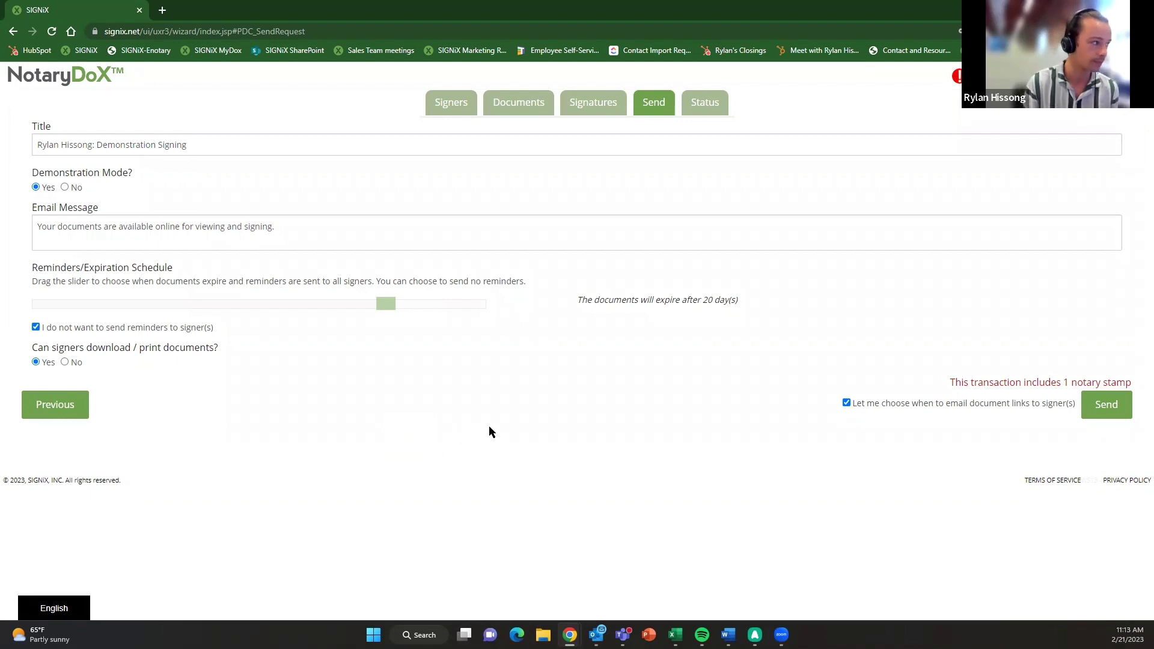
- Send the transaction to the signer and acknowledge the Transaction Started message
click(1110, 403)
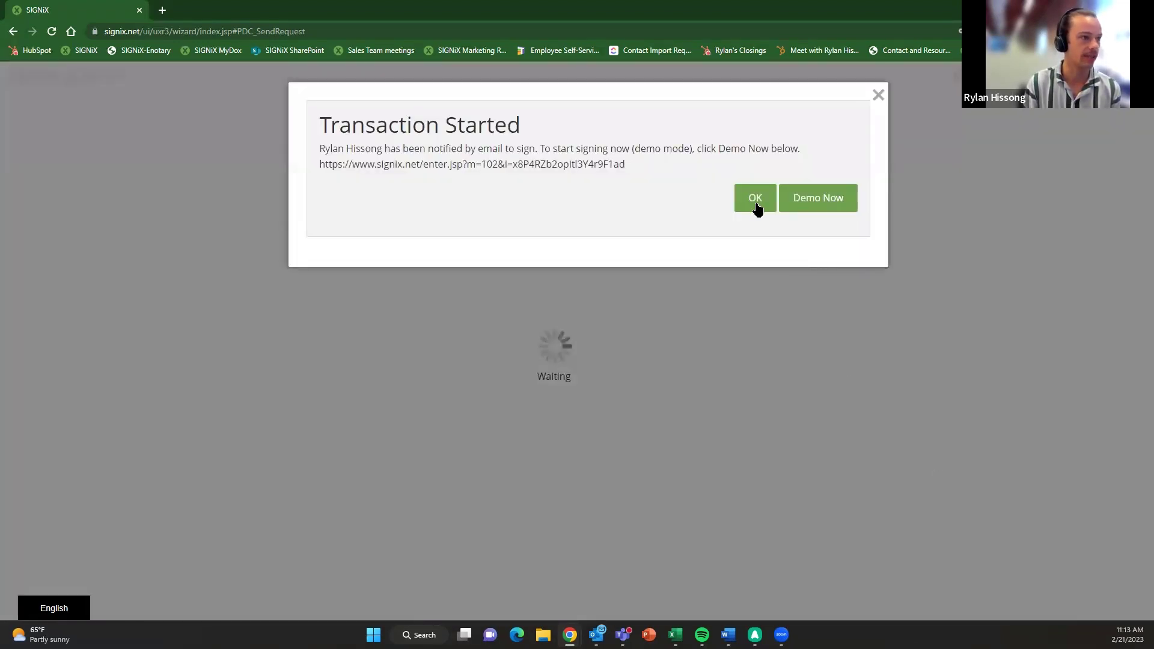
click(755, 203)
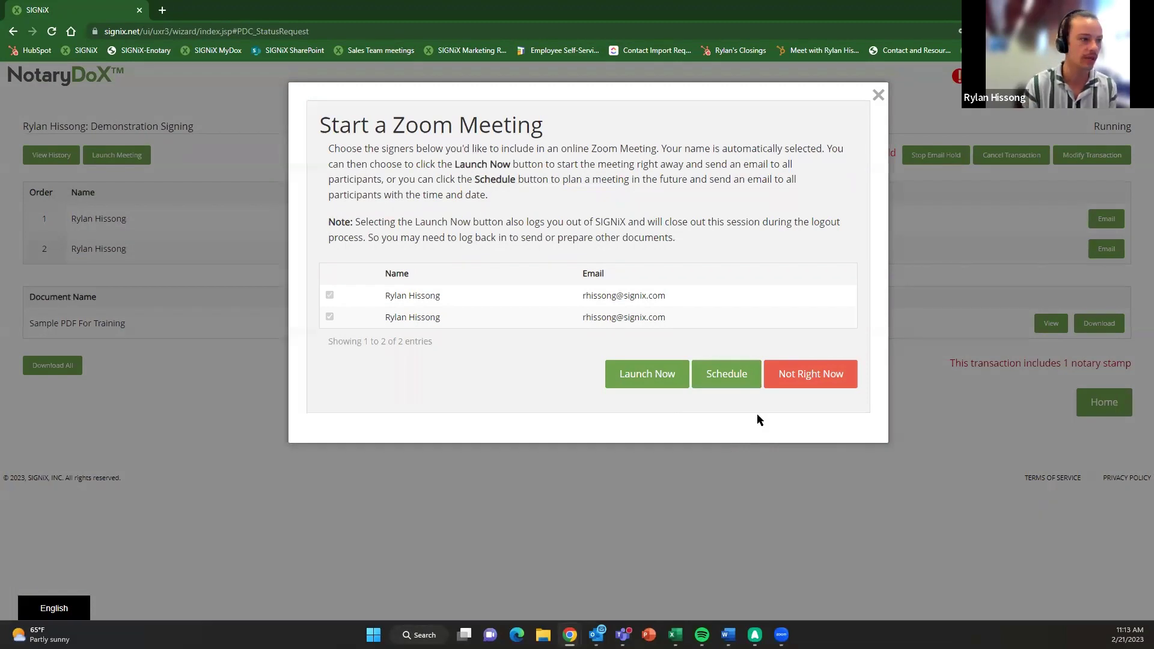
- Schedule the Zoom meeting for later: date 02/24/2023, time 12:00 PM US/Eastern
click(727, 384)
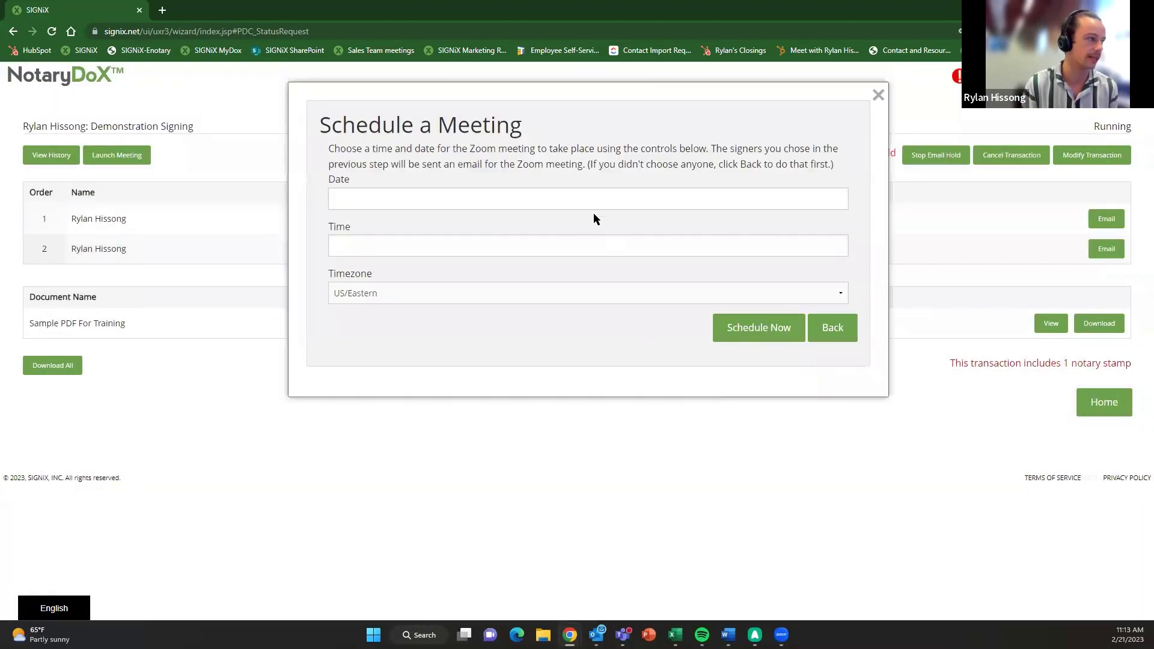
click(560, 192)
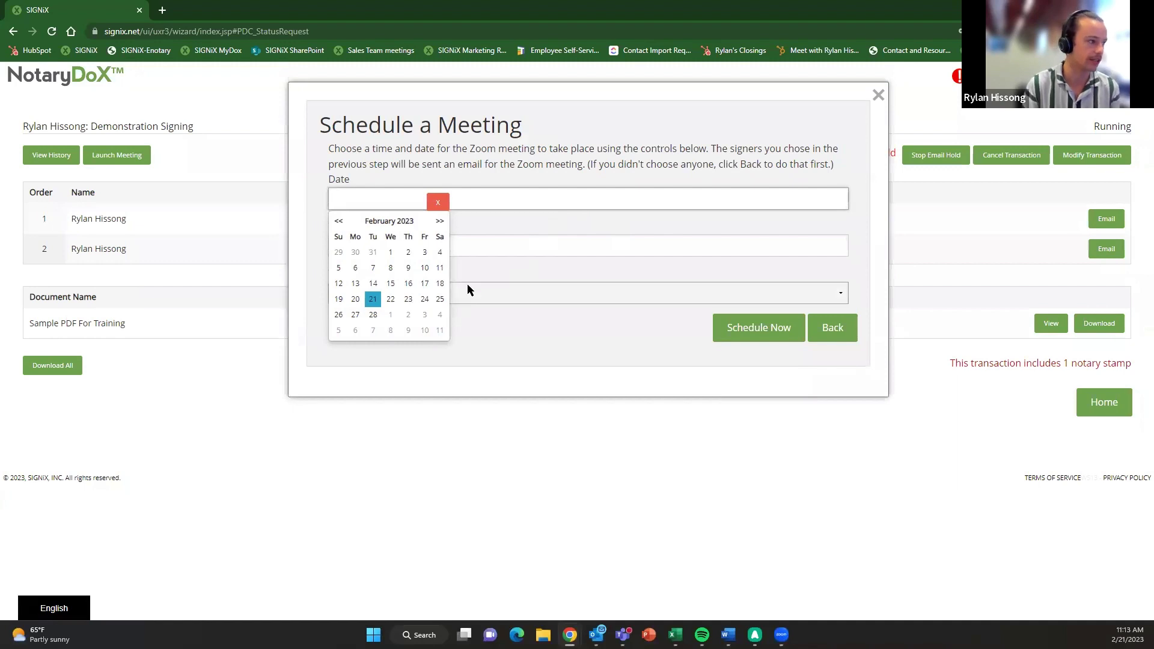
click(424, 299)
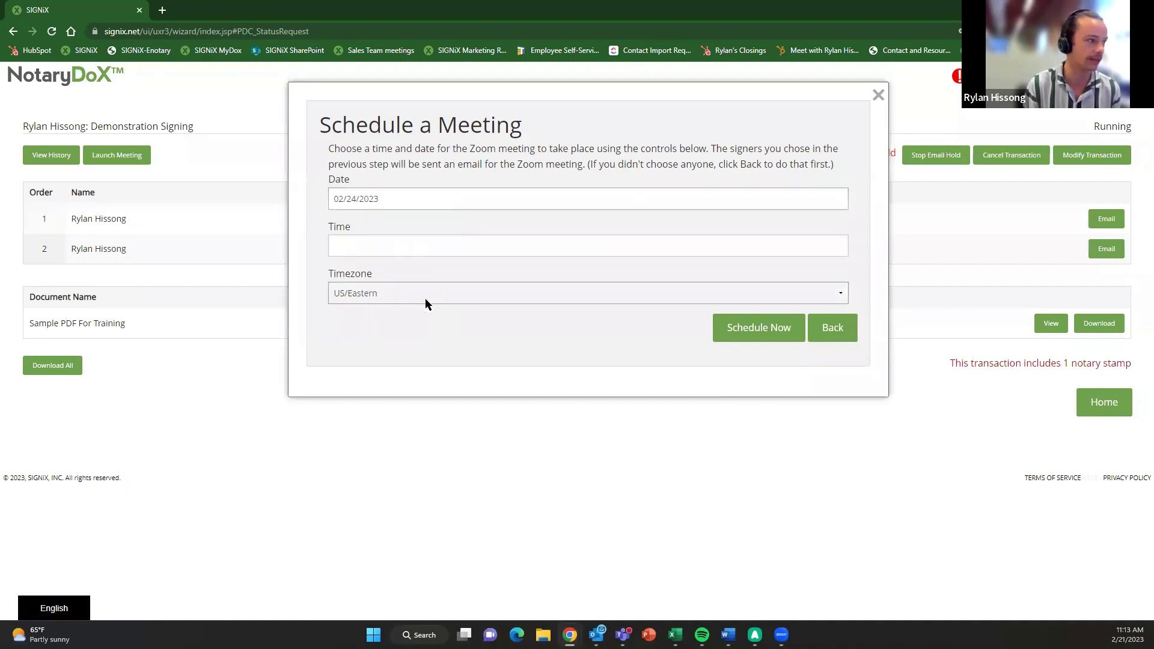
click(443, 244)
scroll(355, 325, down, 5)
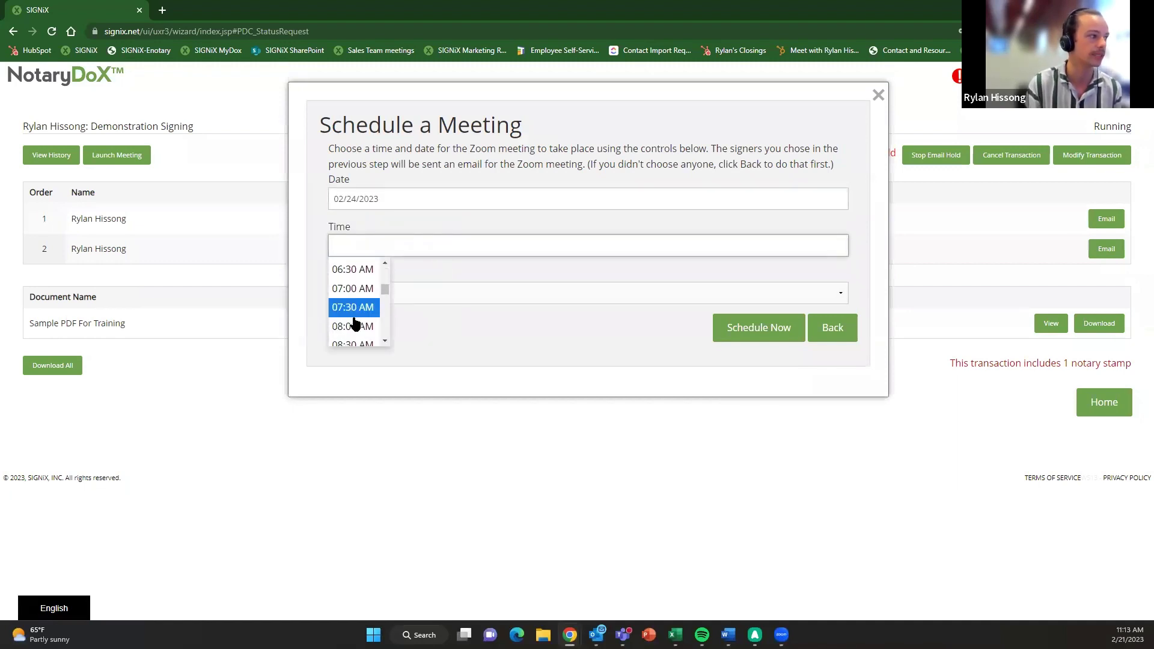
scroll(355, 324, down, 2)
click(353, 302)
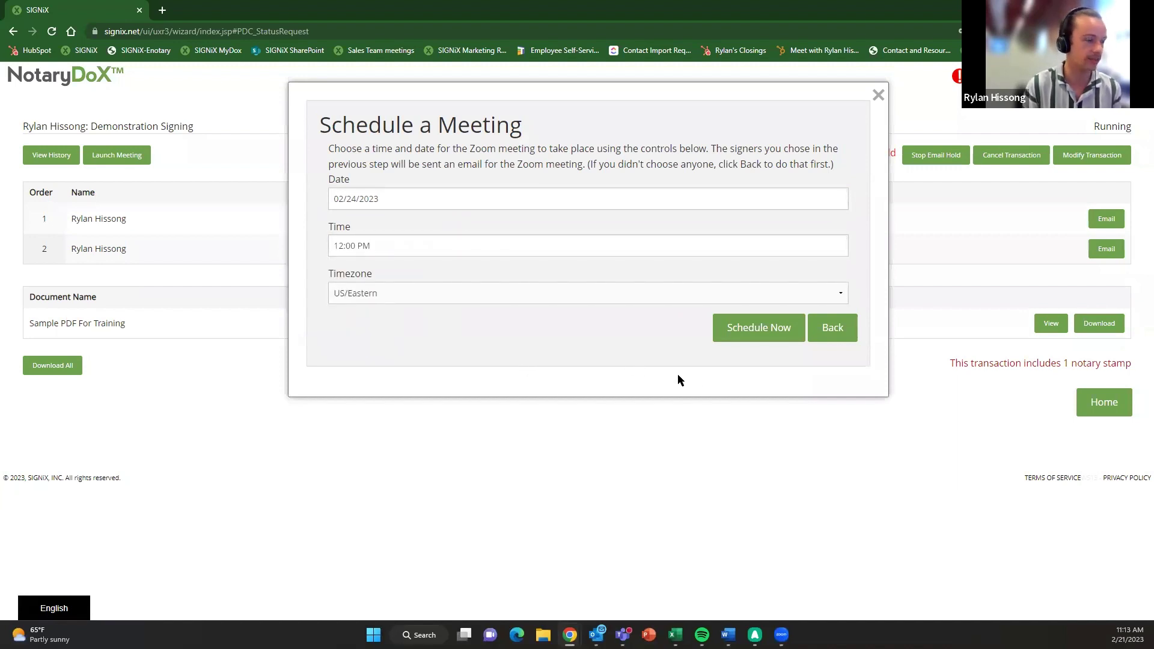
click(745, 330)
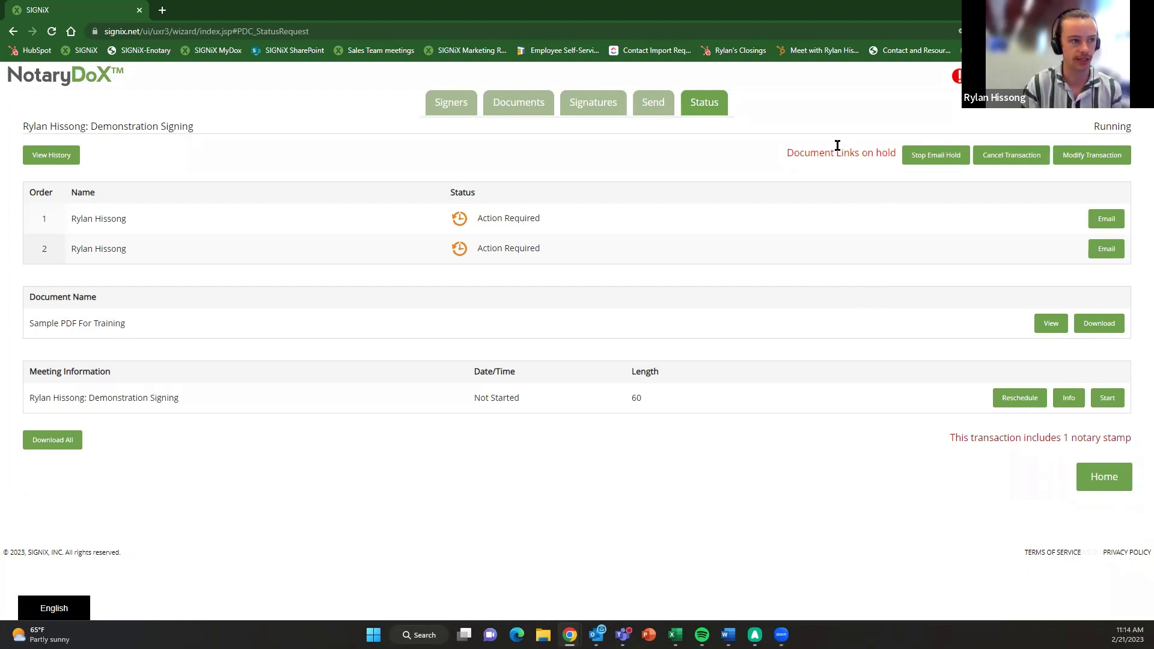
- Stop the email hold so the document links are sent to the signers
click(925, 159)
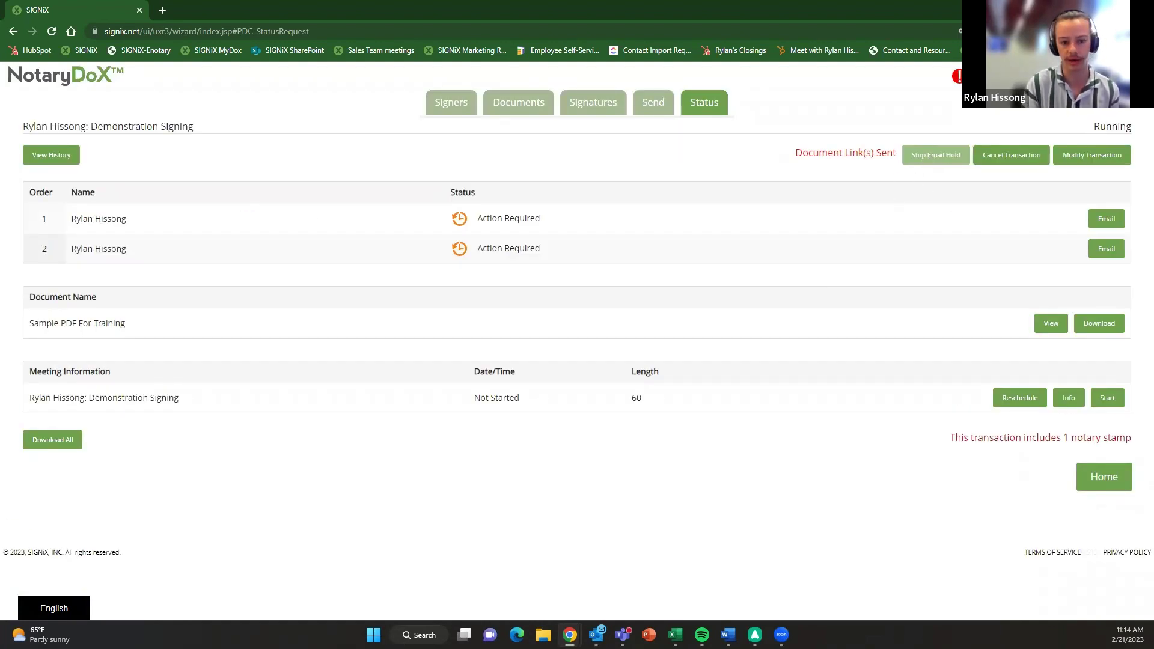
key(alt+Tab)
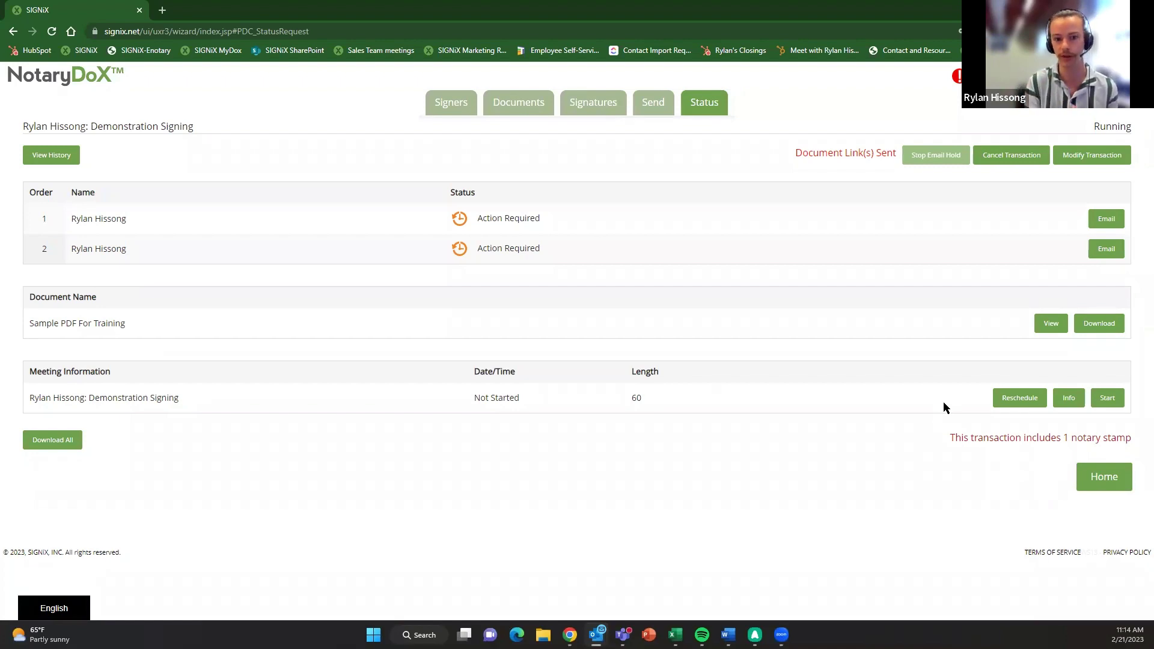
- Log out of the NotaryDoX dashboard, exit, open a new browser tab, and go to Outlook
click(1022, 75)
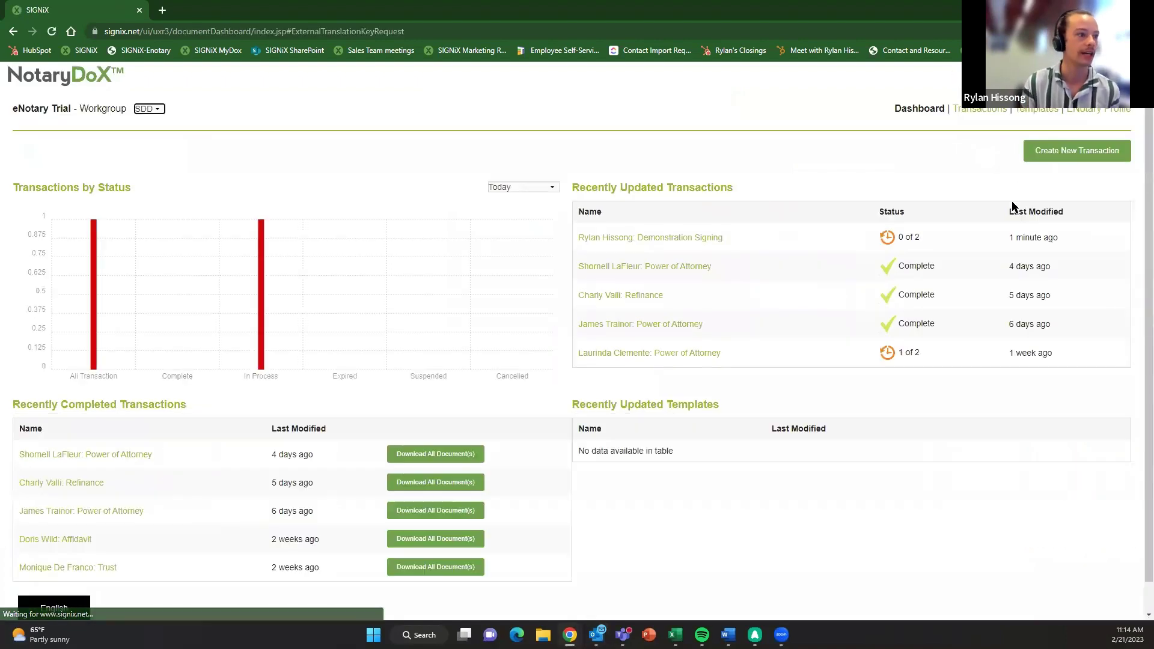
click(1085, 154)
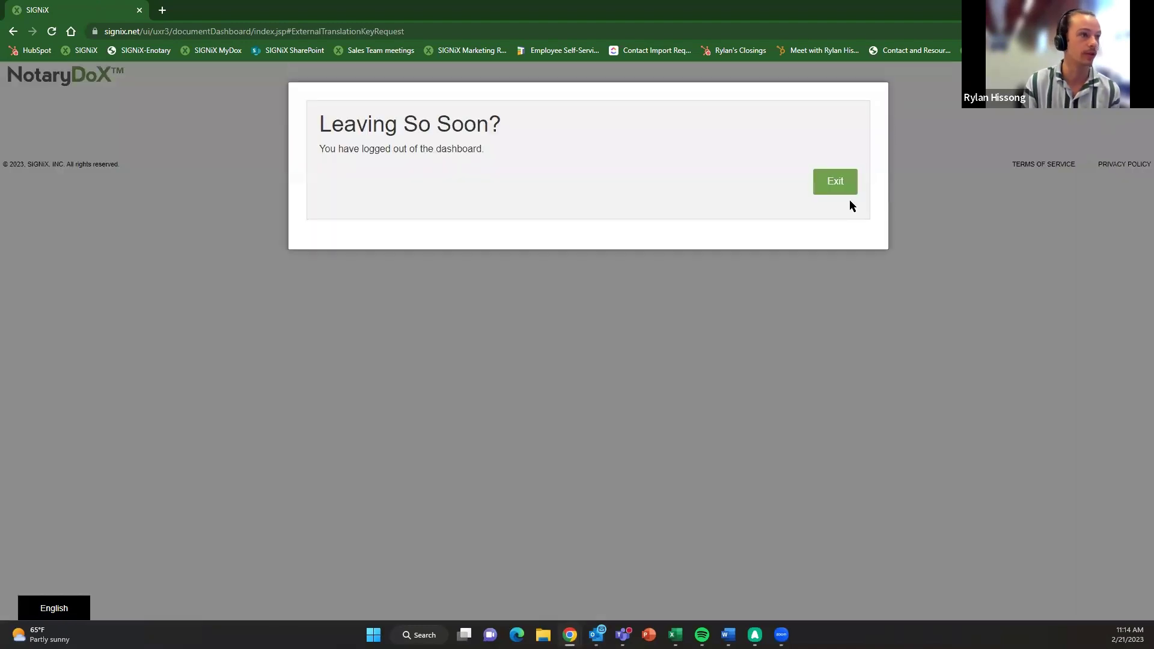
click(838, 190)
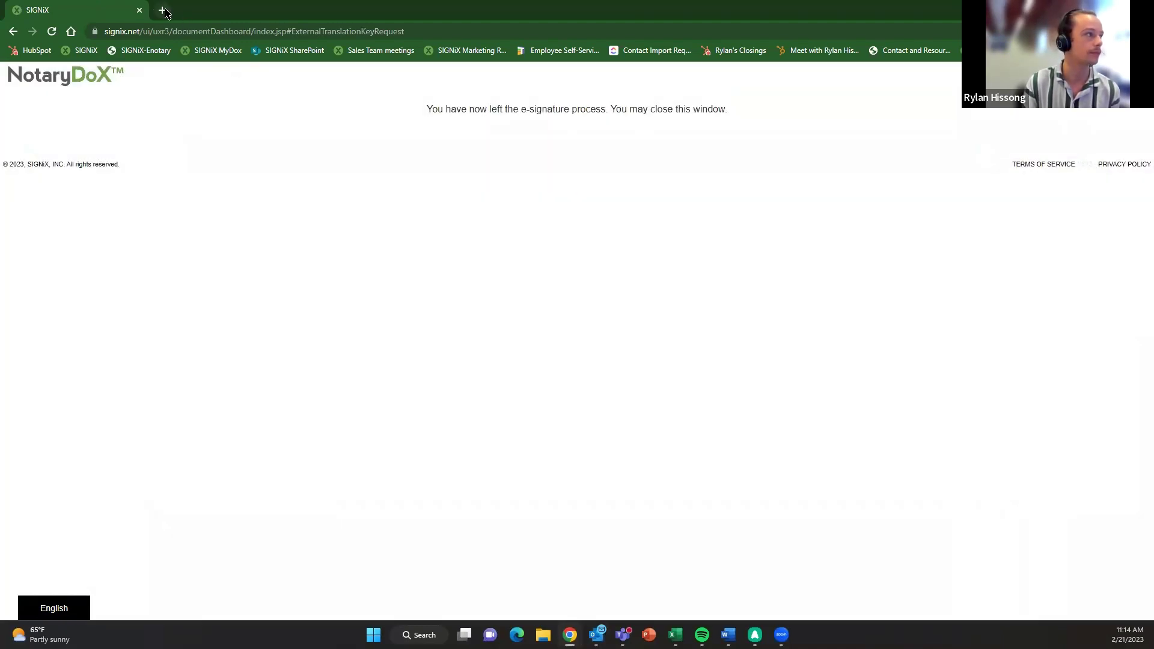
click(162, 10)
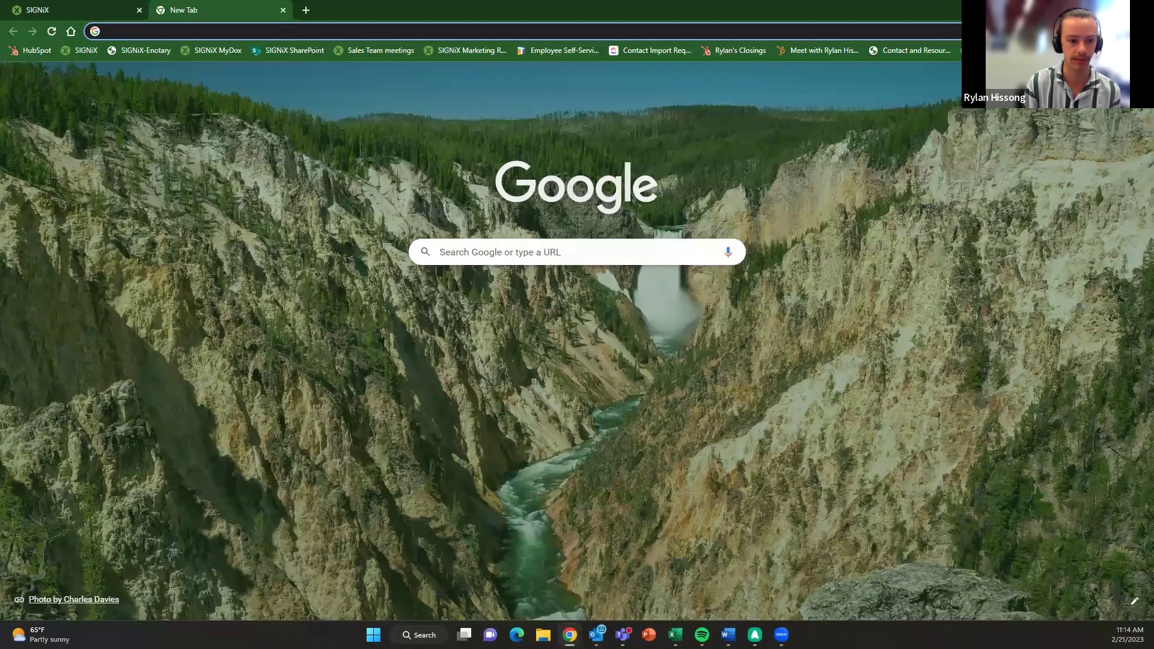
key(alt+Tab)
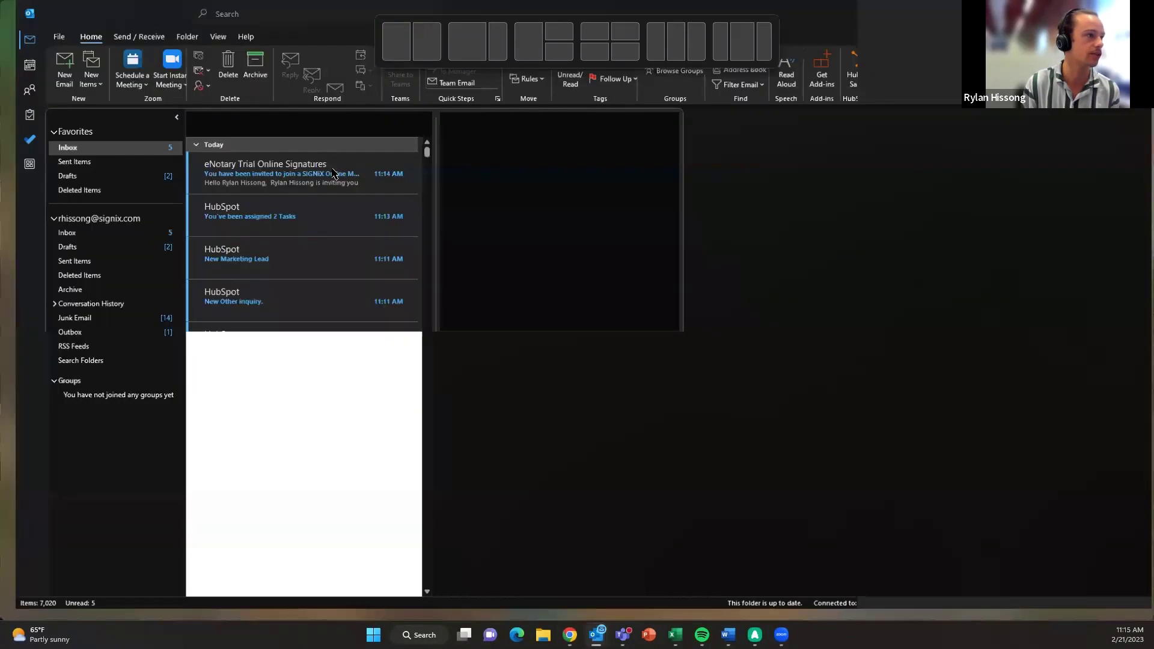
- Read the eNotary Trial Online Signatures meeting invitation so it's marked as read
click(286, 172)
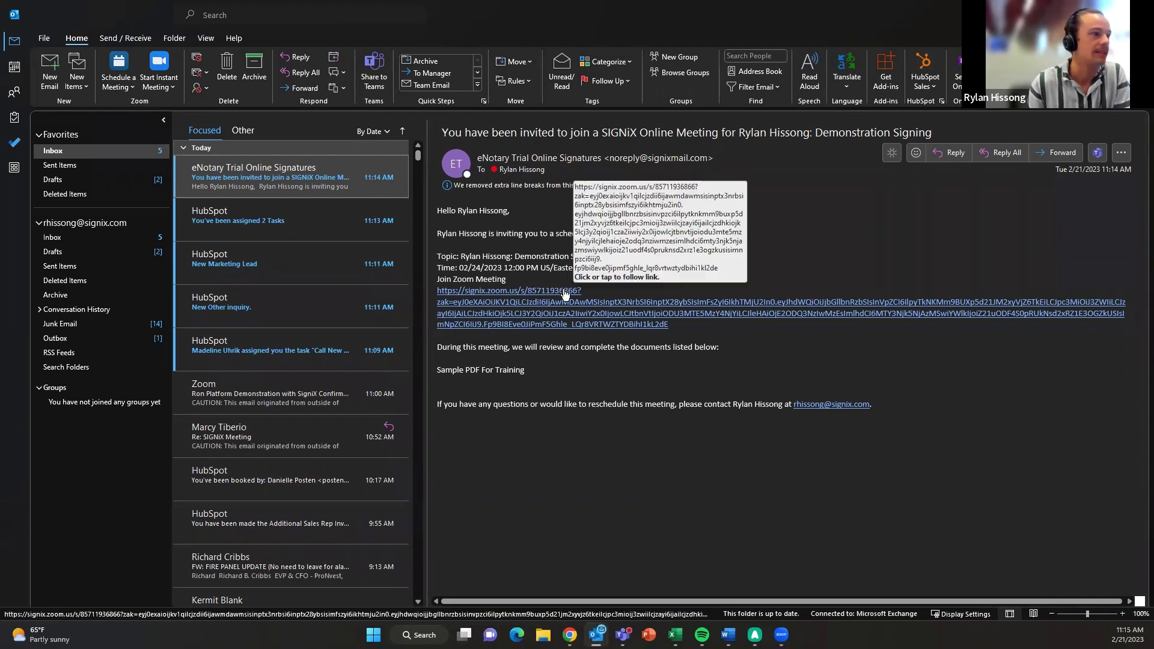
click(308, 150)
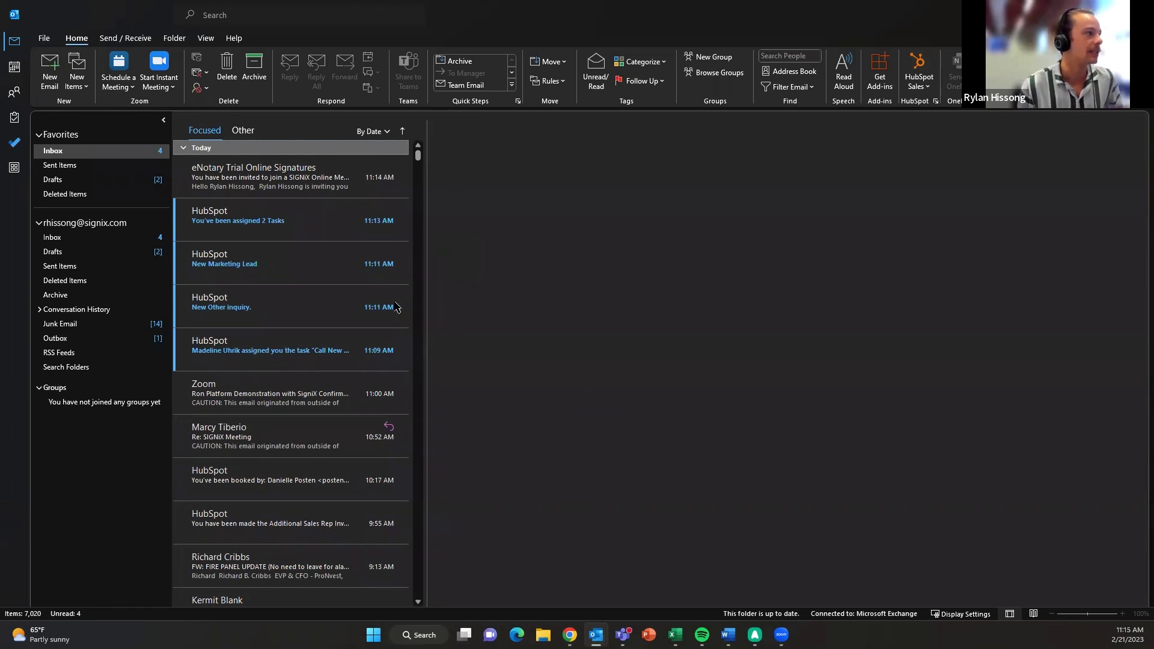
click(294, 187)
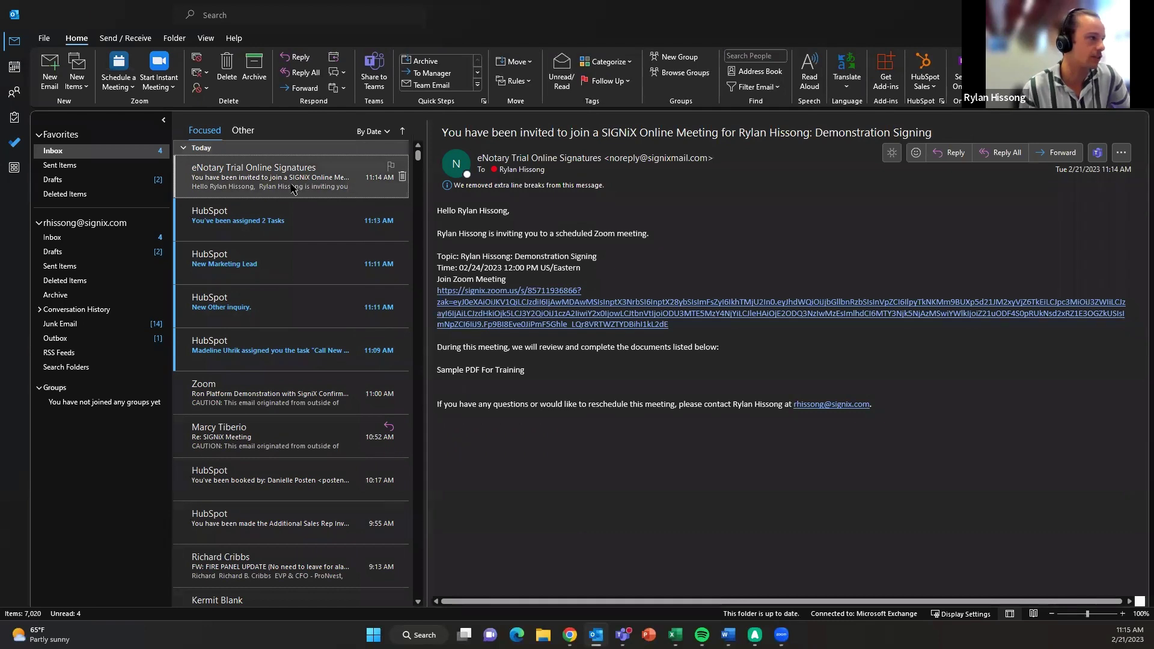
click(160, 153)
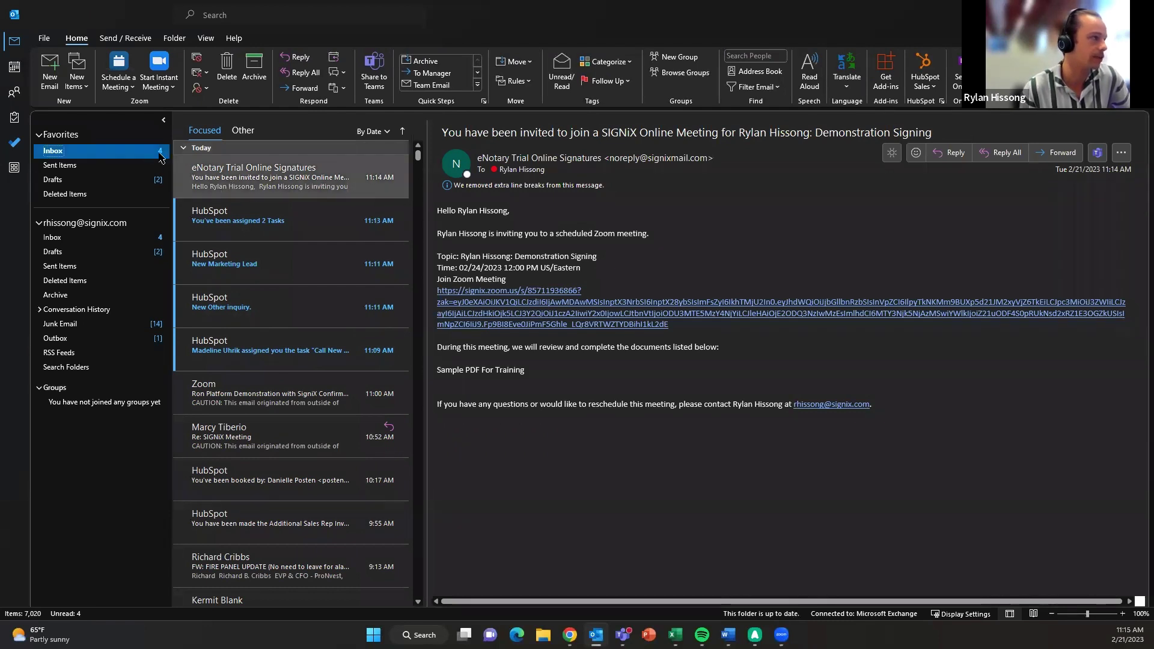
ctrl+click(298, 180)
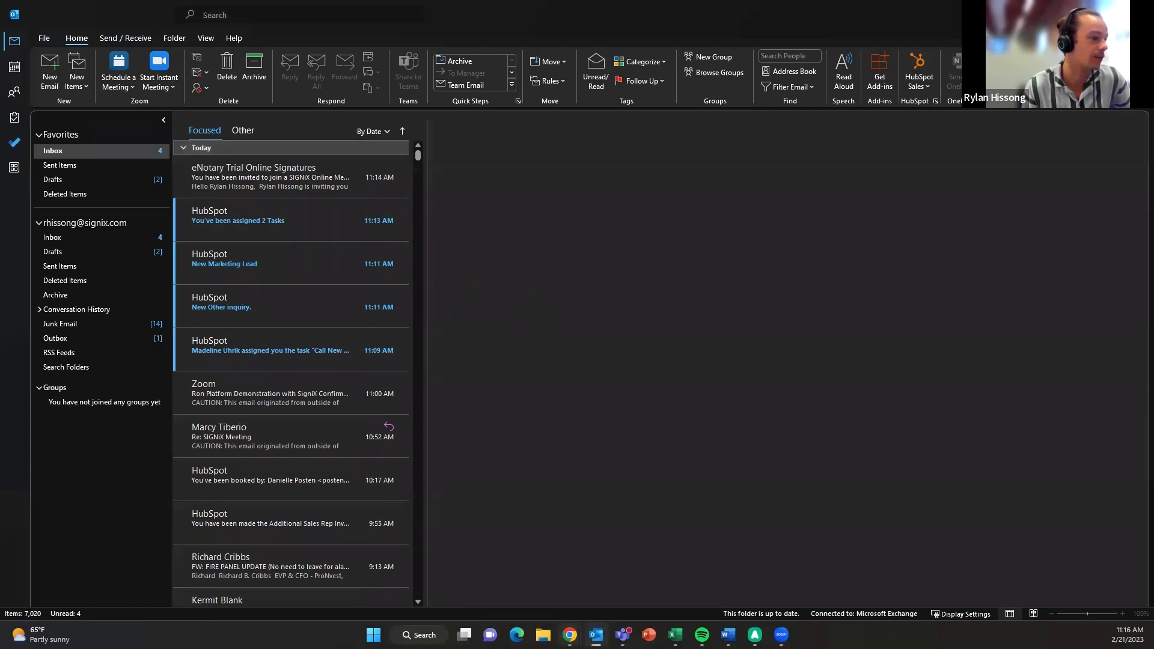
mouse_move(569, 635)
click(698, 568)
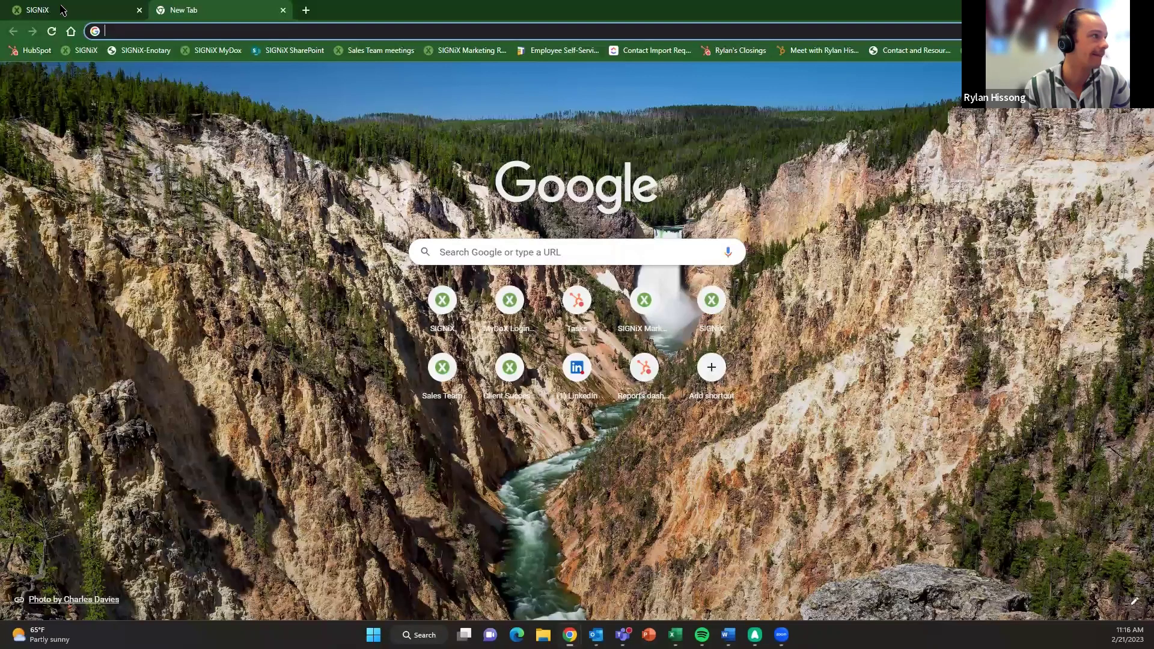
- Sign back into NotaryDoX, check the Demonstration Signing transaction's status, then log out and exit
click(62, 10)
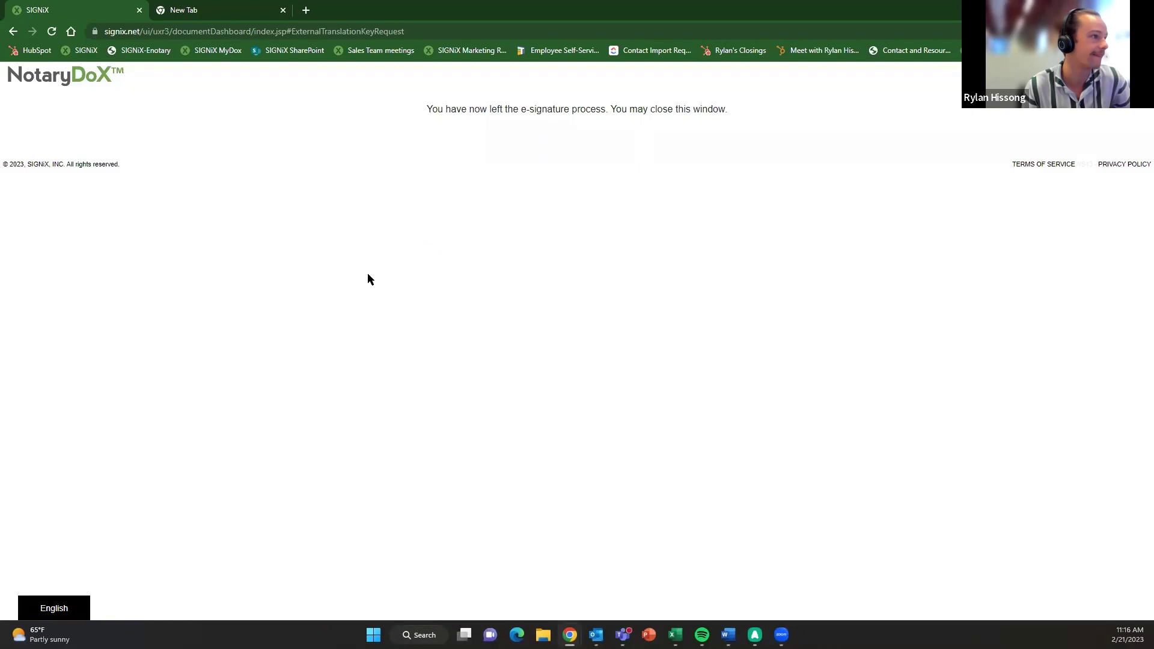
mouse_move(596, 635)
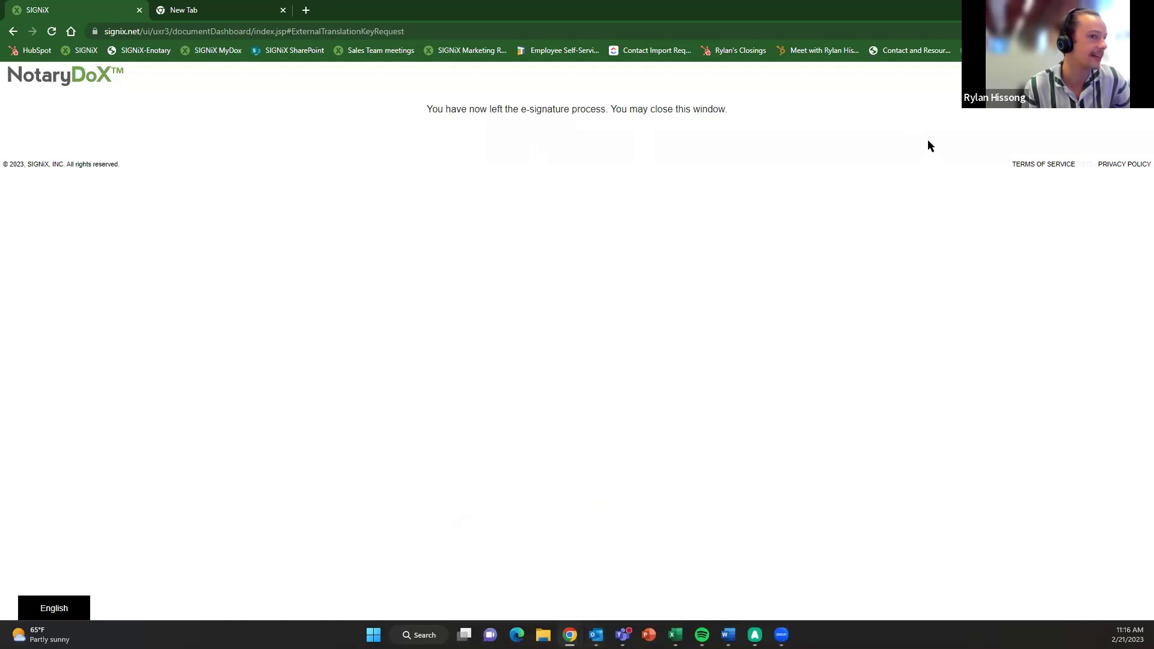
click(142, 52)
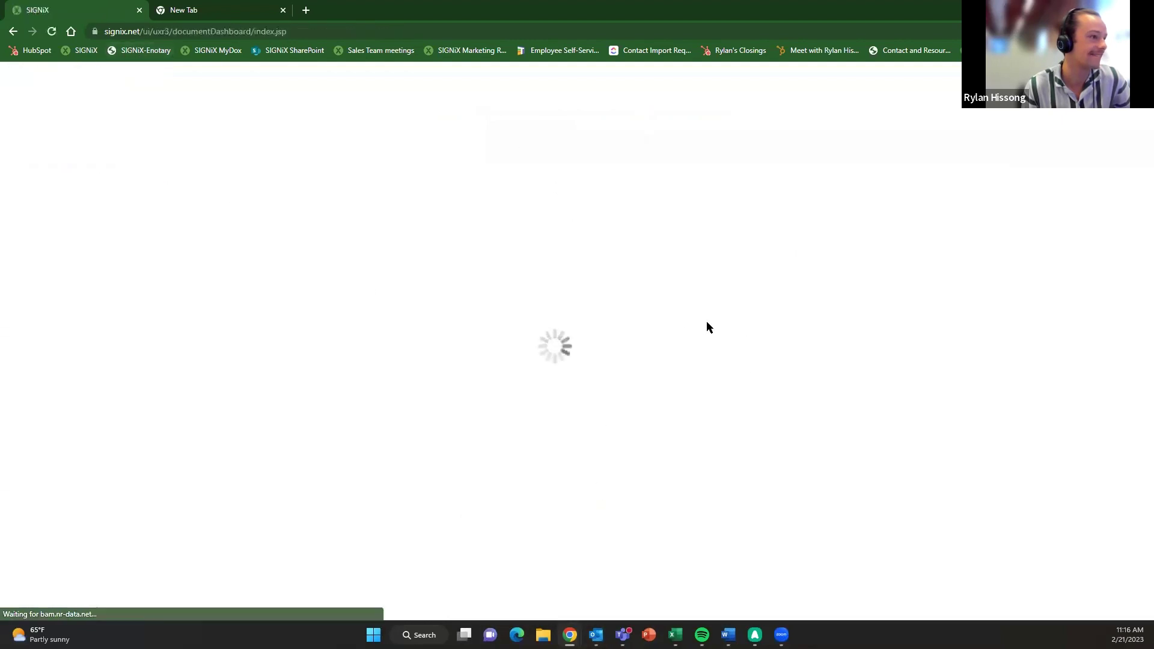
click(1083, 323)
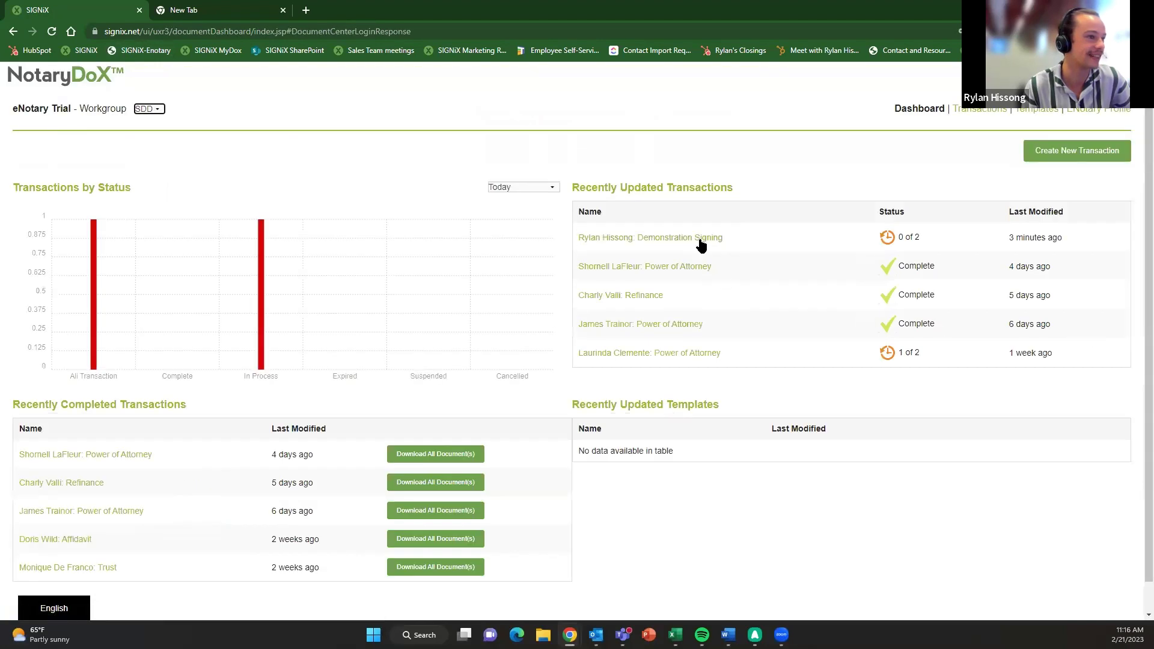
click(699, 239)
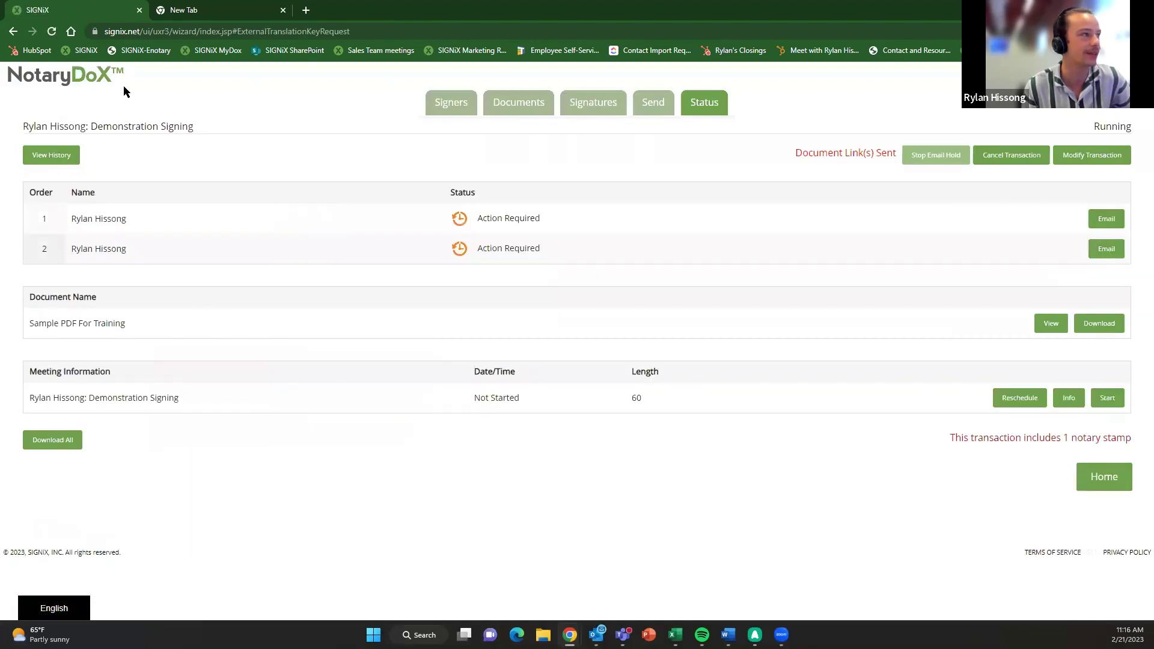
key(alt+Left)
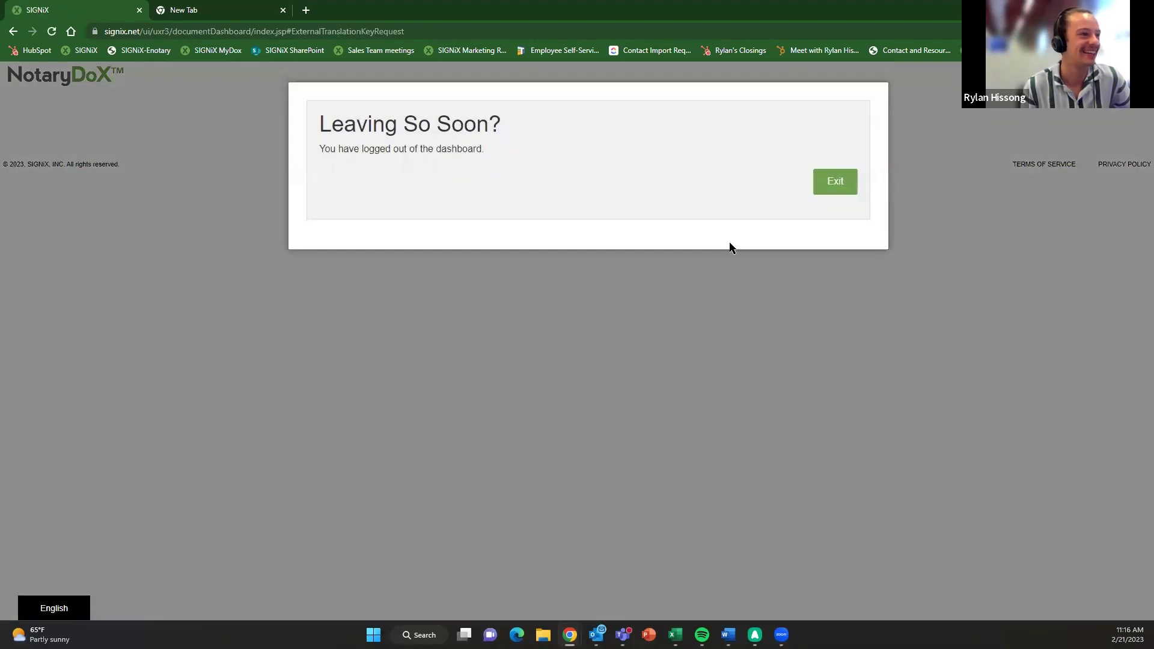
click(834, 181)
- In the Outlook inbox, open the newest eNotary 'Your documents are ready to review' email
mouse_move(596, 635)
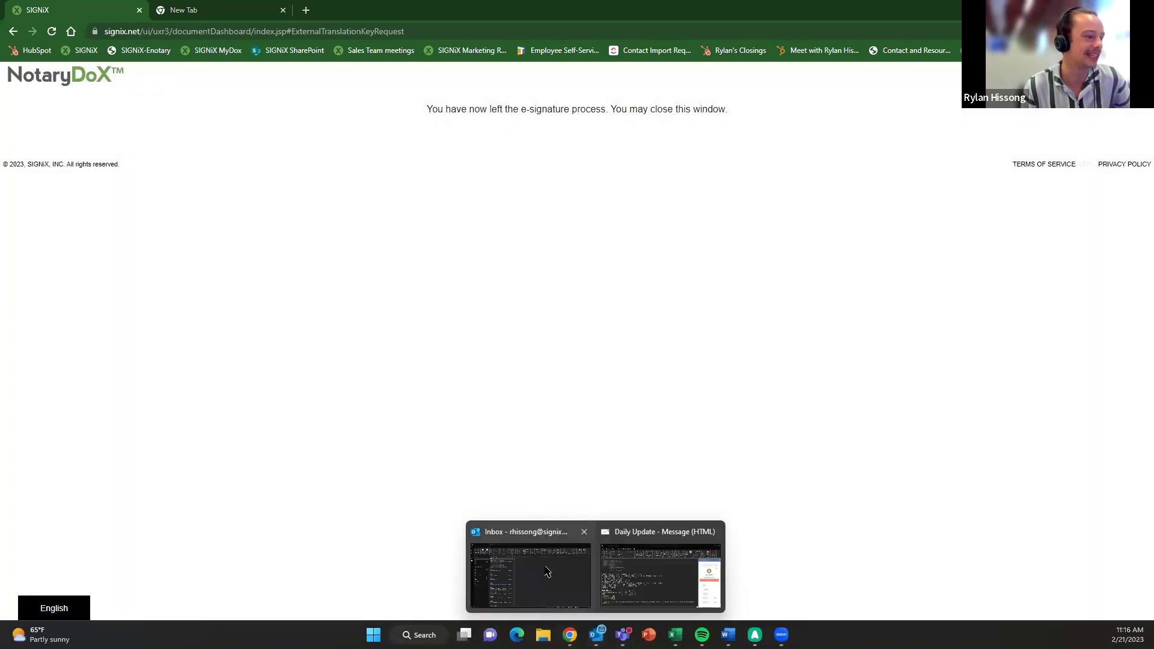
click(547, 571)
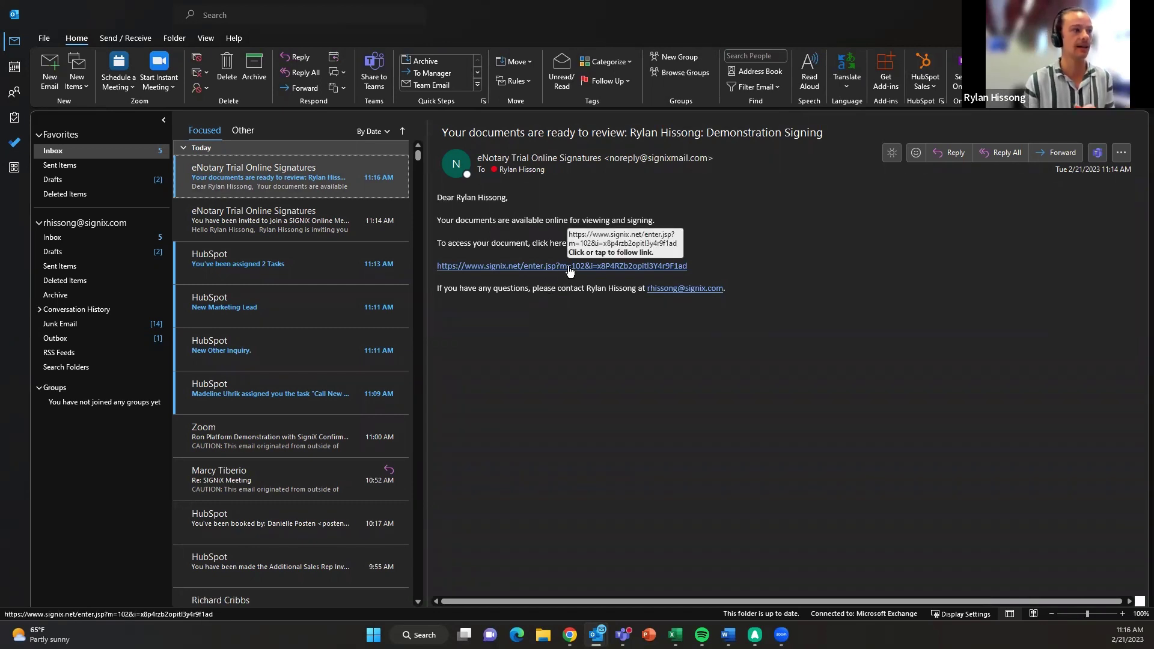
click(570, 268)
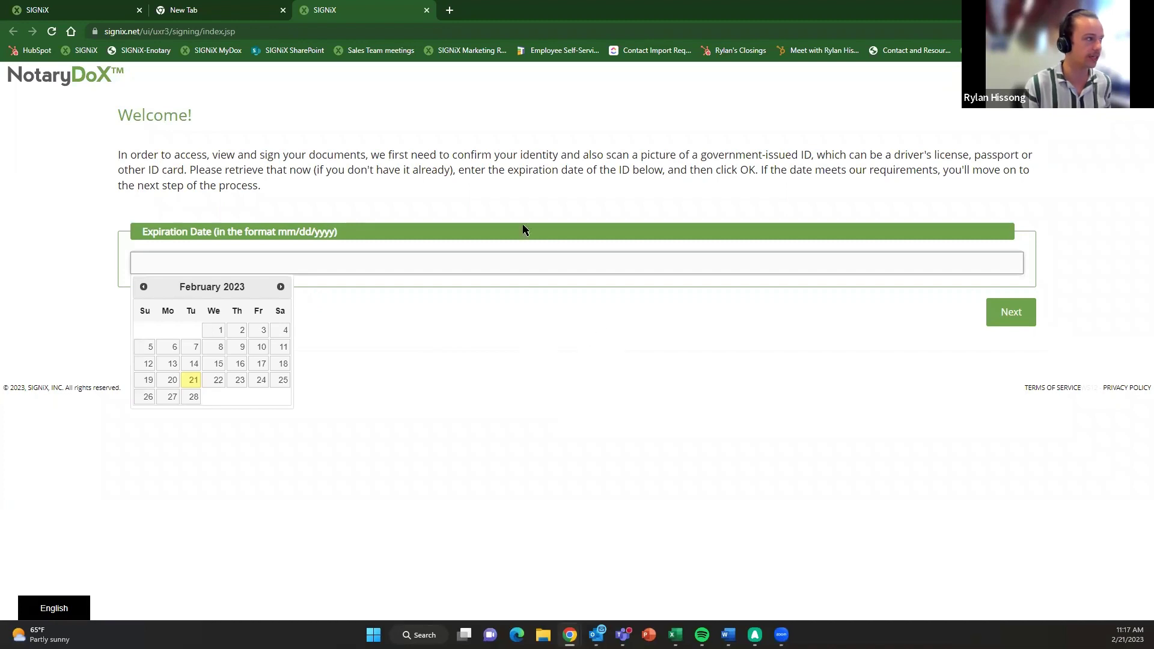
- Enter 02/22/2030 as the government ID's expiration date on the Welcome page
click(464, 265)
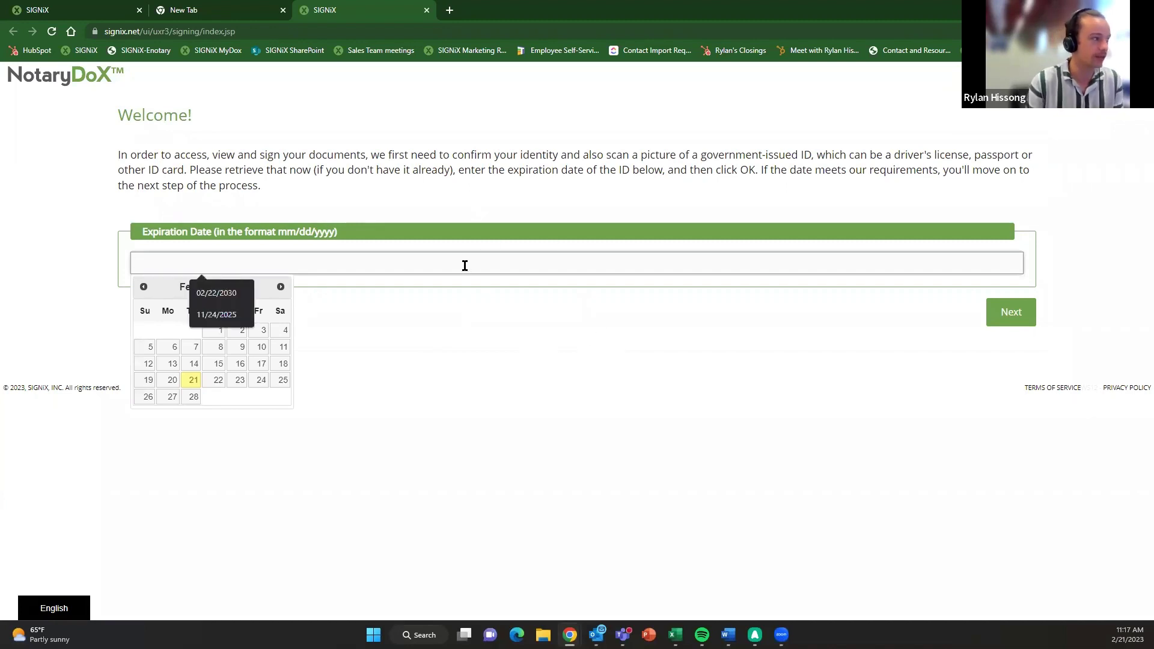
click(479, 343)
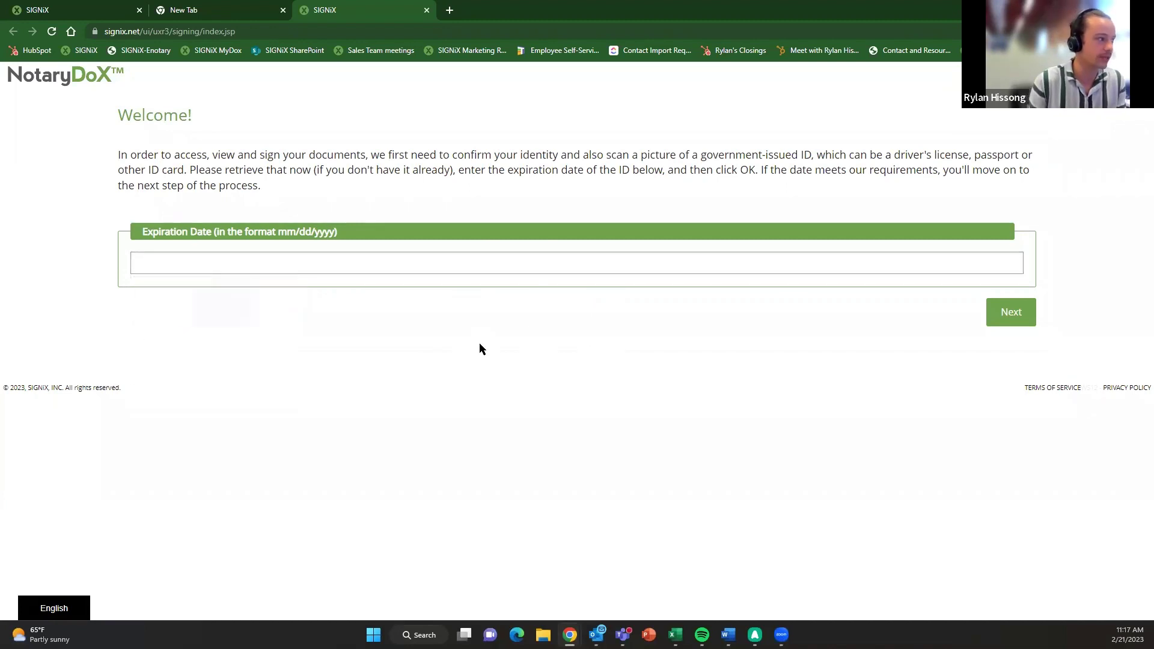
click(353, 256)
click(201, 290)
click(525, 396)
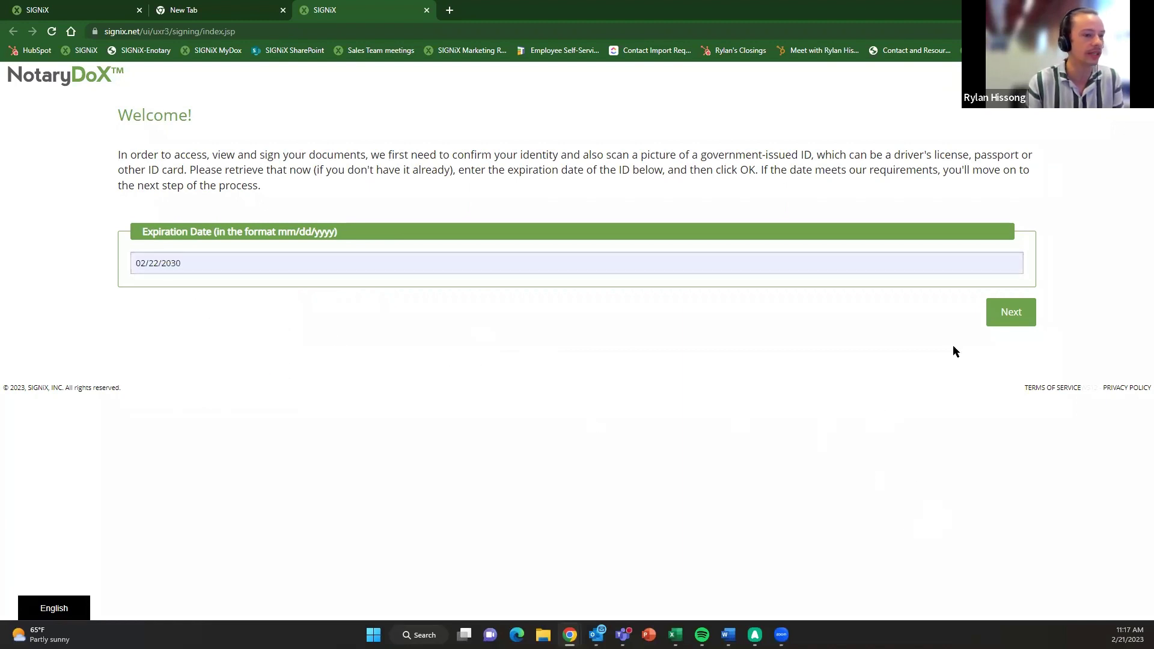
- Submit the ID date, acknowledge the STOP! notary warning, and accept the legal consent
click(1020, 324)
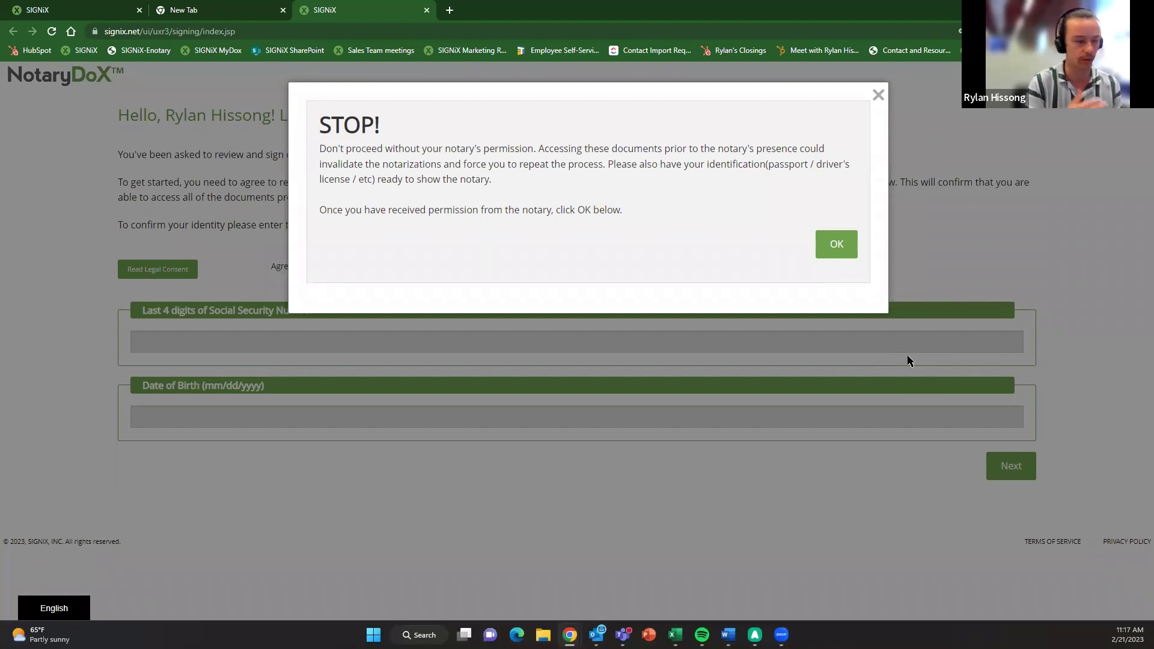
click(837, 244)
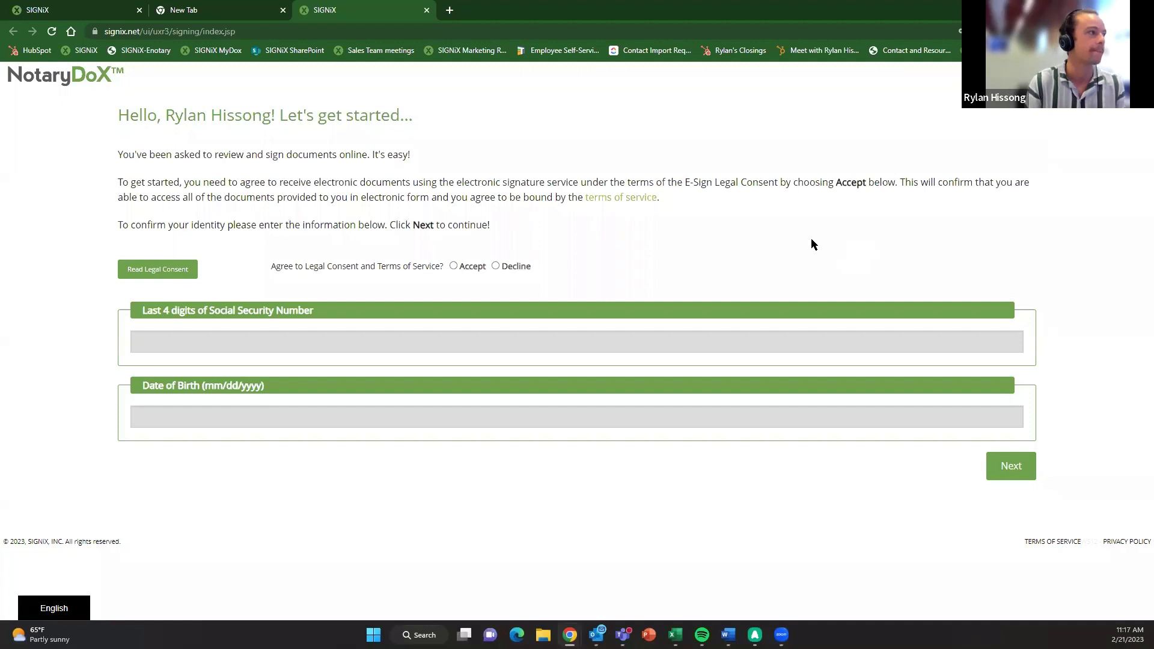
click(453, 266)
- Enter the last four SSN digits and the saved date of birth, then submit them
click(402, 342)
text(••••)
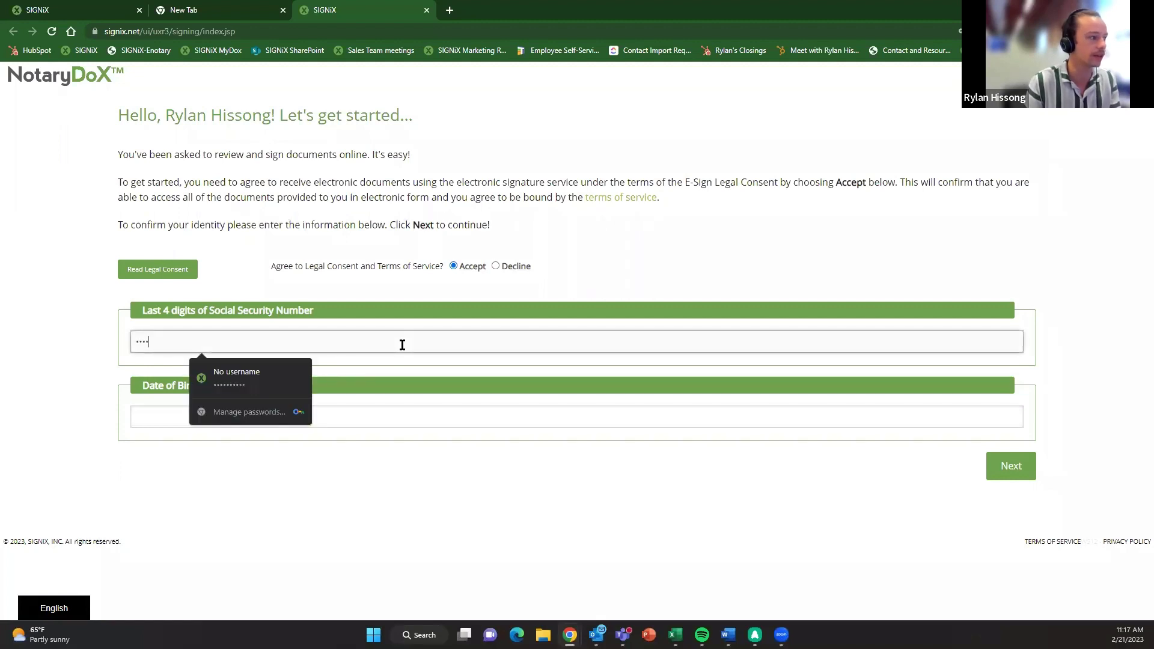
double_click(402, 344)
key(BackSpace)
text(••••)
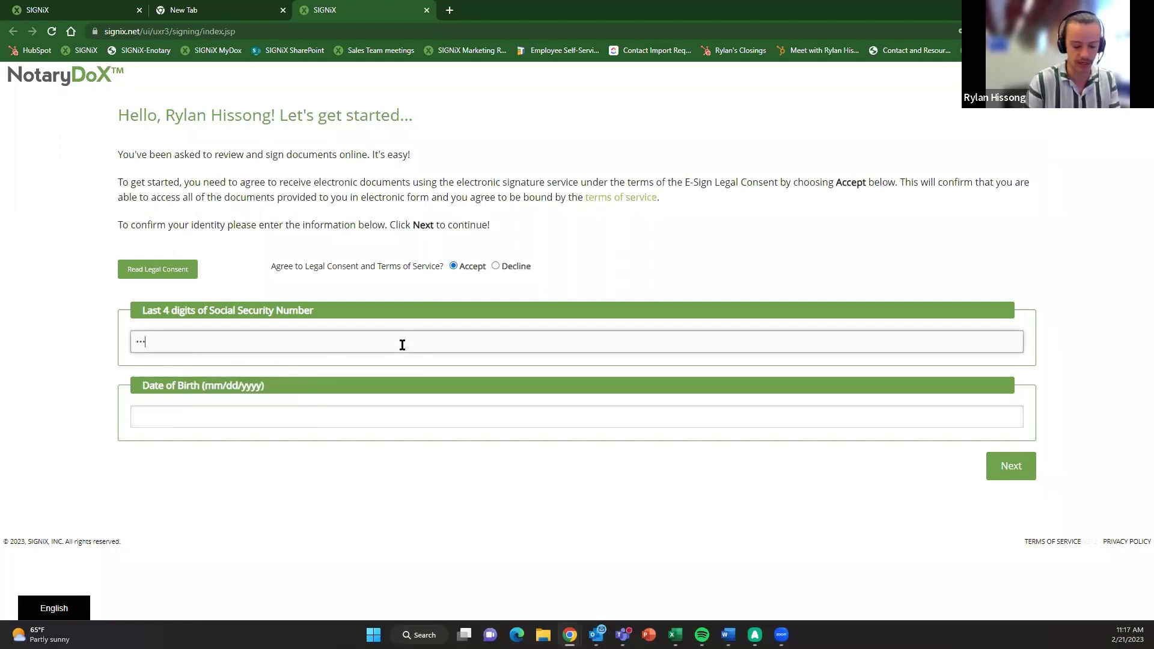
click(382, 416)
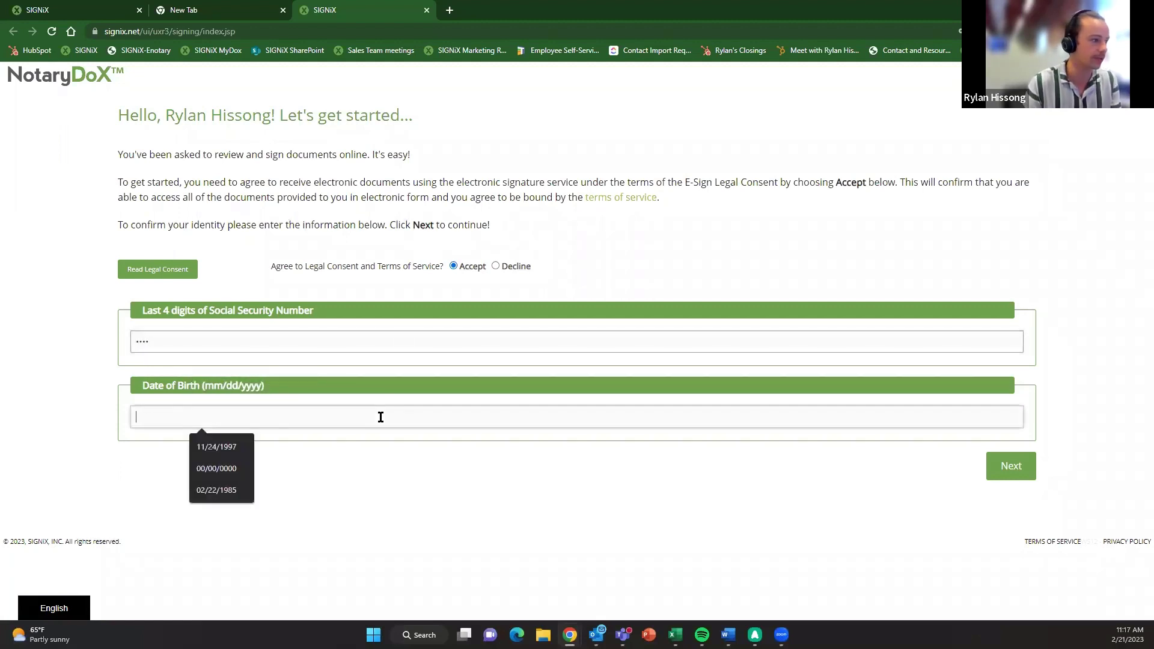
click(226, 443)
click(1012, 472)
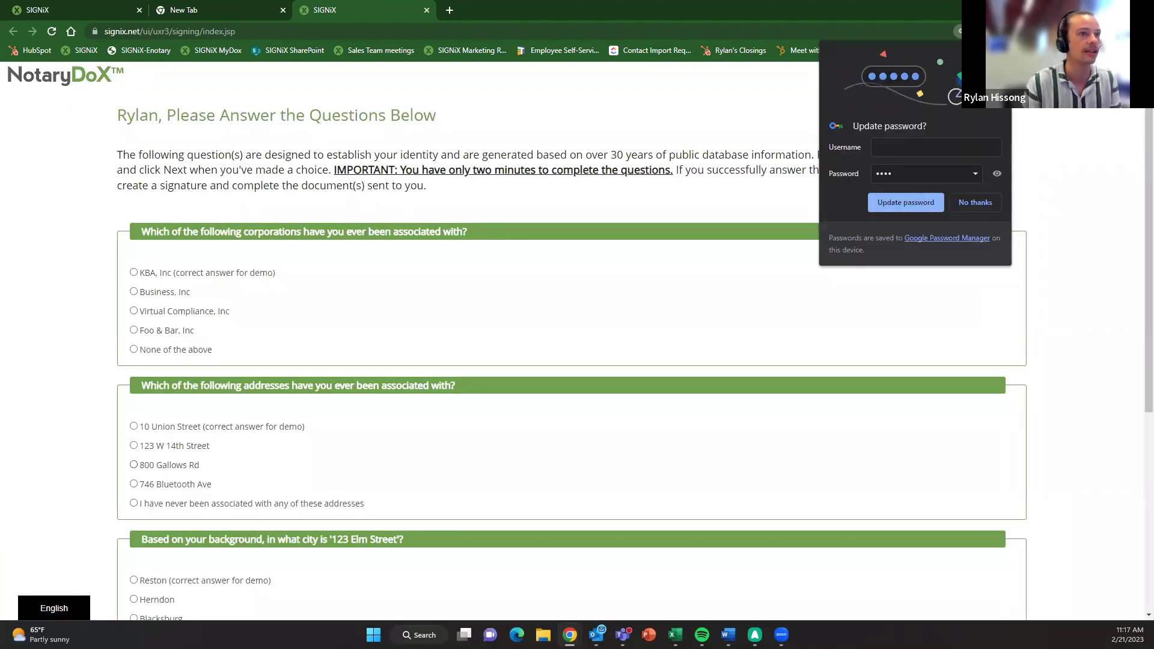
click(665, 241)
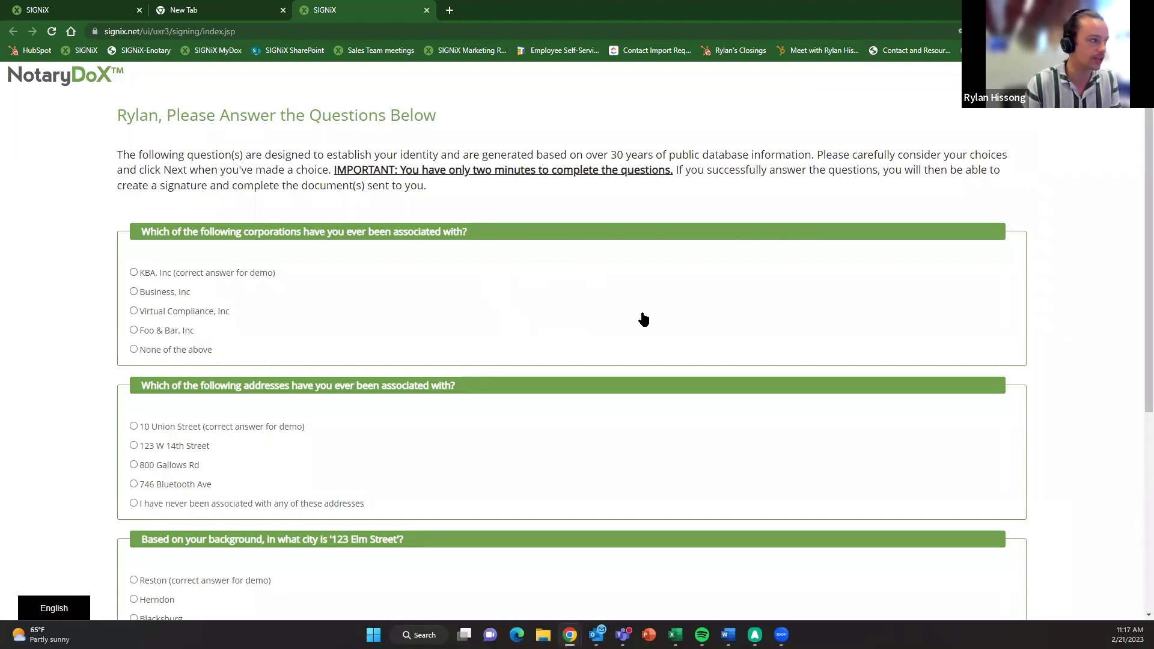
scroll(647, 309, down, 1)
scroll(651, 311, up, 1)
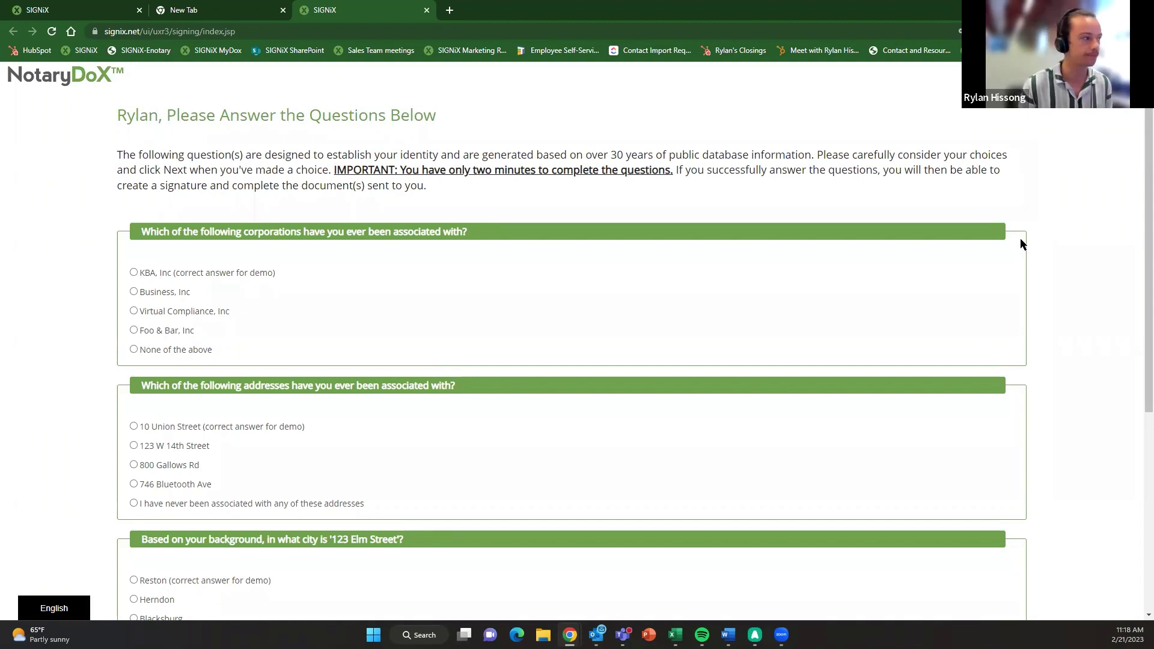
click(243, 272)
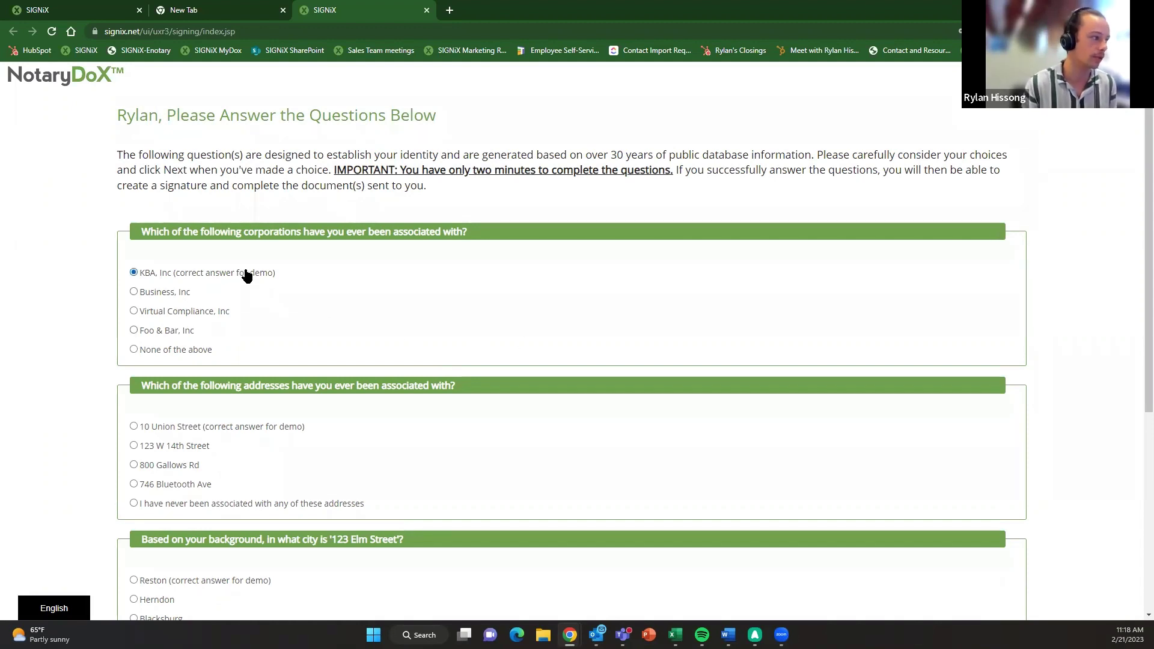
scroll(372, 283, down, 1)
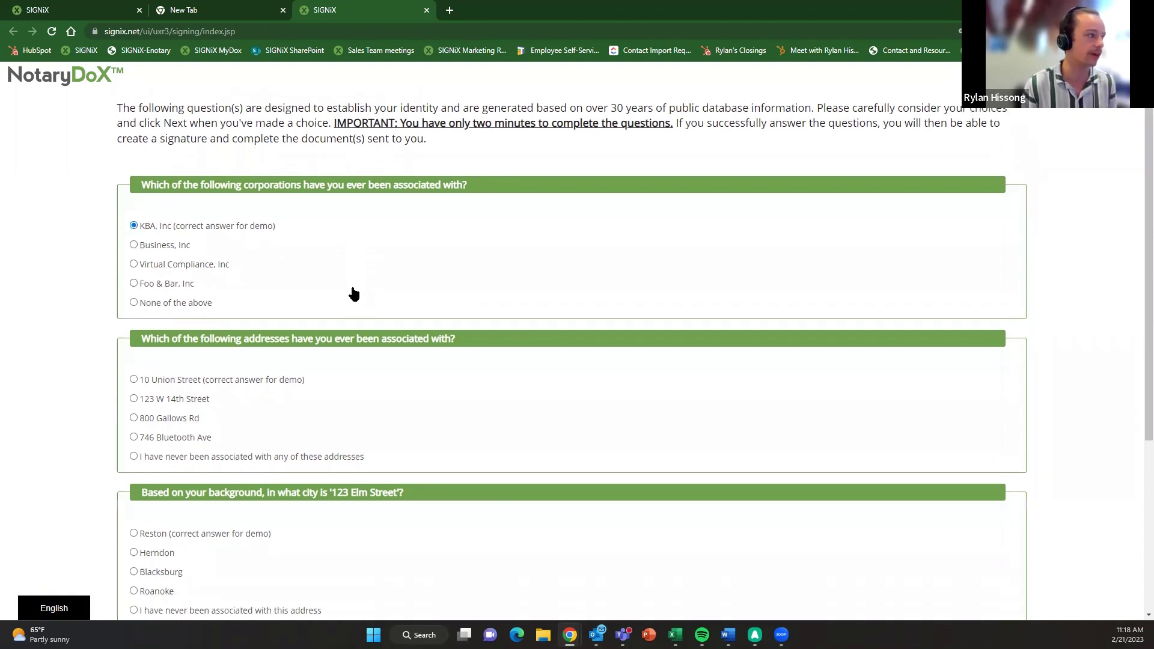
click(246, 368)
- Answer Reston for the 123 Elm Street city and Fairfax, VA for county, then submit
scroll(271, 385, down, 1)
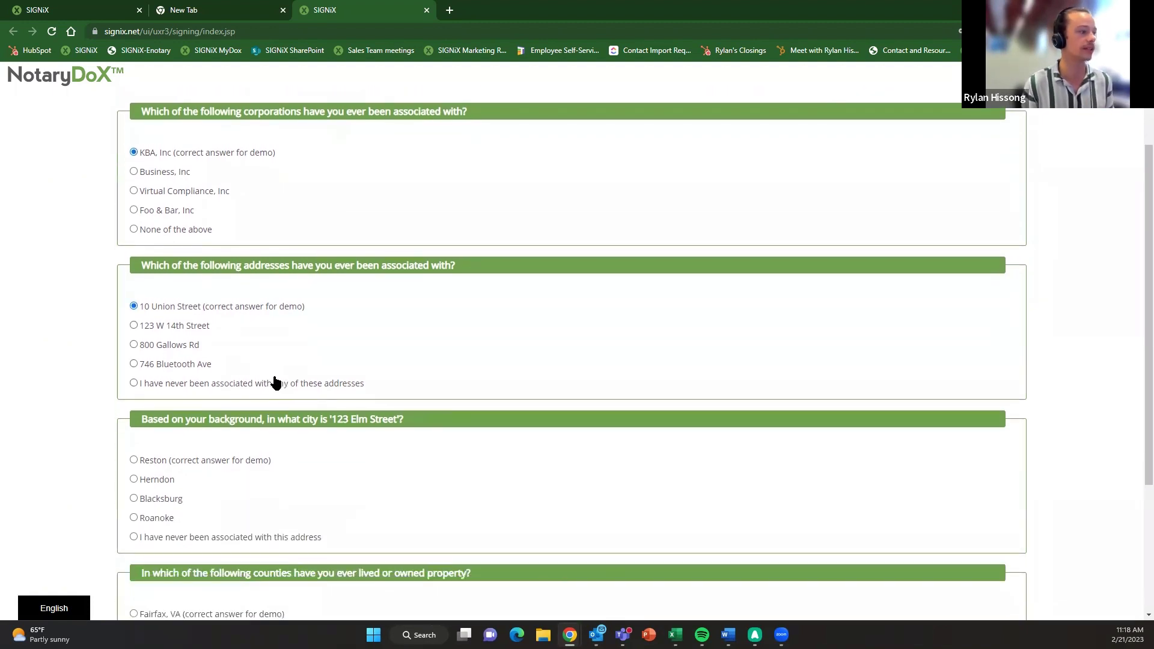
click(246, 461)
scroll(248, 460, down, 1)
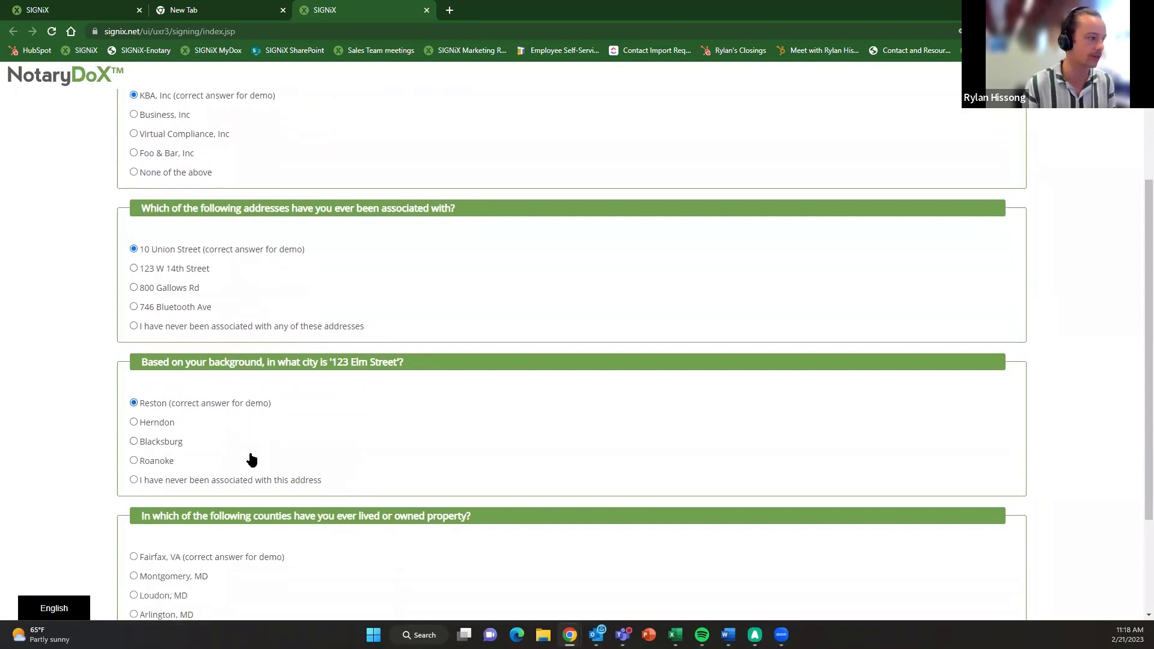
scroll(249, 481, down, 1)
click(250, 497)
scroll(372, 493, down, 2)
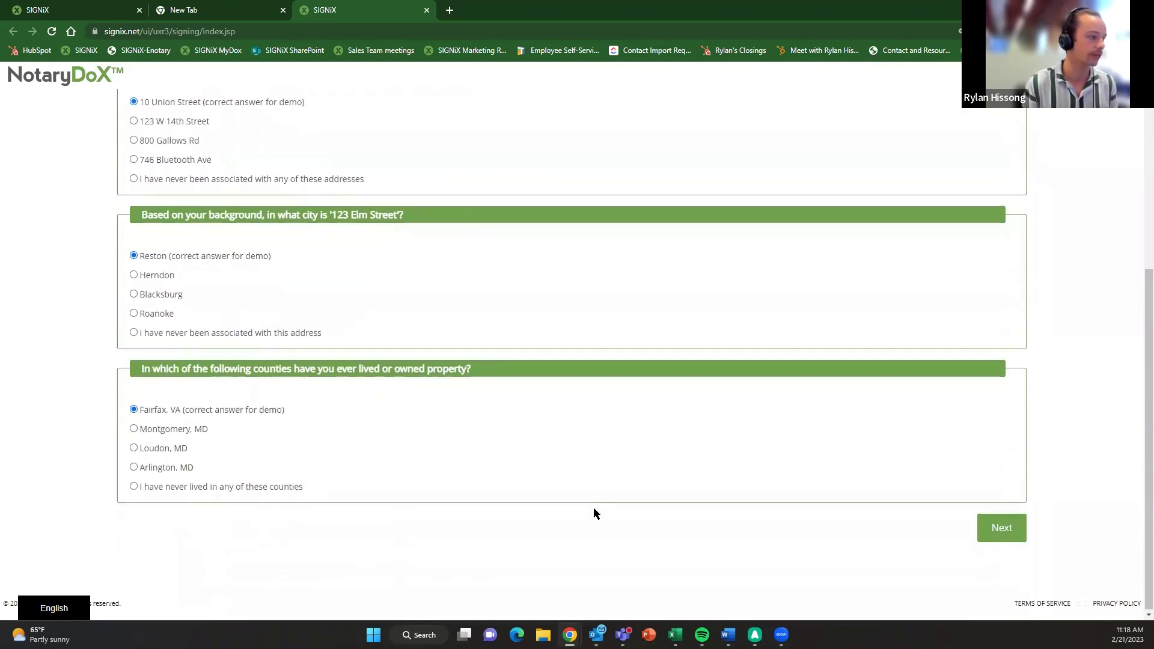
click(993, 533)
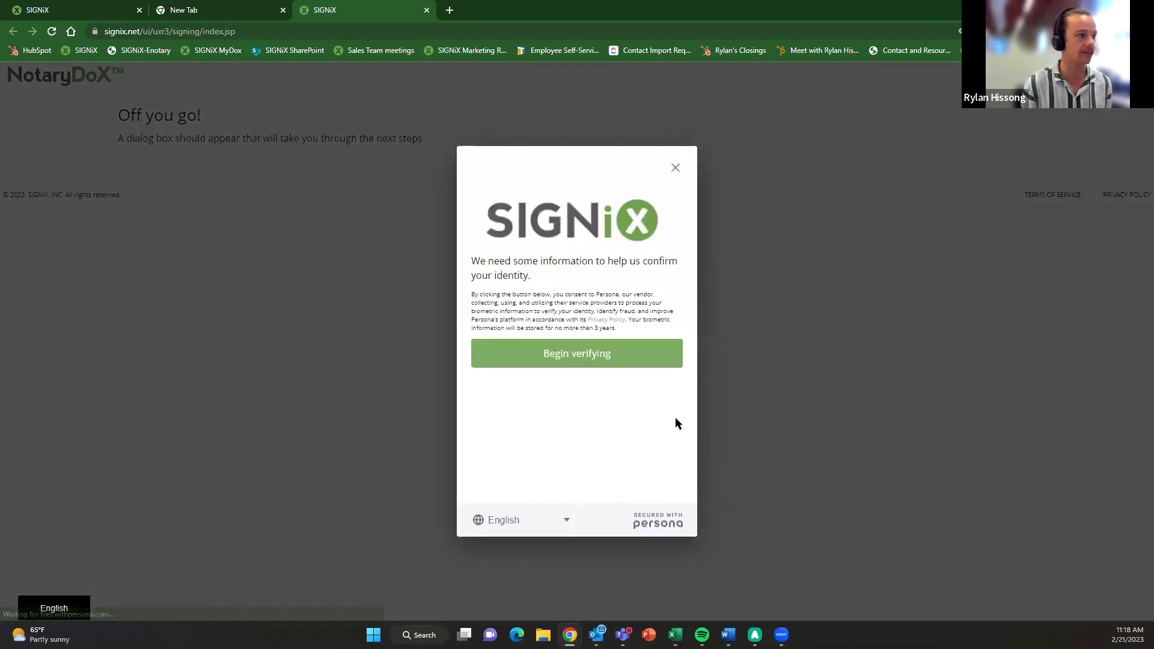
- Begin verification with a United States driver license, view the phone option, and return to the photo step
click(591, 349)
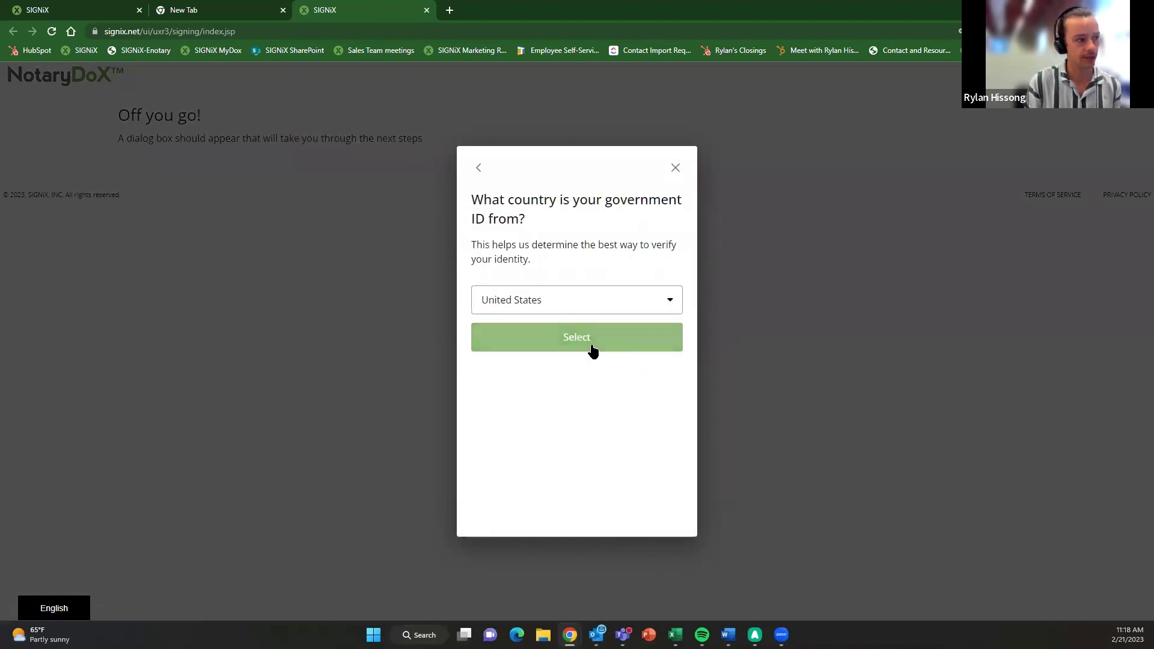
click(575, 342)
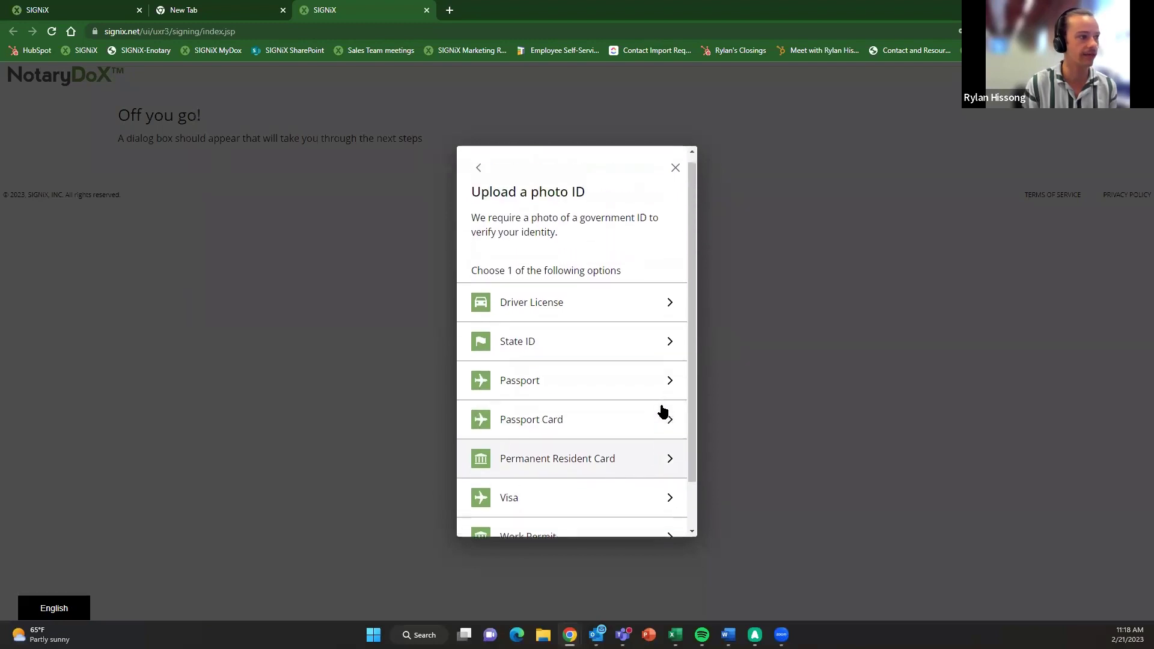
scroll(640, 431, down, 1)
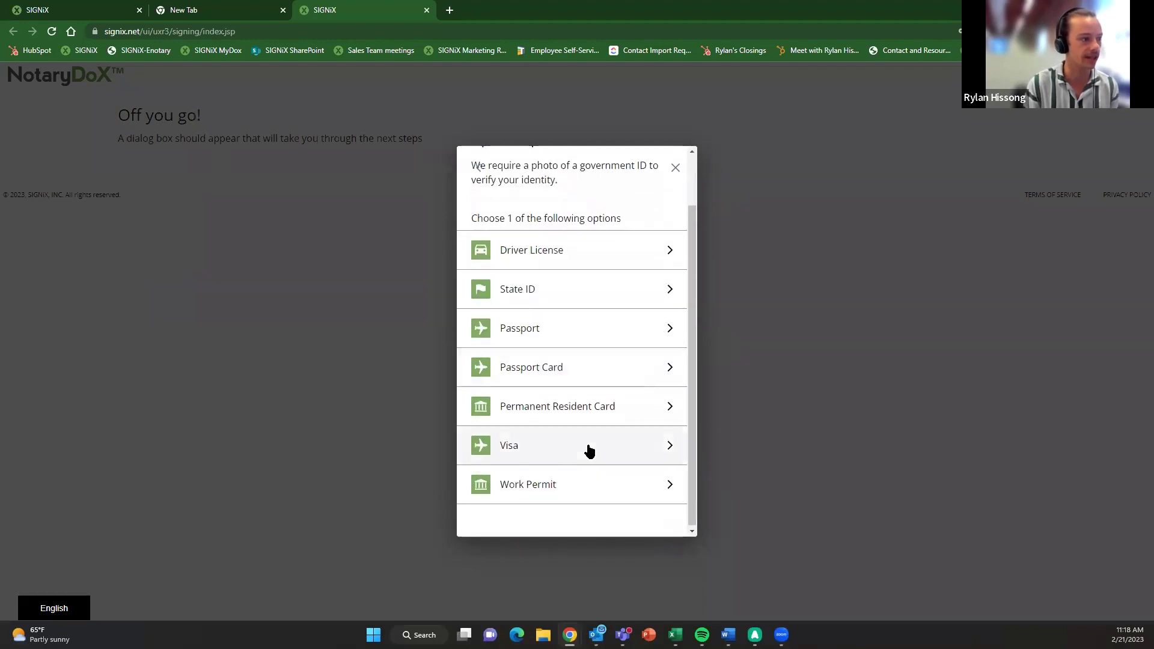
drag(690, 468, 698, 417)
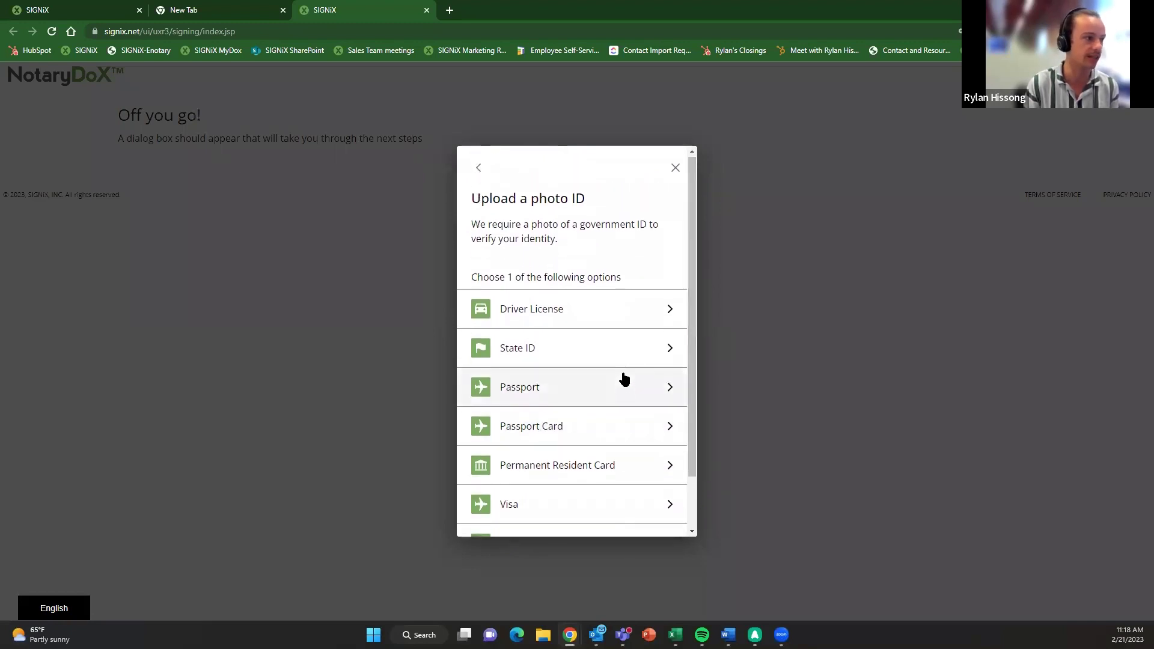
scroll(622, 376, down, 1)
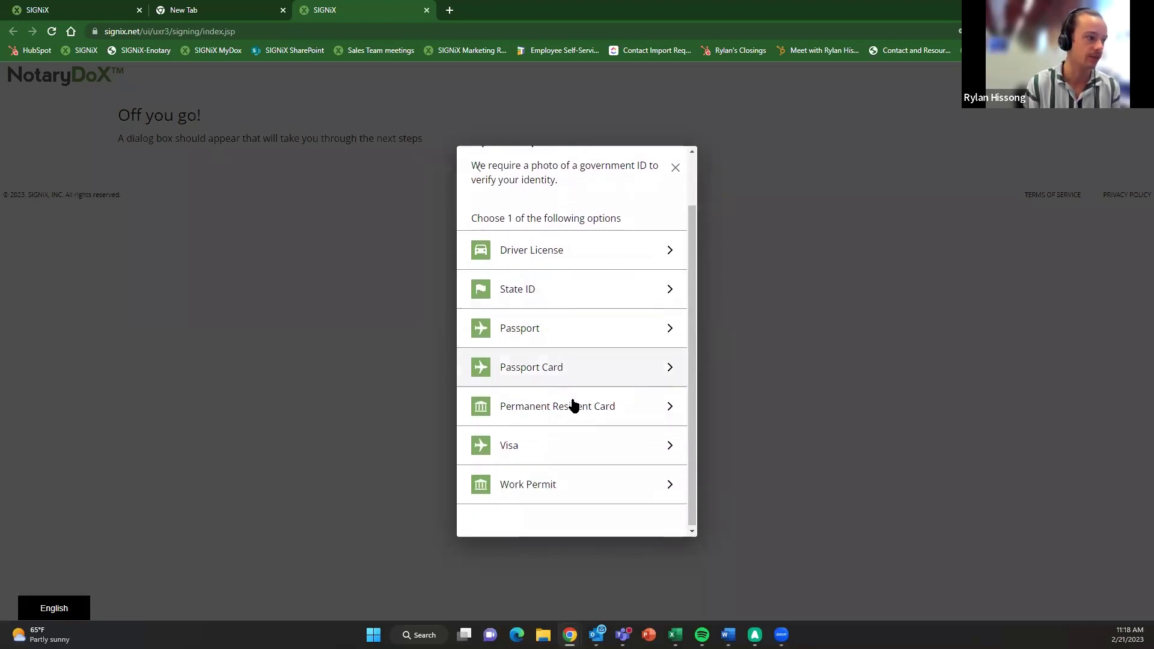
click(579, 258)
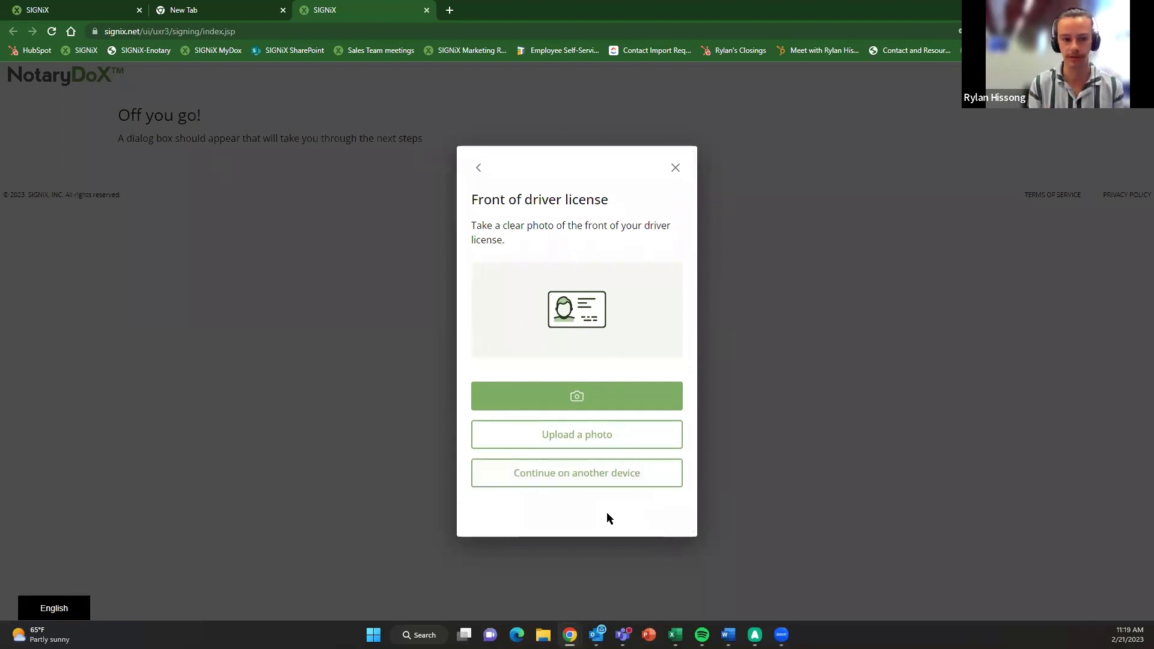
click(574, 481)
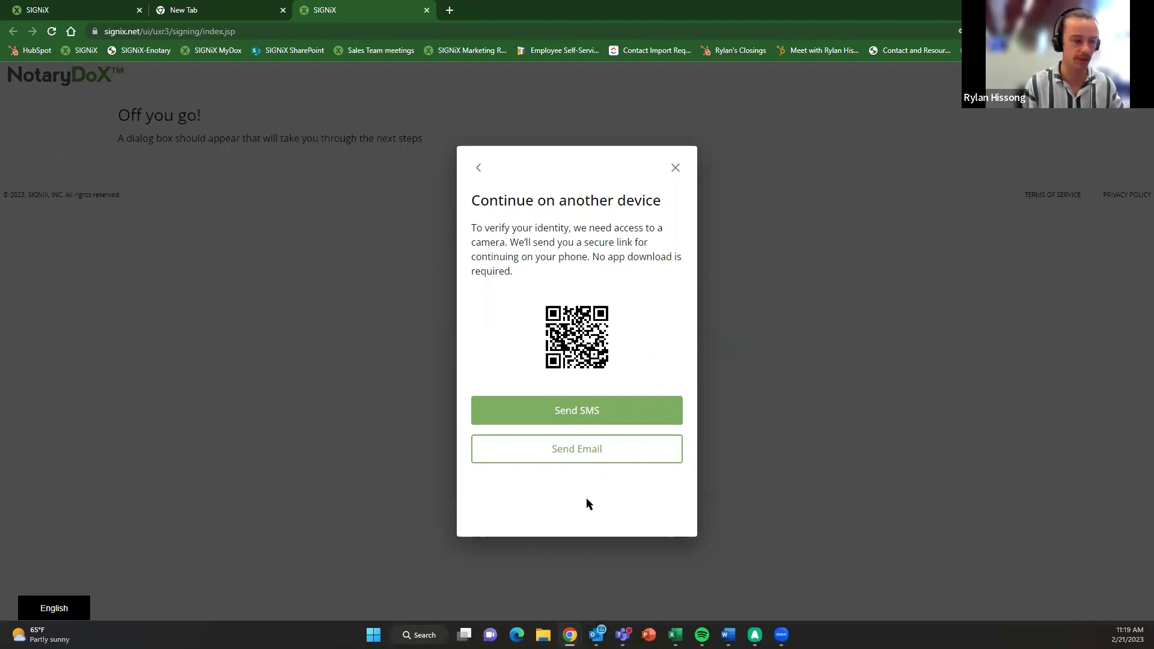
click(478, 169)
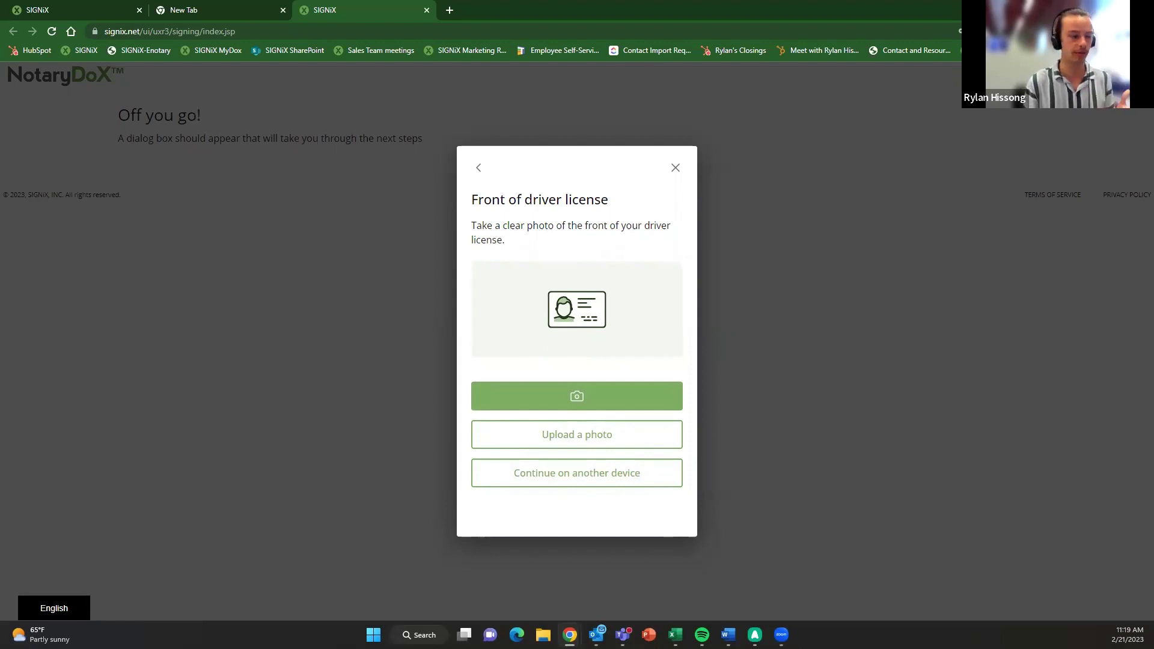
- Capture the driver license front with the webcam and finish at the Congratulations dialog
click(556, 399)
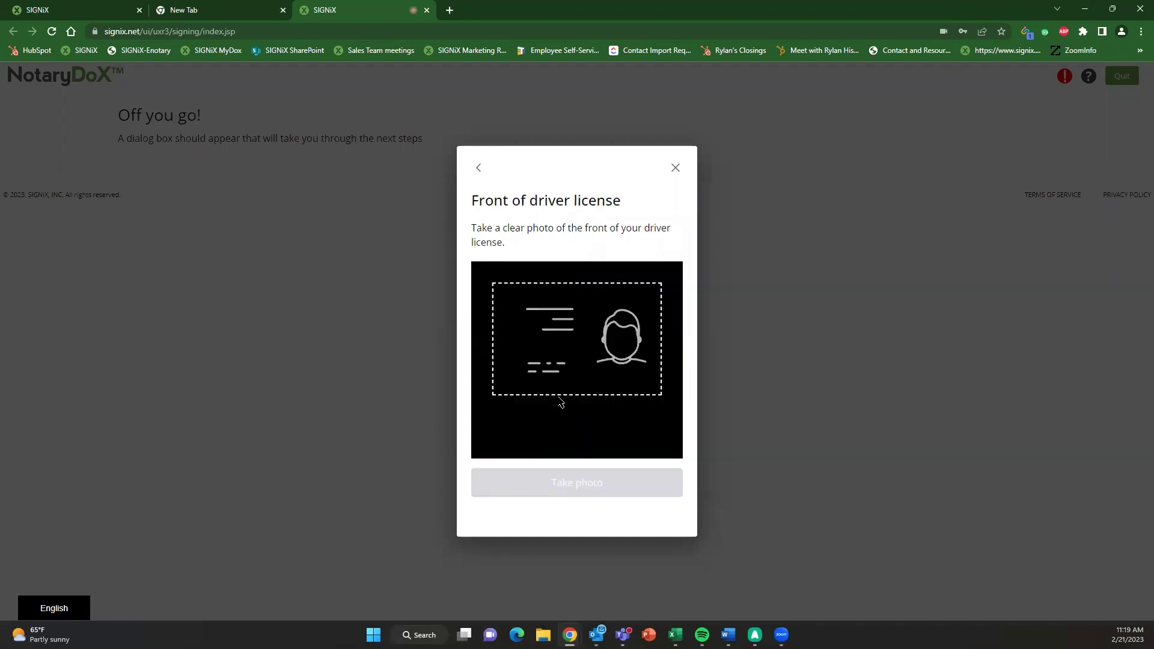
click(589, 416)
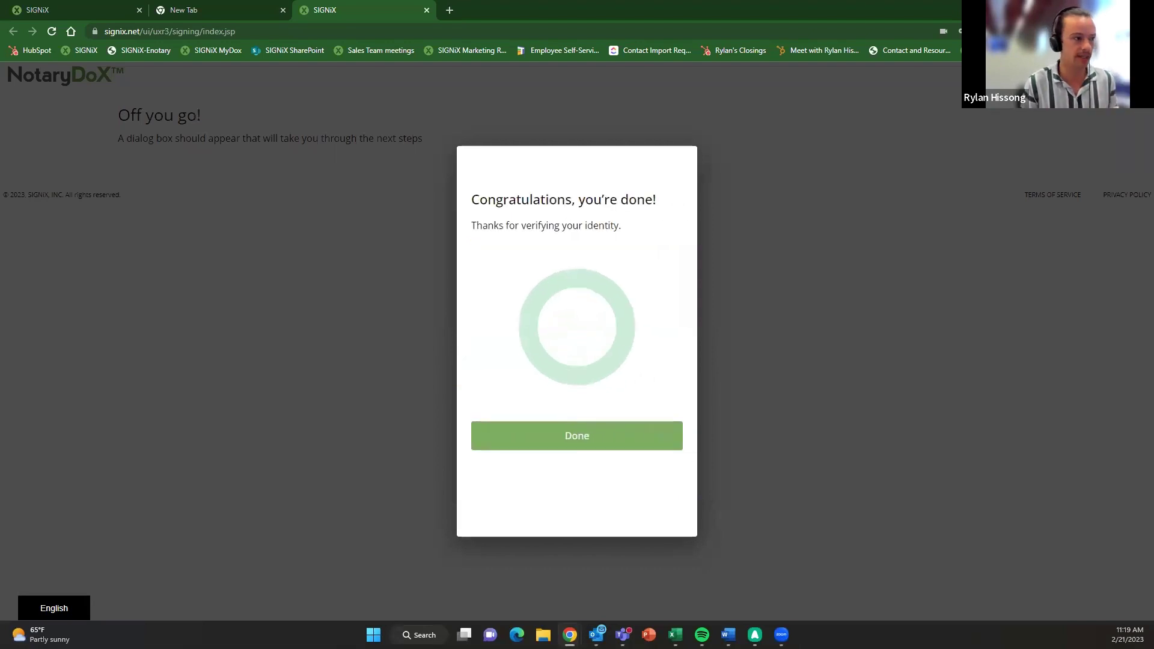
click(588, 431)
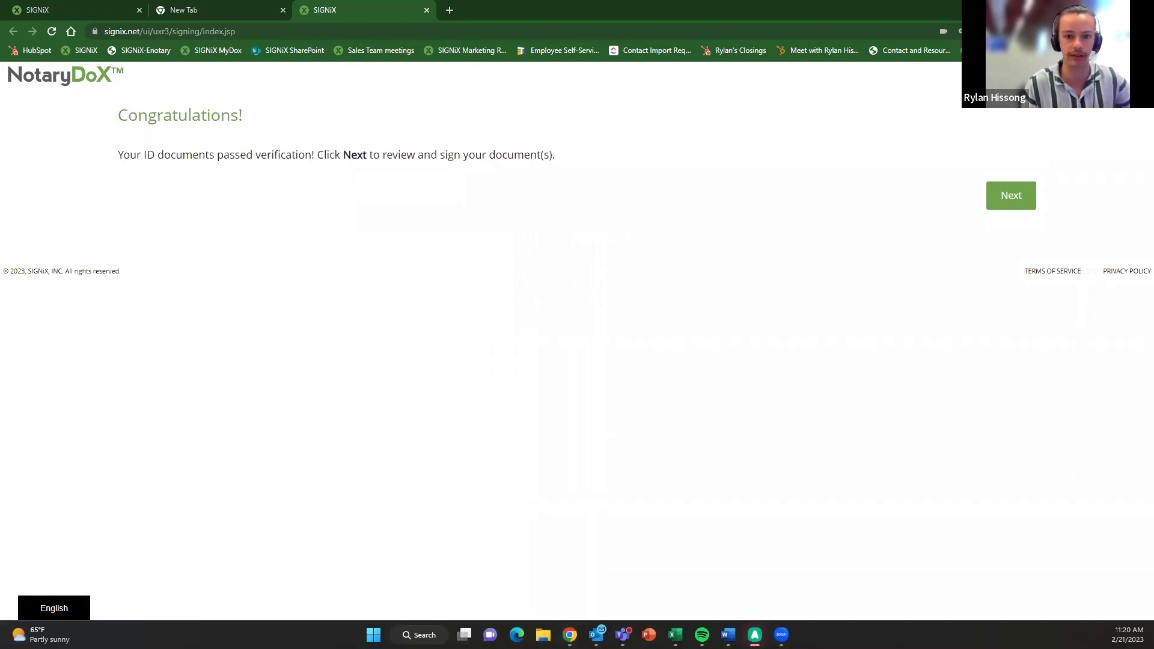
- Log in with the saved account password, opting to update the signature and initials
click(1008, 195)
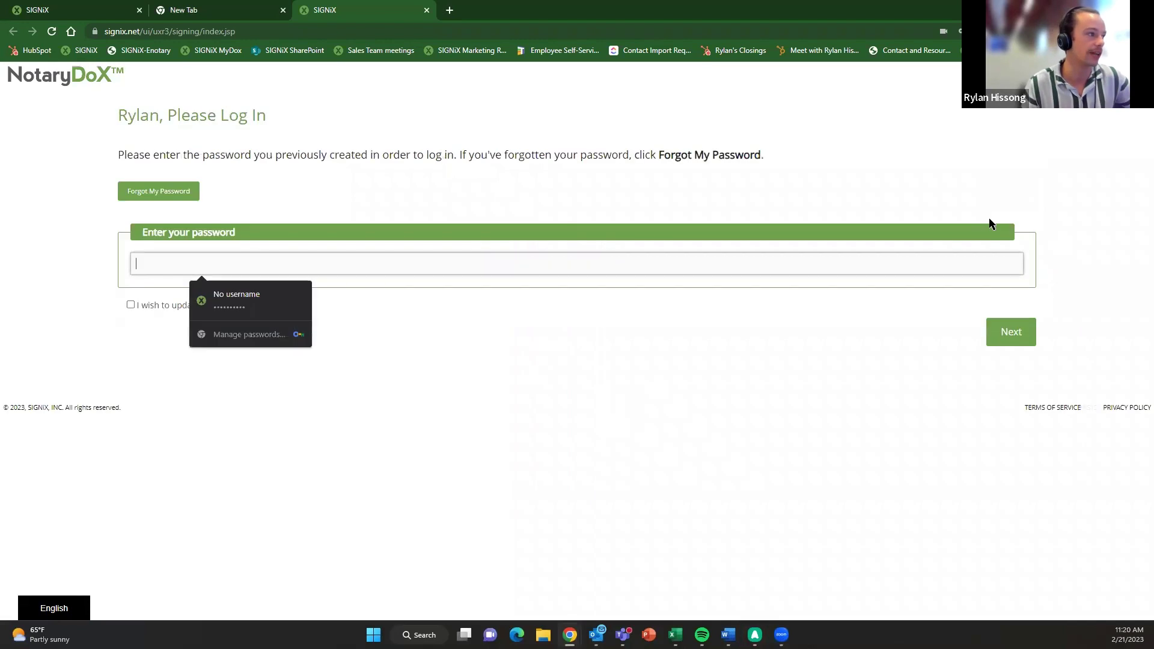
key(Down)
key(Return)
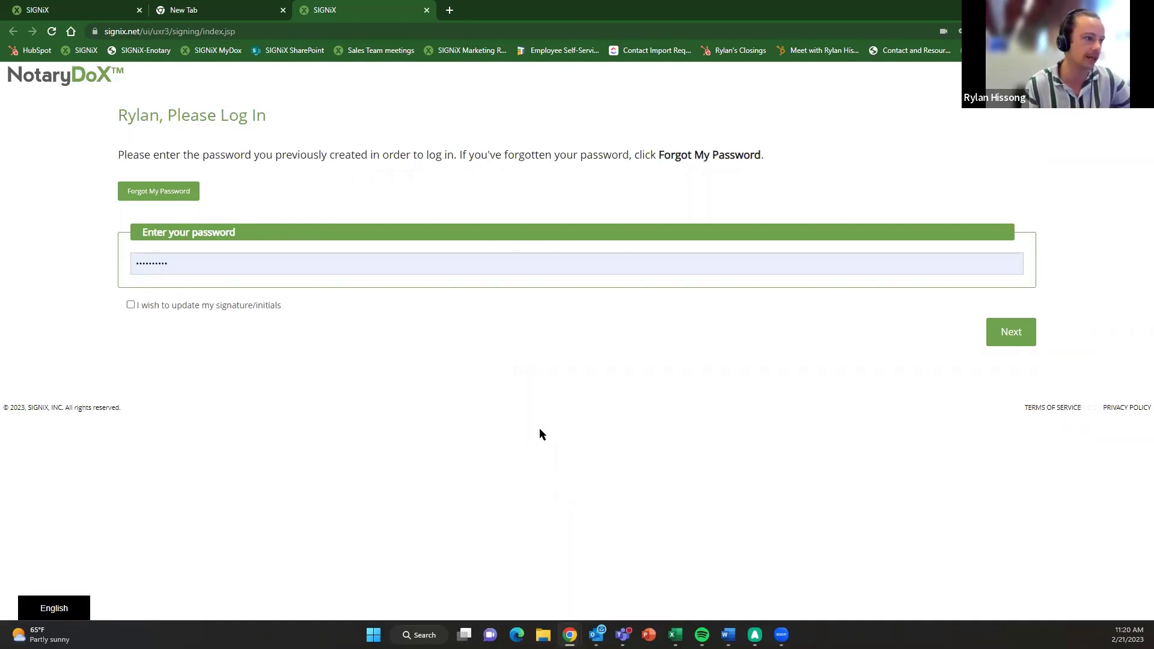
click(183, 309)
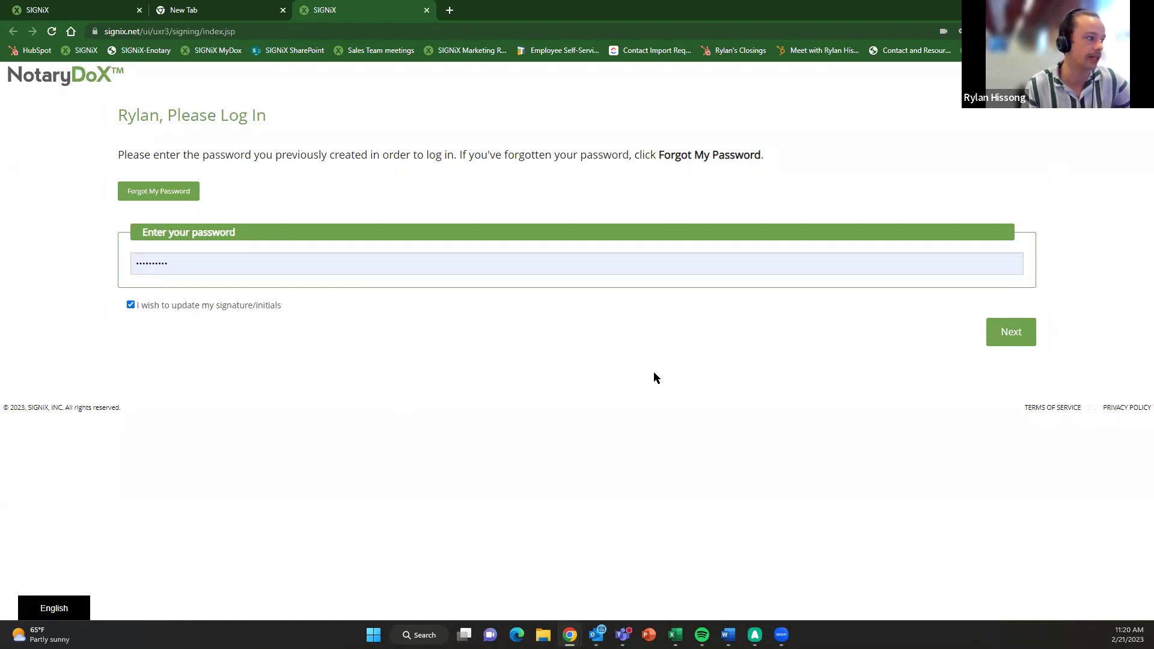
click(1001, 330)
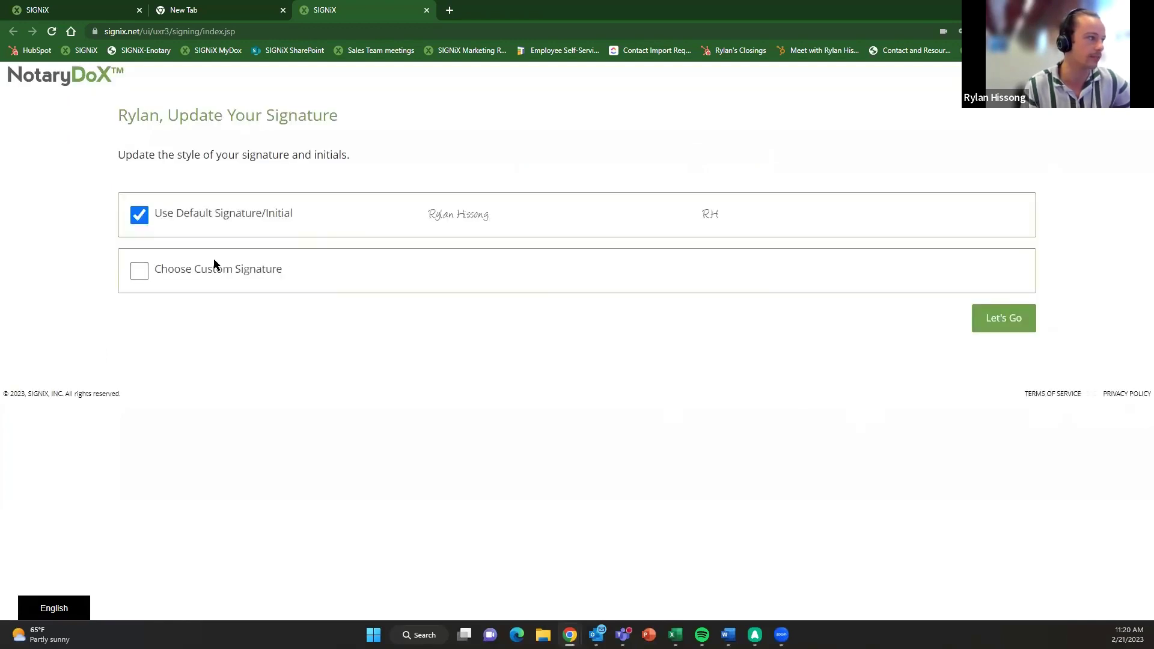
- Try a custom drawn signature, then revert to the default signature and initials and open the document
click(215, 267)
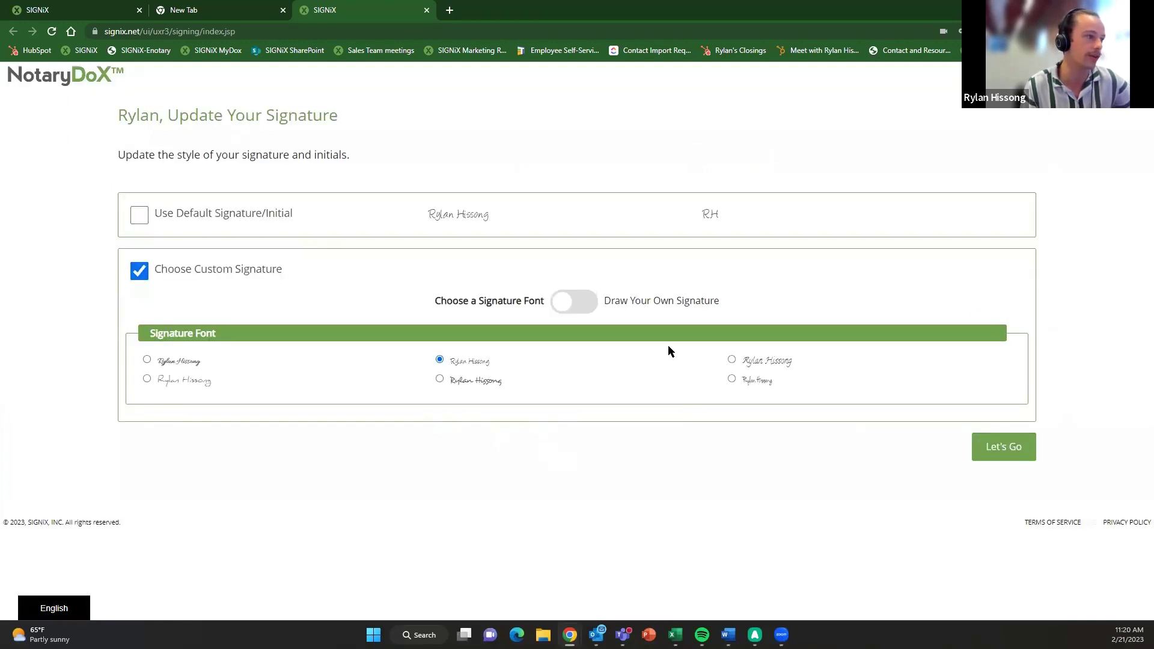
click(568, 310)
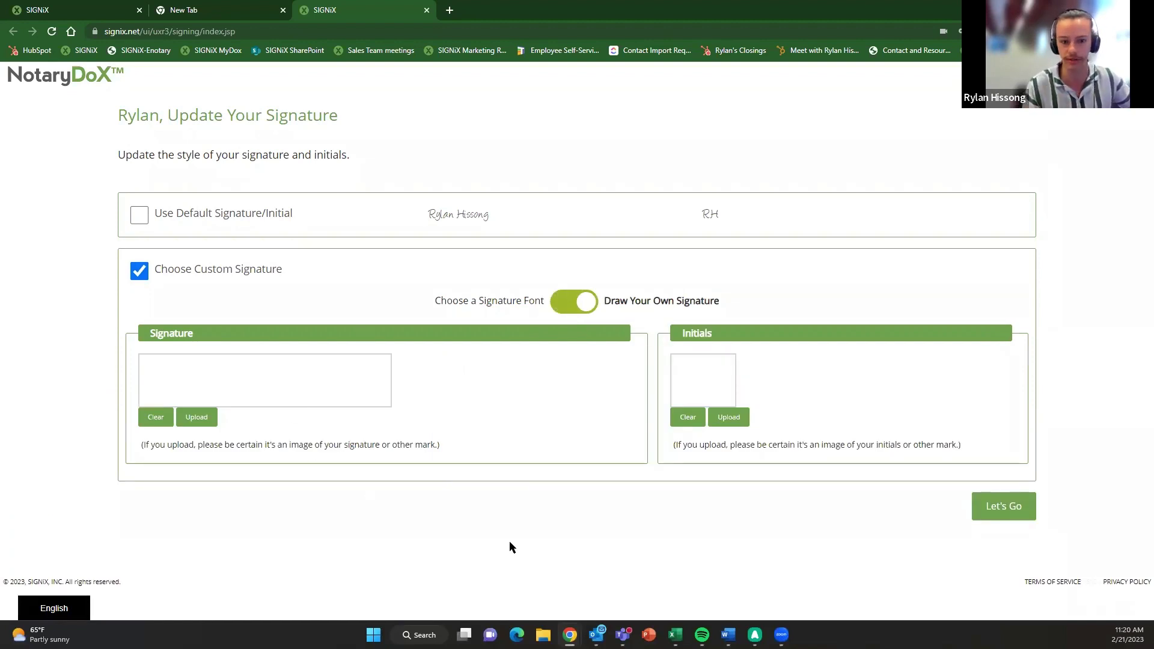
click(218, 216)
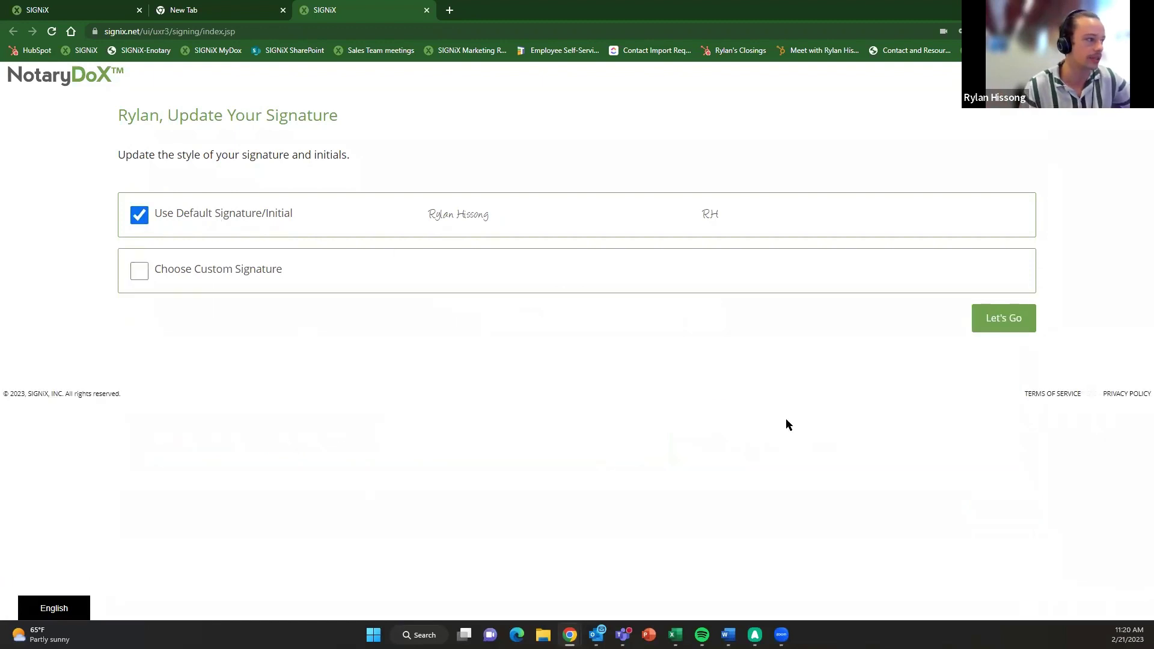
click(1010, 325)
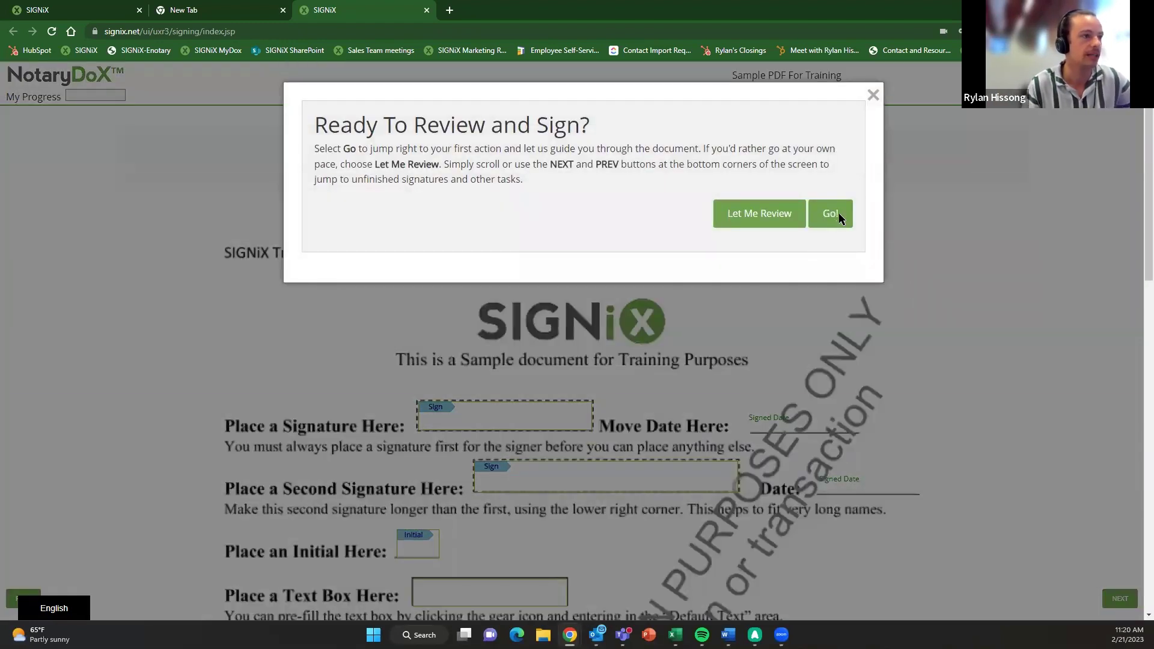
- Sign the first signature field, dismiss the missed-fields warning, and enter 'Demonstration'
click(835, 215)
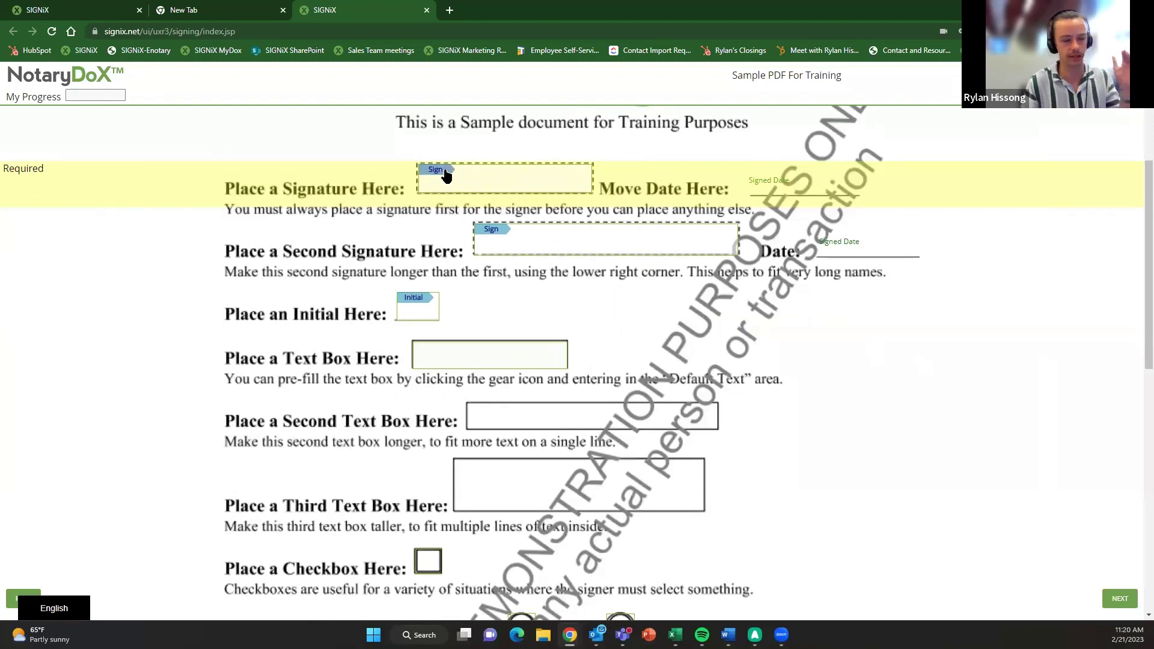
click(446, 174)
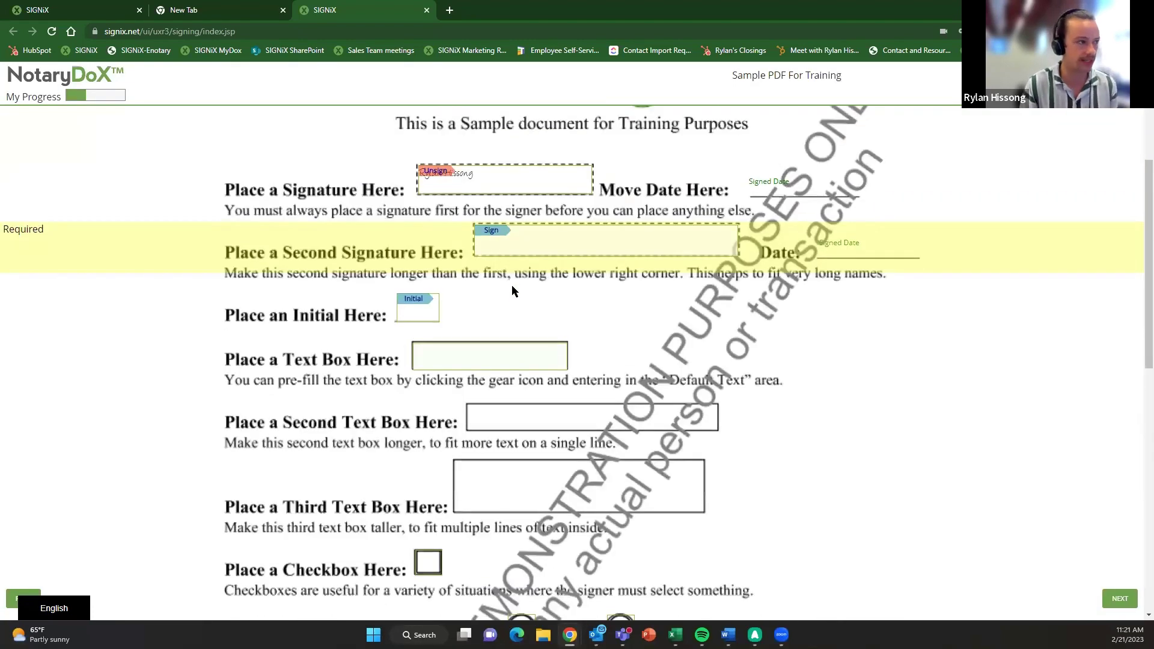
click(501, 240)
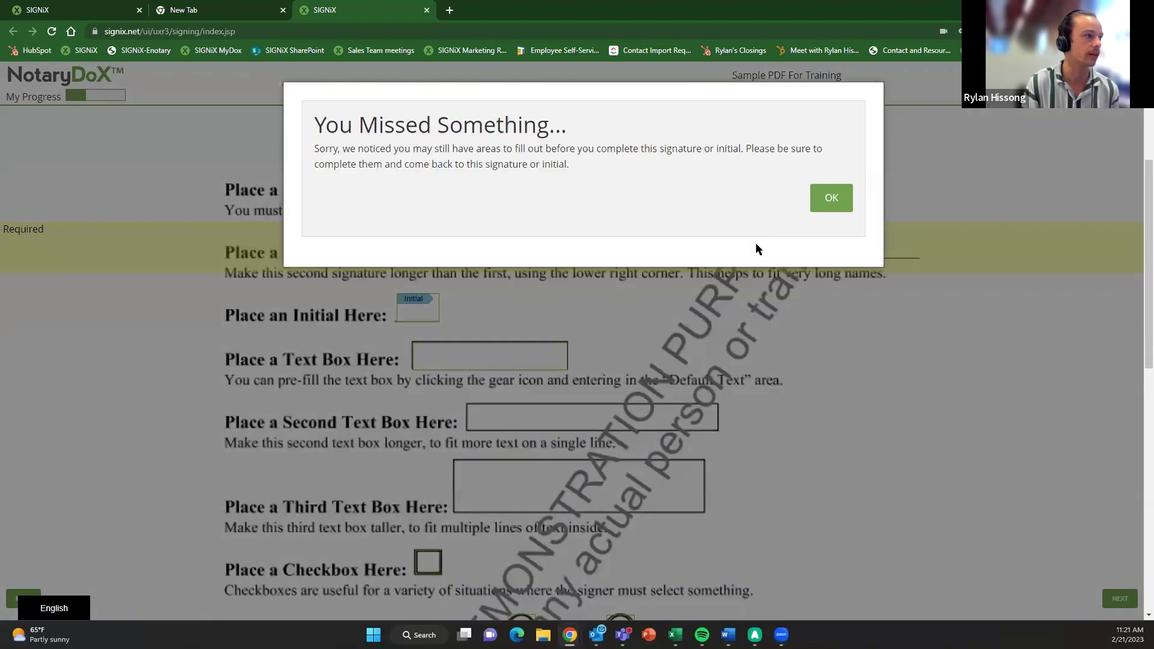
click(831, 196)
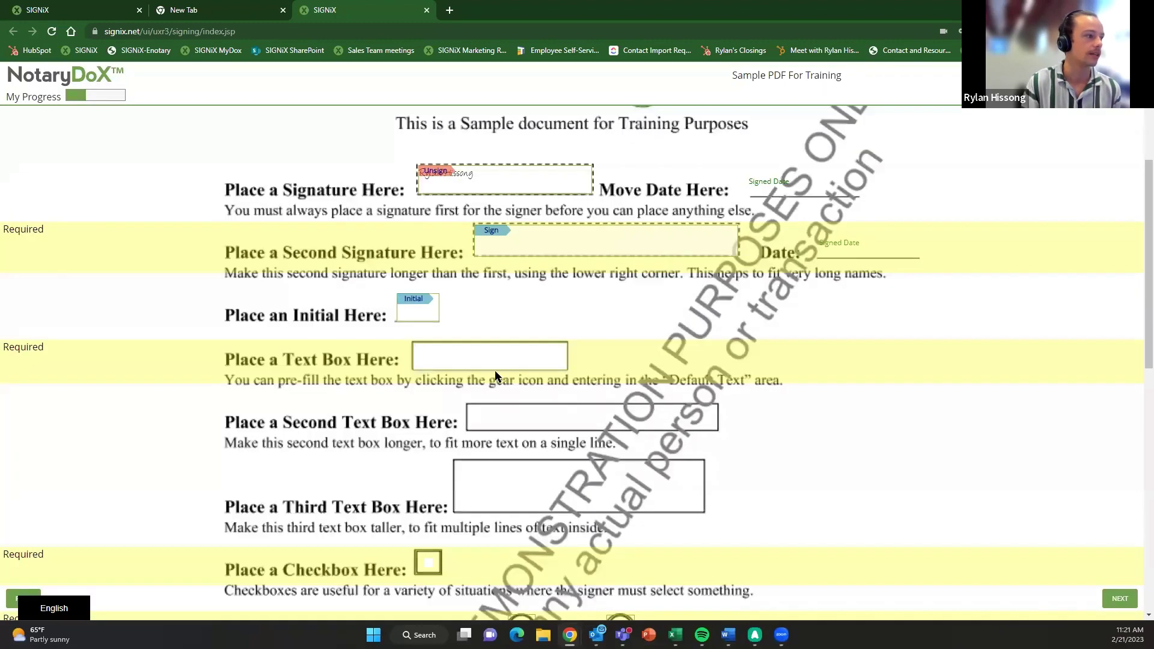
scroll(462, 351, down, 2)
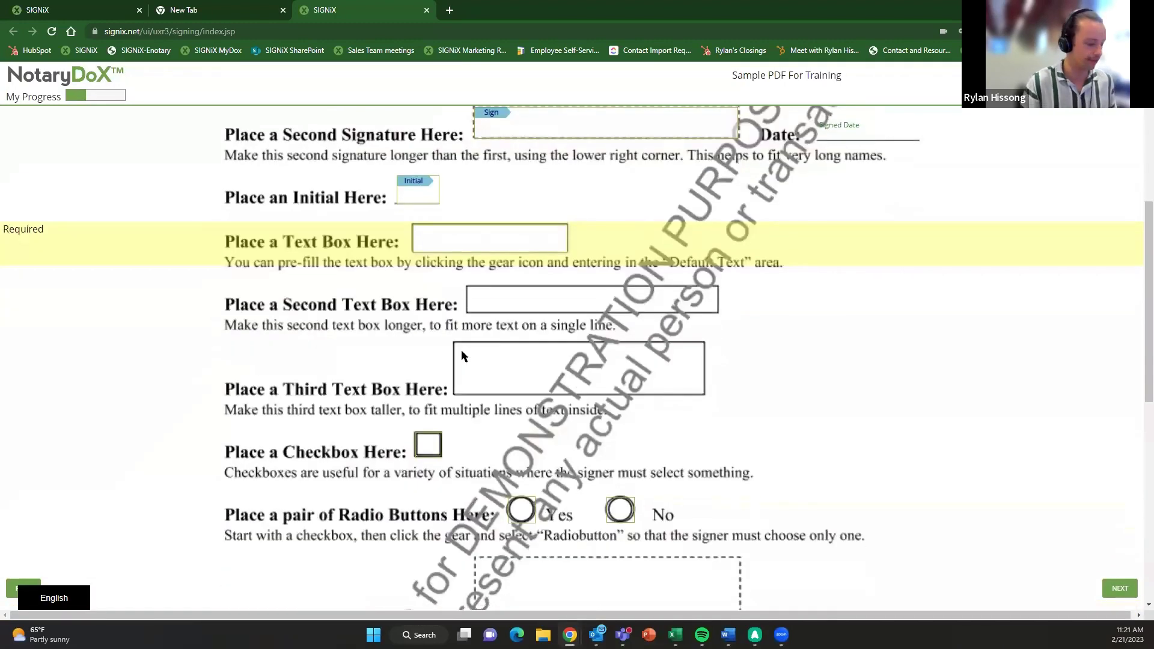
text(Demonstration)
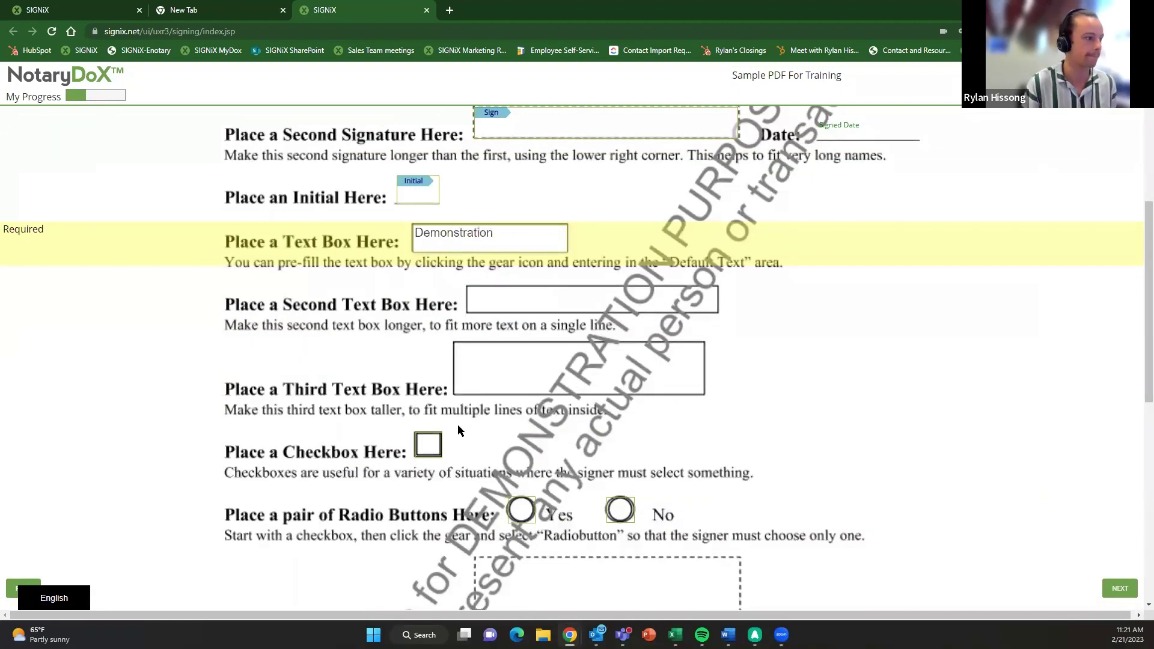
- Tick the required checkbox, answer Yes, and apply the second signature and the initial
click(428, 445)
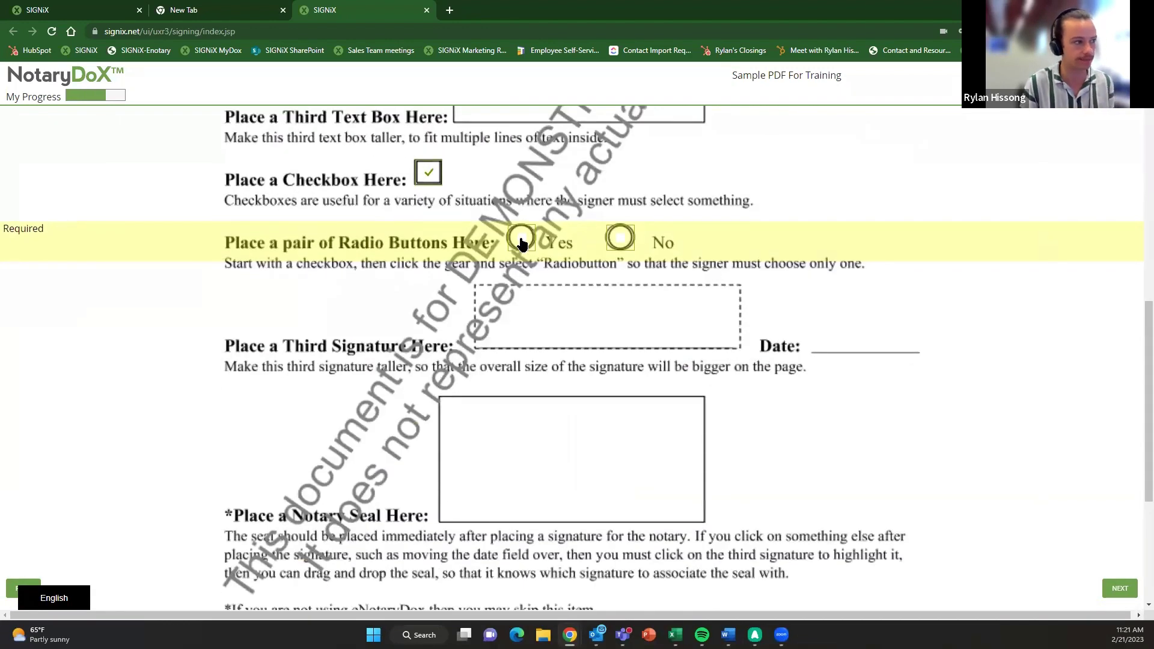
click(521, 239)
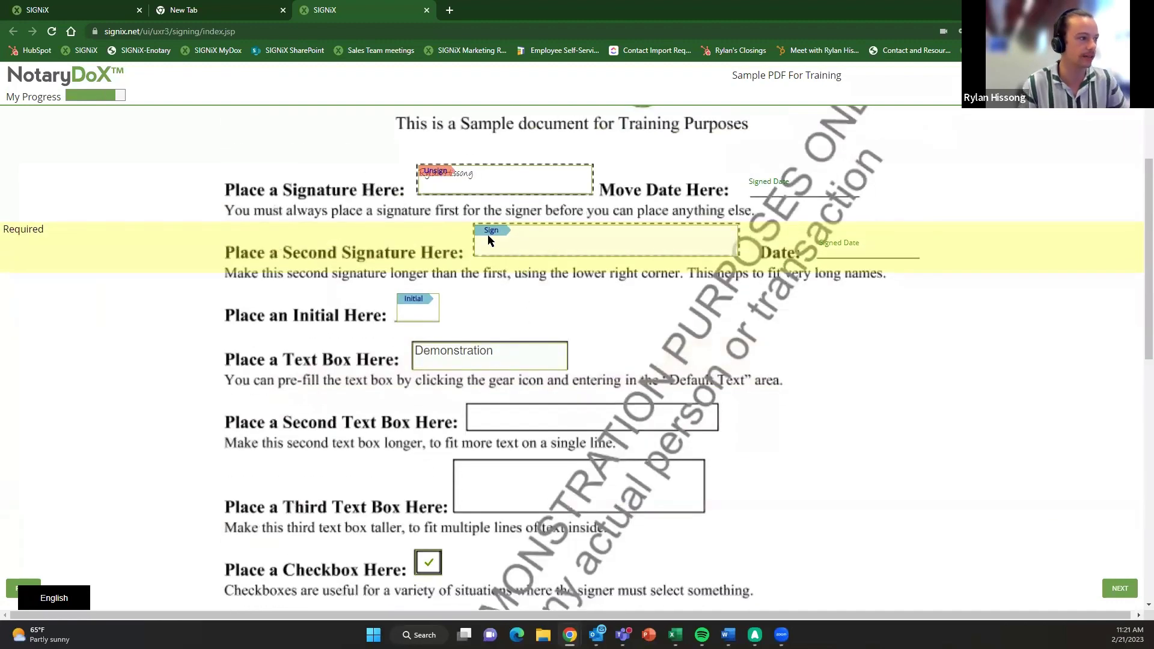
click(499, 232)
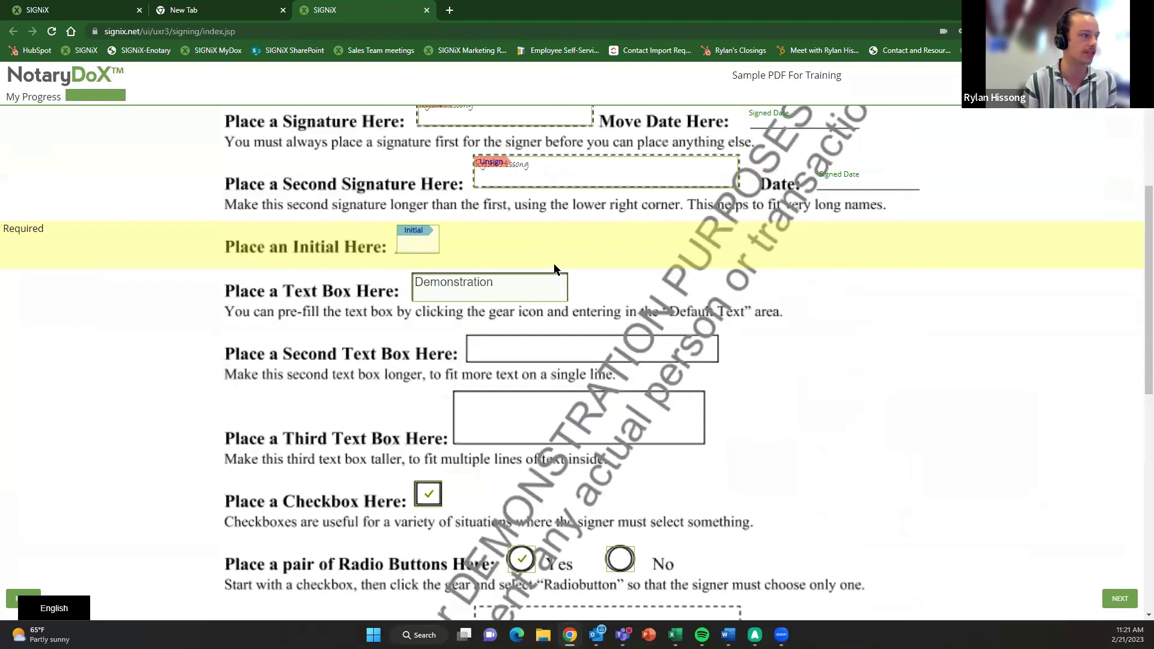
scroll(550, 276, up, 2)
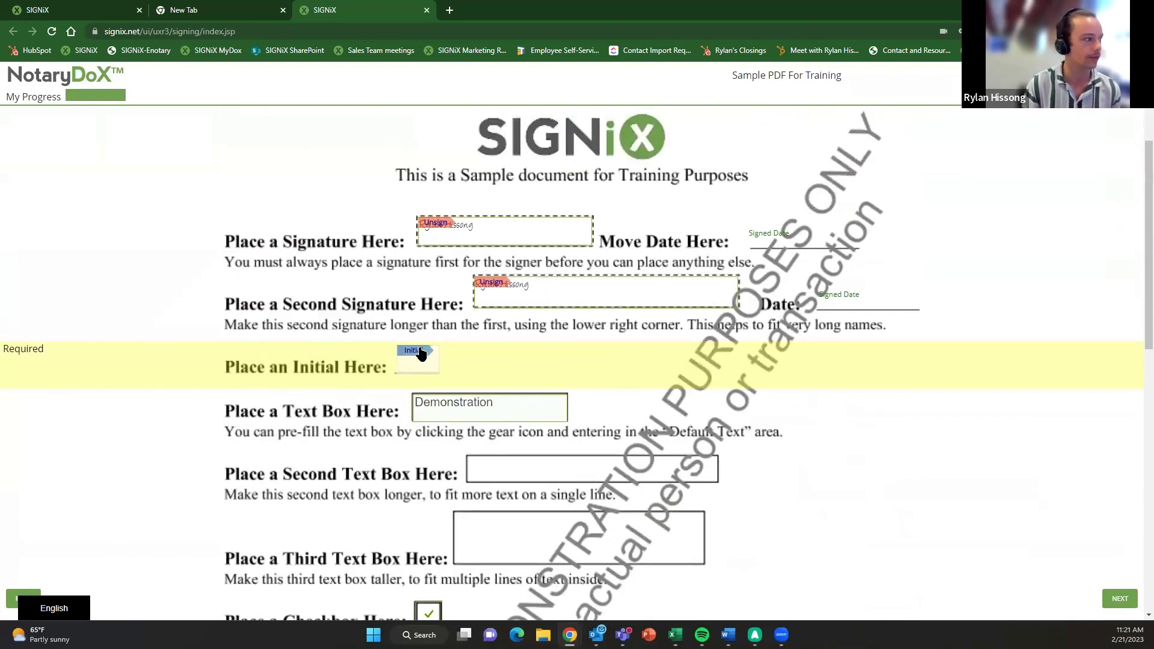
click(420, 353)
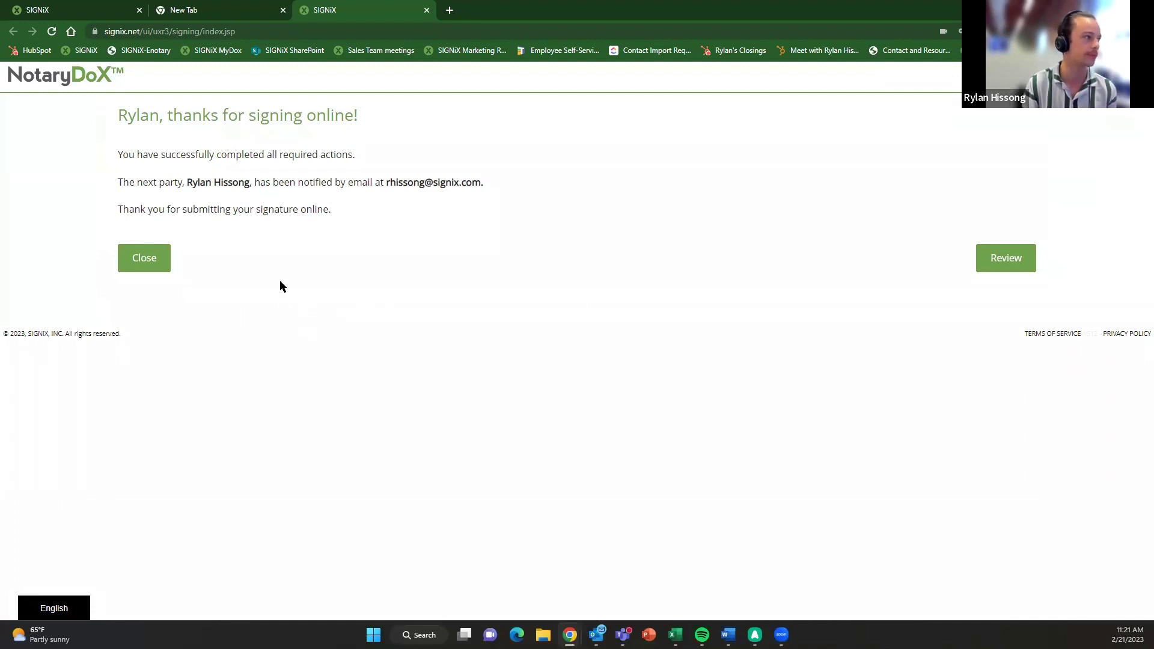
- Close the completed signing session, confirm exiting, and close the SIGNiX tab
click(144, 258)
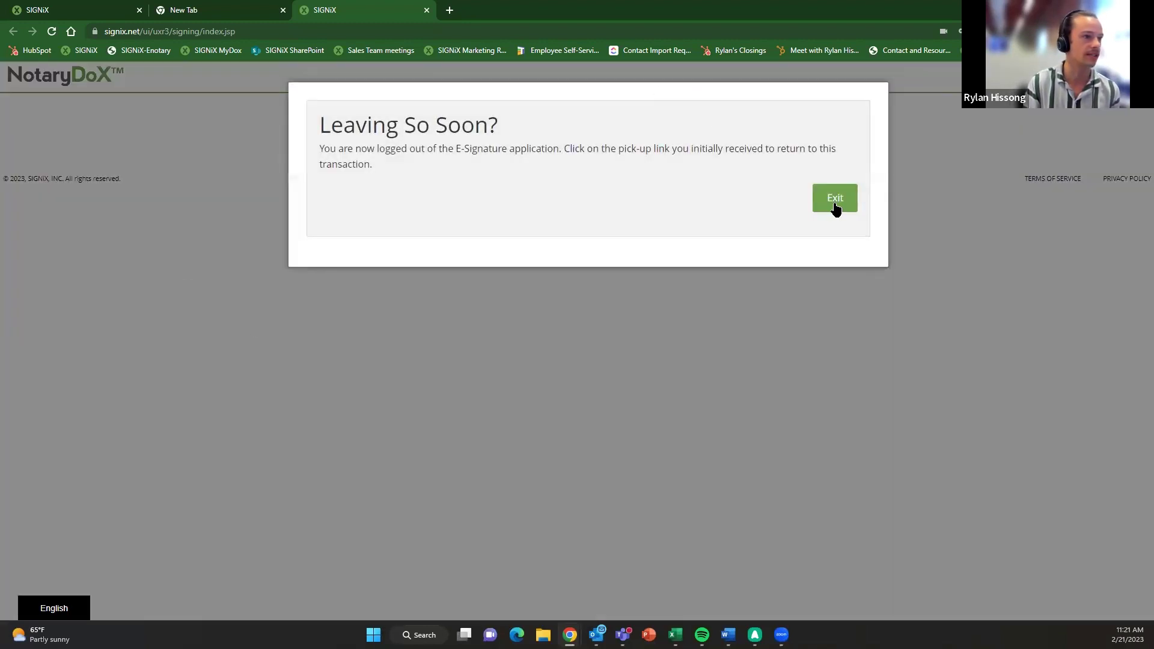
click(835, 205)
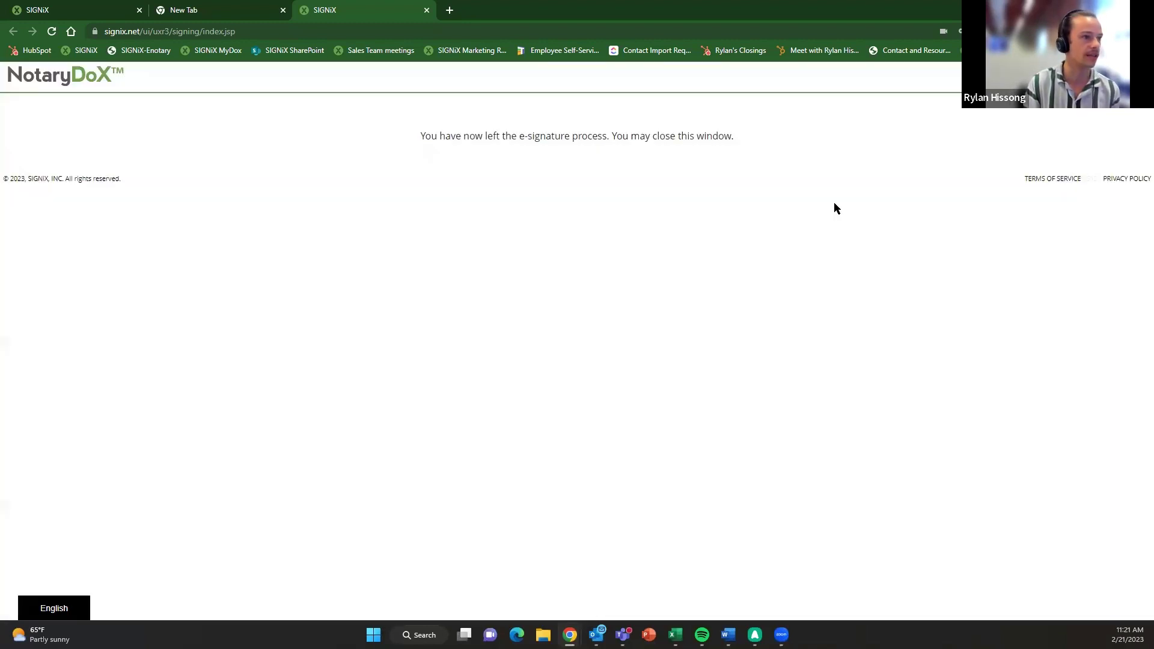
click(426, 10)
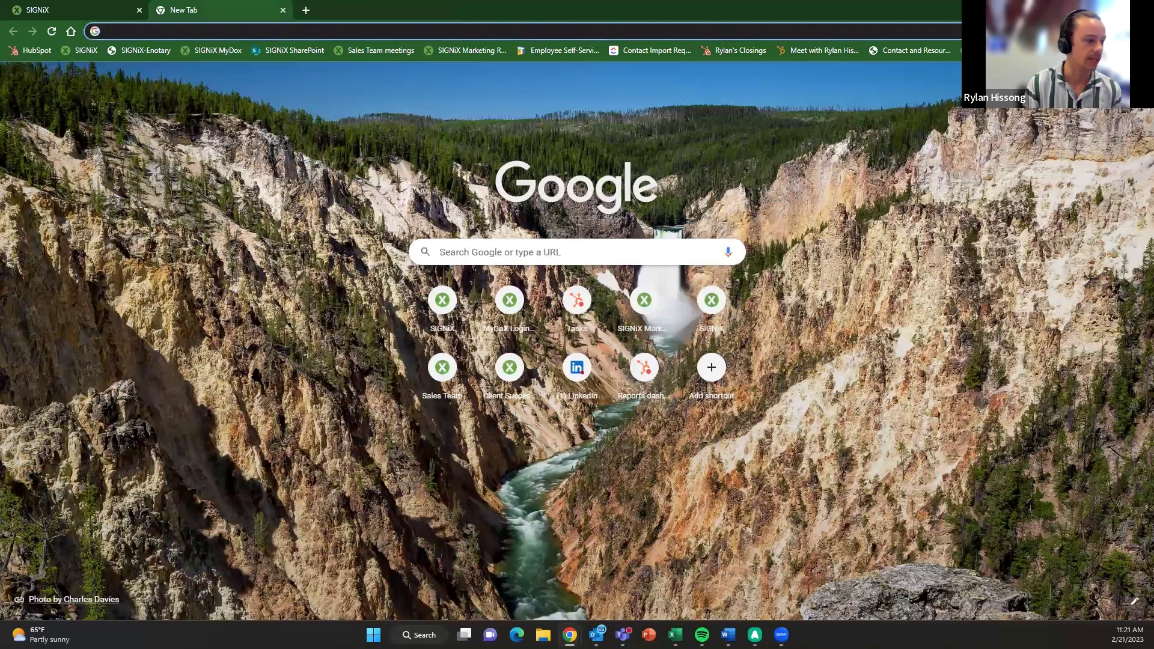
- Read the 11:14 eNotary invitation and documents-ready emails, then open File Explorer with Win+E
mouse_move(597, 634)
click(534, 573)
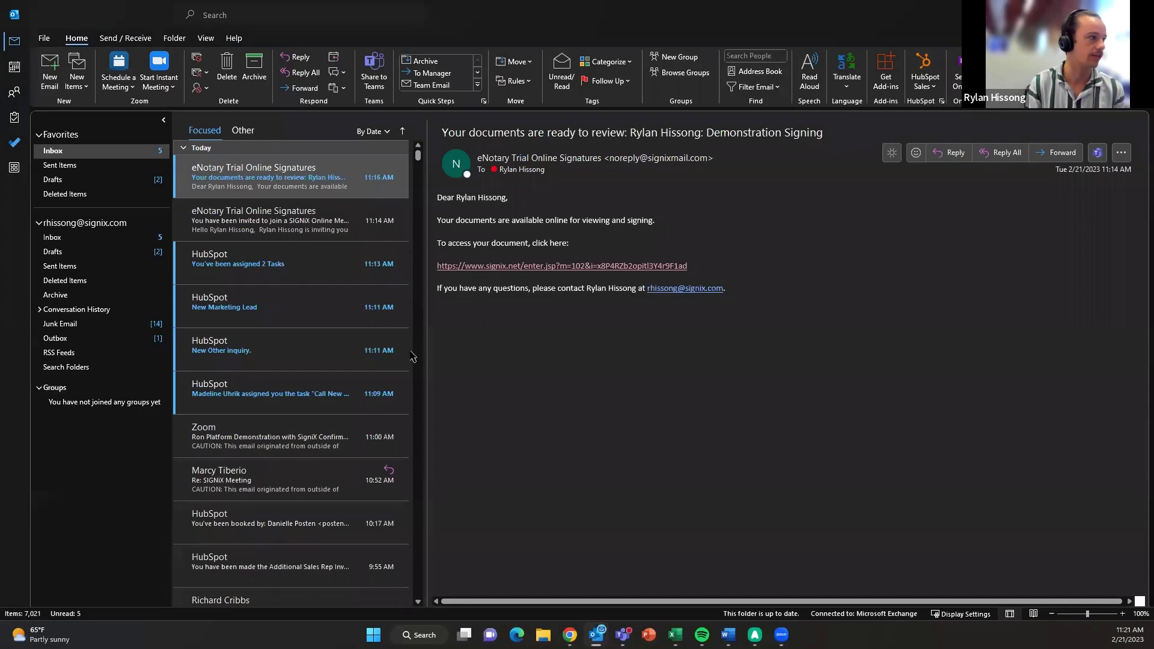
click(300, 221)
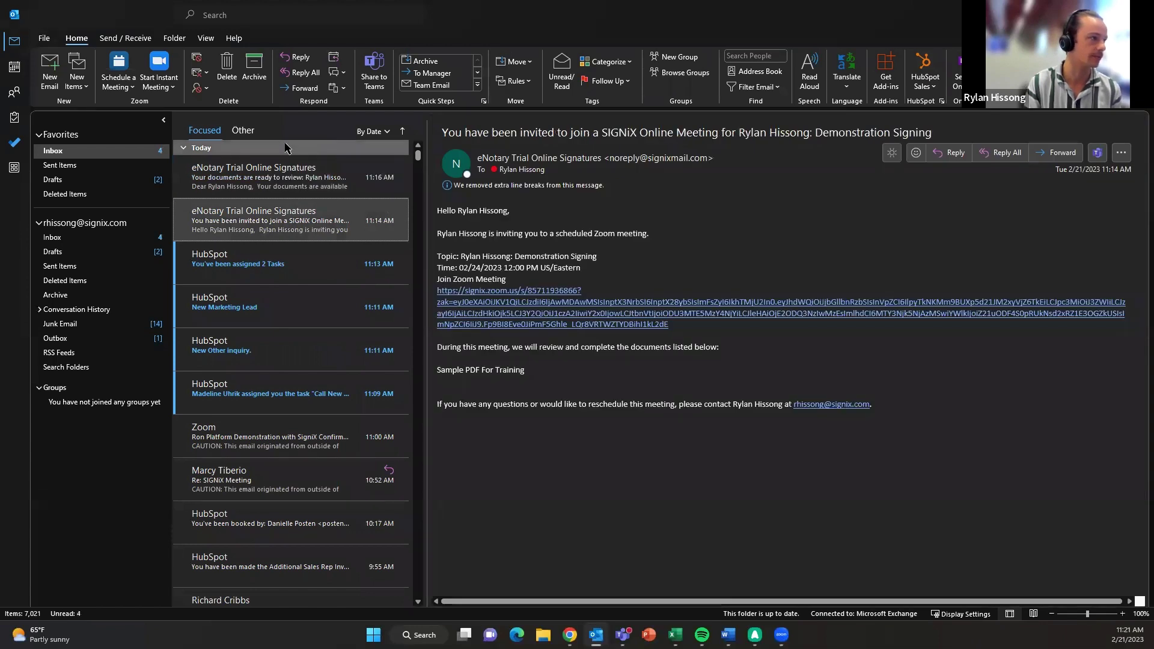
click(286, 148)
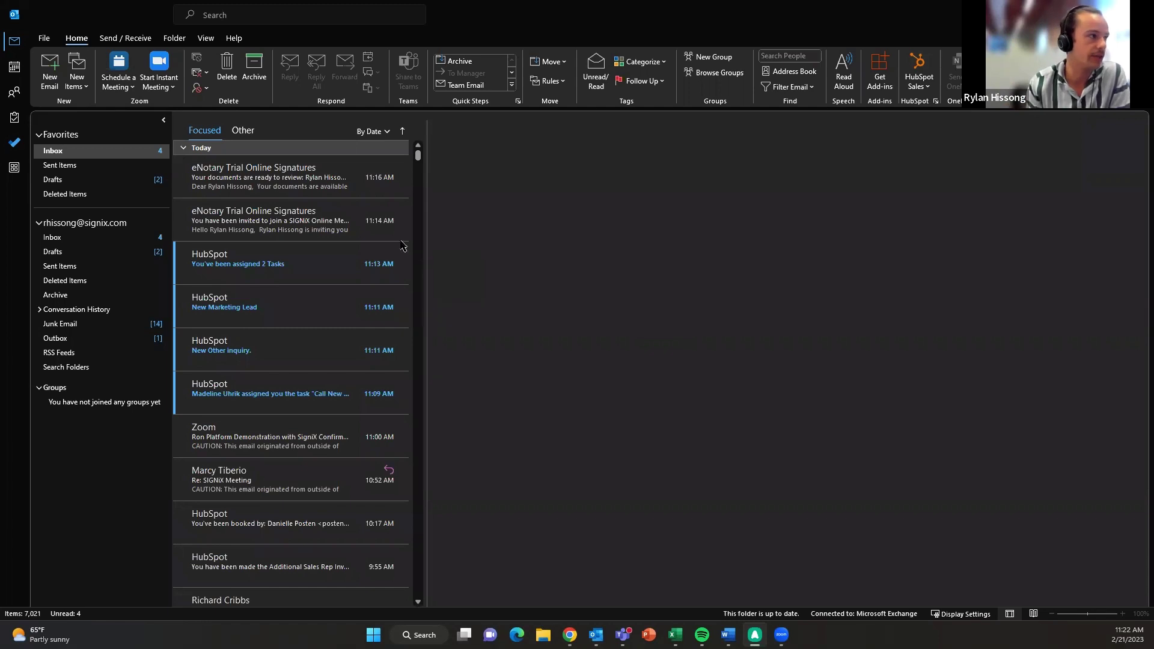
click(273, 179)
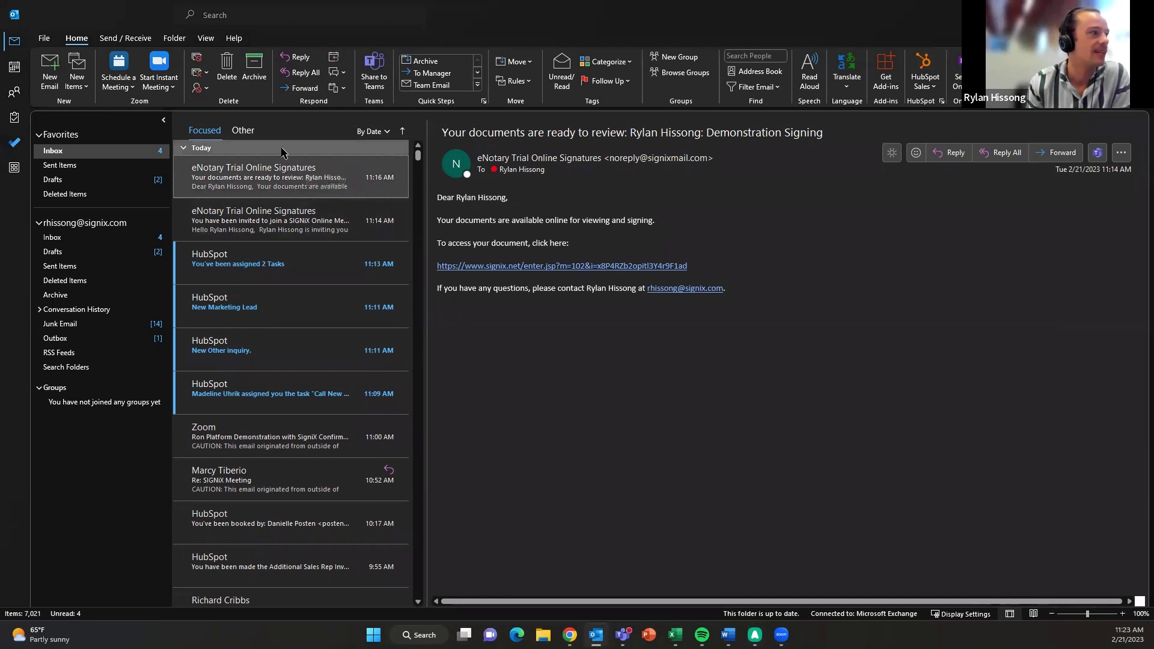
ctrl+click(289, 171)
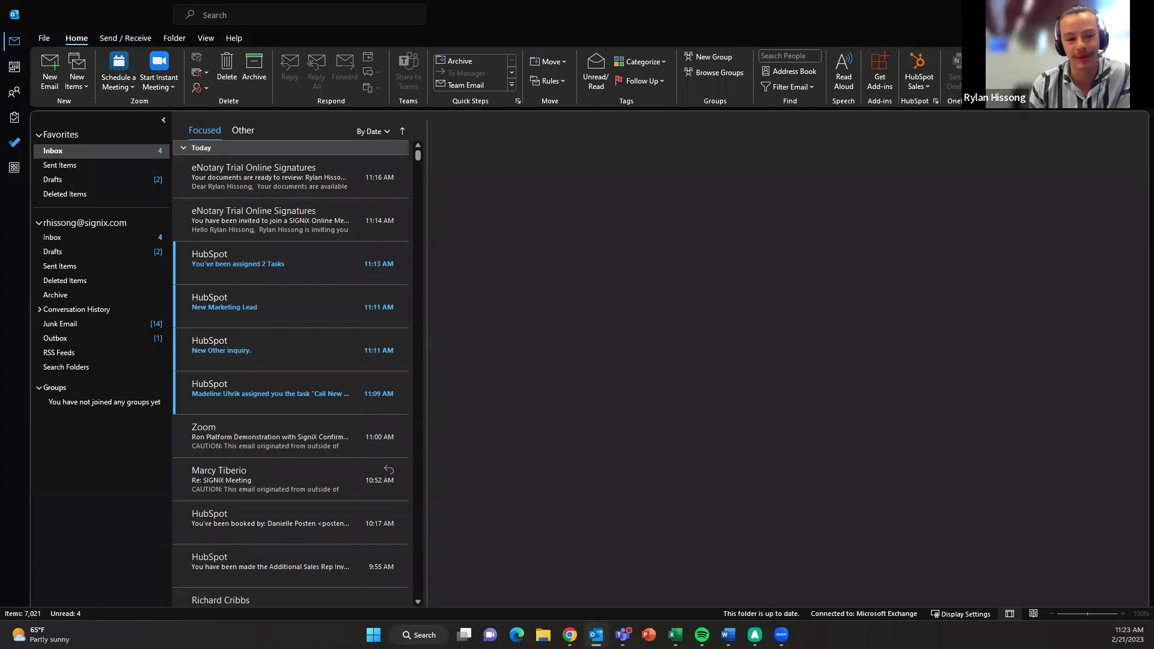
key(super+e)
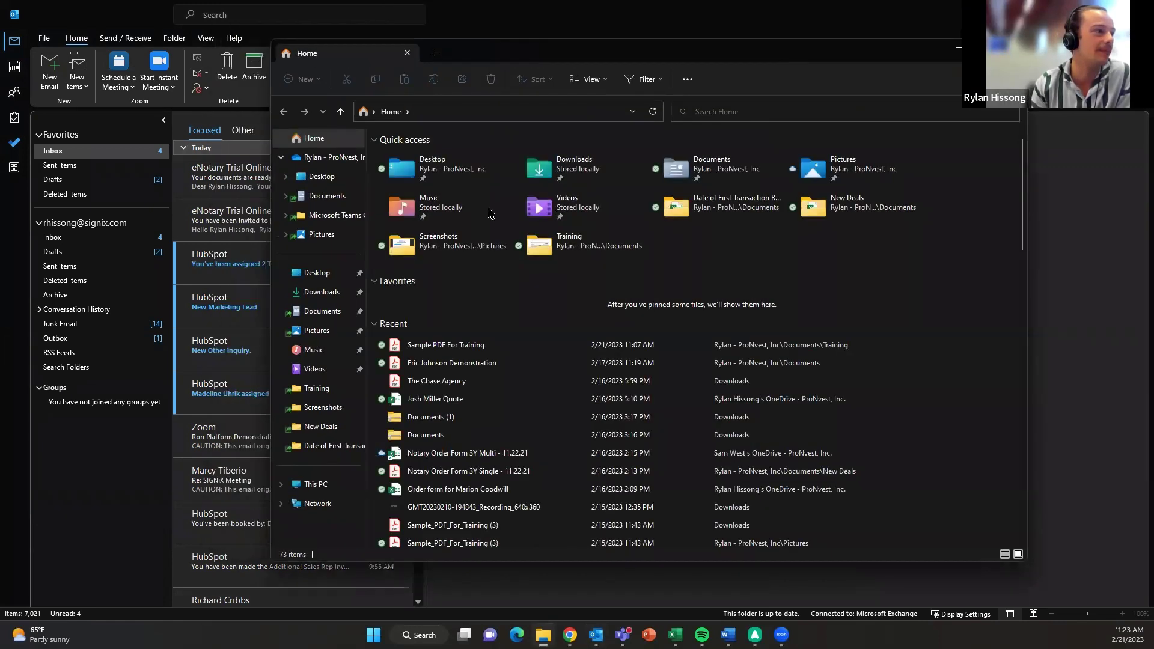
- Browse Pictures, looking into the Screenshots and background subfolders, then close File Explorer
click(332, 238)
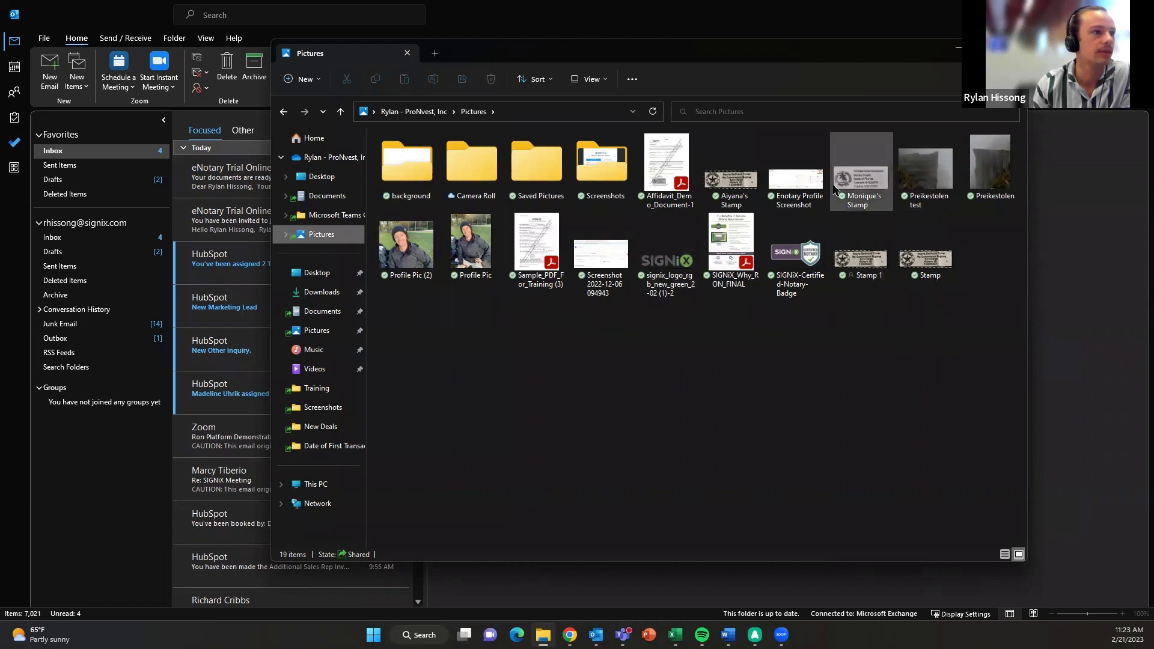
double_click(599, 174)
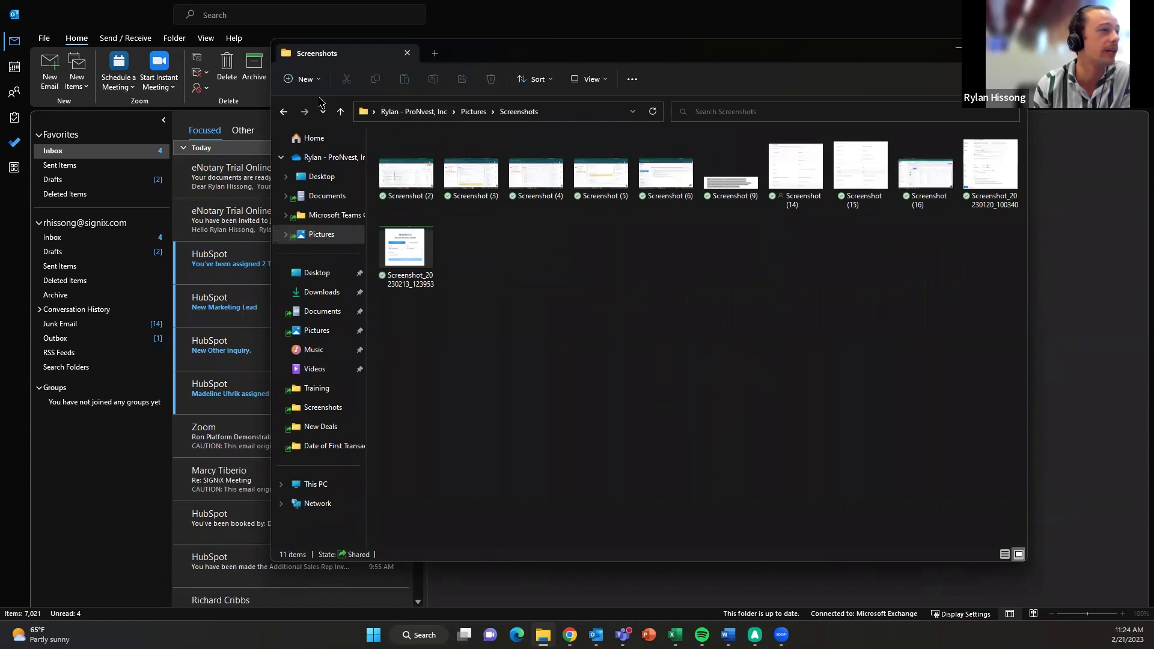
click(283, 111)
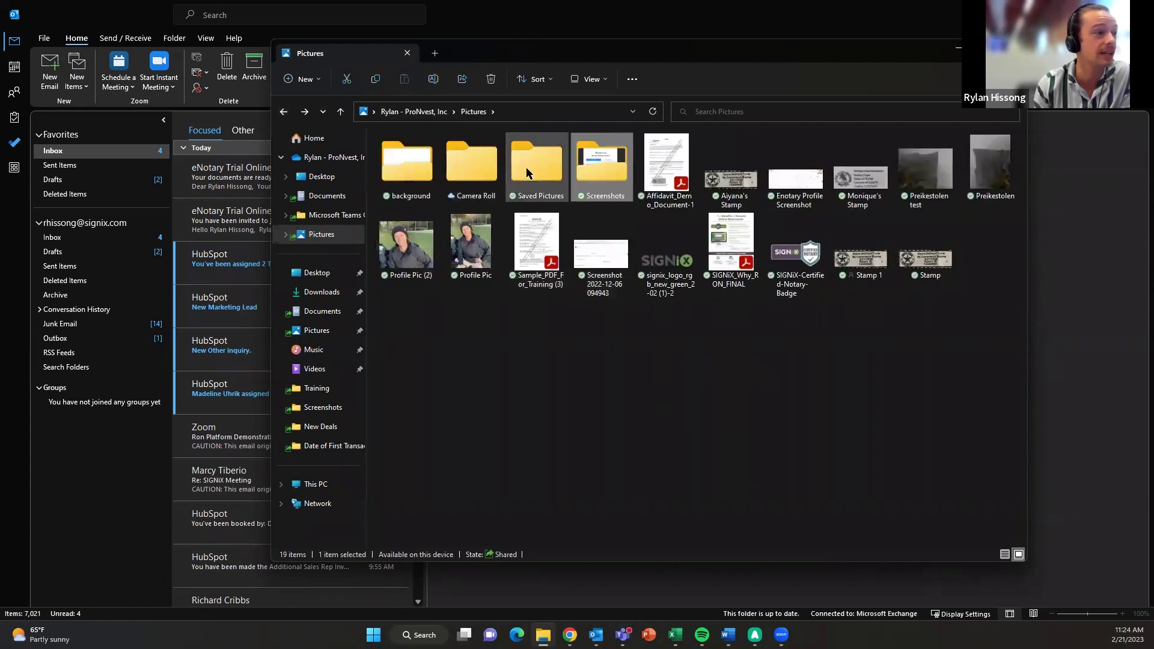
double_click(420, 182)
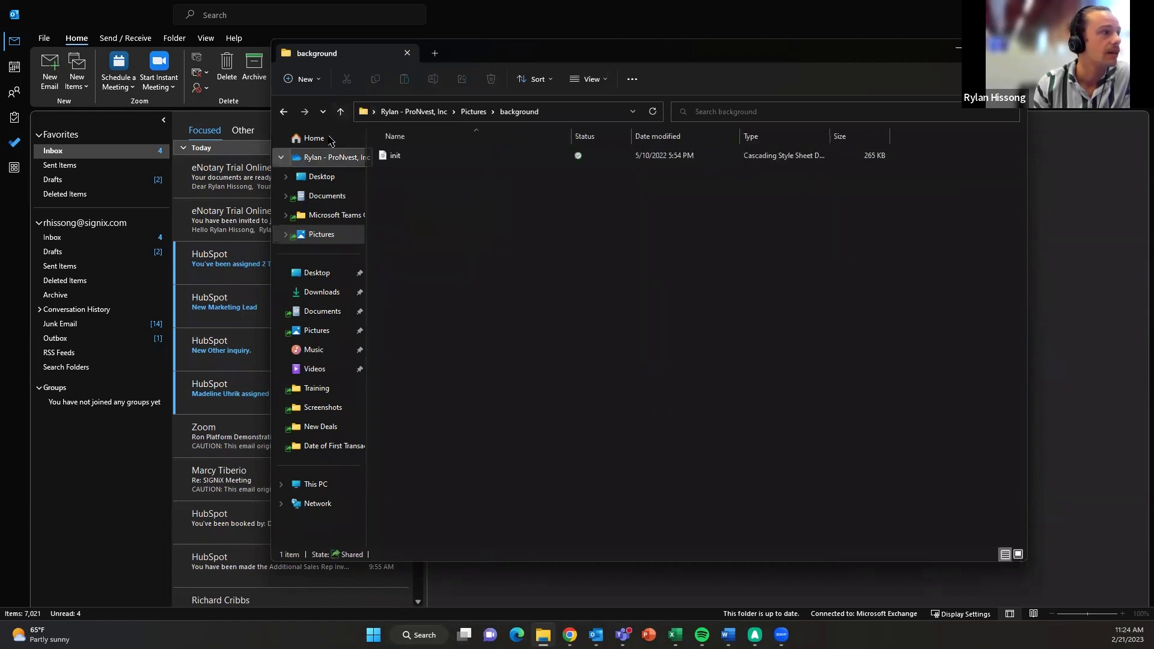
click(283, 111)
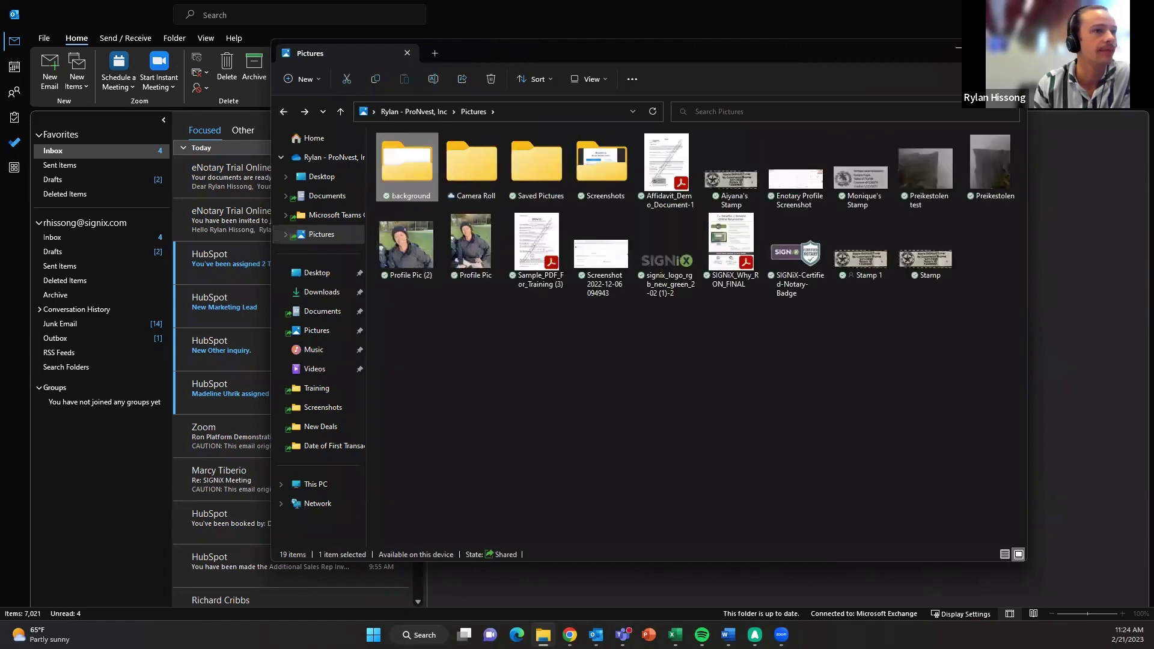
click(1013, 48)
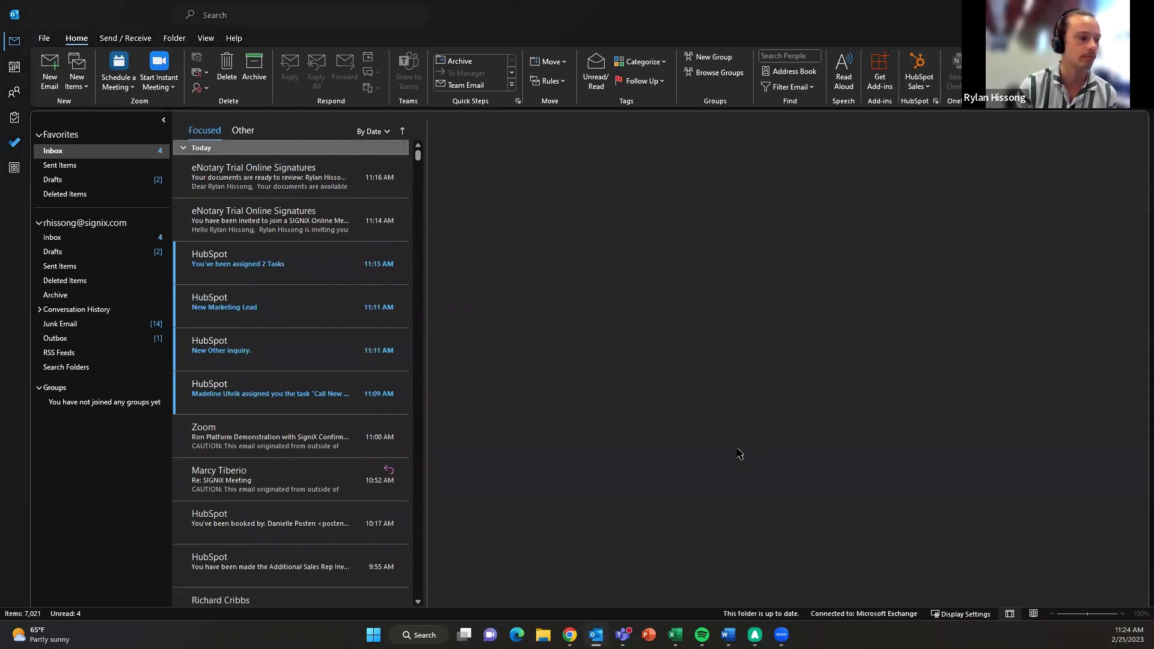
- Minimize all windows with Win+D to reveal the desktop
key(super+d)
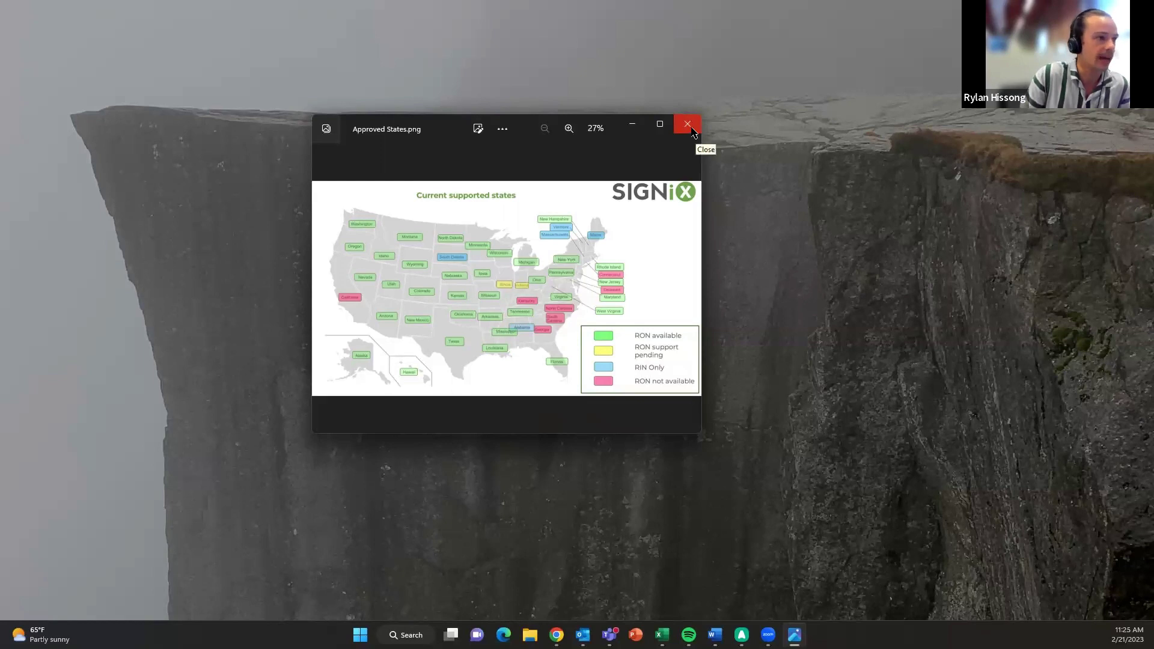
- Close the Approved States map in Photos after reviewing it
click(693, 131)
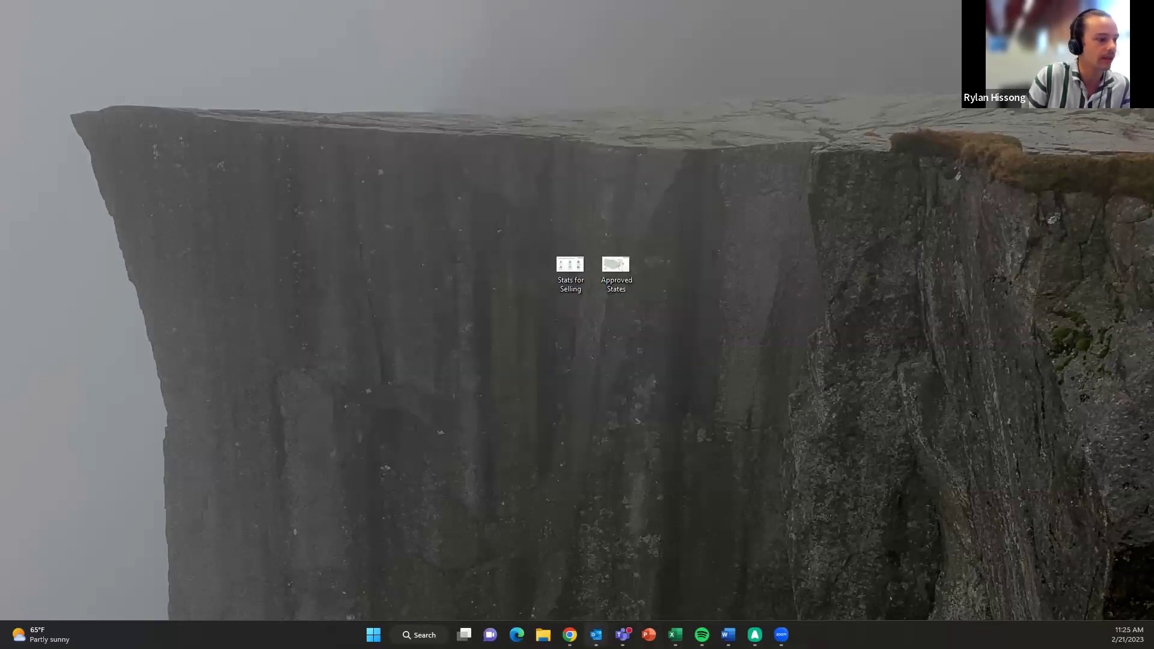
- Restore the Outlook inbox from its taskbar window preview
mouse_move(596, 635)
click(559, 560)
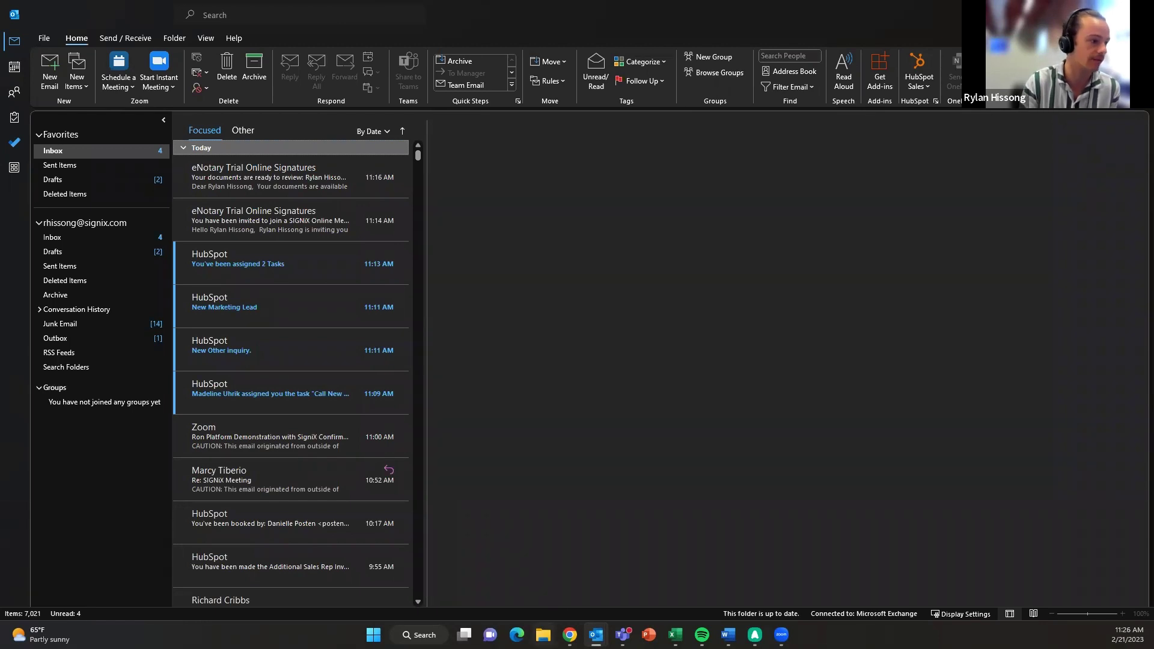
- Open File Explorer and select the signed demonstration PDF from the recent files
click(543, 635)
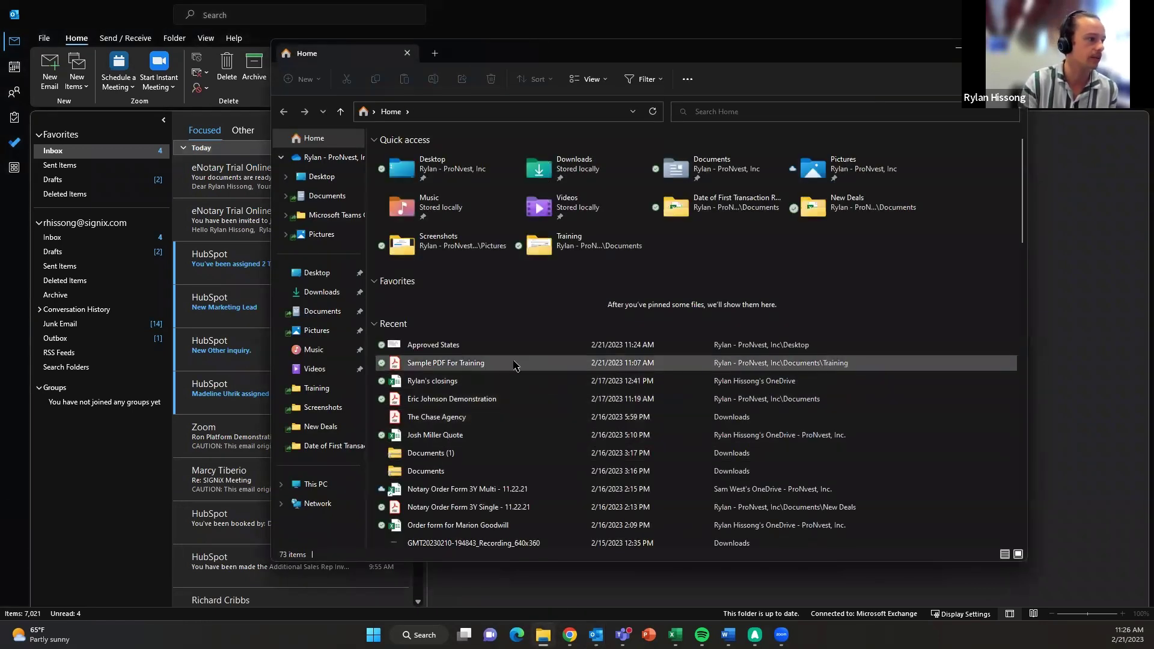
scroll(554, 421, down, 1)
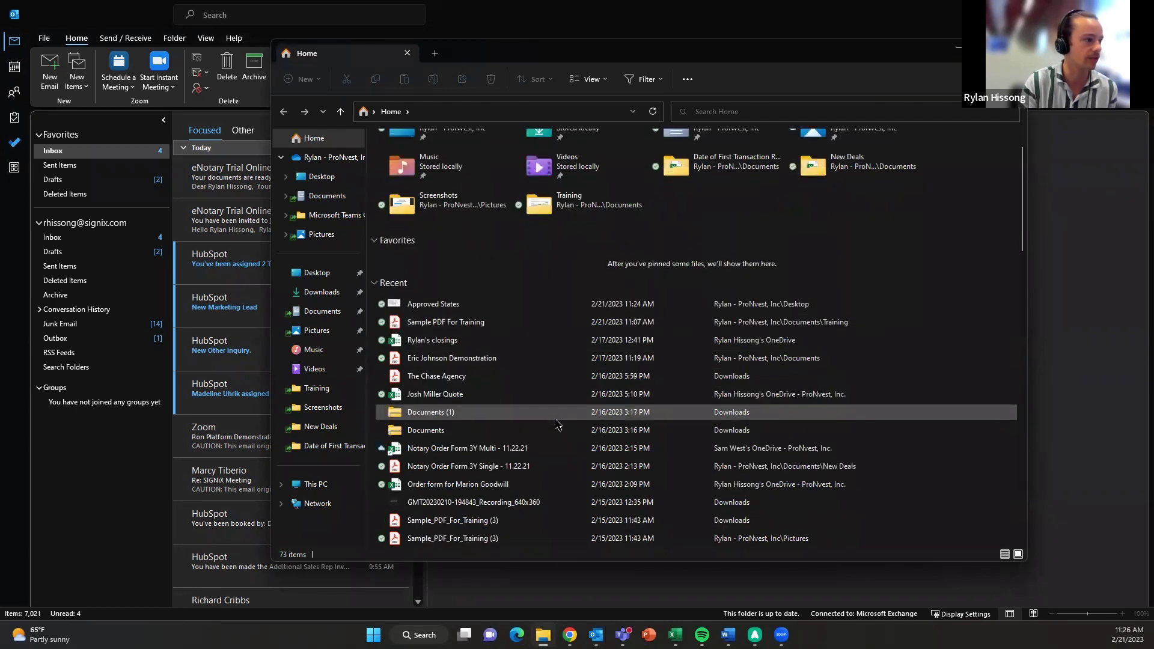
click(531, 359)
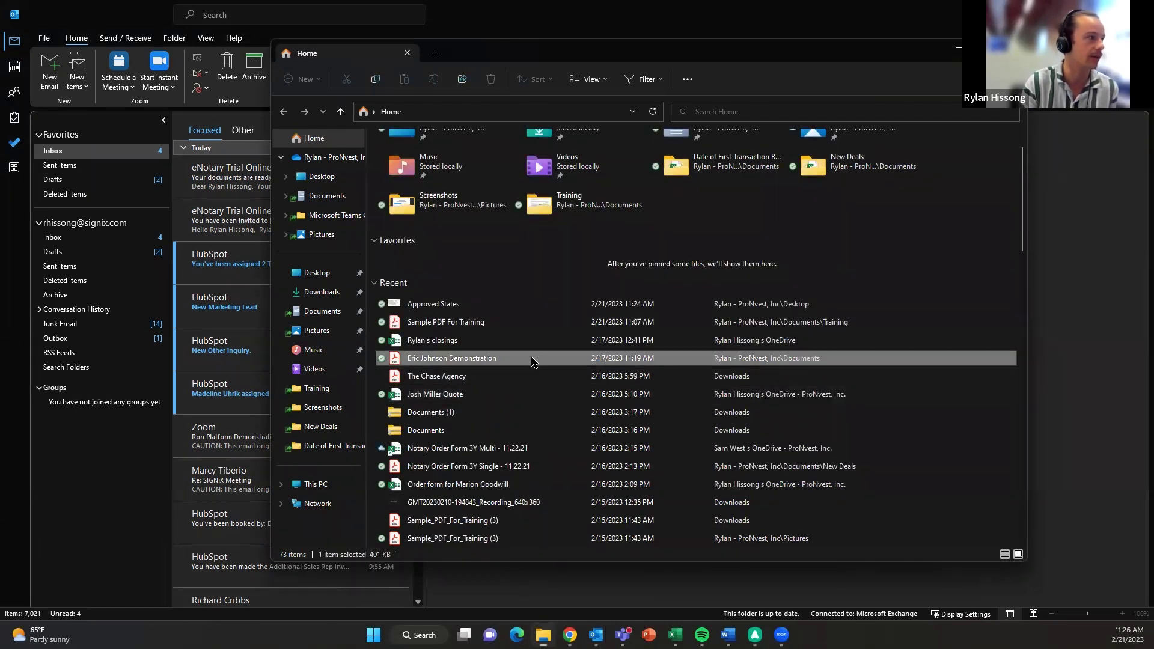
- Open the demonstration PDF in Acrobat Reader and view the first signature's full properties
double_click(622, 355)
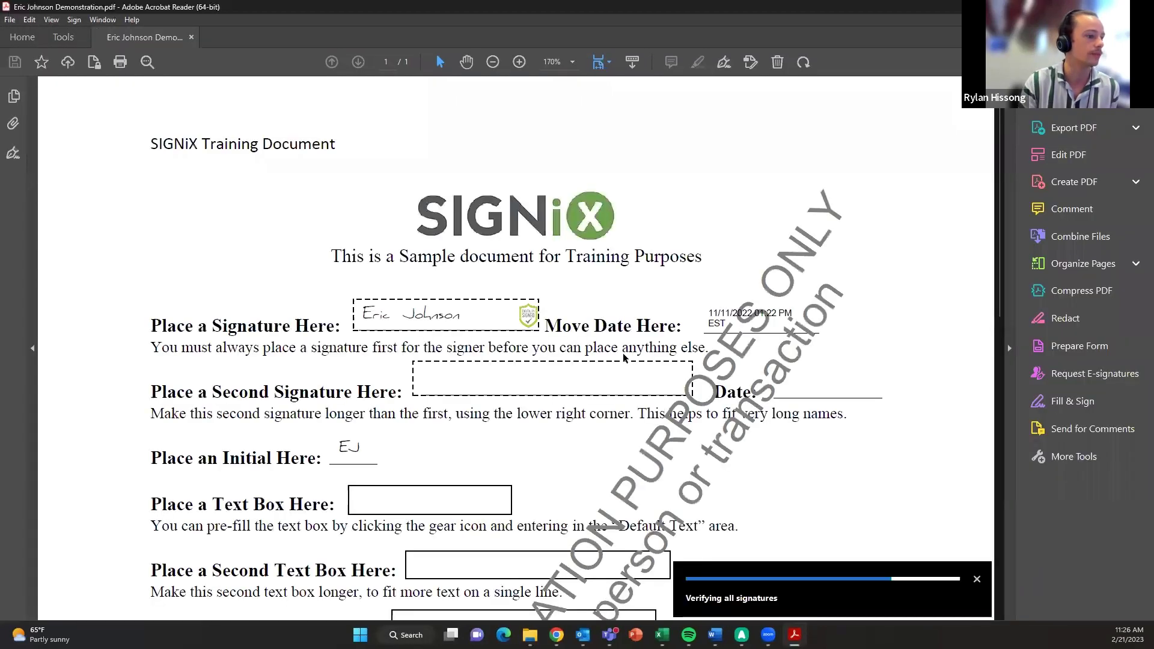
scroll(628, 357, down, 1)
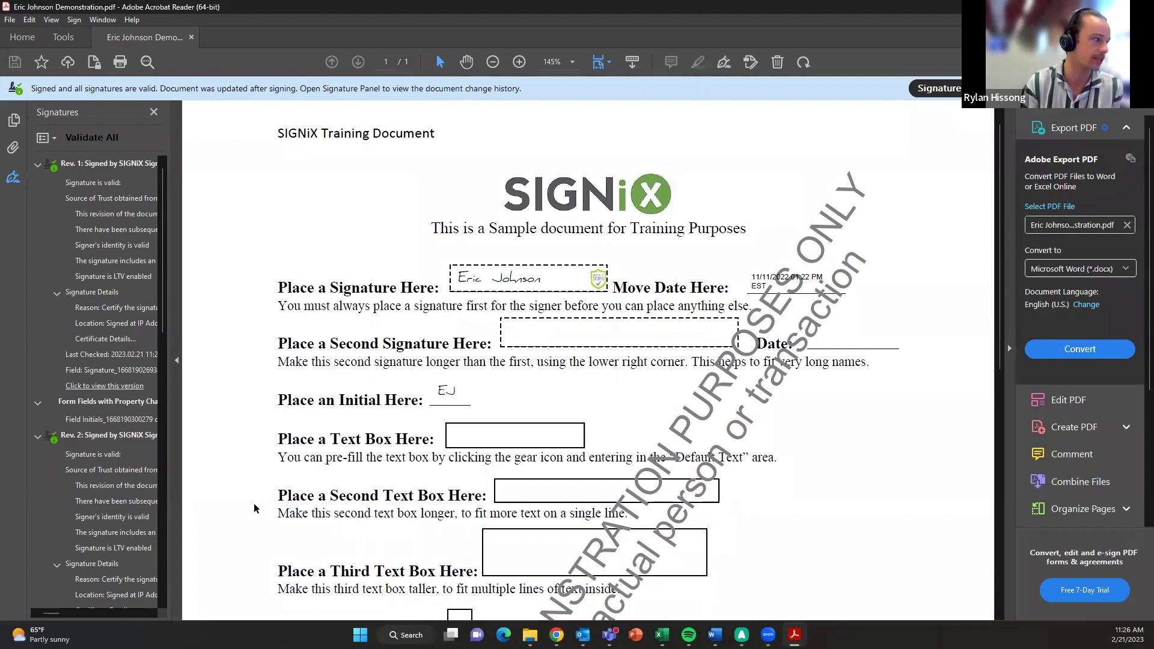
click(512, 281)
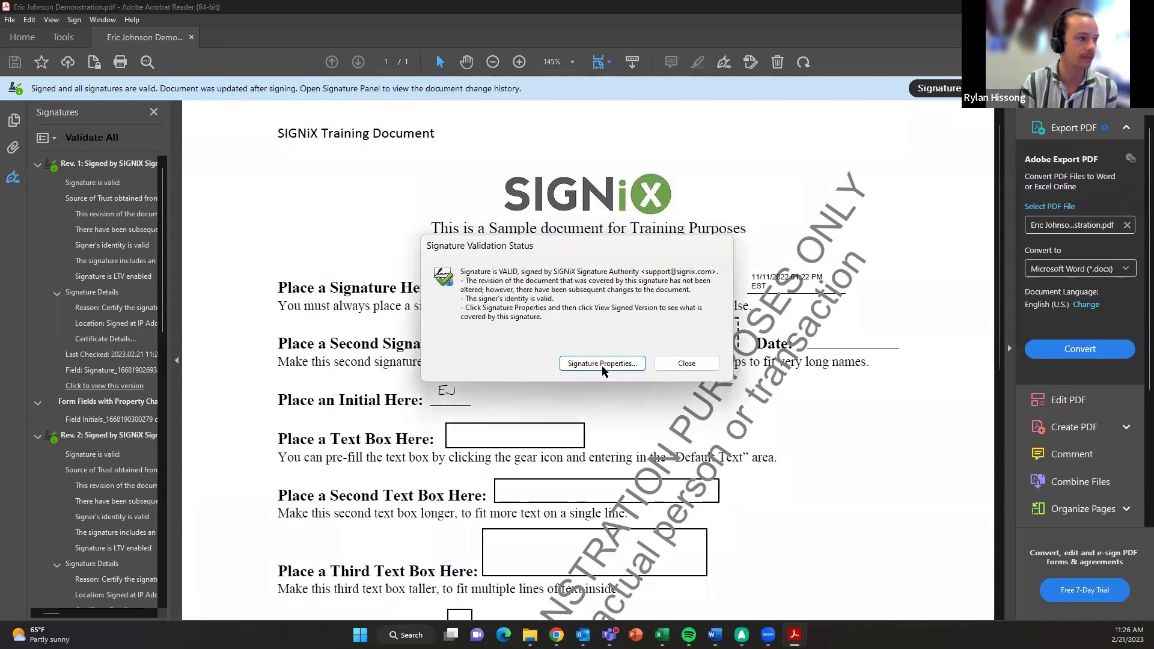
click(602, 363)
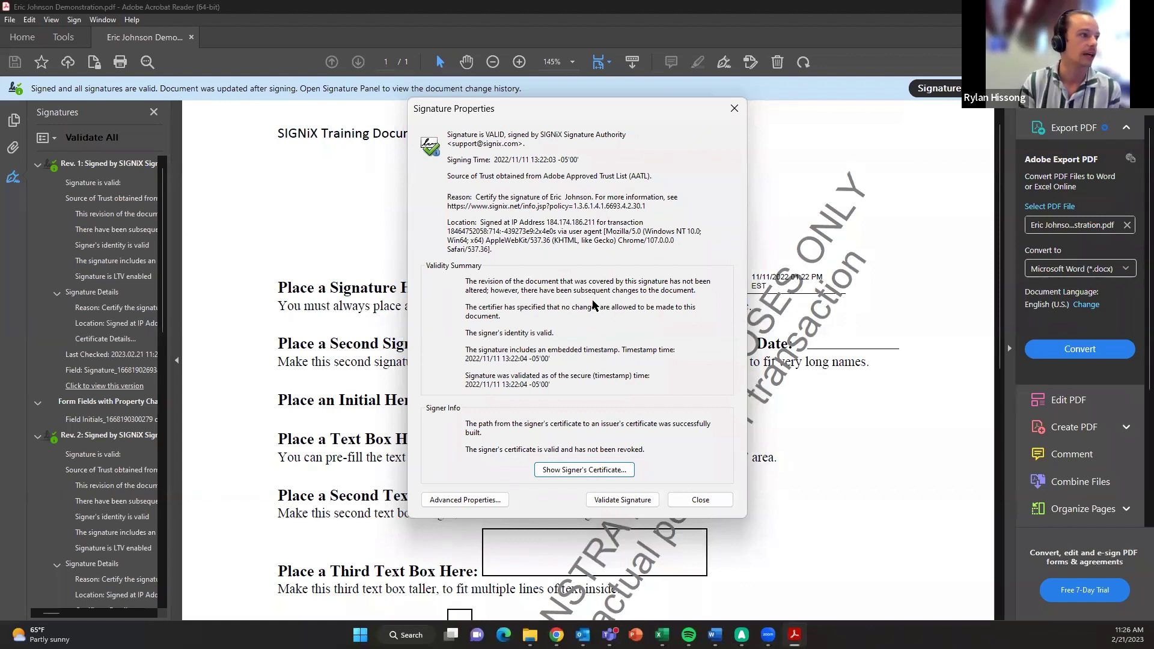
- Open the GlobalSign GCC R6 AATL CA 2020 certificate and review its legal notice, policies, trust and revocation
click(575, 470)
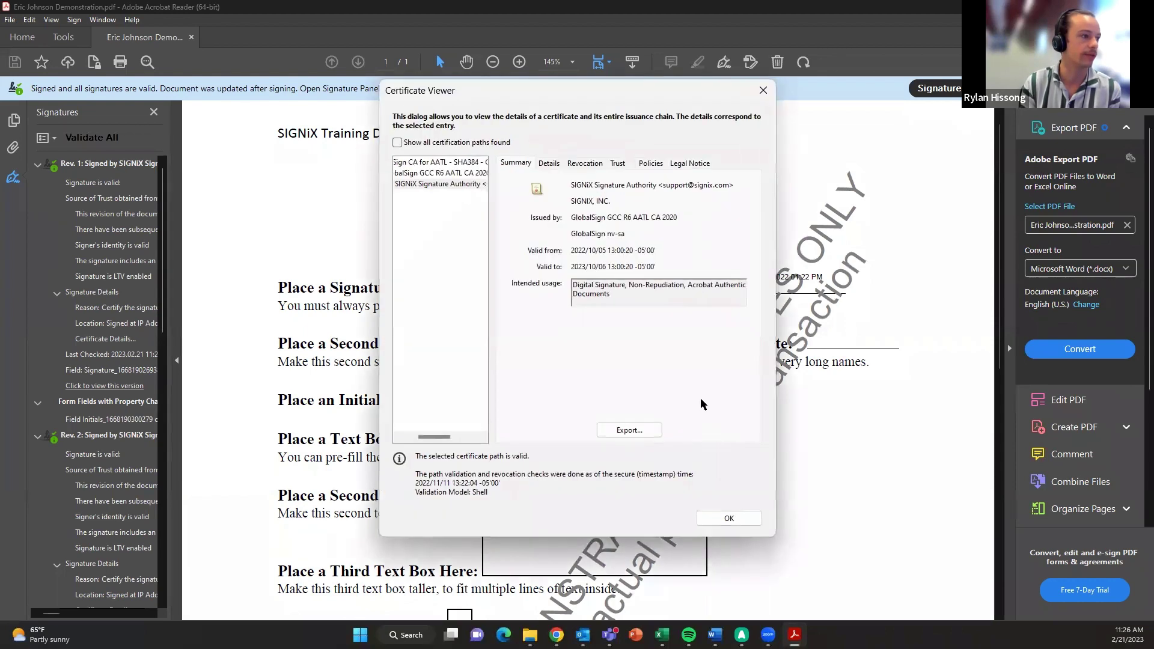
click(448, 173)
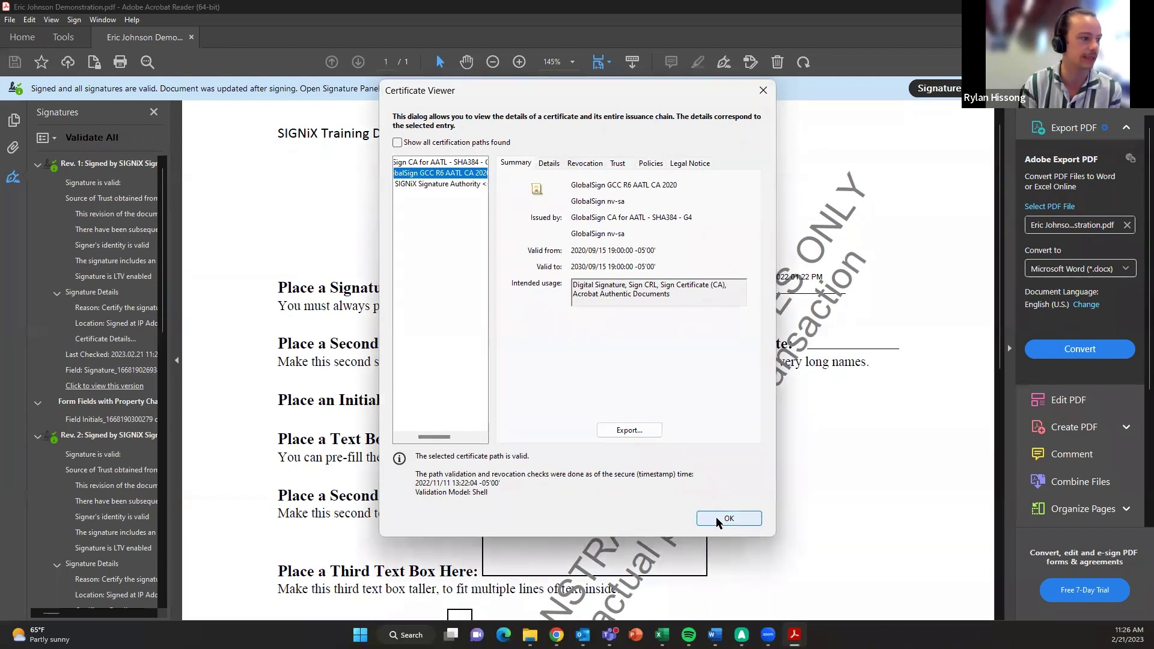
click(688, 163)
click(647, 165)
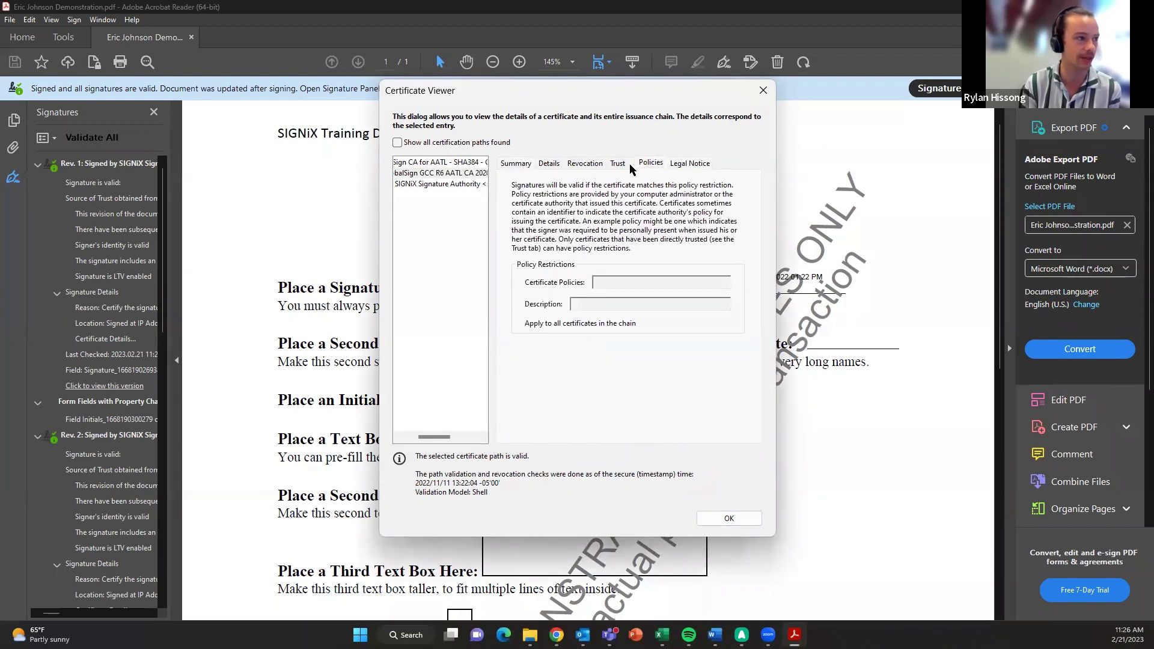
click(620, 164)
click(593, 168)
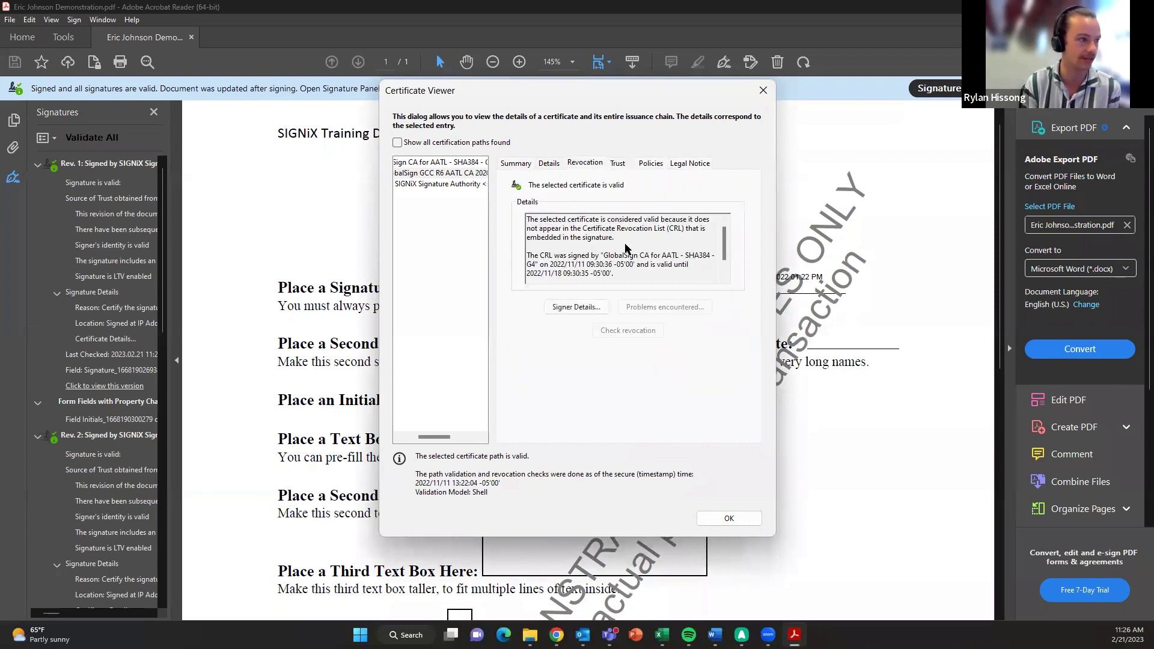
scroll(622, 270, down, 2)
scroll(622, 270, up, 3)
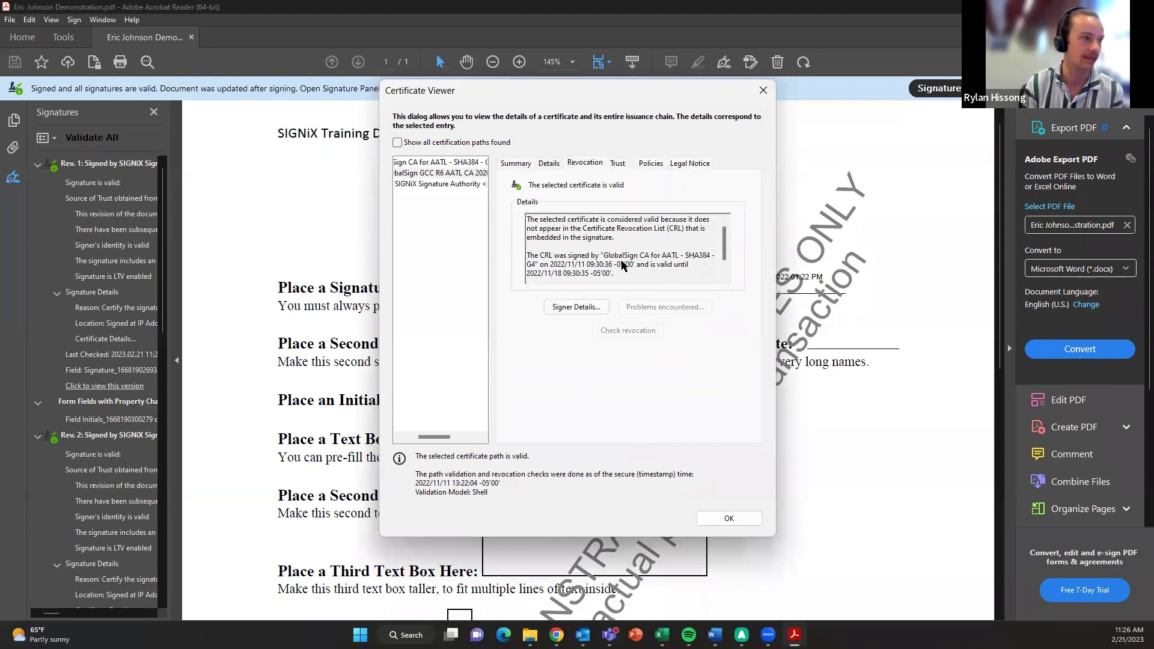
- Review the certificate's details and raw X.509 data, then close the certificate viewer
click(548, 164)
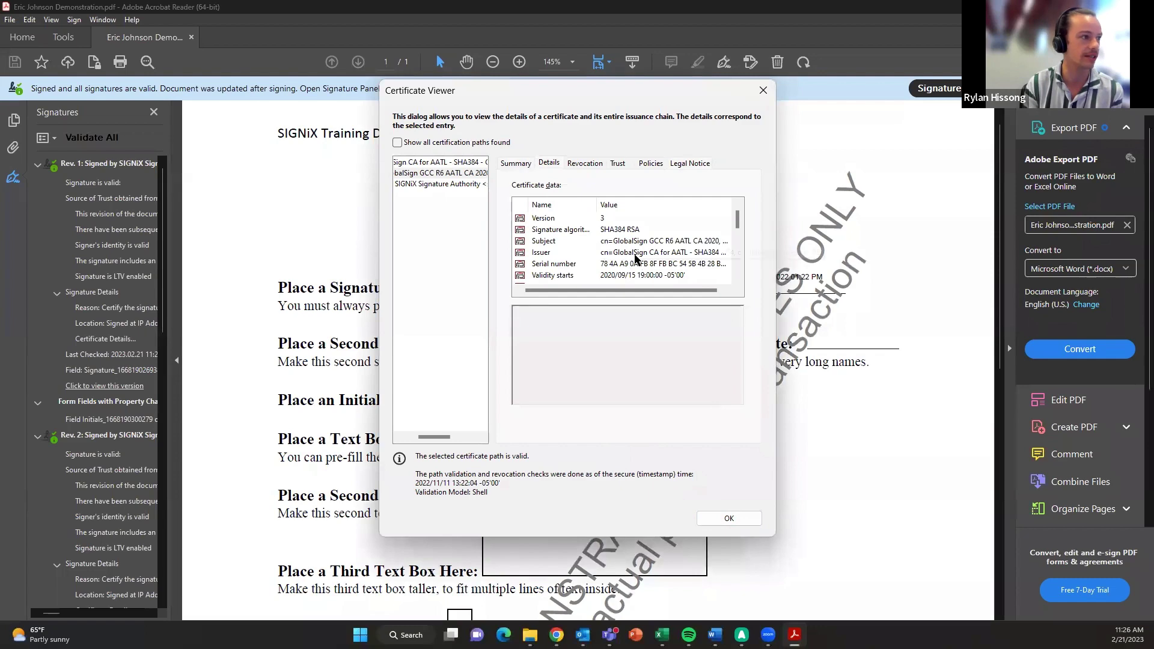
scroll(636, 259, down, 4)
scroll(637, 262, down, 1)
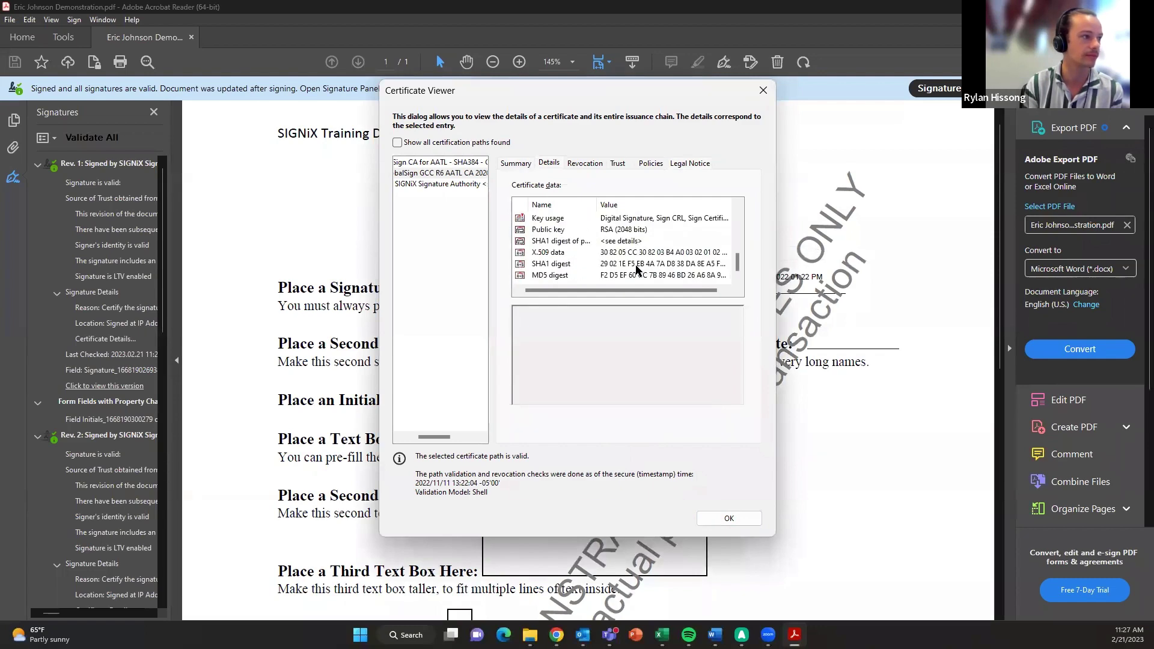
click(628, 252)
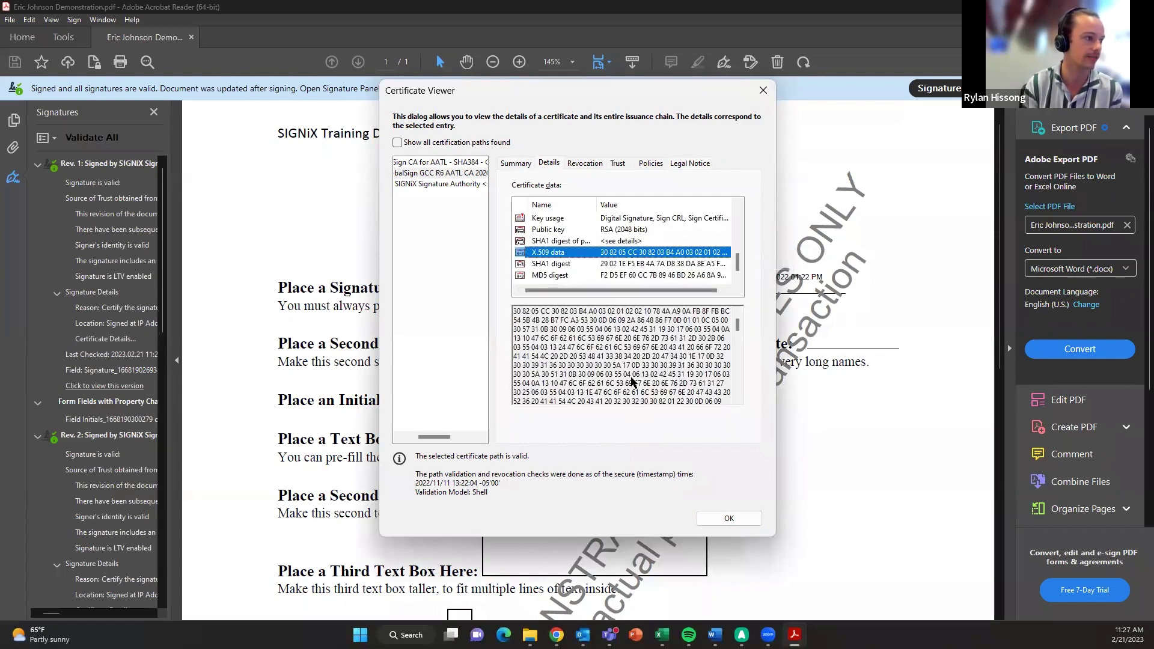
scroll(646, 382, down, 3)
scroll(646, 381, down, 6)
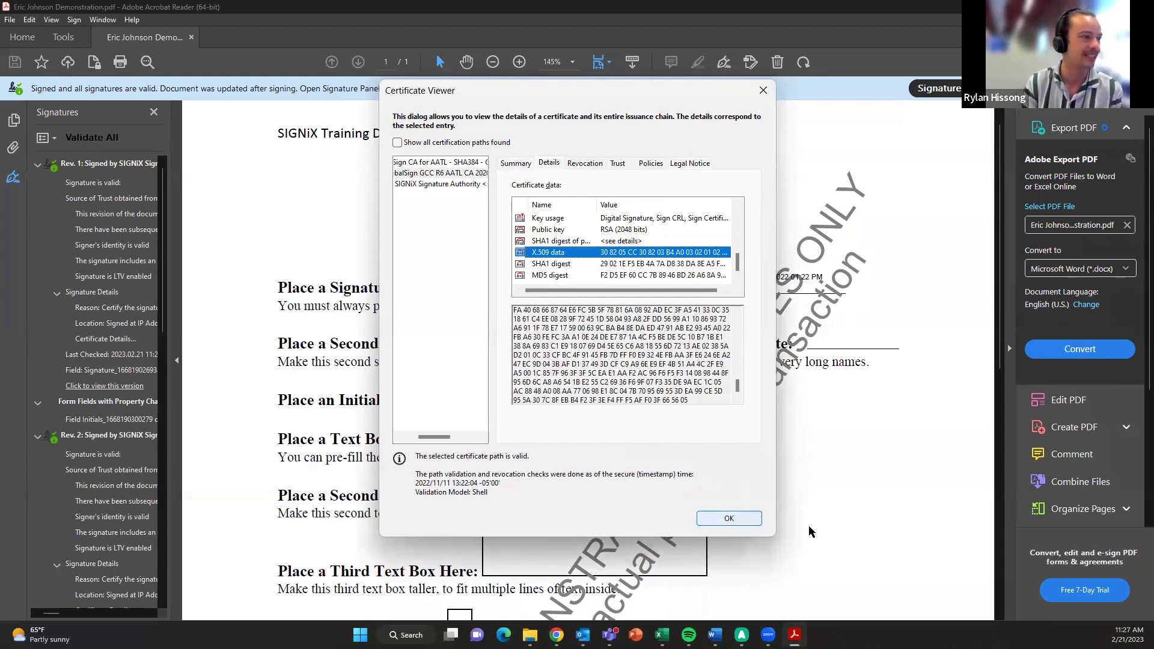
click(731, 519)
- Close Signature Properties and browse the signing revisions, locating the page 1 stamp annotation
click(691, 500)
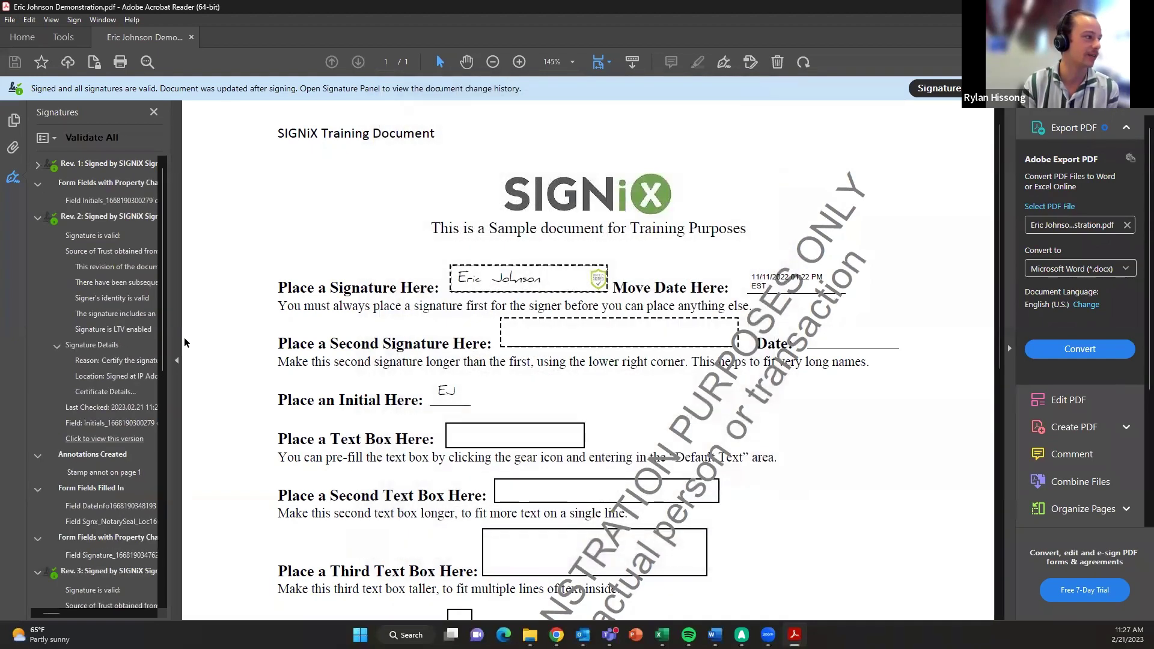
scroll(102, 360, down, 5)
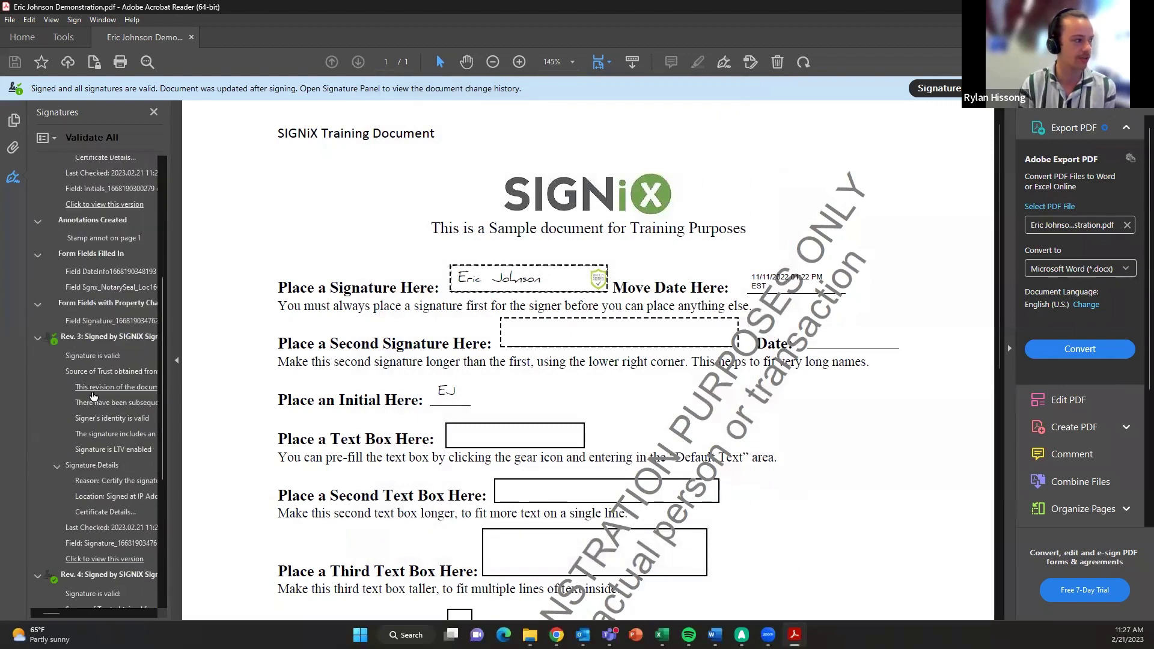
scroll(100, 401, down, 1)
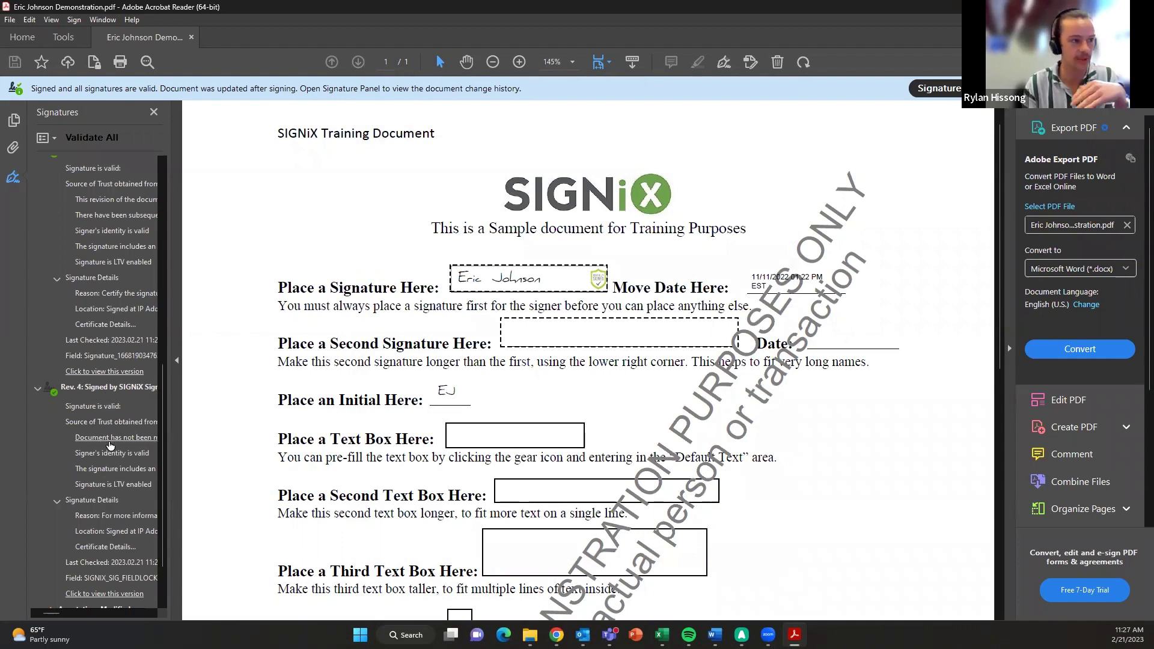
scroll(110, 445, down, 1)
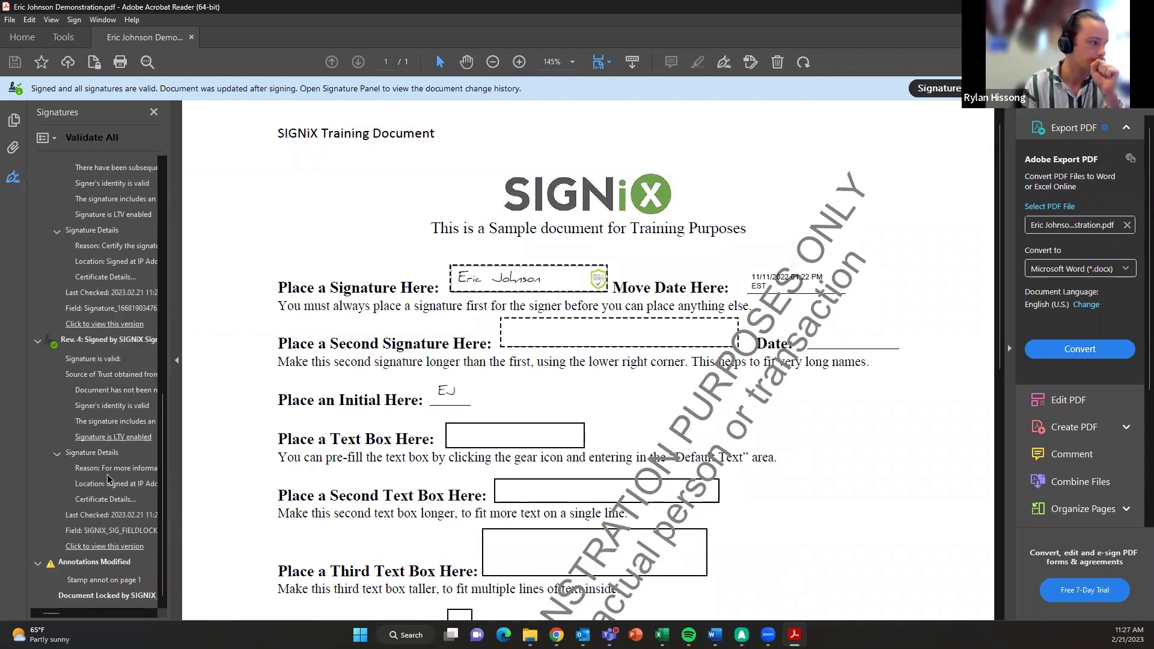
scroll(96, 494, up, 10)
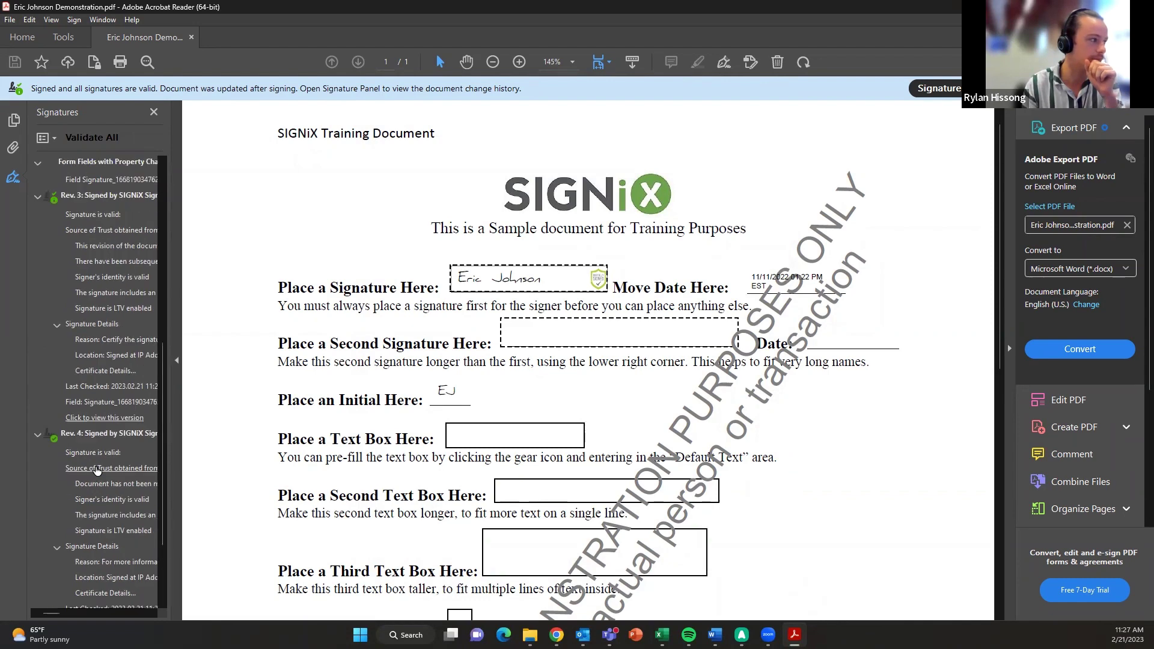
click(85, 425)
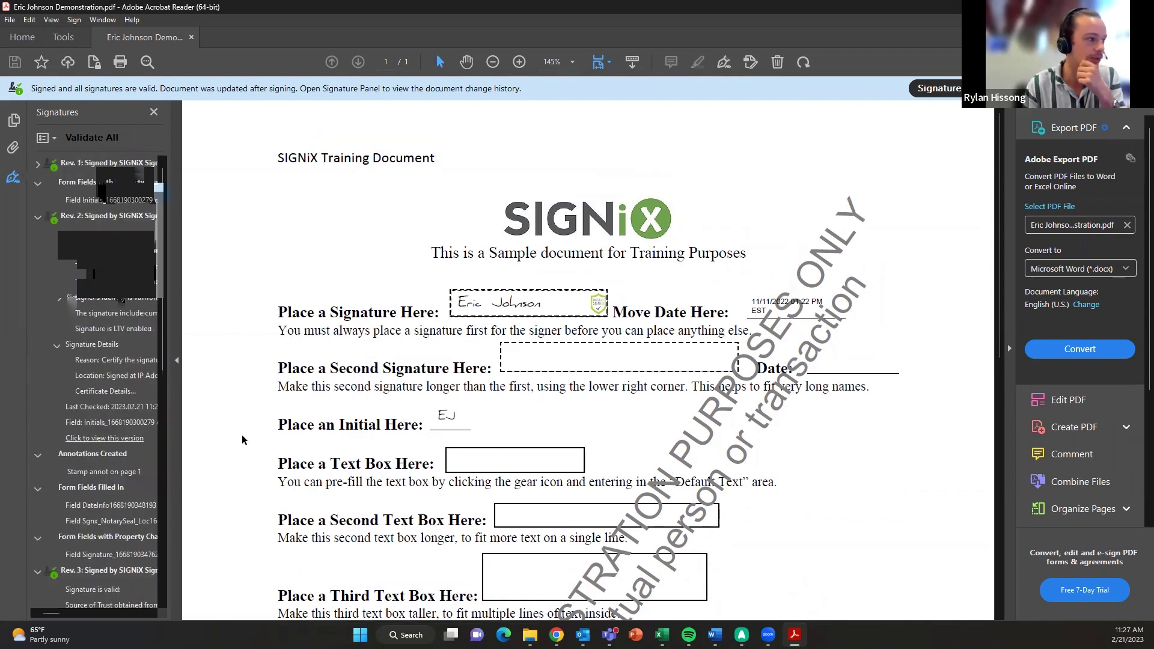
scroll(622, 434, down, 1)
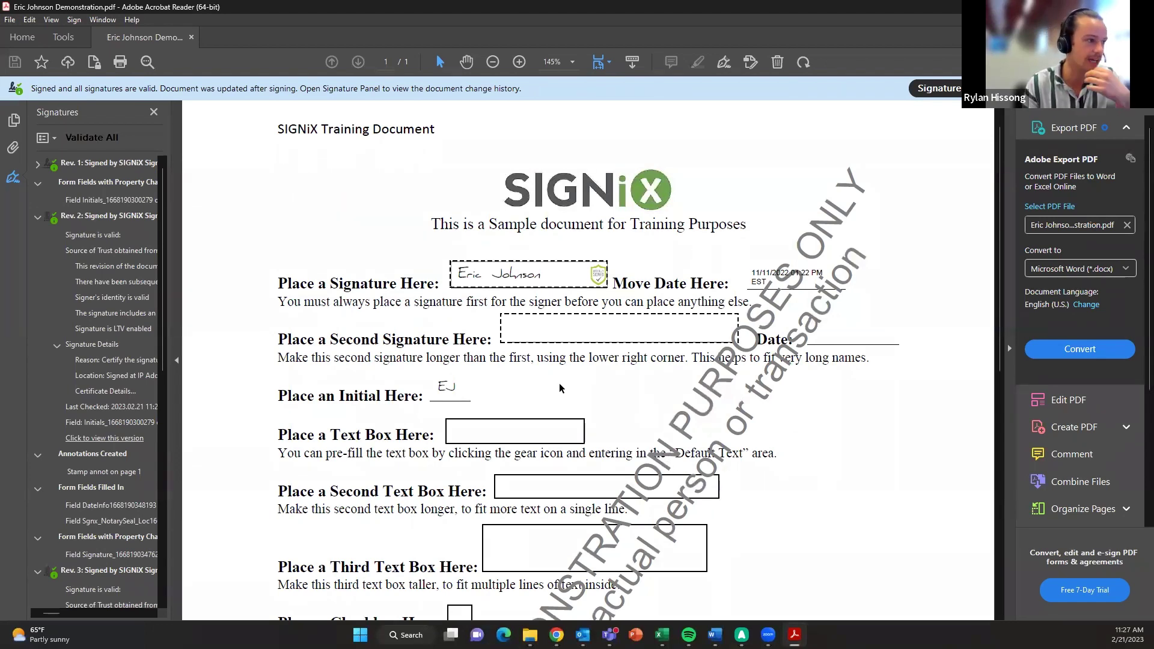
- Confirm the EJ initials signature is valid, then quit Acrobat Reader
click(454, 392)
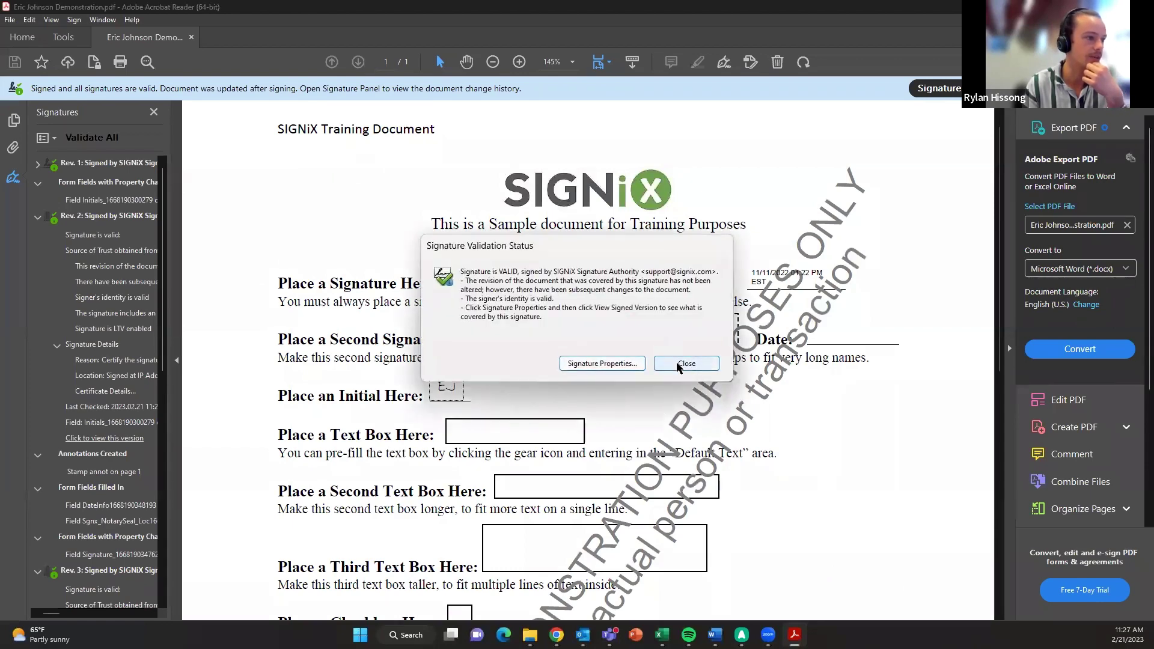
click(683, 363)
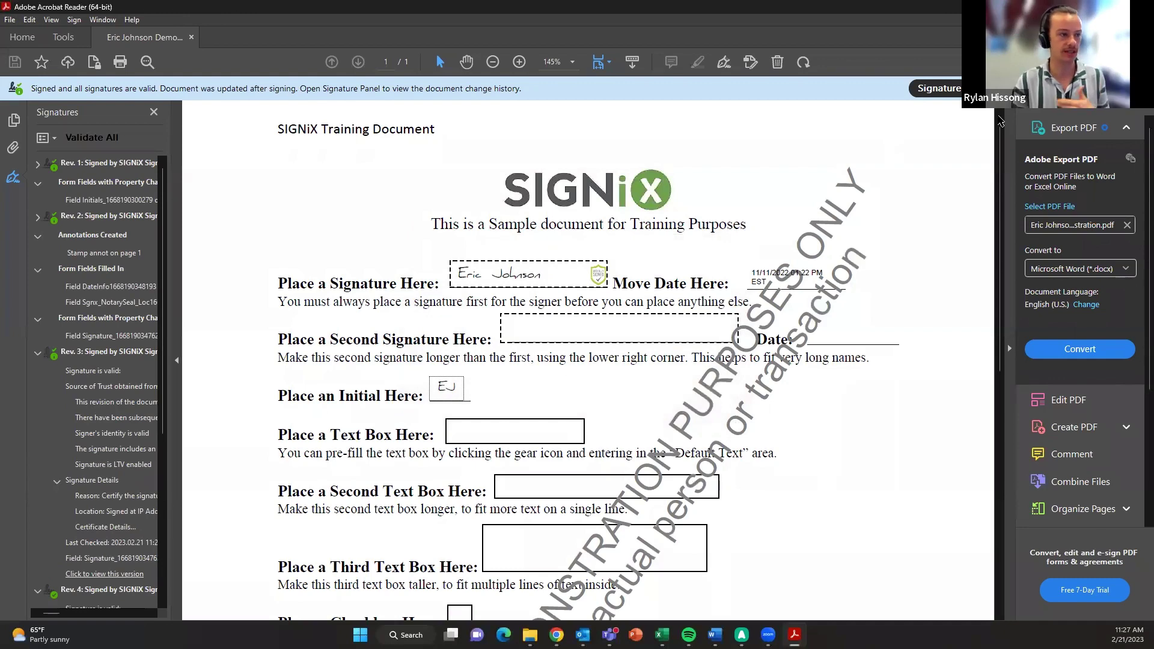
key(alt+F4)
key(alt+F4)
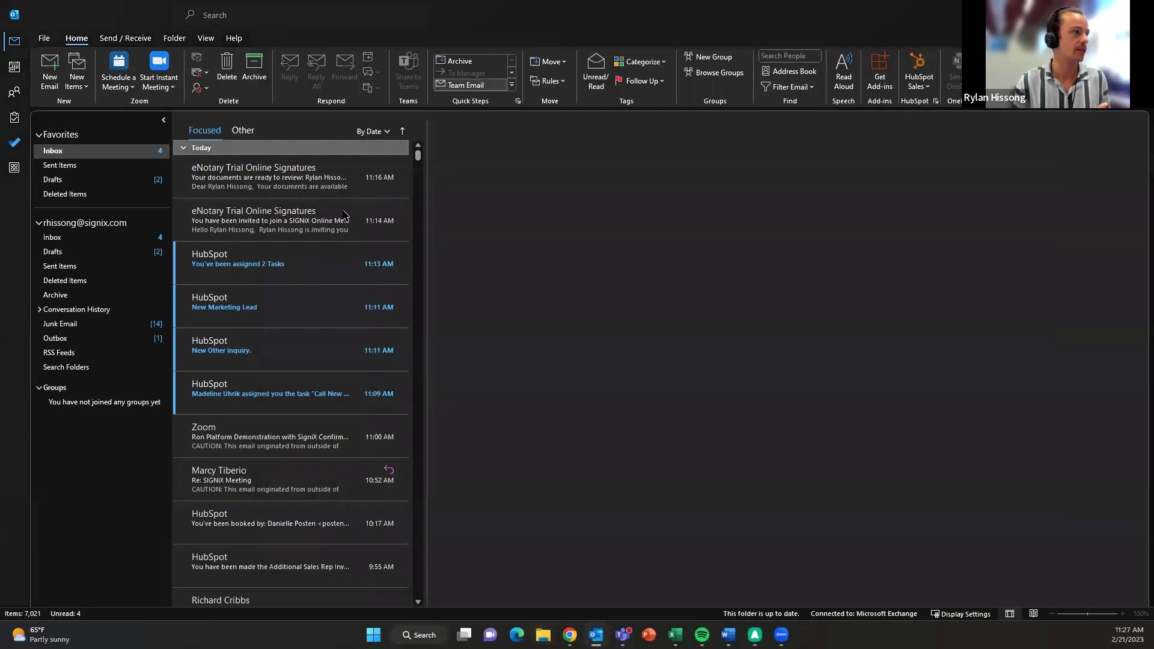
- Review the eNotary emails and the Other inbox, ending on 'Your documents are ready to review'
click(293, 173)
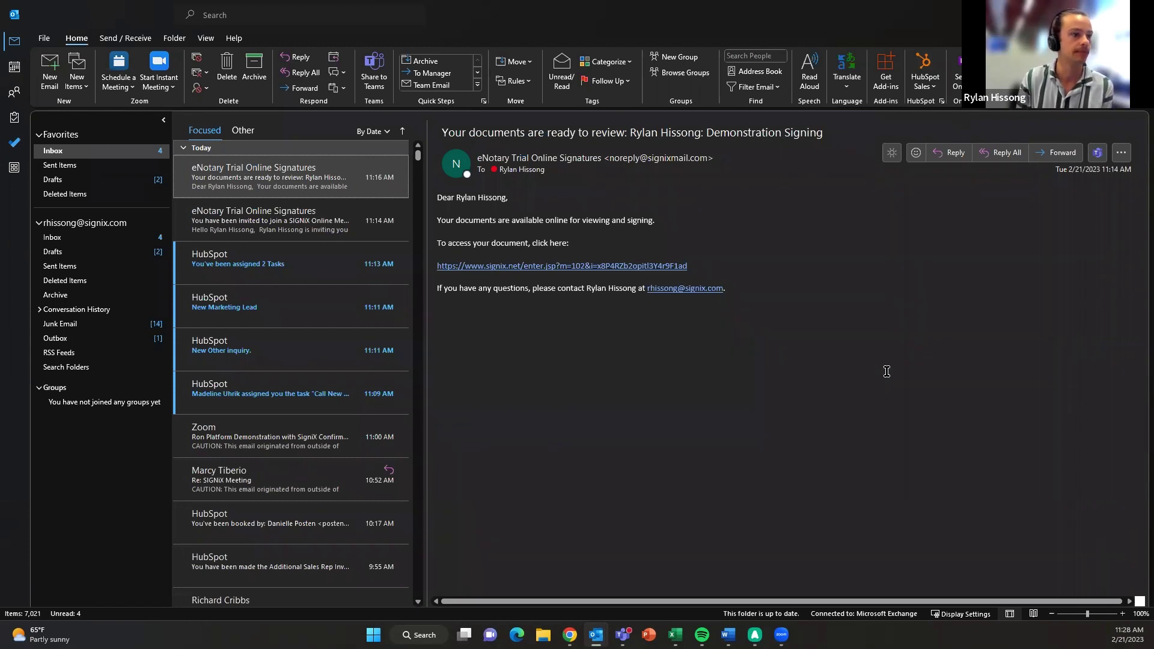
click(322, 236)
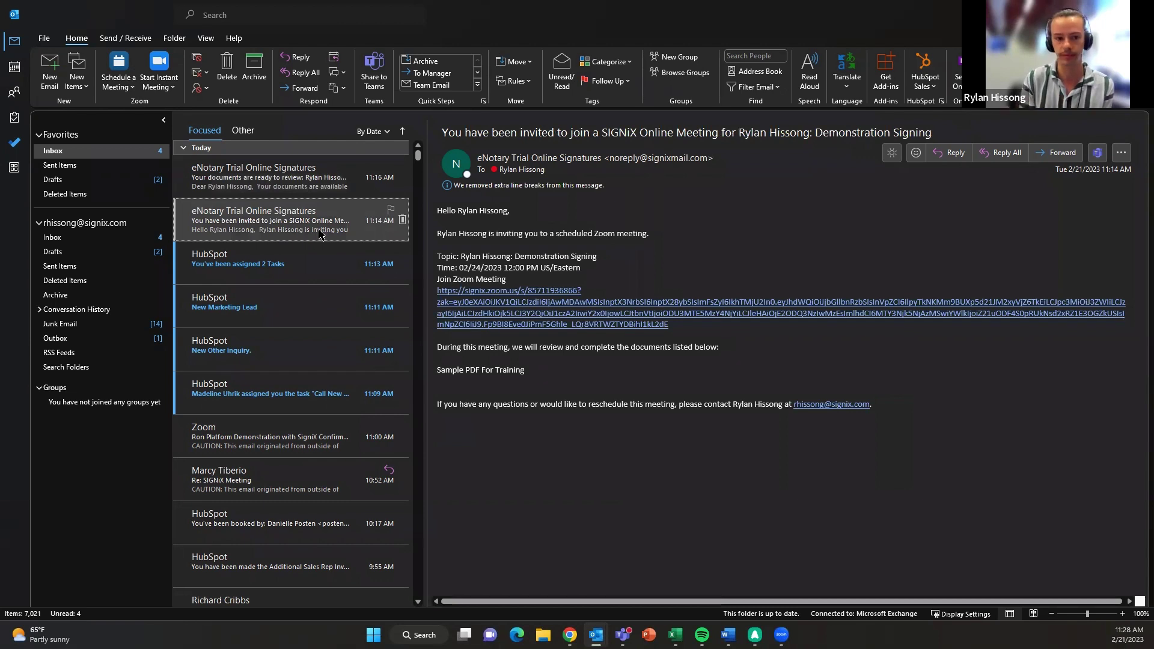
click(285, 178)
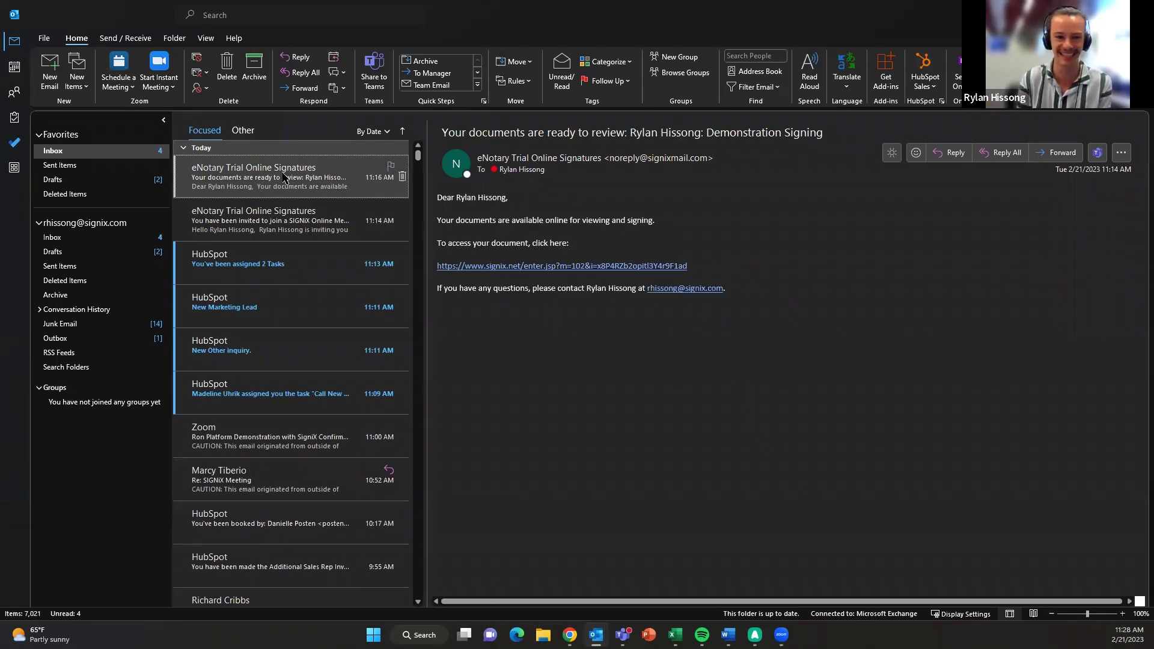
click(252, 148)
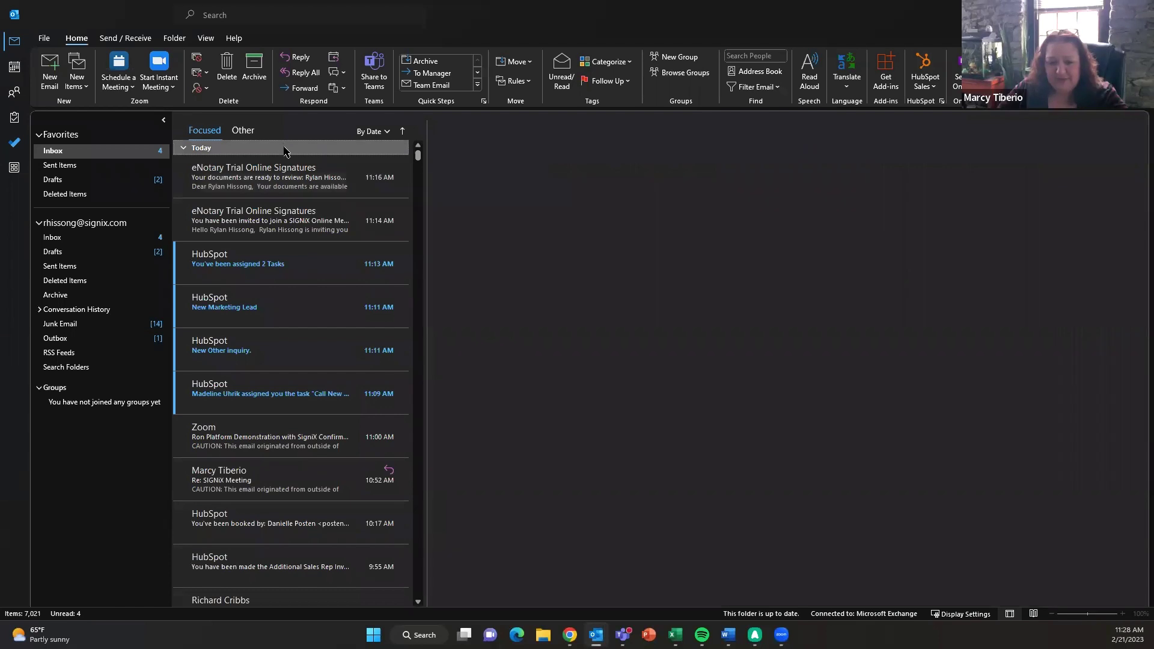
click(242, 131)
click(204, 131)
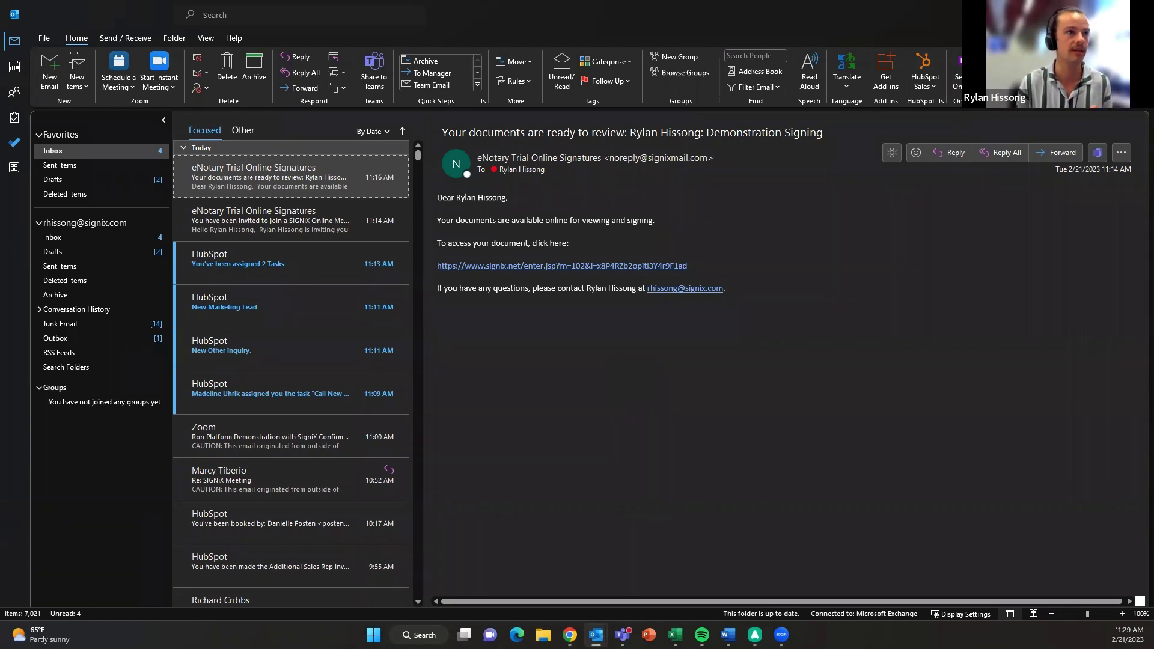
- Bring Chrome back to the SIGNiX tab and dismiss the session timeout message
key(super+d)
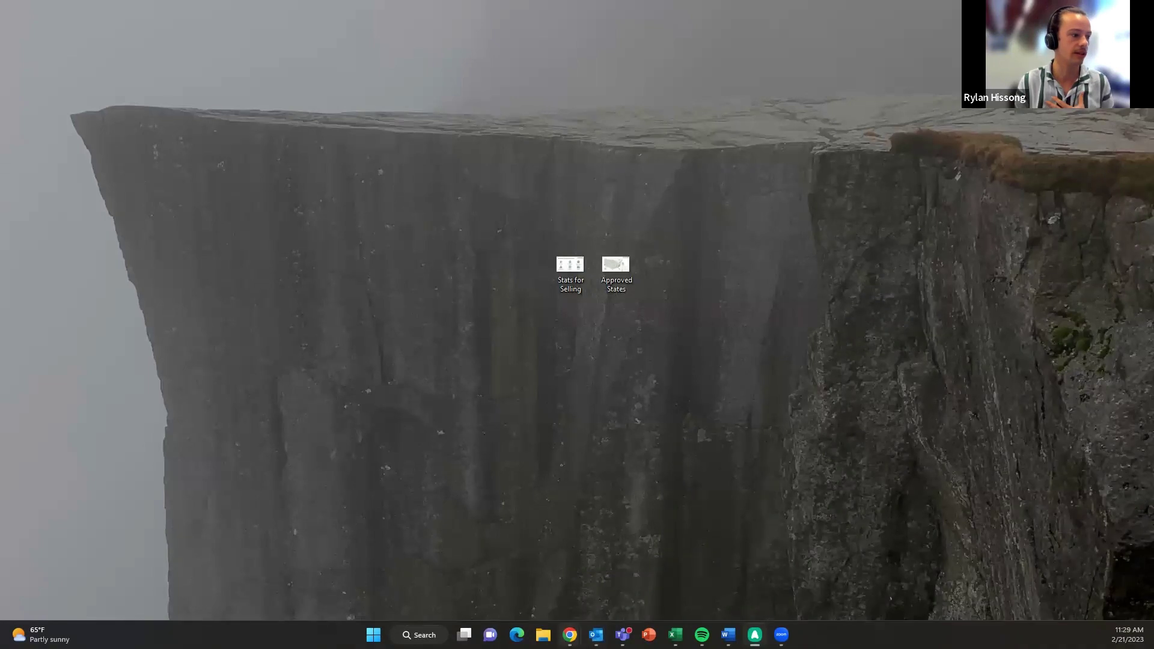
mouse_move(570, 634)
click(699, 577)
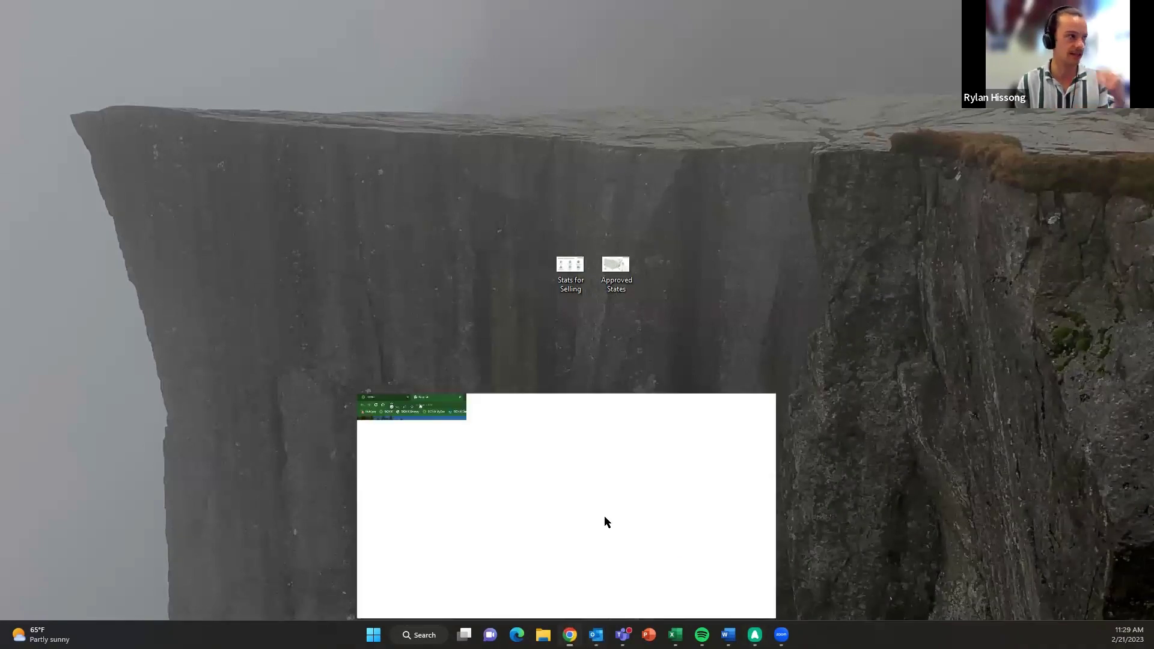
key(ctrl+shift+Tab)
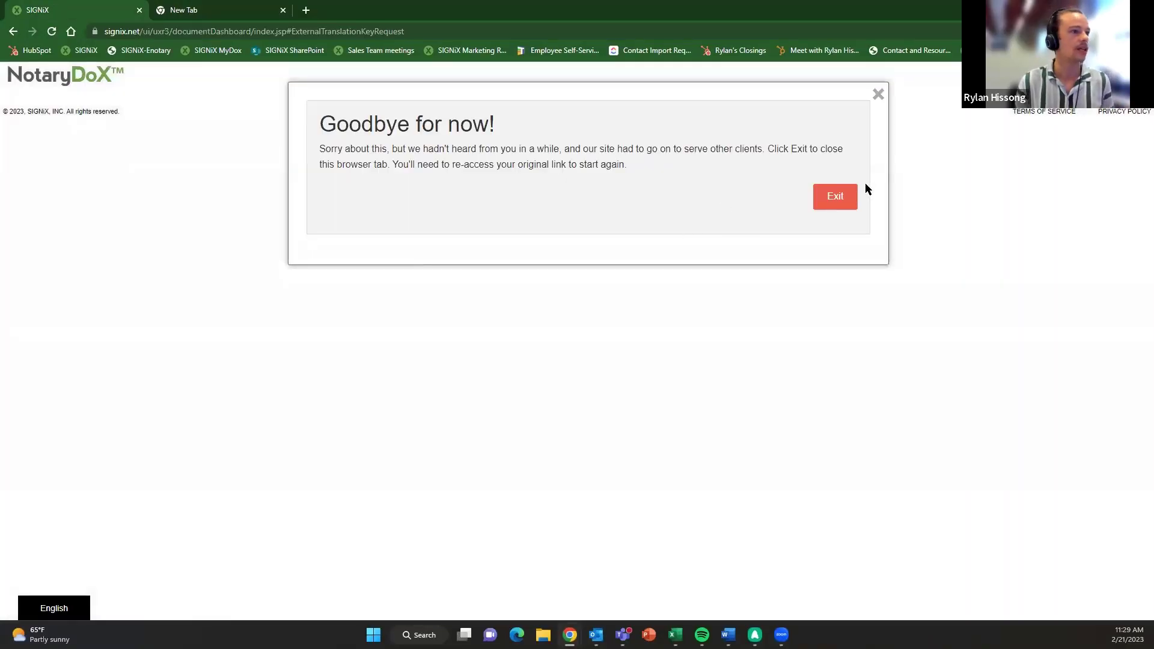
click(845, 199)
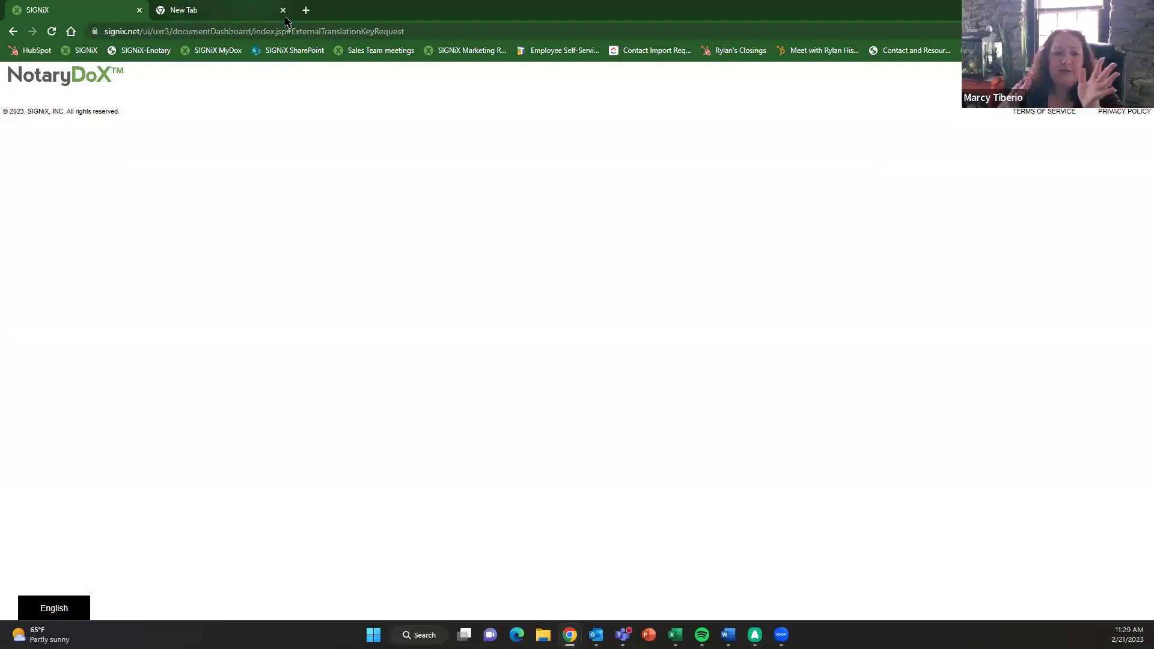
- Close the empty tabs, sign in with the password, and open the Demonstration Signing transaction
click(264, 10)
click(283, 10)
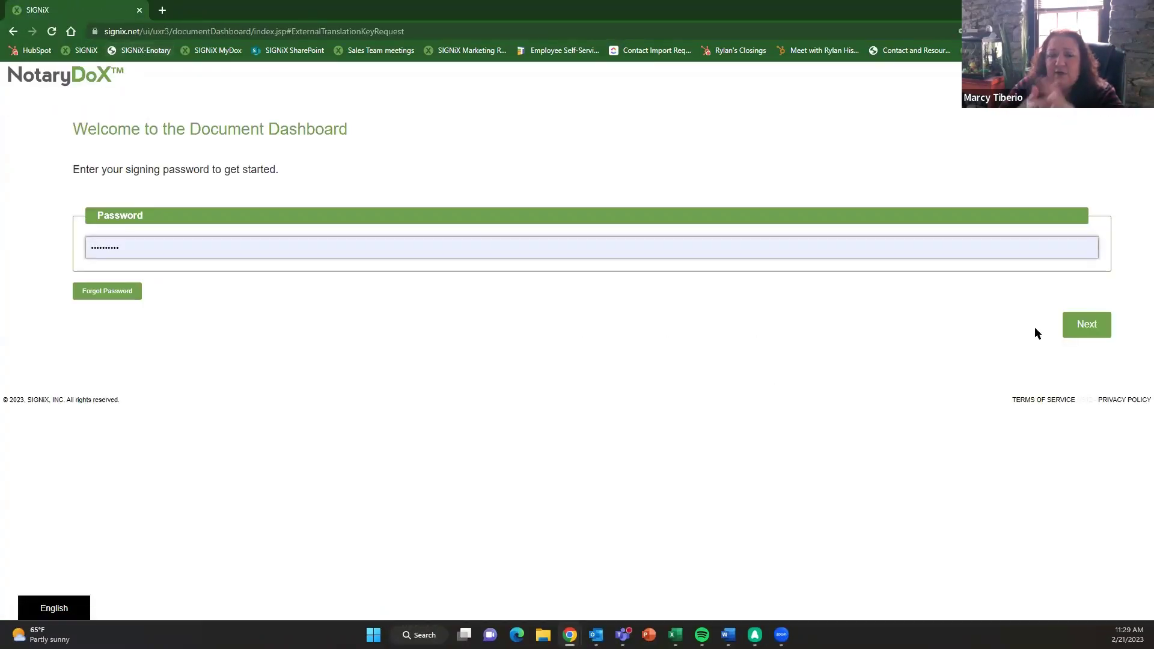
click(1088, 322)
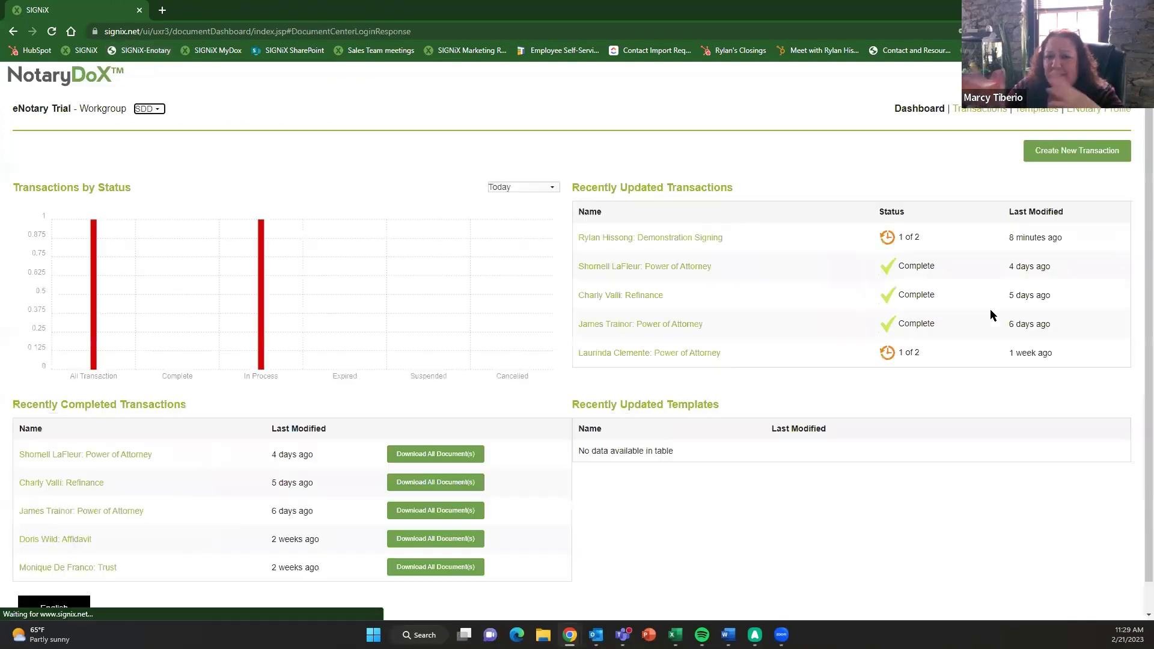
click(662, 238)
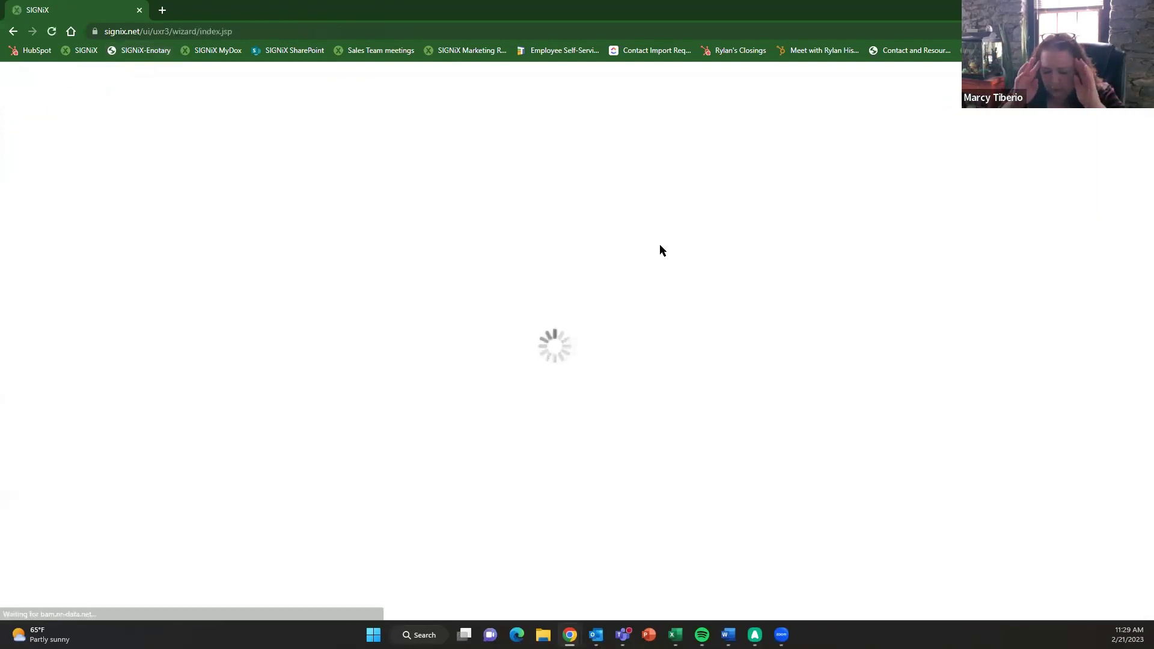
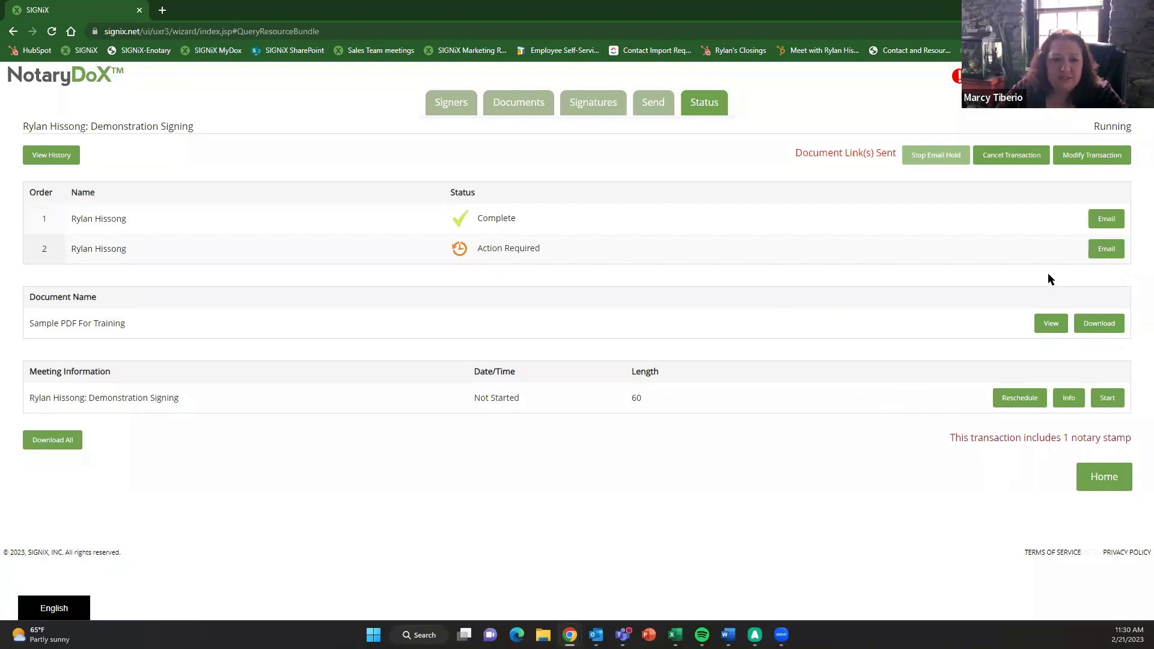
- Email the pickup link to the Notary from the second signer row and dismiss the sent confirmation
click(1104, 250)
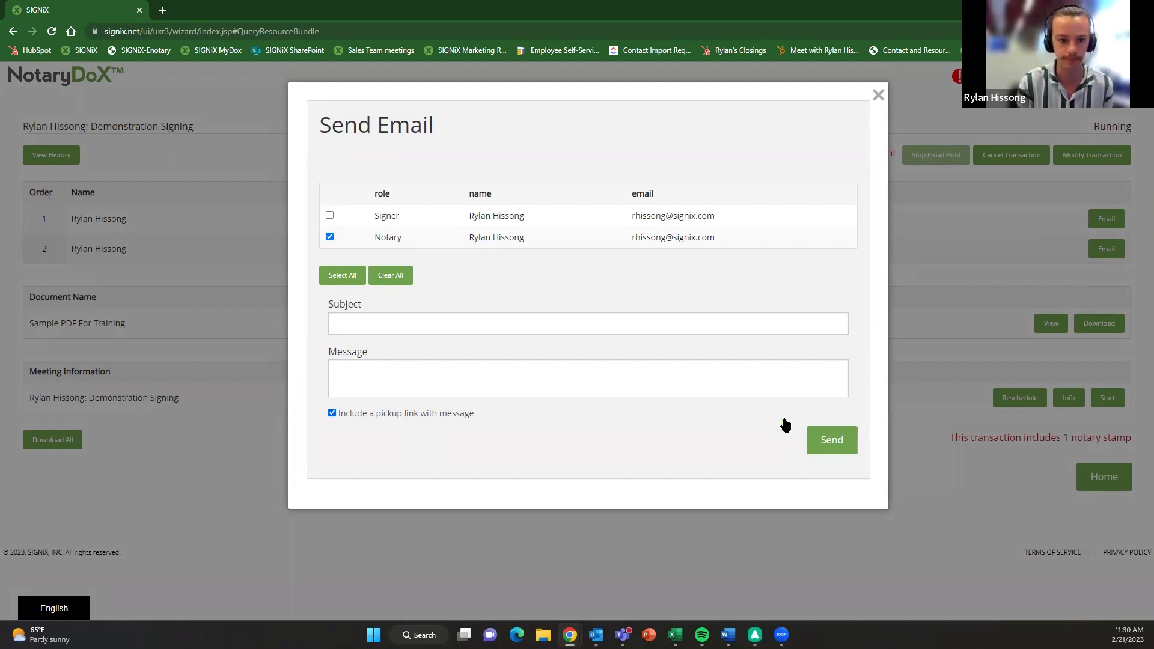
click(829, 442)
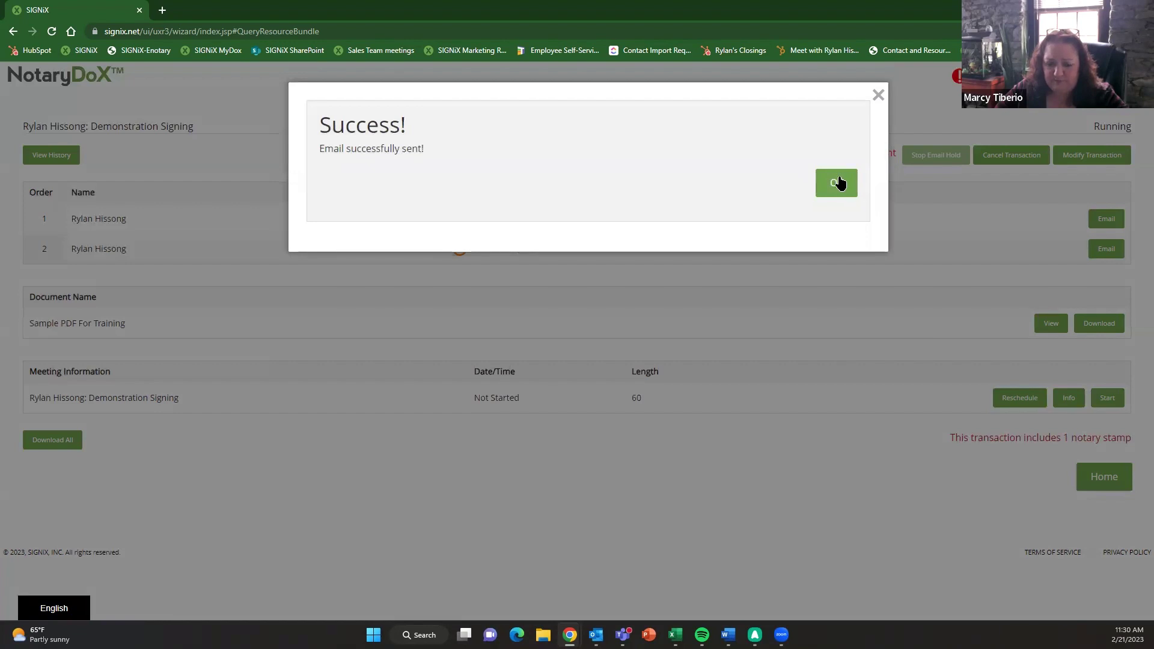
click(839, 183)
mouse_move(596, 631)
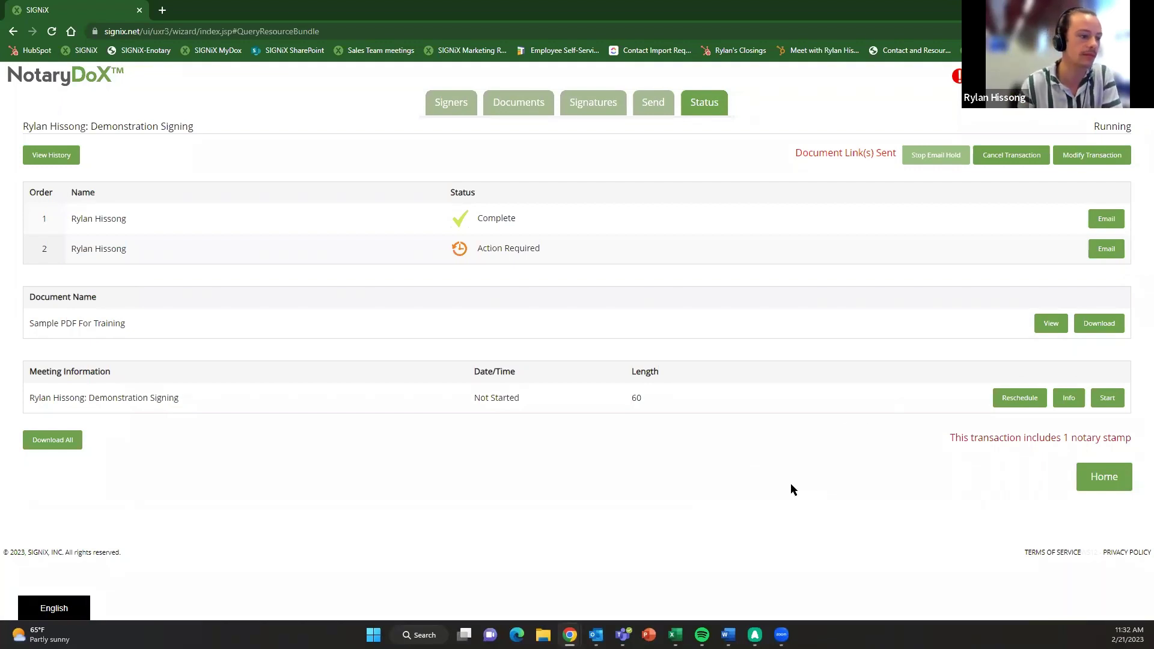
- In Outlook, open the 'Your documents are ready to review' email, check Other and Focused, then return to NotaryDoX
mouse_move(595, 635)
click(535, 581)
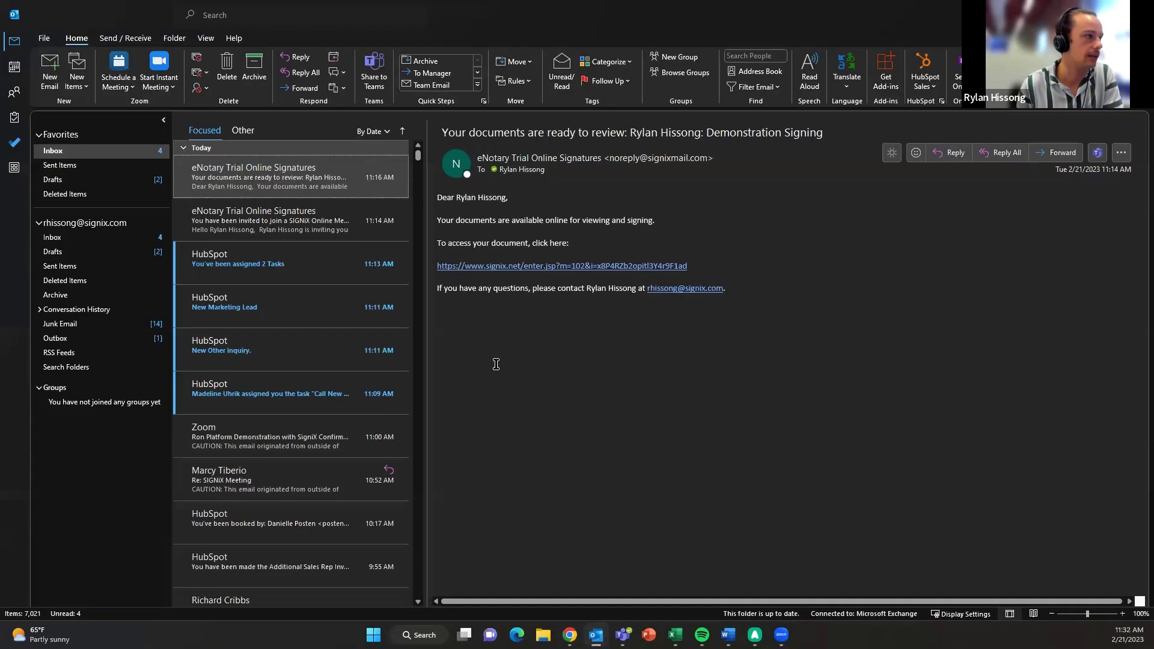
ctrl+click(288, 177)
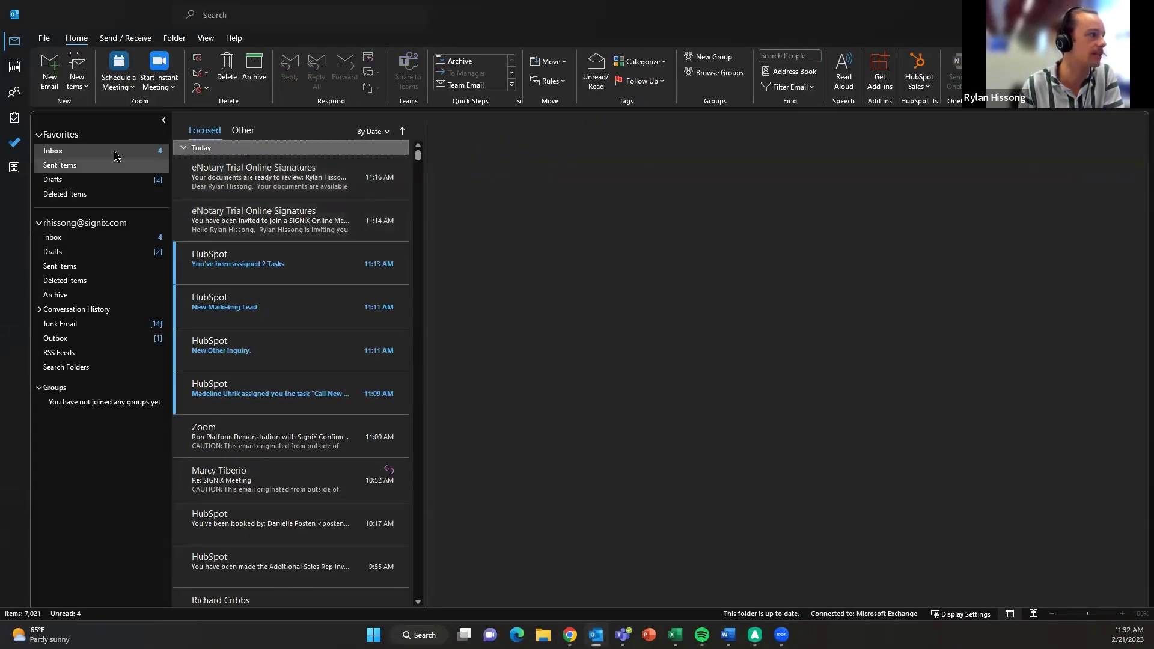
click(95, 181)
click(101, 151)
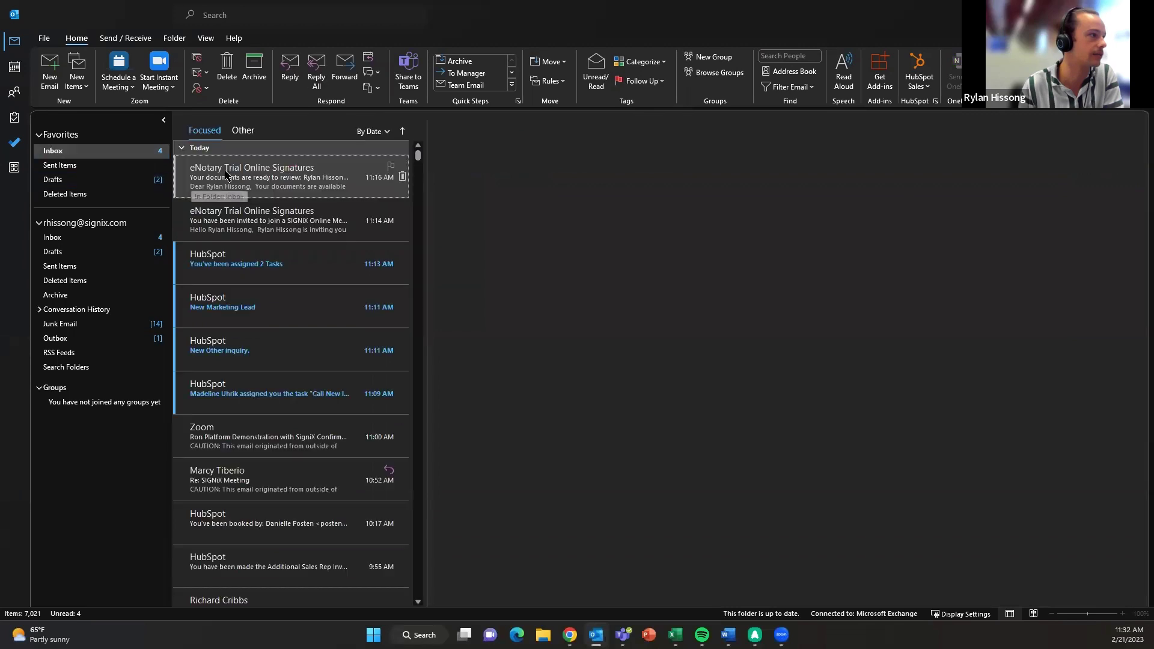
click(247, 162)
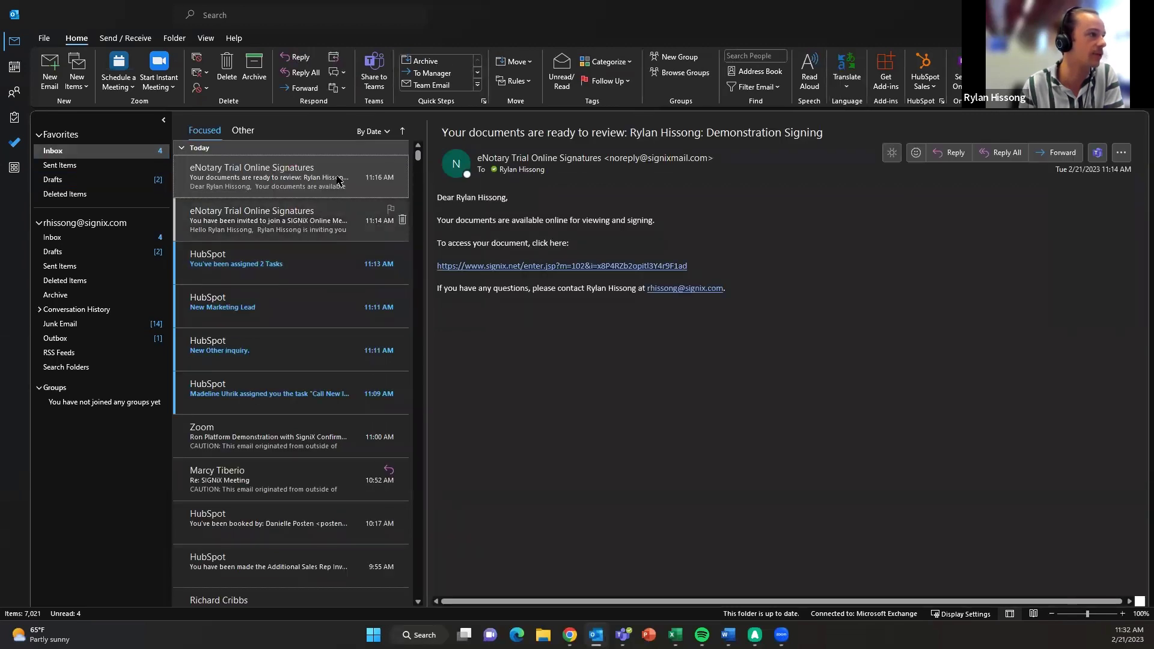
click(243, 131)
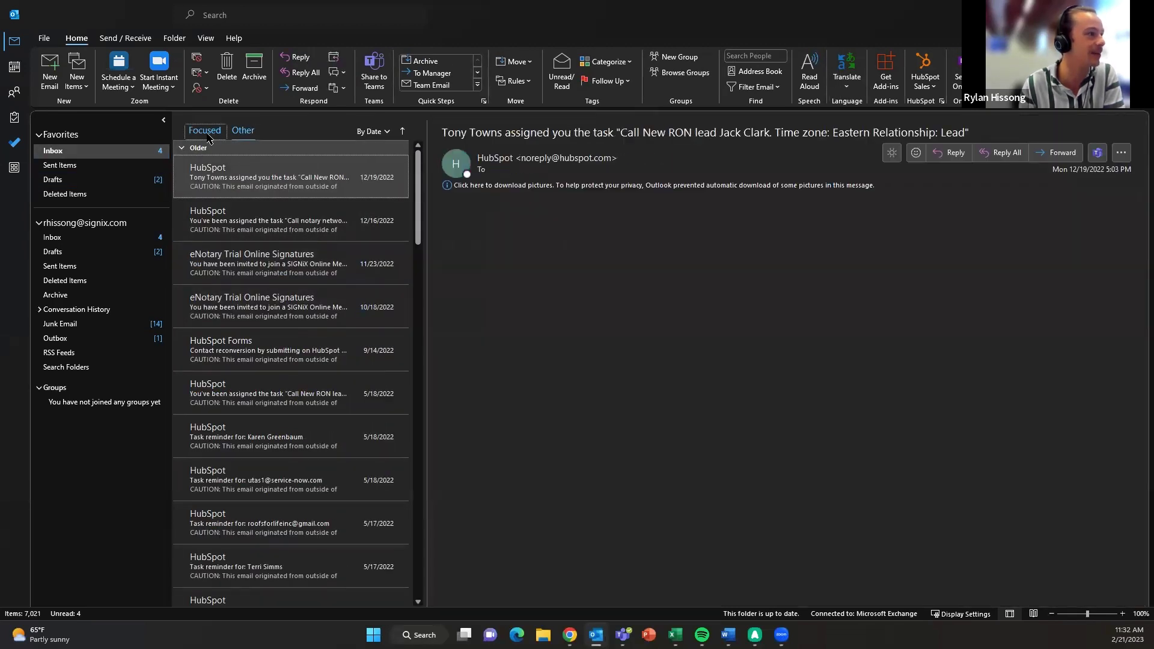
click(207, 136)
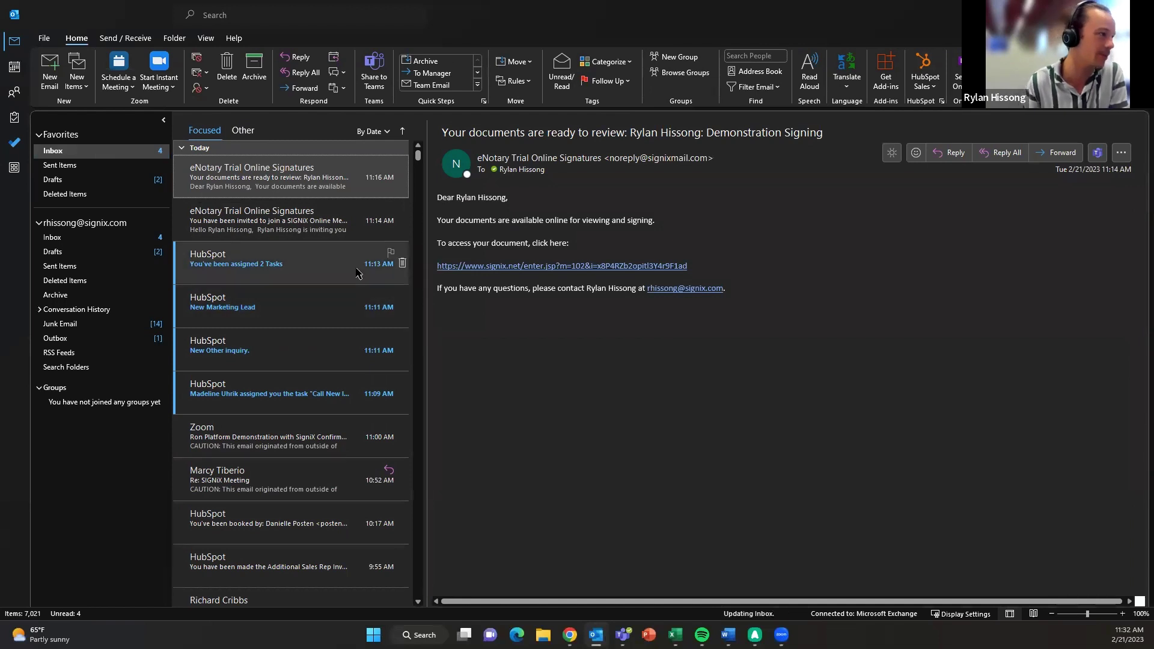
mouse_move(17, 94)
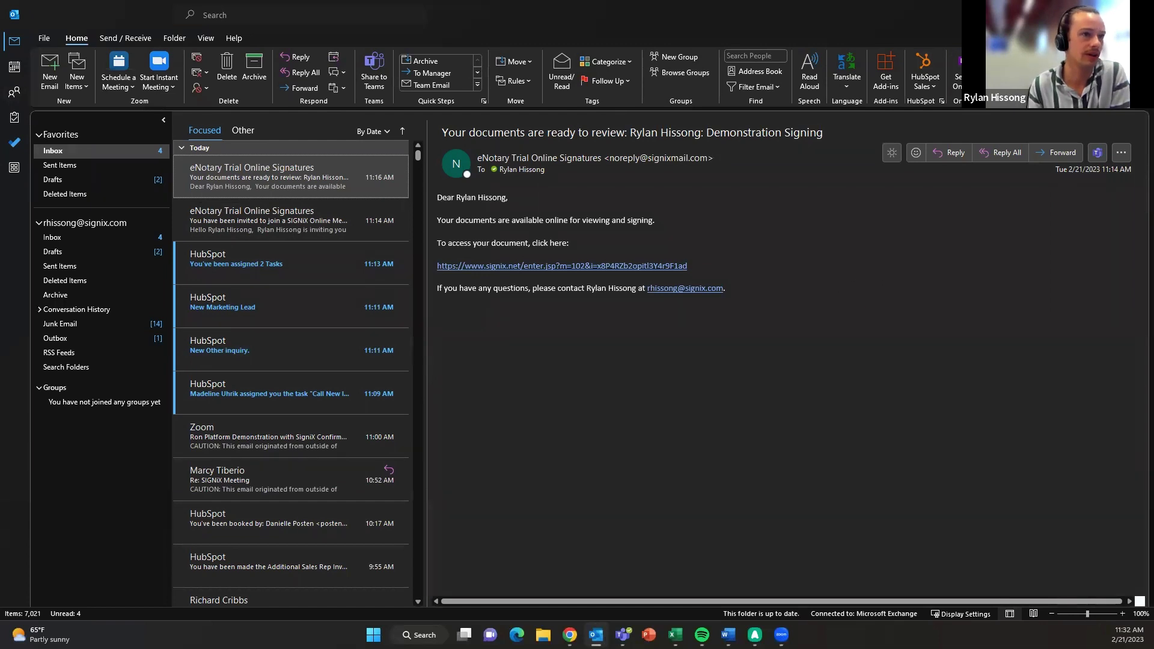
key(alt+Tab)
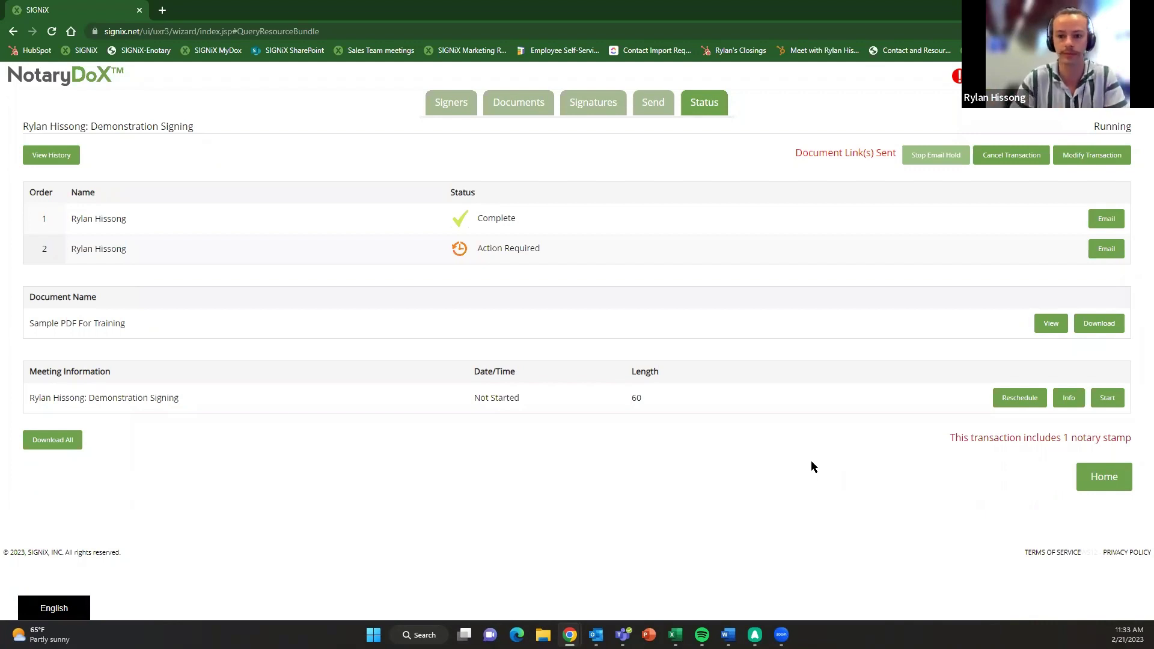
mouse_move(596, 634)
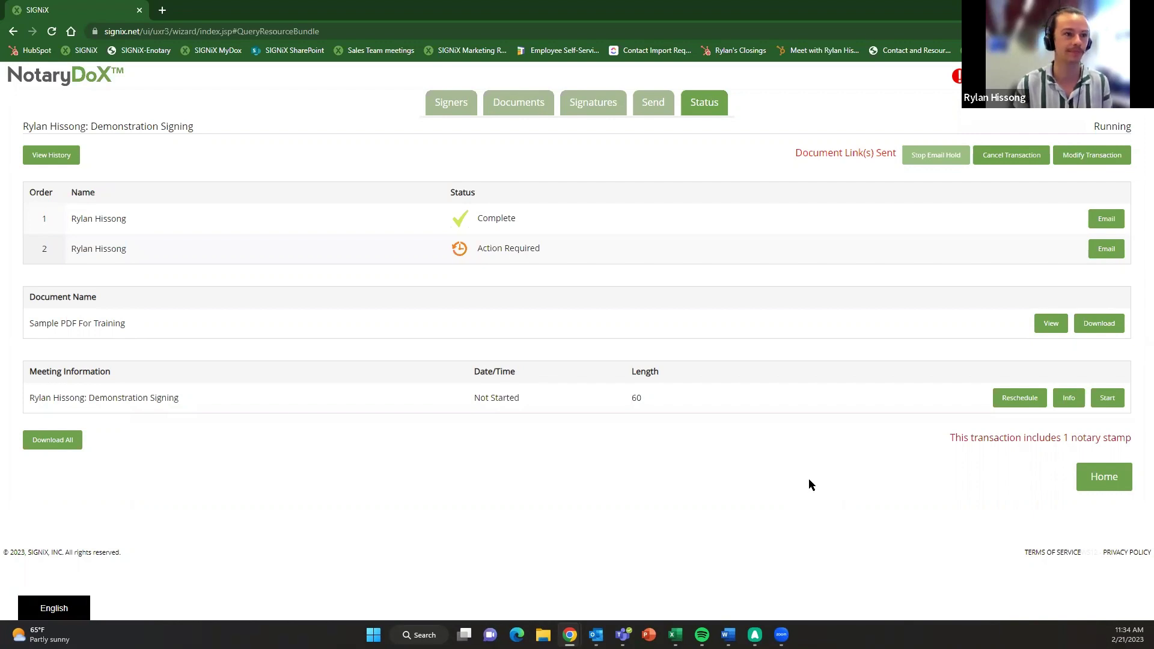
- Bring up Outlook and browse the meeting invitation and documents-ready emails across Focused and Other
click(595, 635)
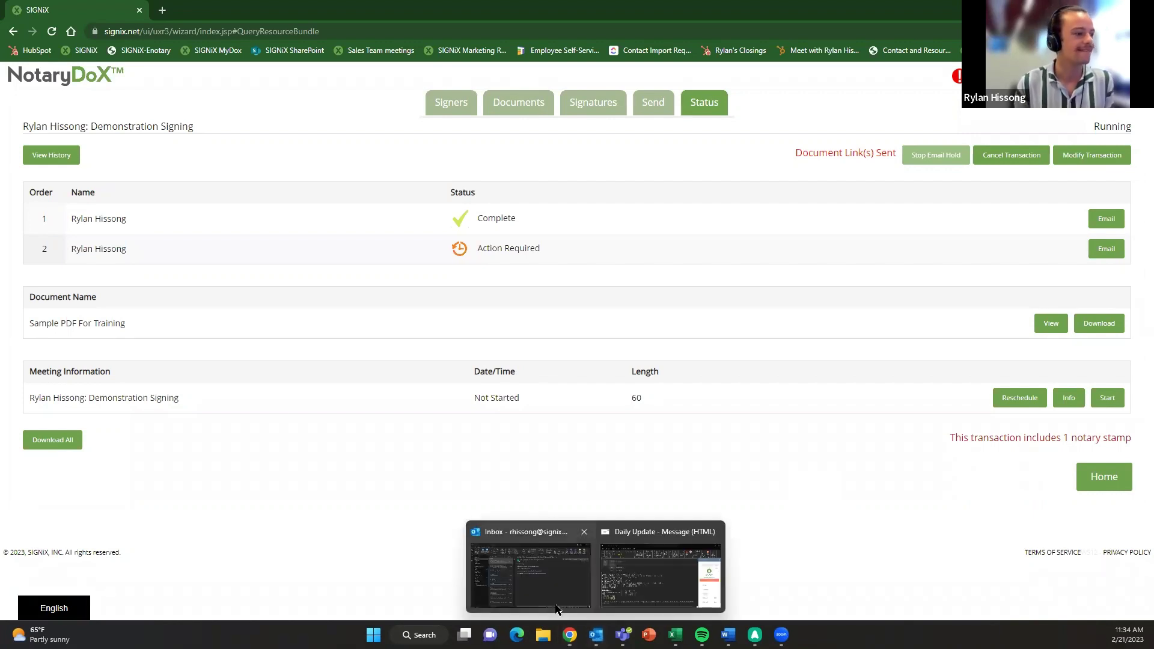
click(529, 571)
click(267, 220)
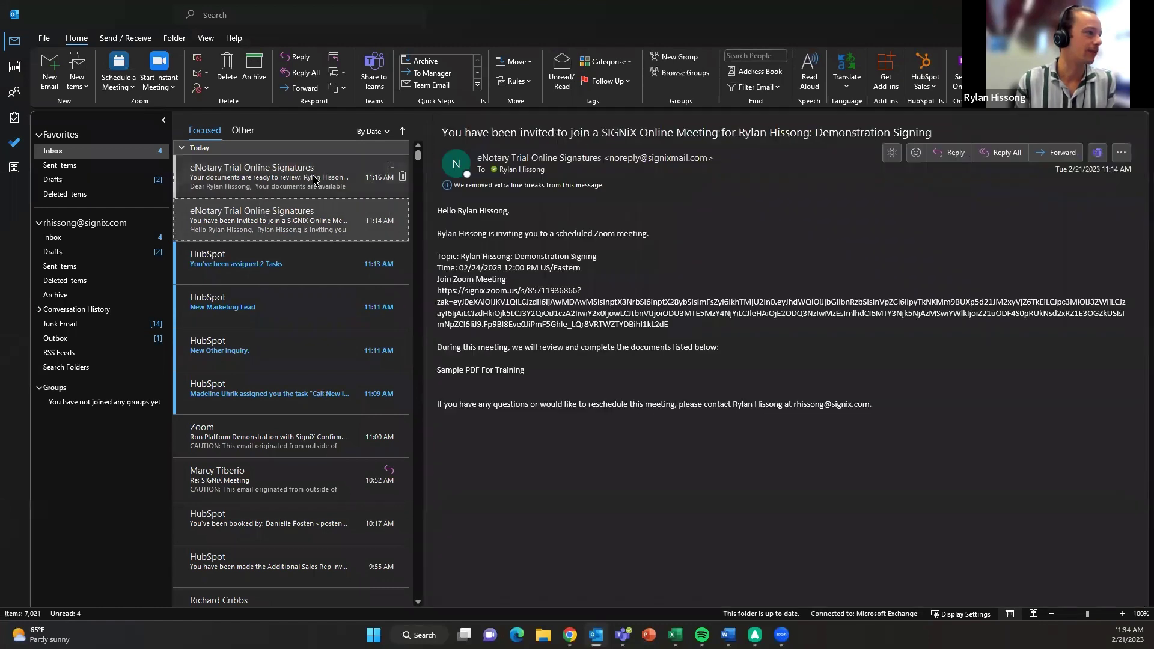
click(256, 177)
click(243, 148)
click(237, 131)
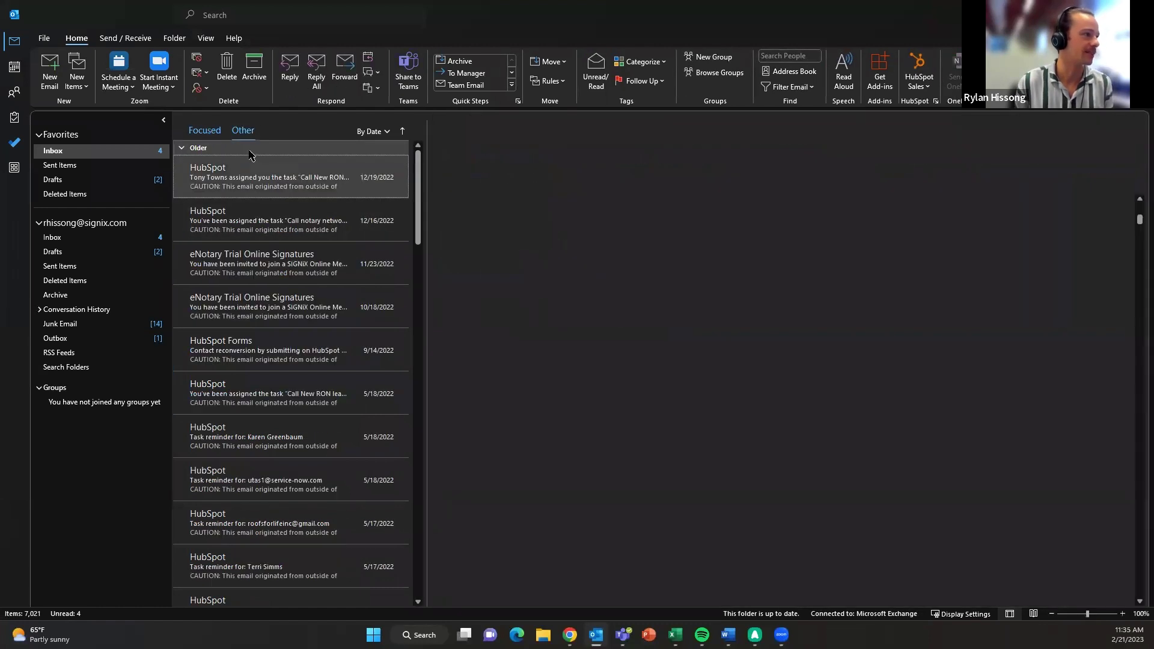
click(207, 130)
click(262, 152)
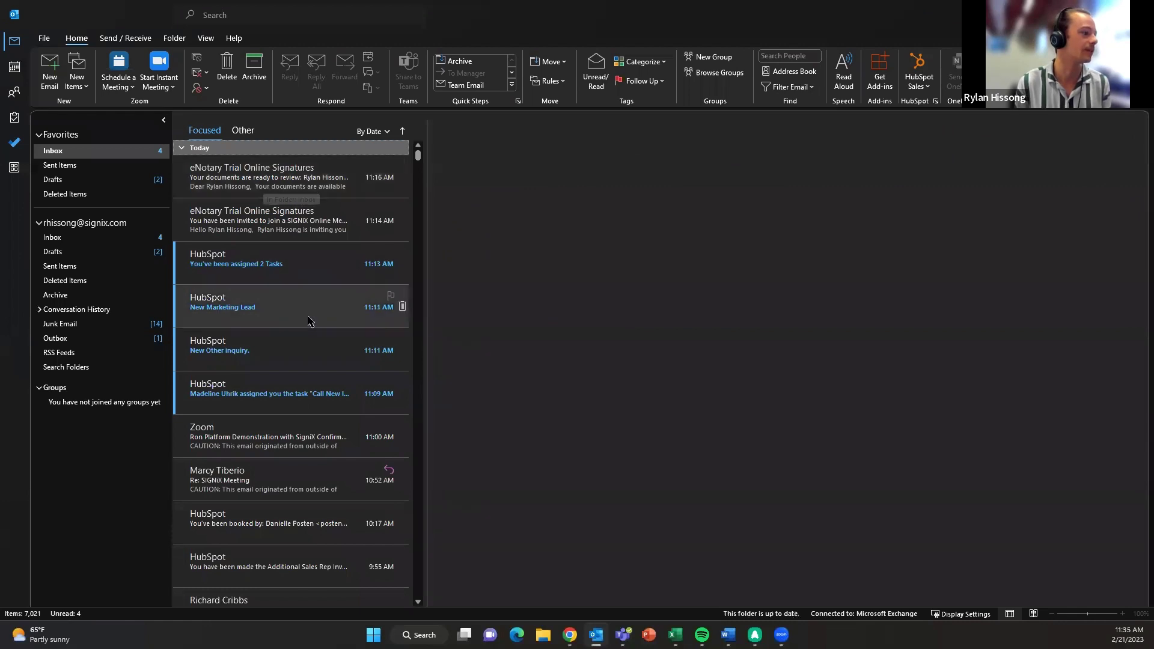
- Check the Junk Email, Drafts and Sent Items folders, then go back to the Inbox
click(106, 324)
click(300, 178)
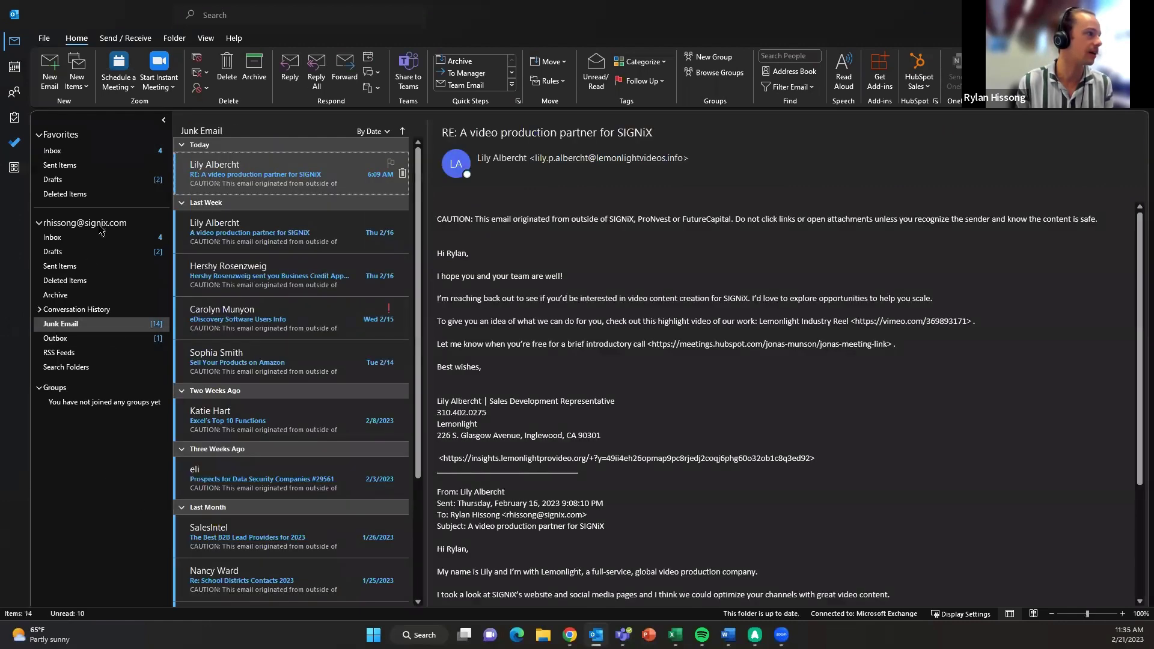
click(93, 266)
click(95, 252)
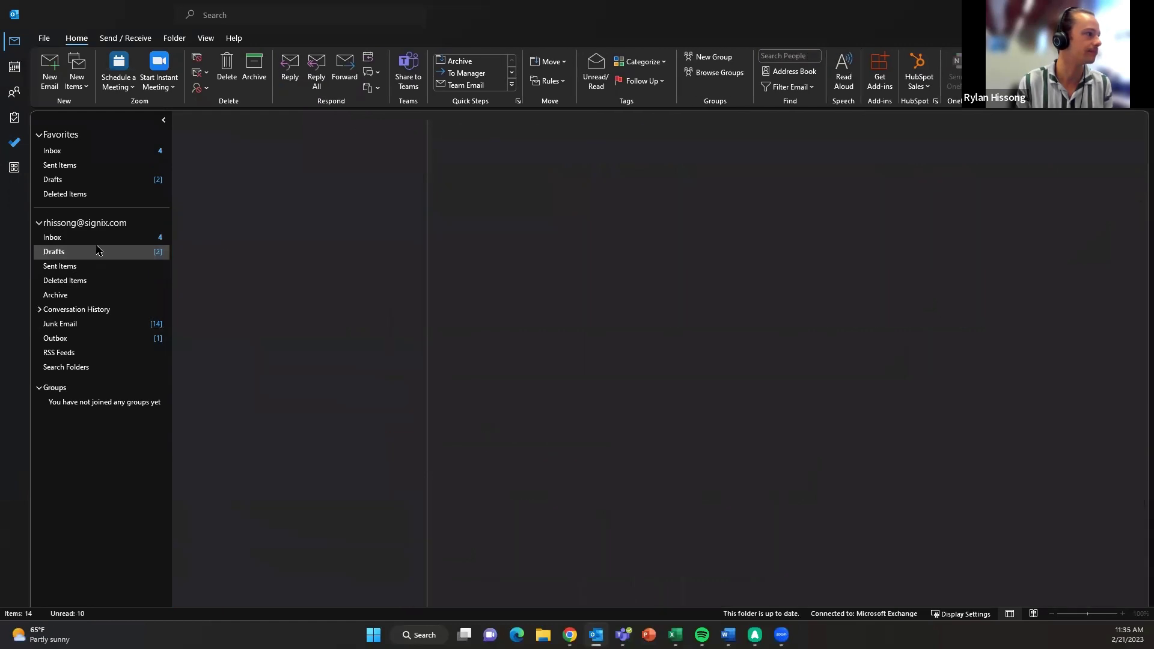
click(88, 165)
click(89, 150)
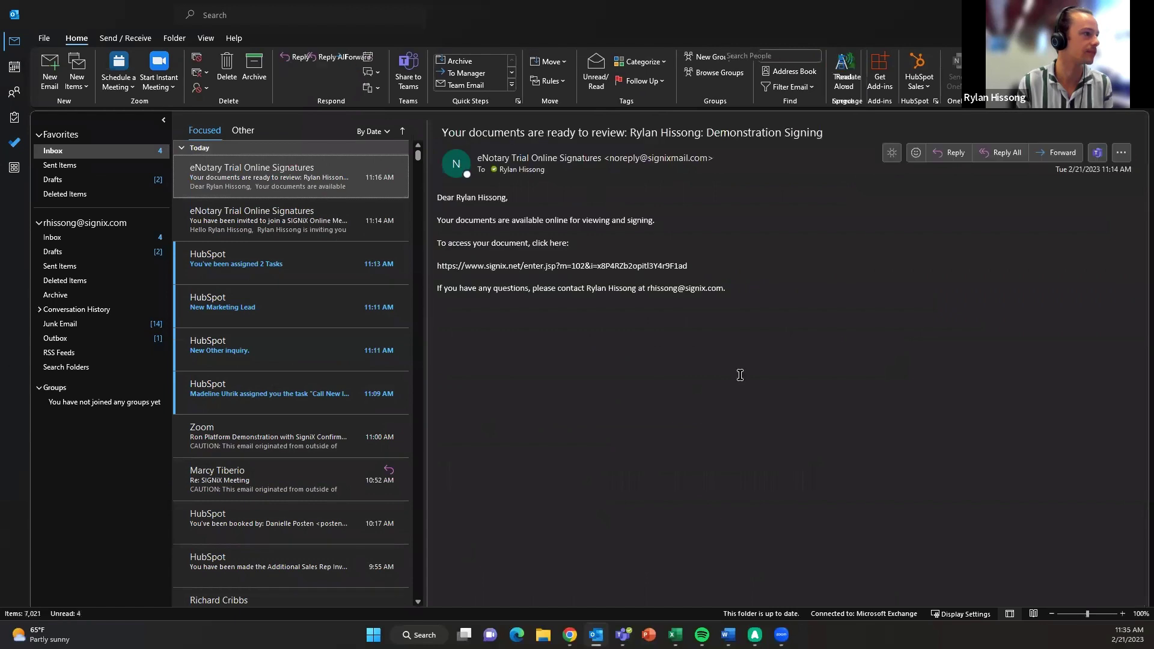
mouse_move(596, 635)
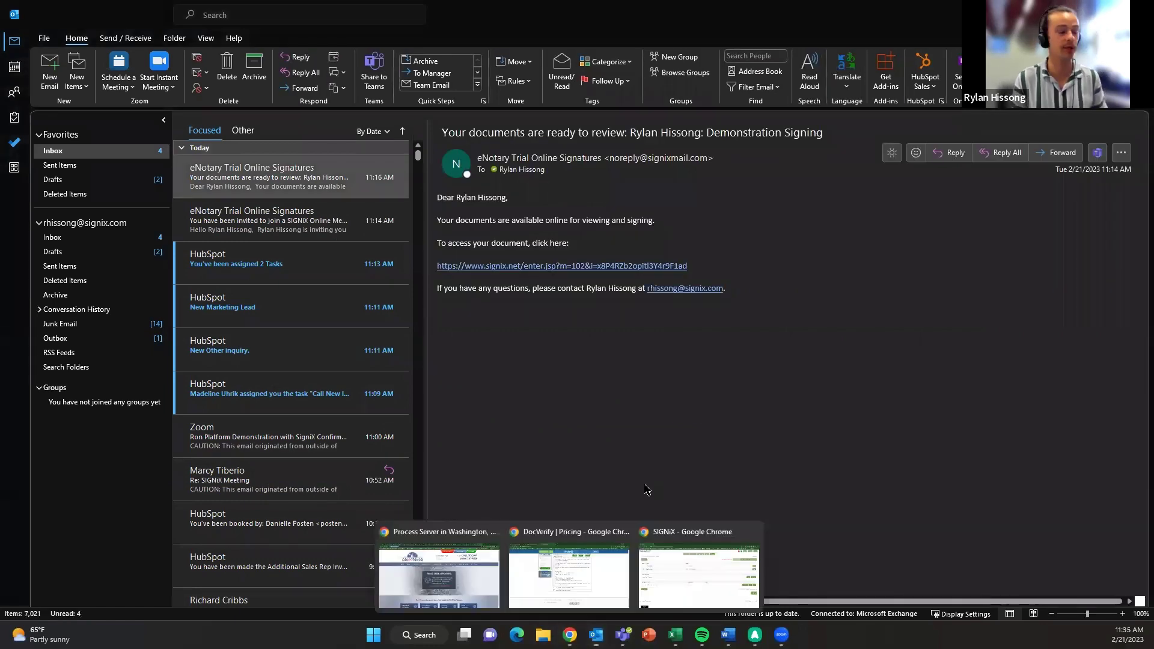
- Switch to the SIGNiX Chrome window showing the dashboard with Demonstration Signing at 1 of 2
click(668, 564)
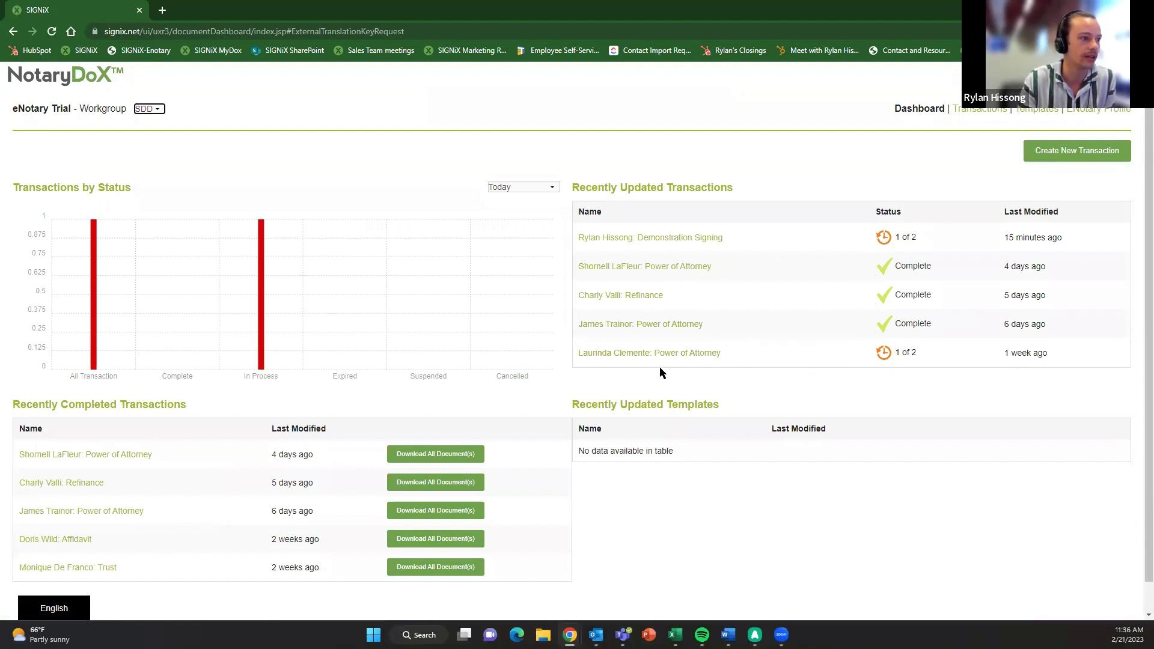
- Open the Transactions list of 84 transactions, with Demonstration Signing still at 1 of 2
click(689, 189)
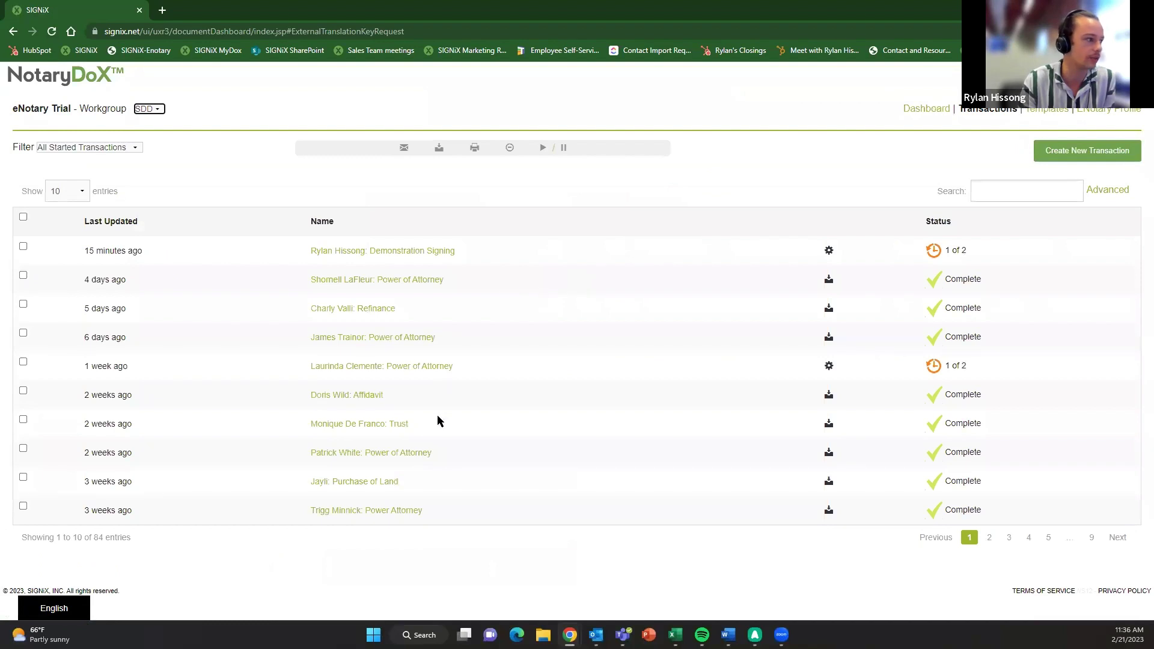
click(340, 398)
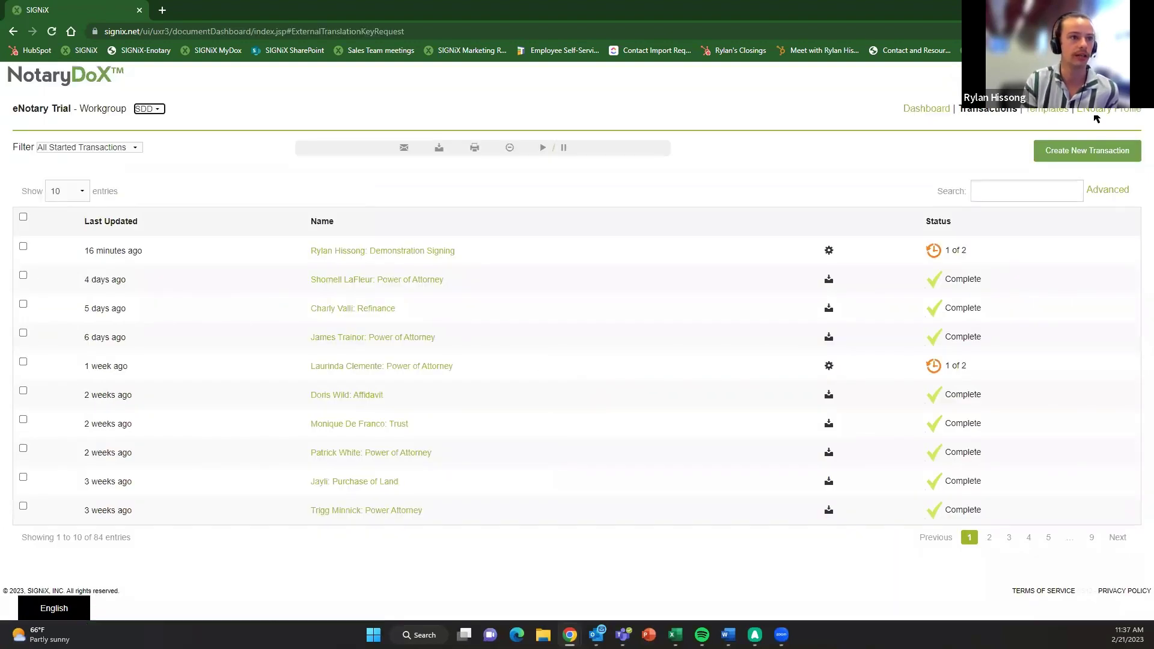
- Review the 2023 eNotary Journal of 36 remote notarizations, then switch back to Outlook
click(1096, 117)
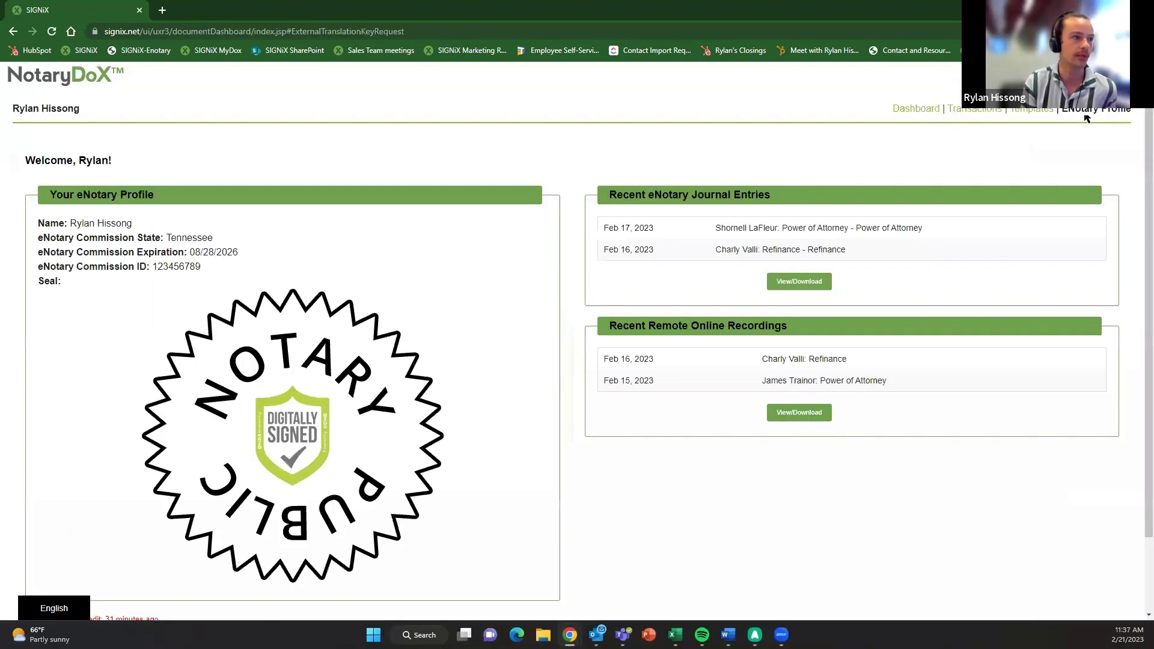
click(812, 283)
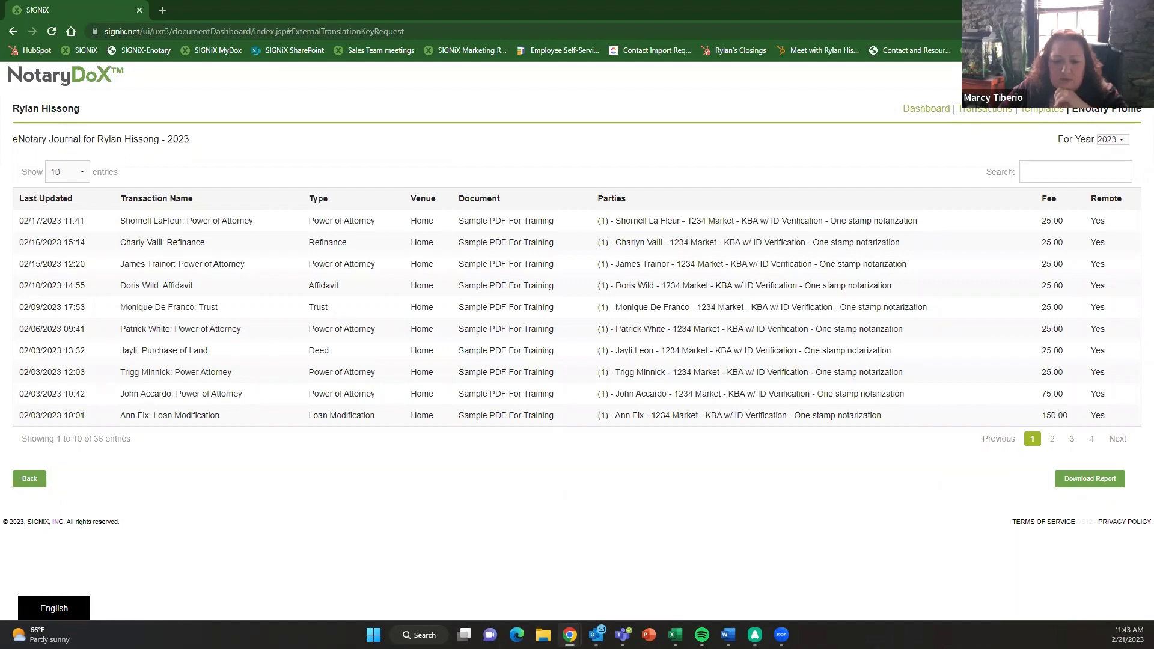
key(alt+Tab)
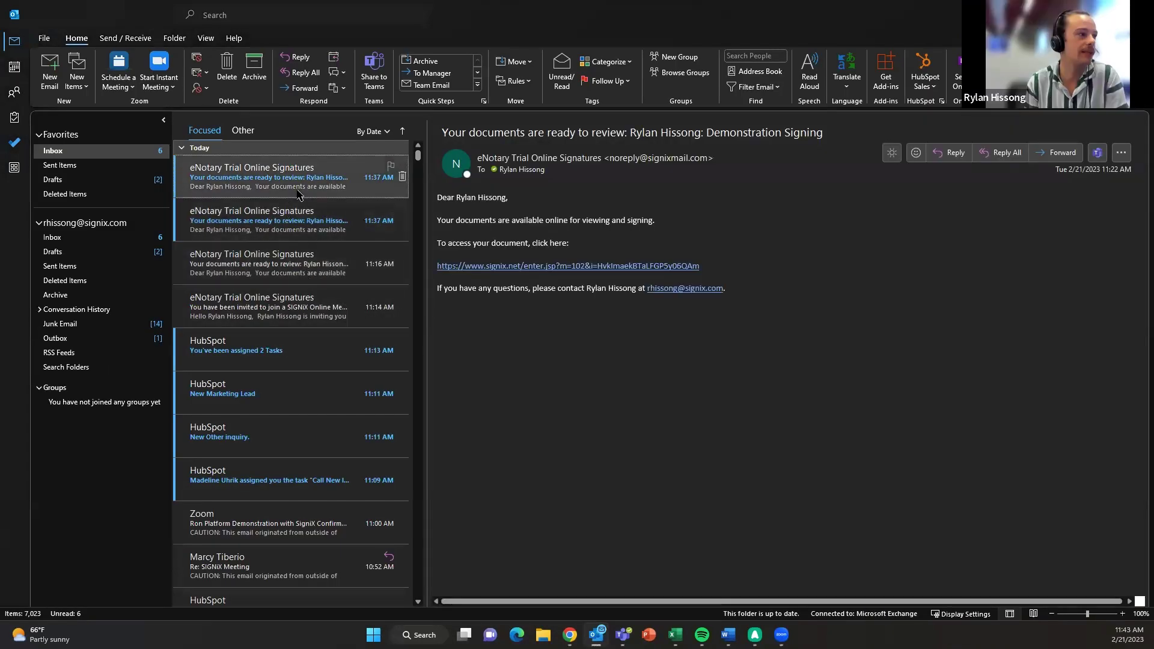
- Open the signix.net link from the documents-ready email, clearing an error and stray tabs along the way
click(359, 220)
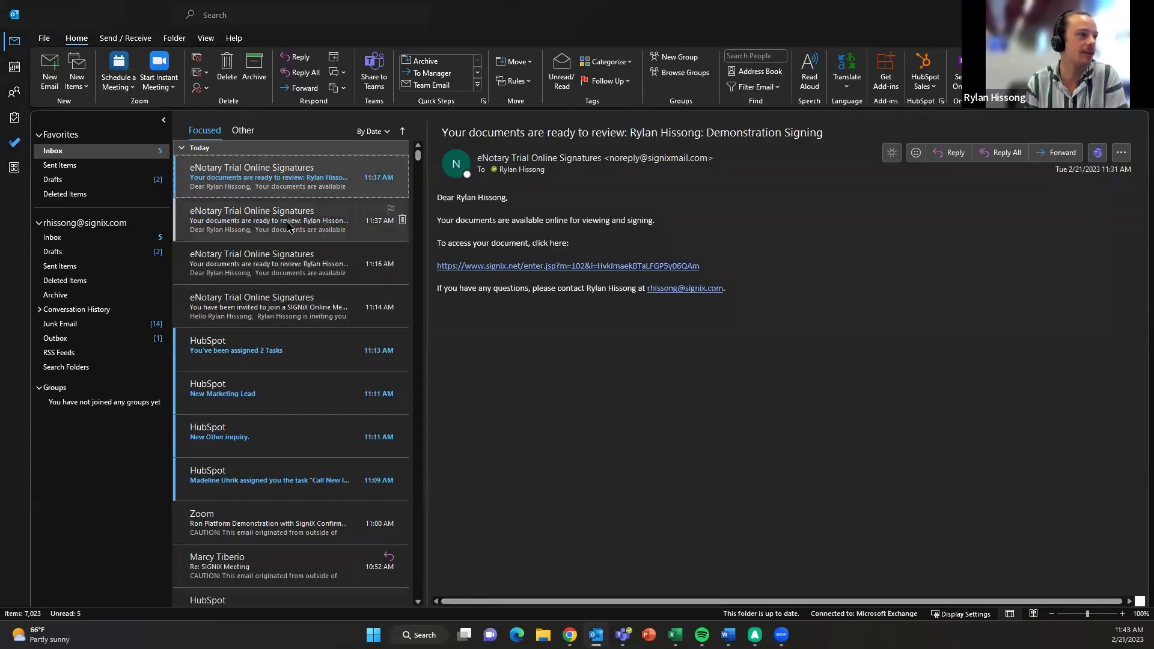
click(359, 220)
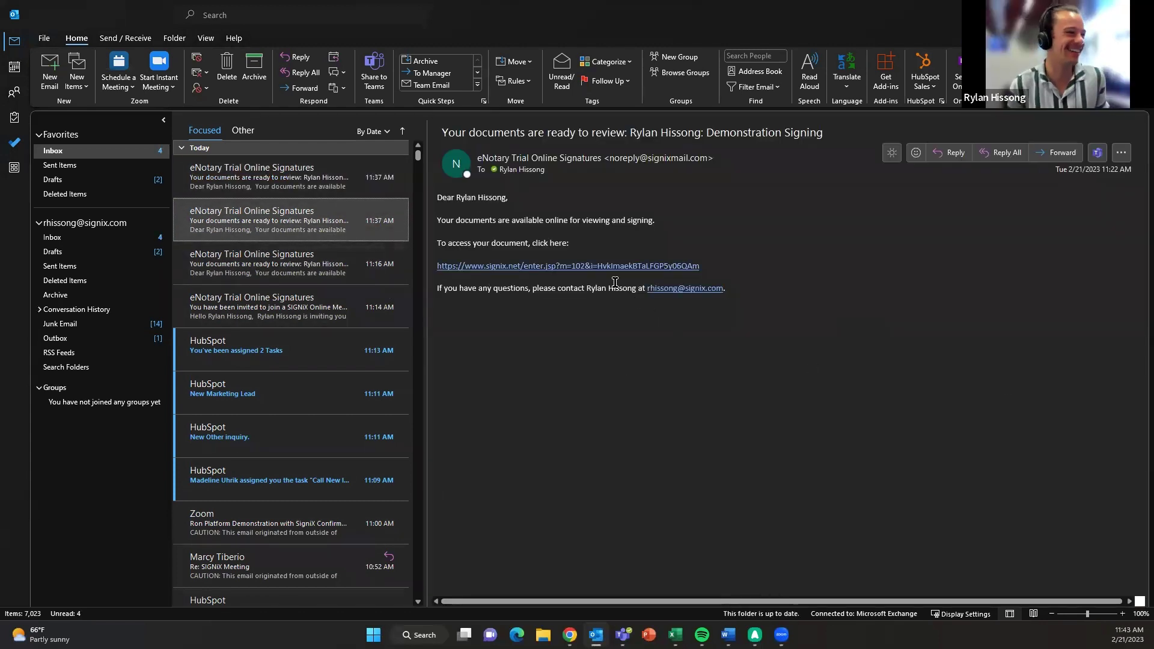
click(595, 267)
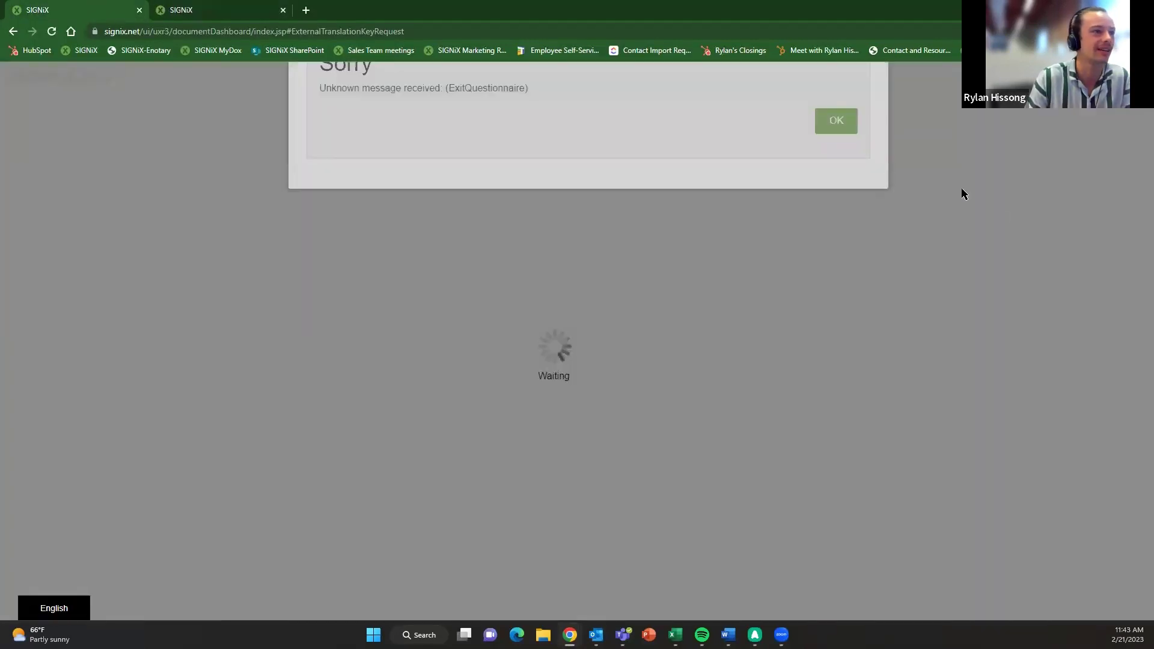
click(833, 182)
click(139, 10)
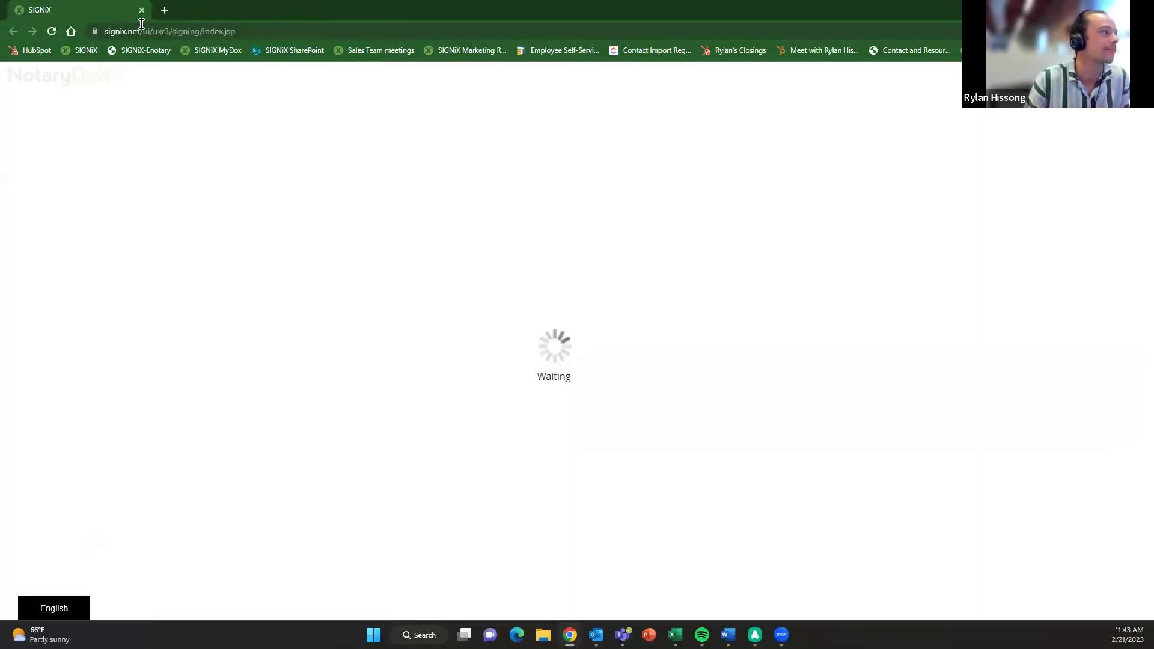
click(162, 10)
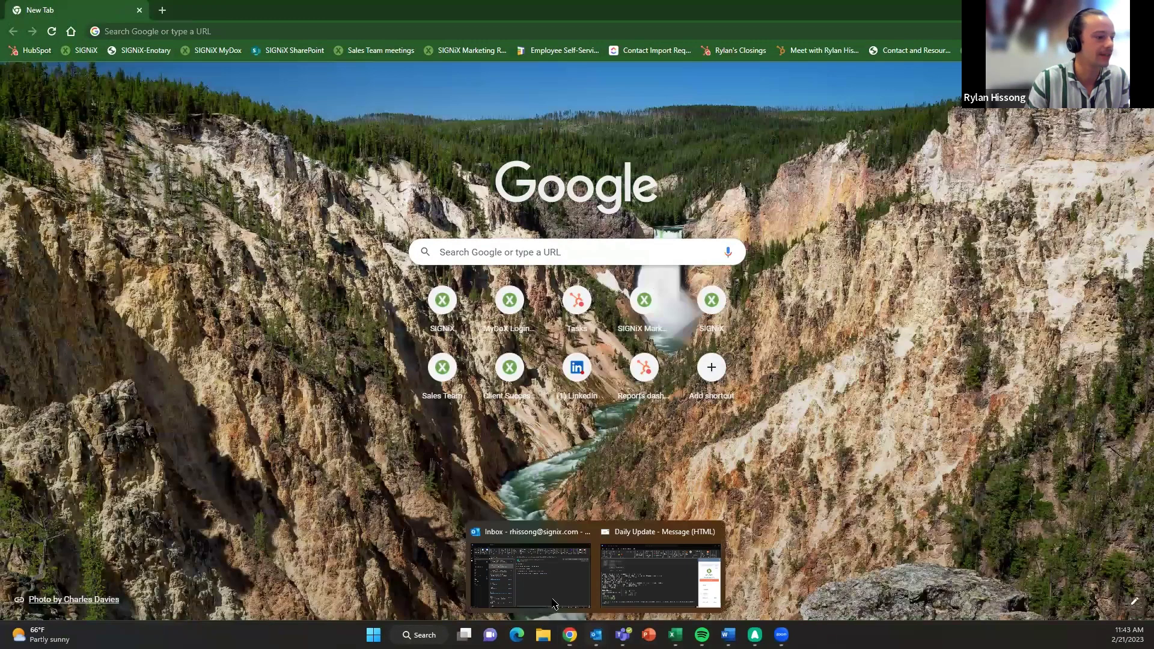
click(577, 571)
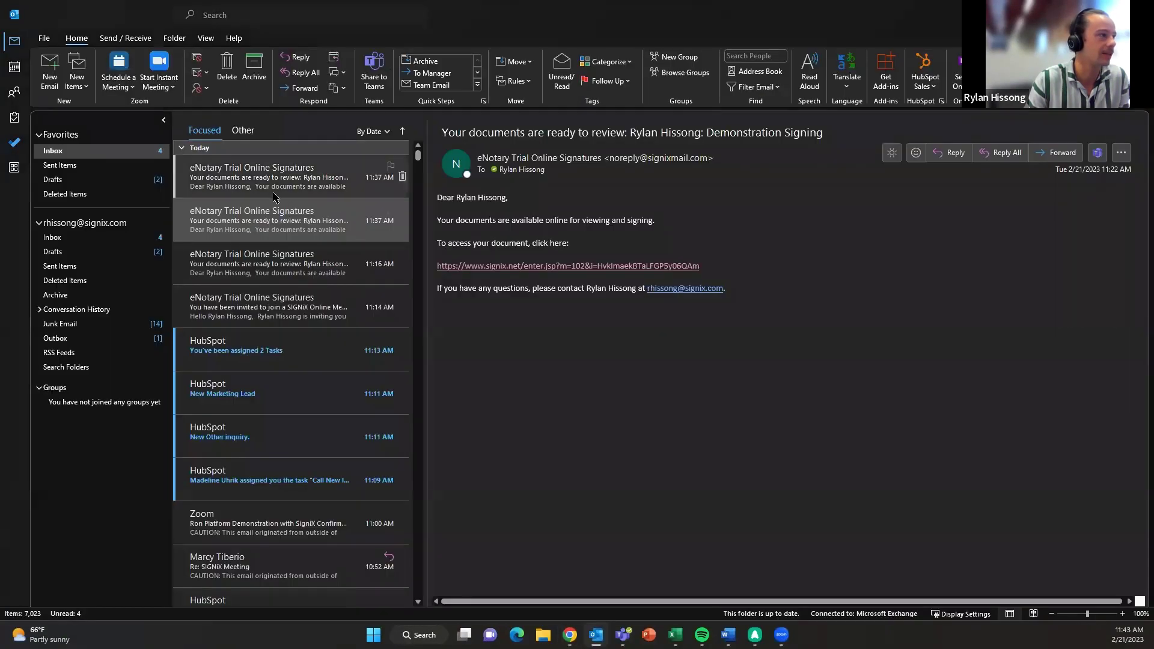
click(592, 268)
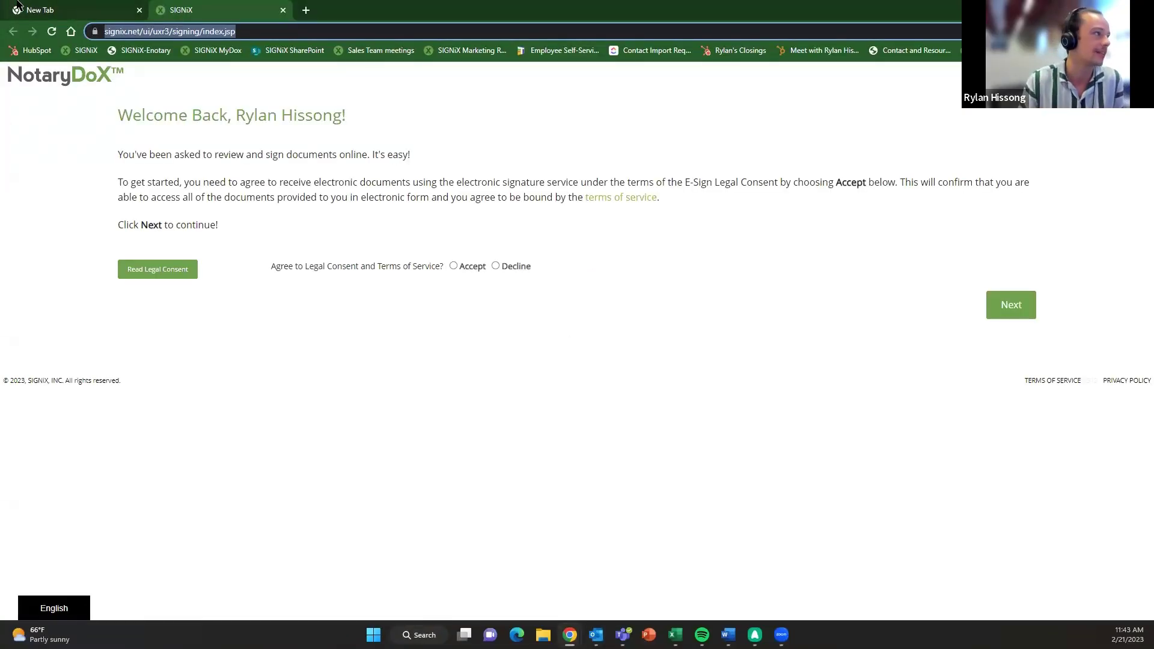
- Close the extra tab, accept the legal consent and terms, and log in with the saved password
click(139, 9)
click(481, 365)
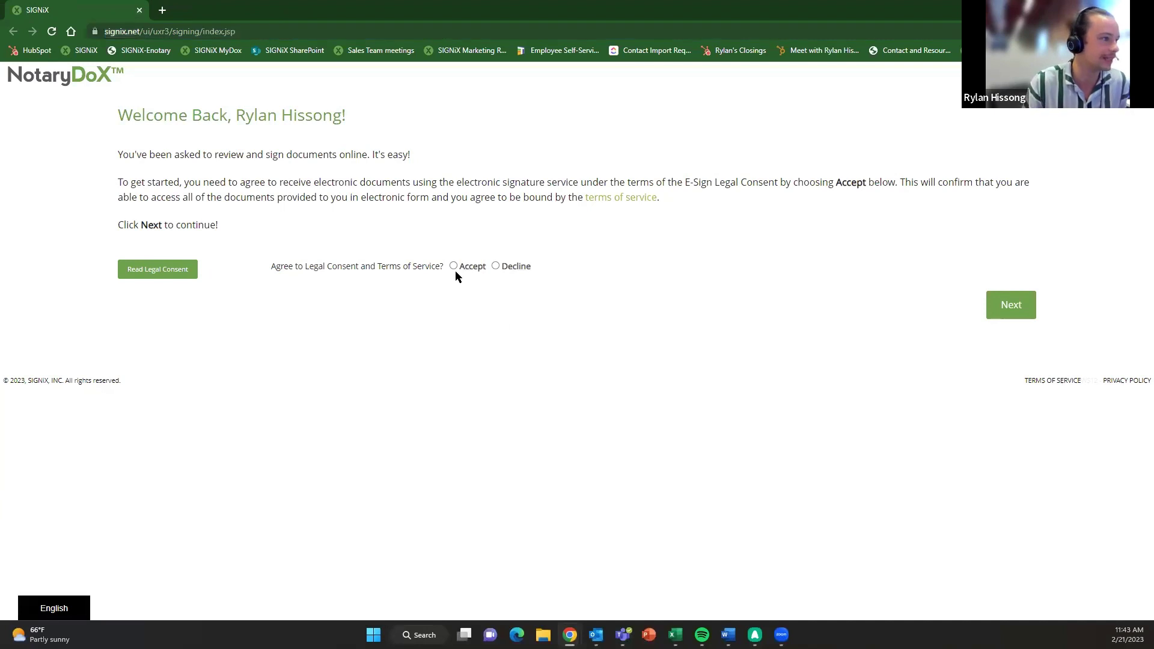
click(454, 266)
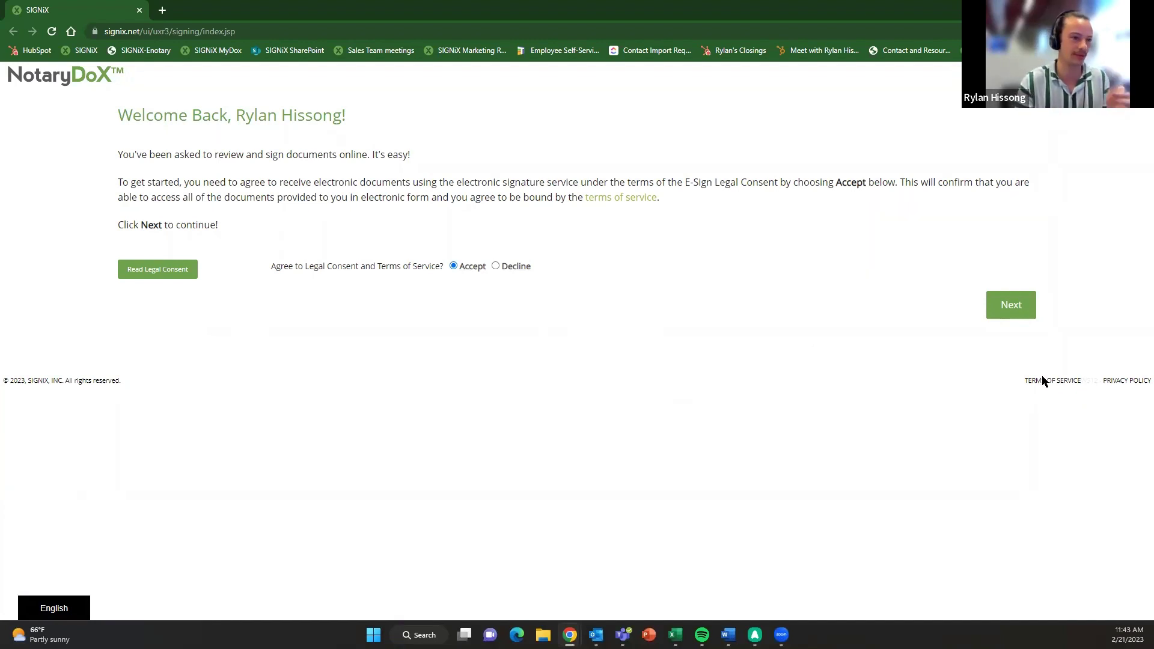
click(1010, 306)
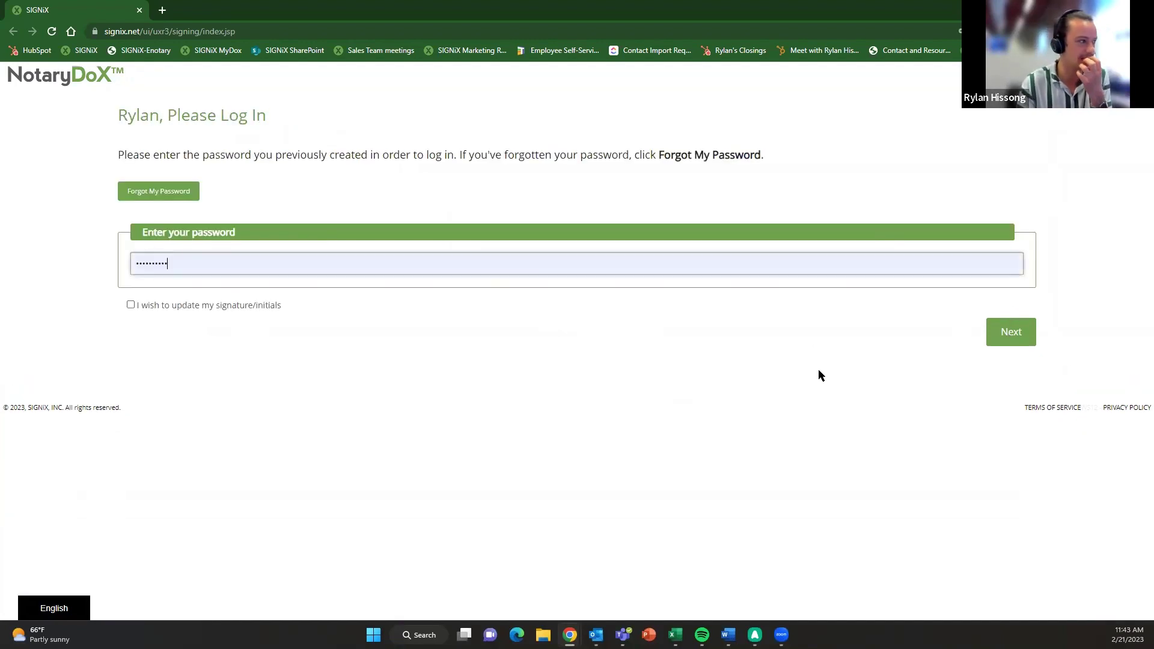
click(1009, 336)
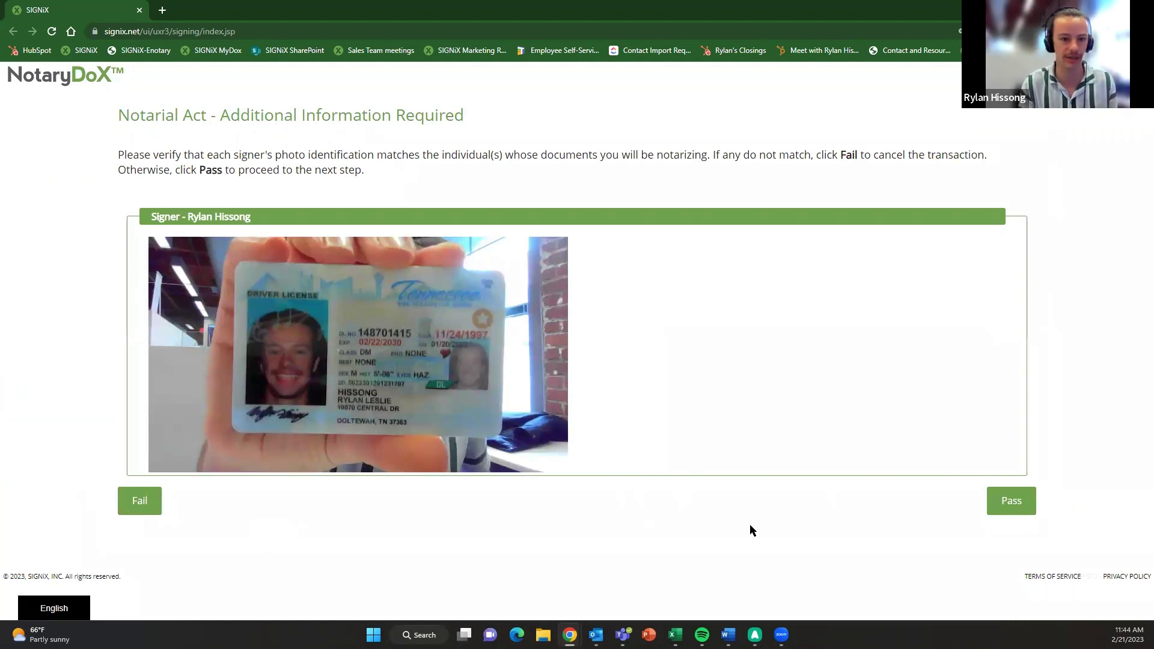
- Pass the signer's photo ID, choose Go!, and sign the Third Signature field
click(1017, 504)
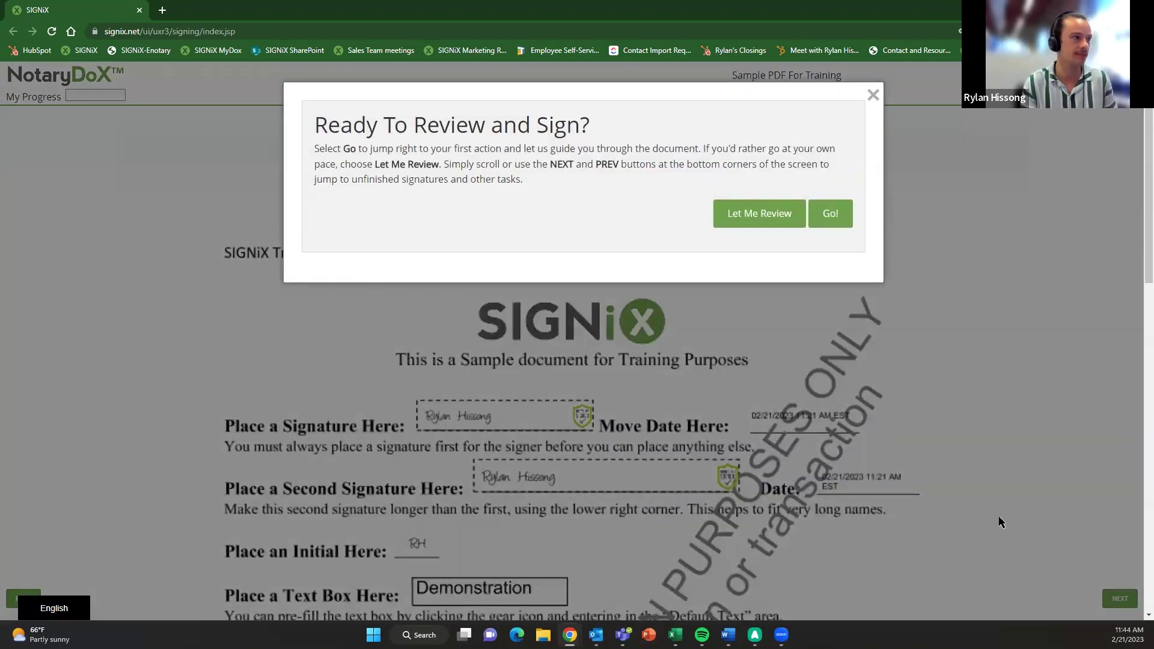
click(828, 213)
scroll(745, 393, up, 5)
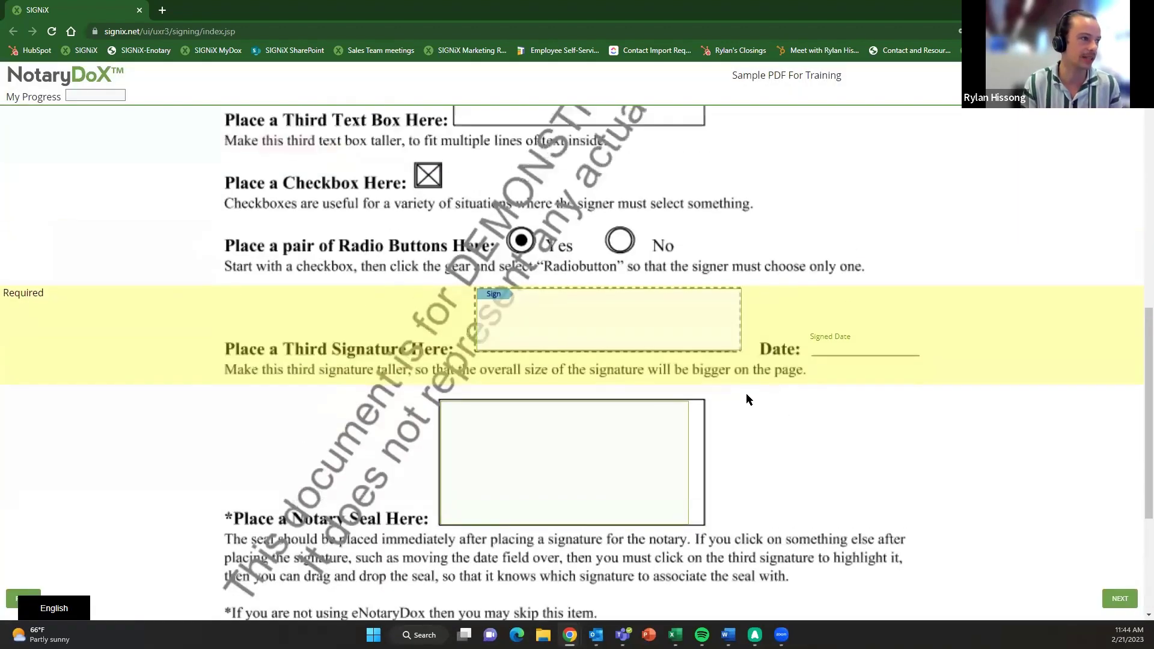
scroll(708, 424, down, 1)
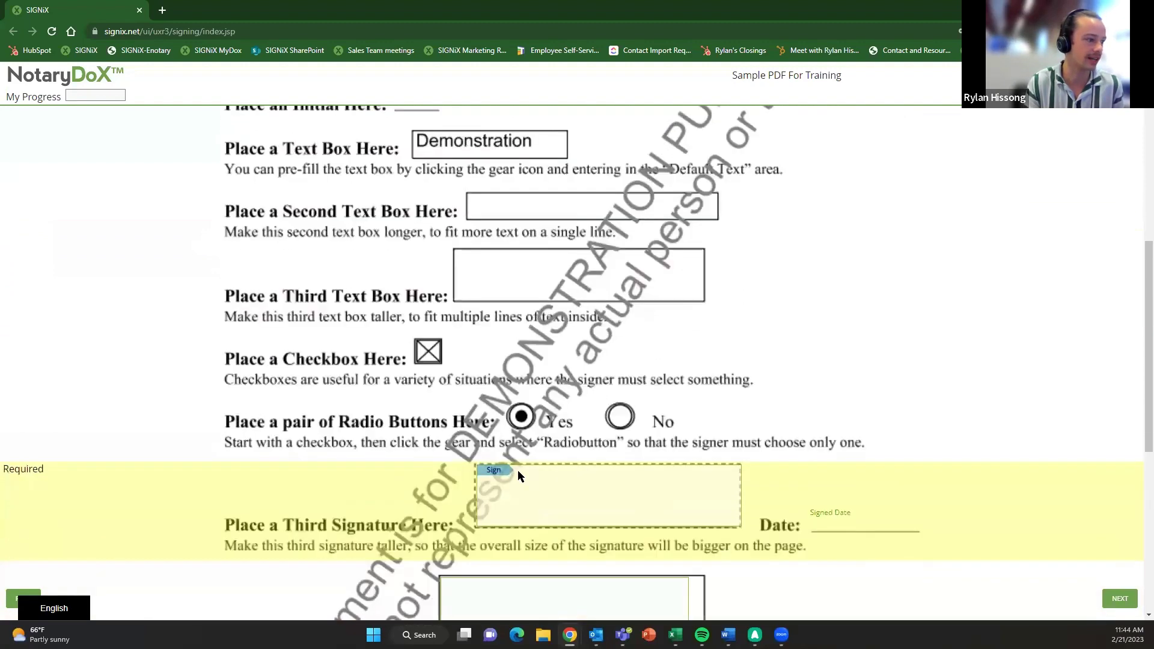
click(497, 472)
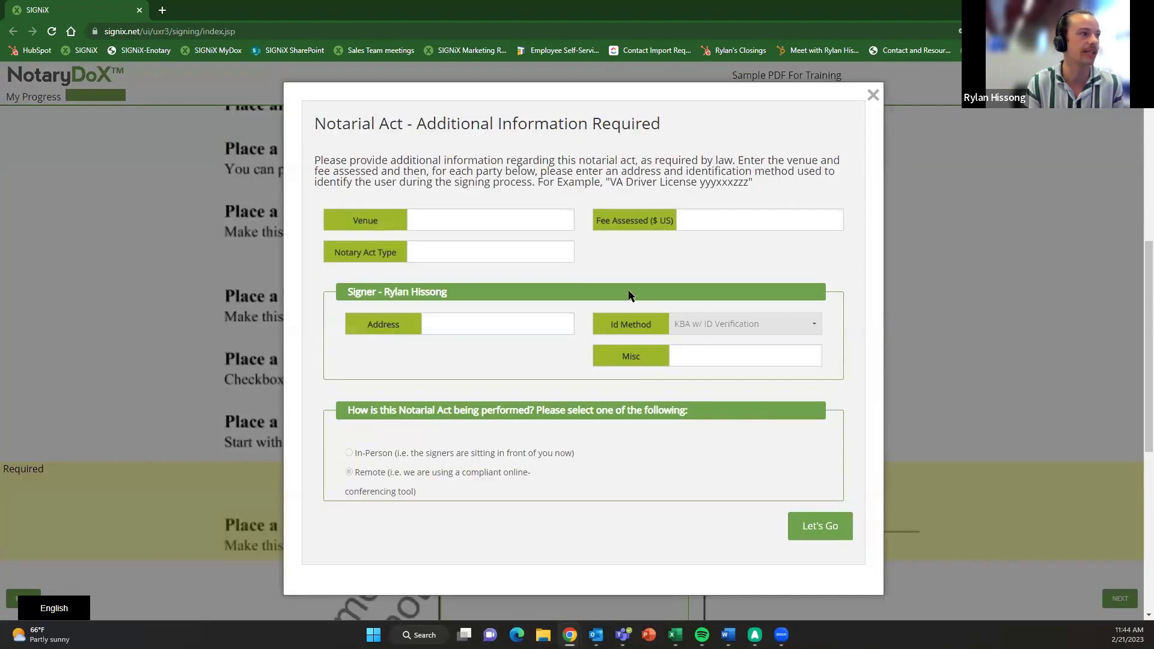
- Fill the notarial act venue with Home and the fee assessed with 25
click(446, 221)
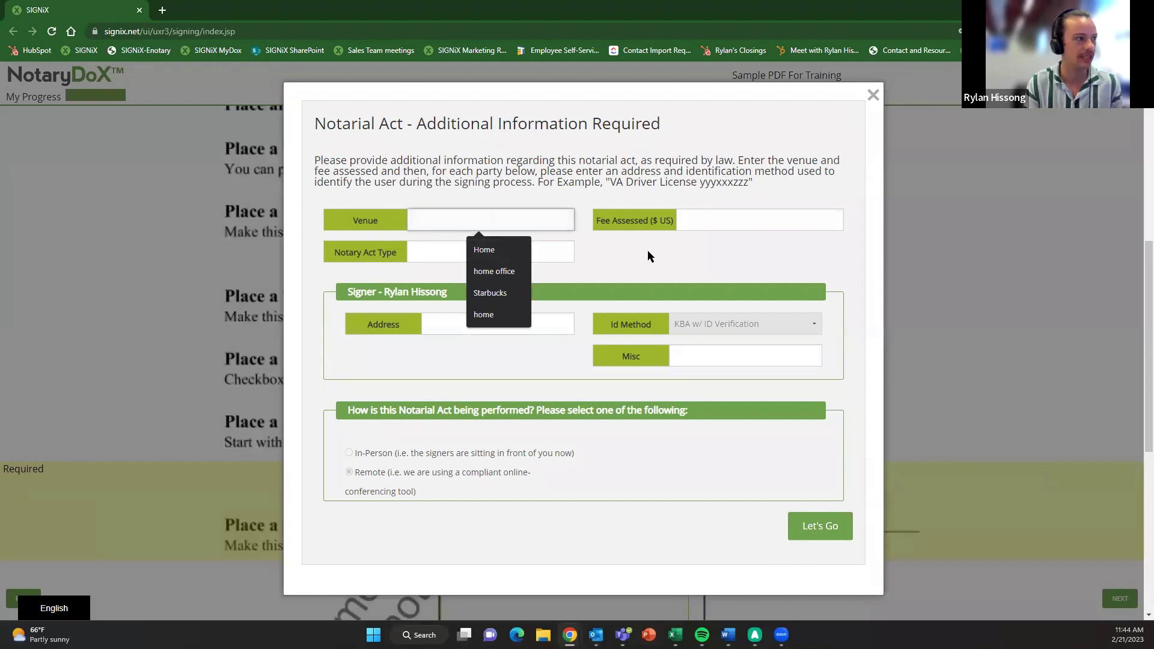
click(727, 215)
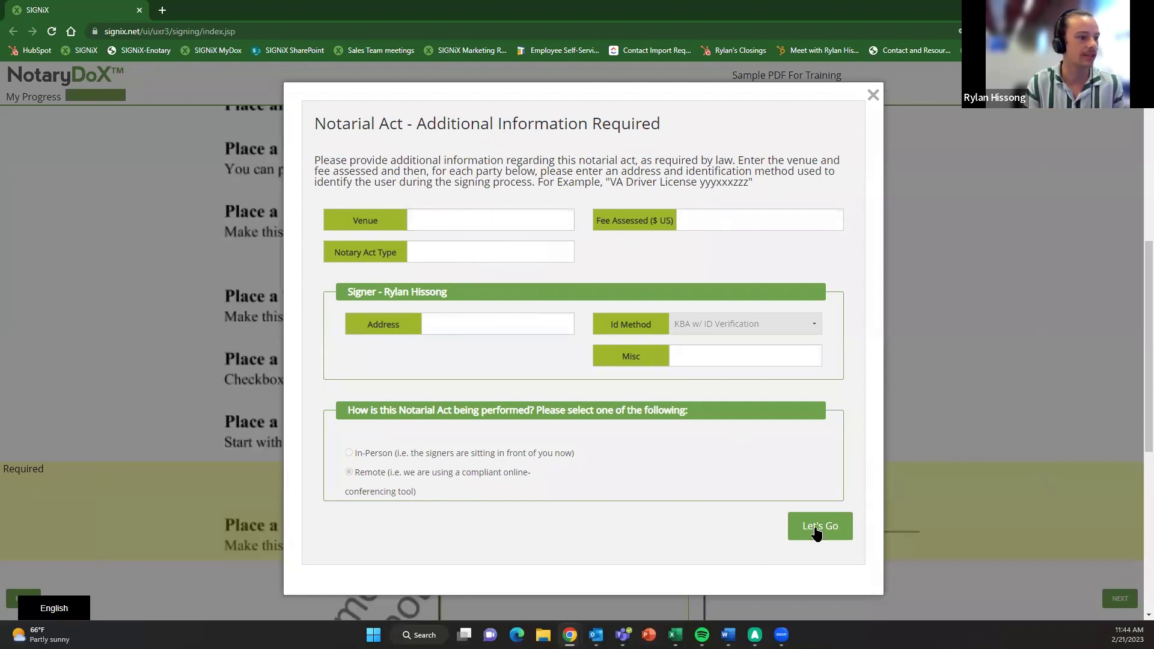
click(817, 529)
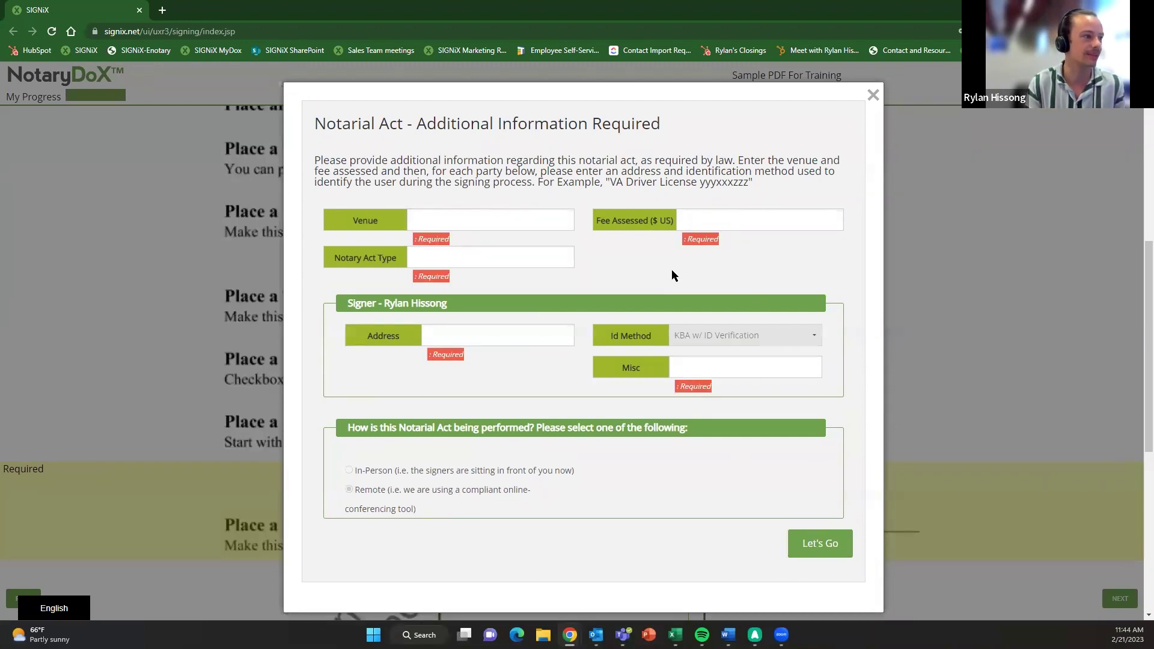
click(440, 212)
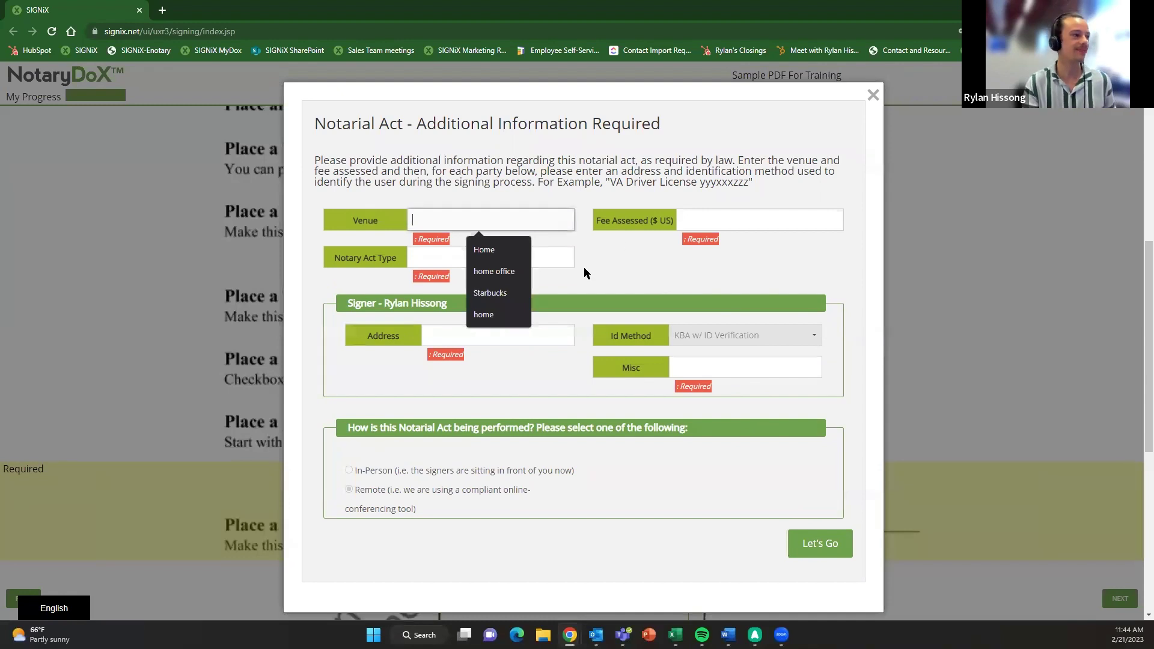
click(484, 249)
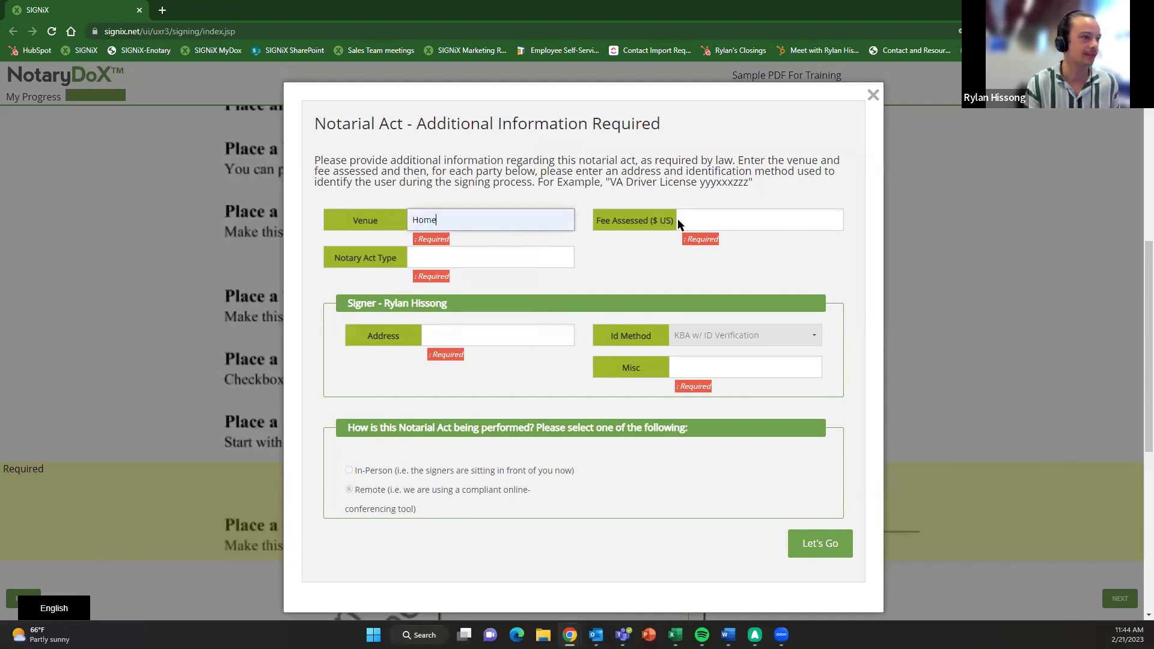
click(682, 220)
click(747, 249)
click(463, 262)
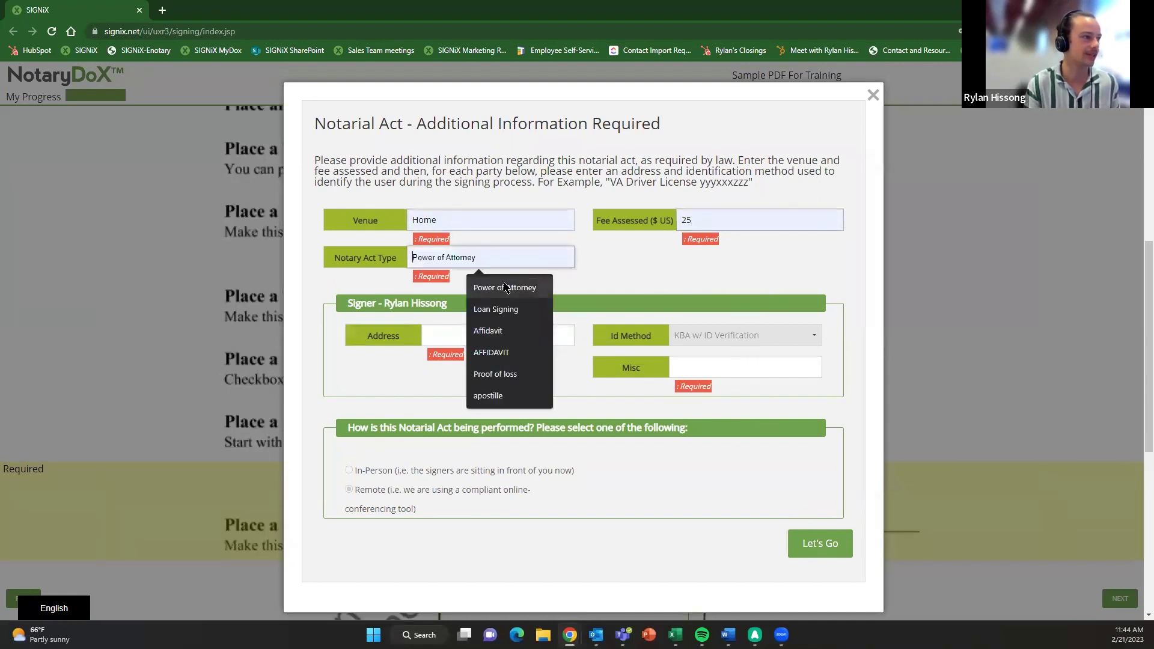
- Choose Loan Signing, the signer's saved address, and 'One stamp notarization' as the misc note
click(529, 310)
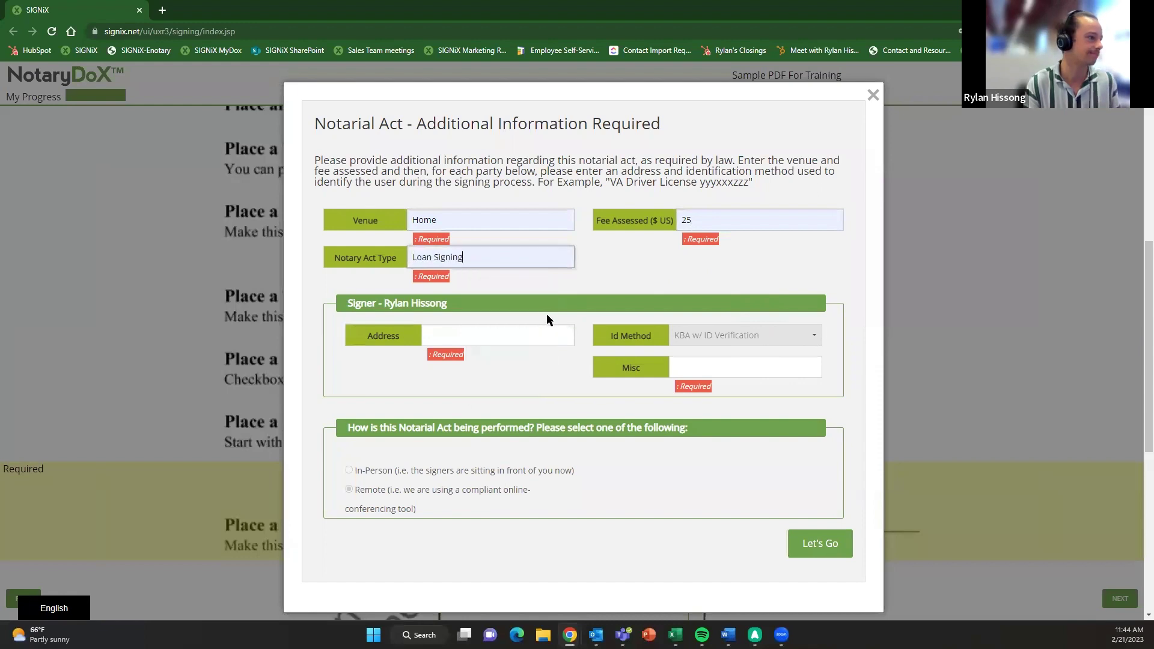
click(490, 339)
click(528, 364)
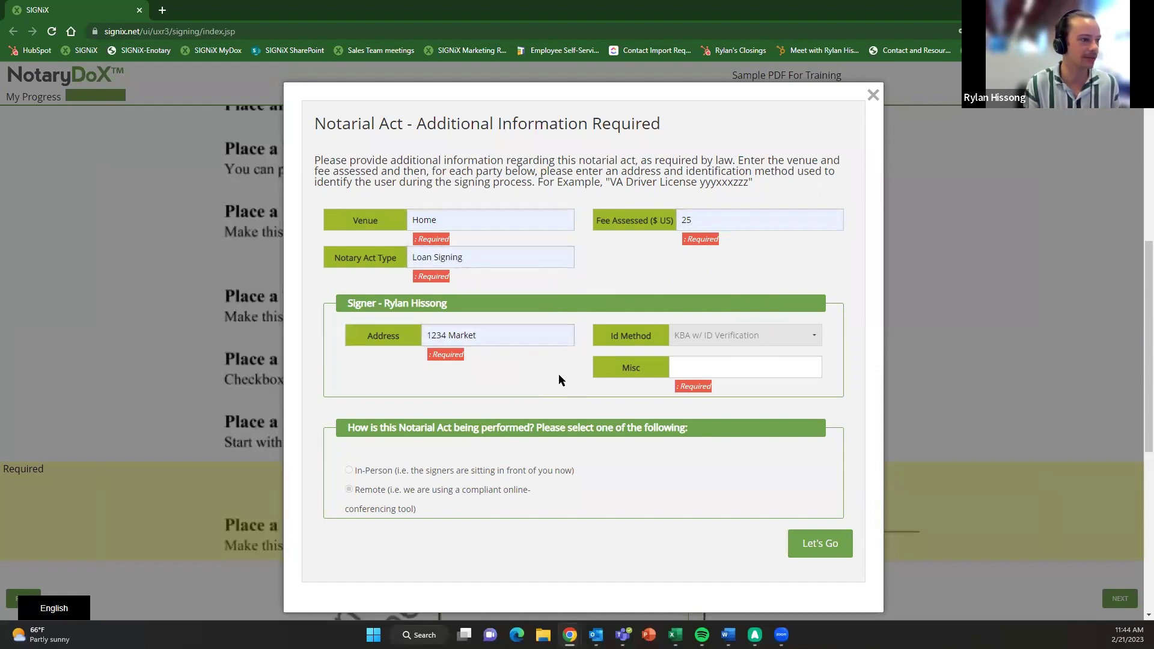
click(720, 361)
click(740, 397)
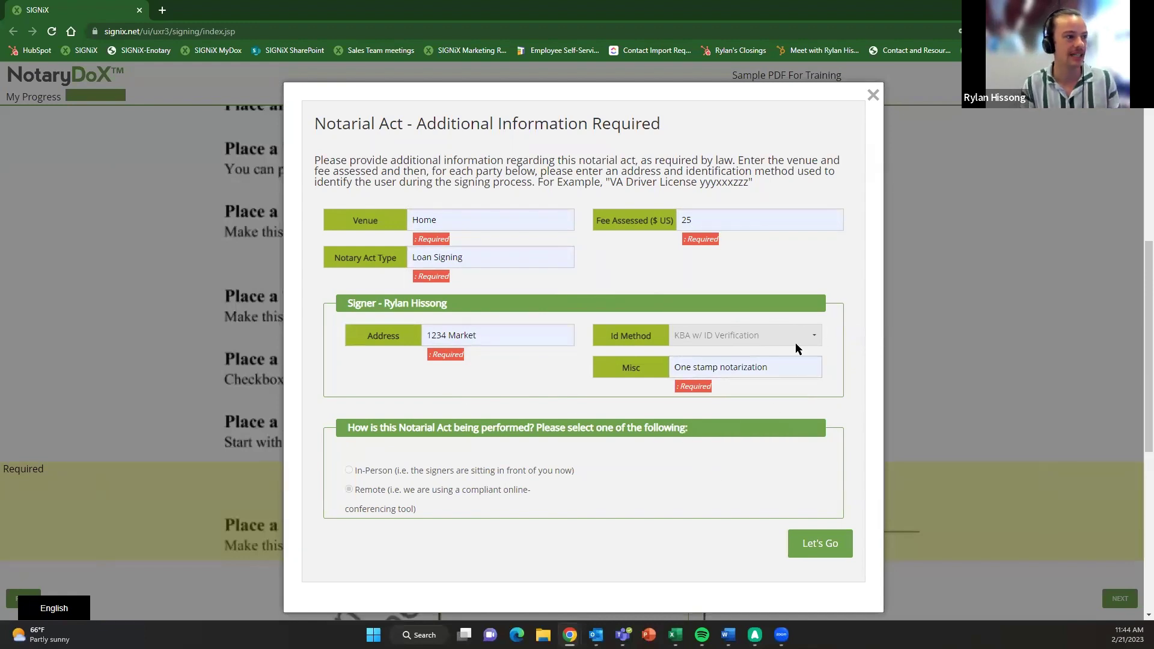
triple_click(742, 364)
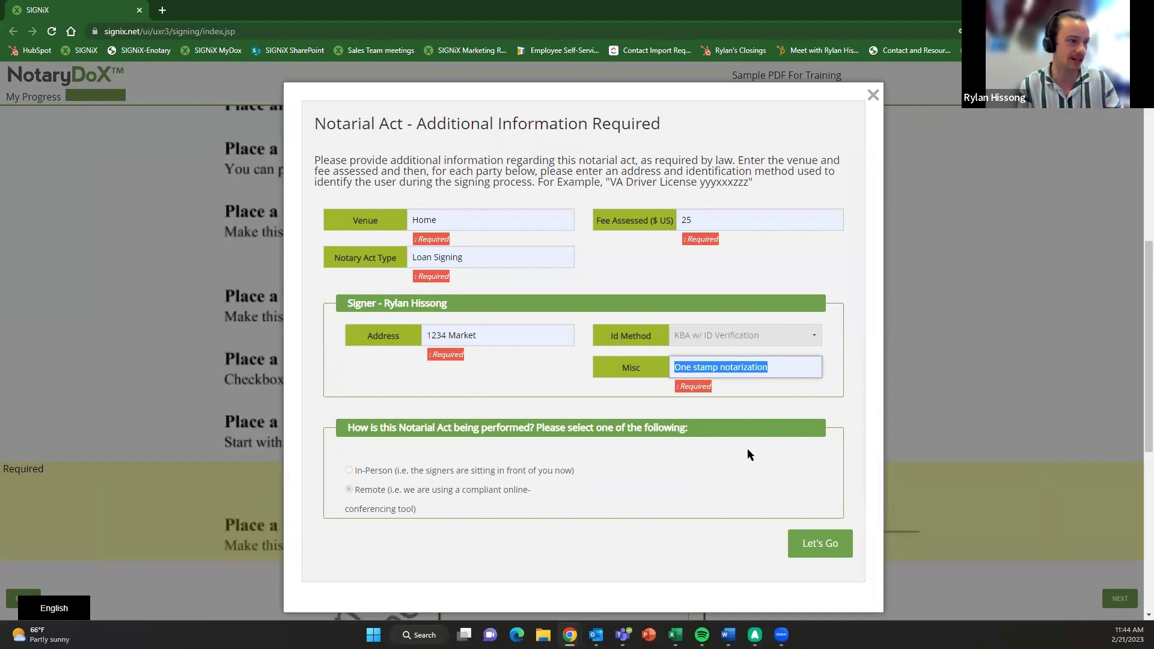
click(774, 440)
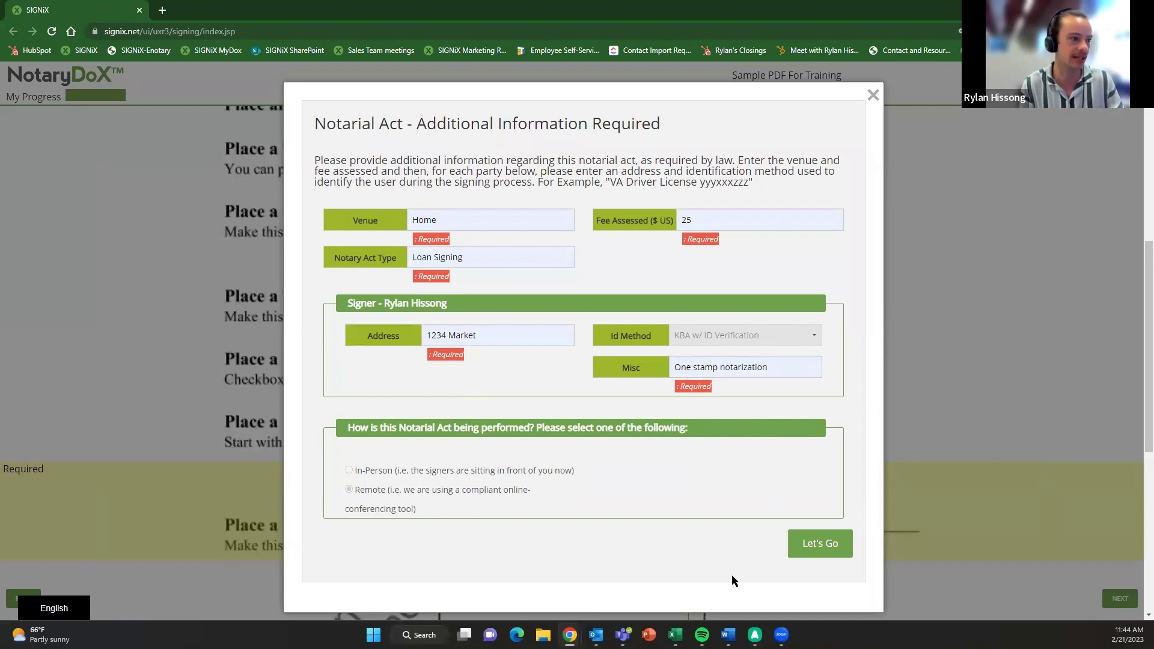
- Submit the notarial act details, finish the signing, and exit the e-signature process
click(830, 551)
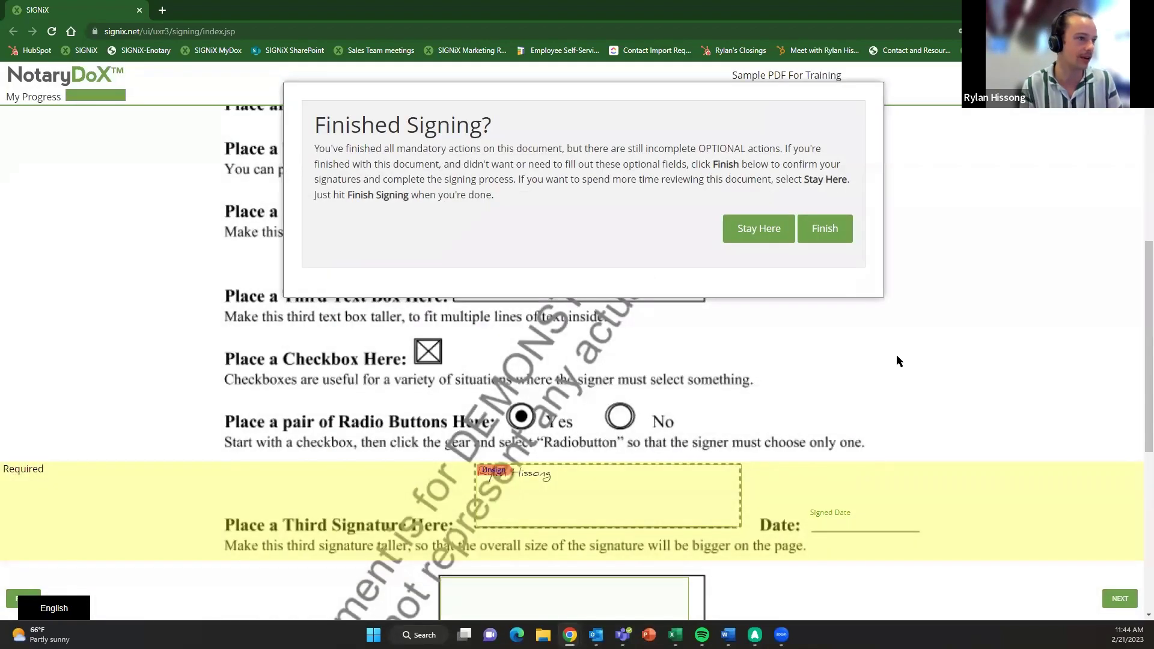
click(812, 231)
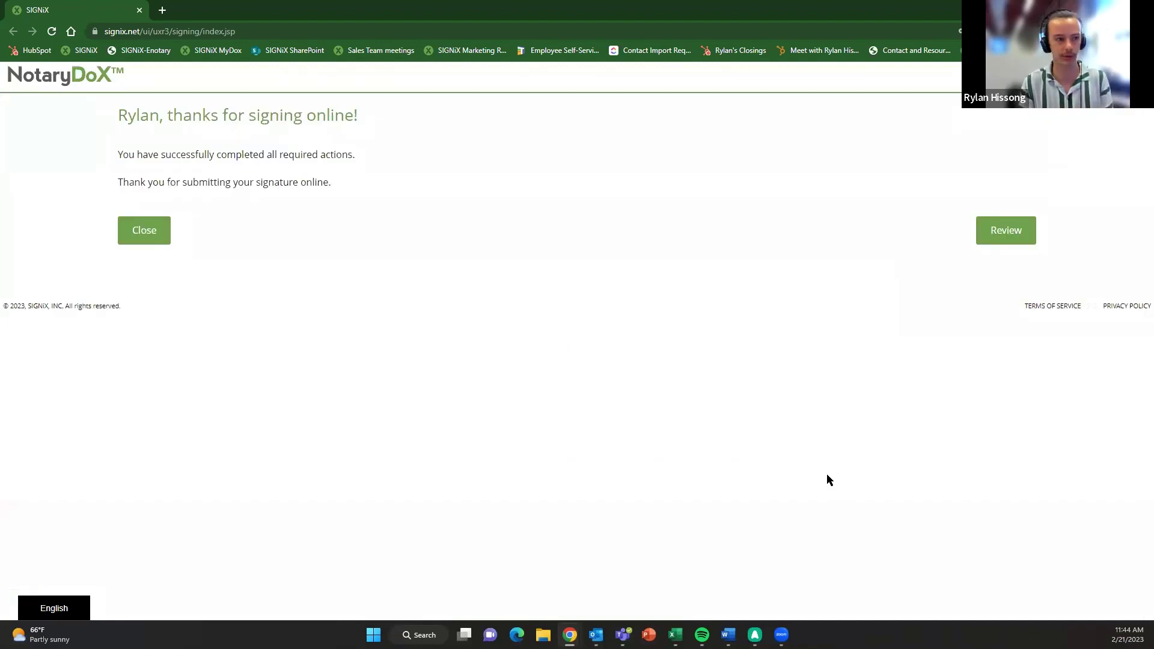
click(149, 241)
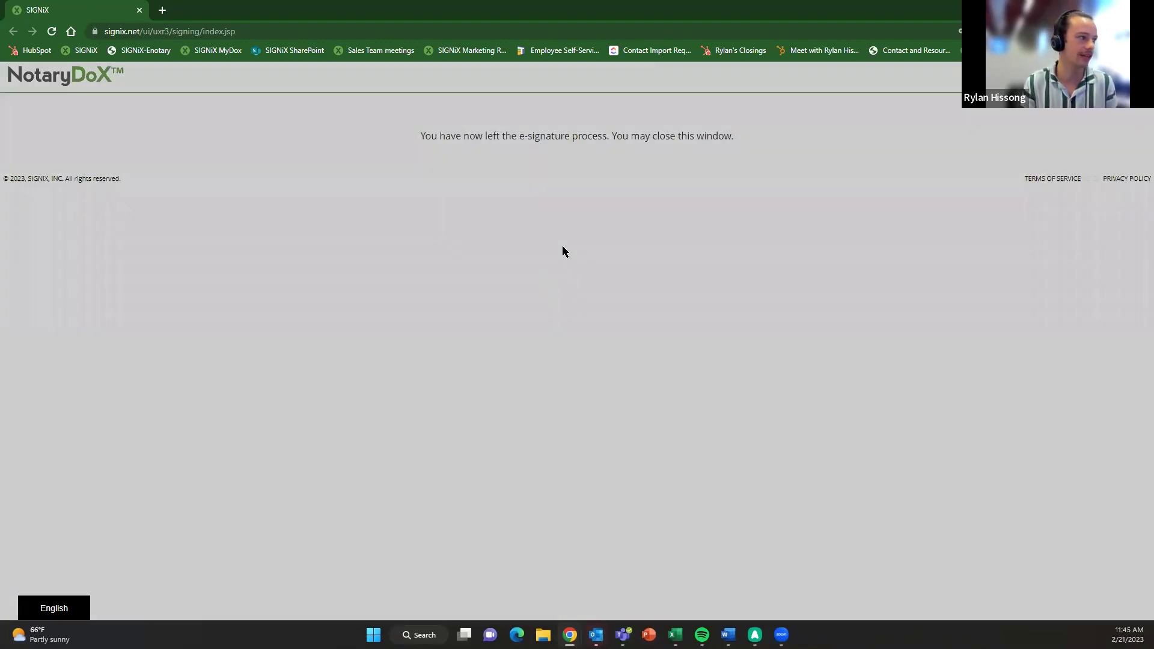
click(835, 201)
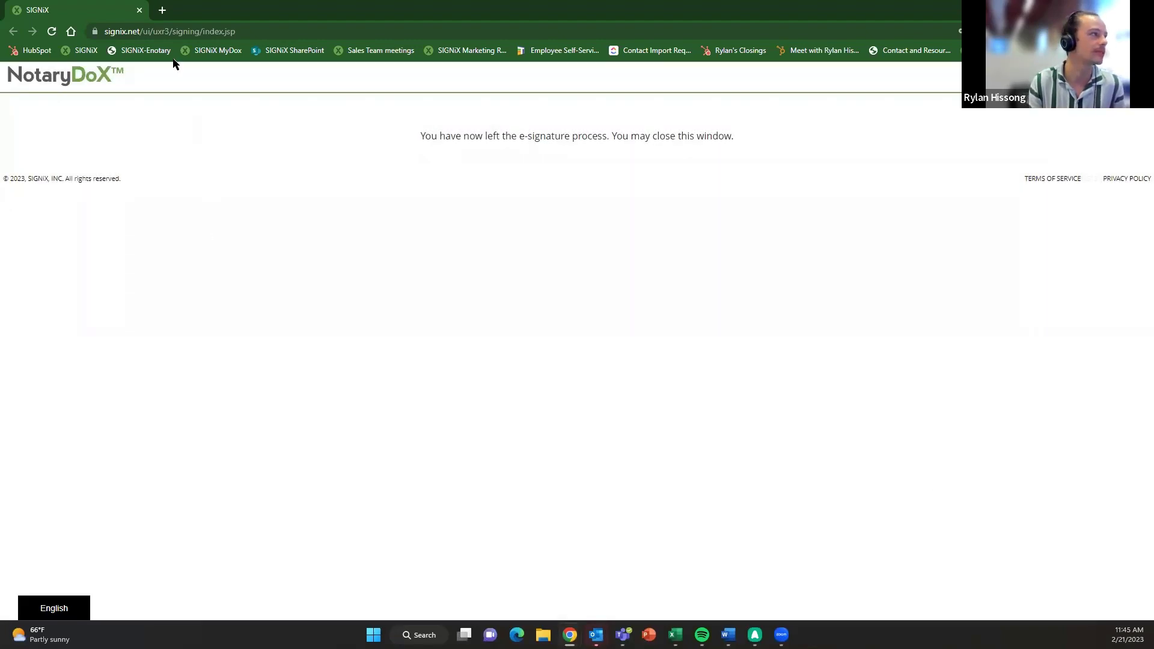
click(162, 10)
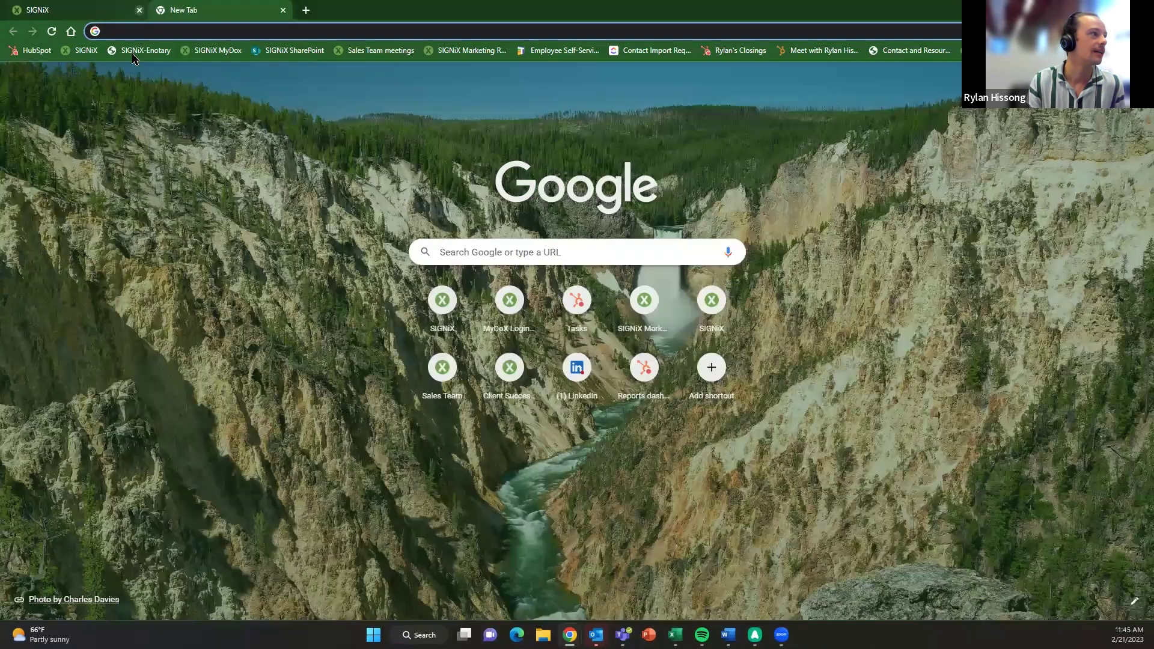
- Return to the NotaryDoX Dashboard and check that Demonstration Signing is listed as Complete in recent transactions
key(ctrl+w)
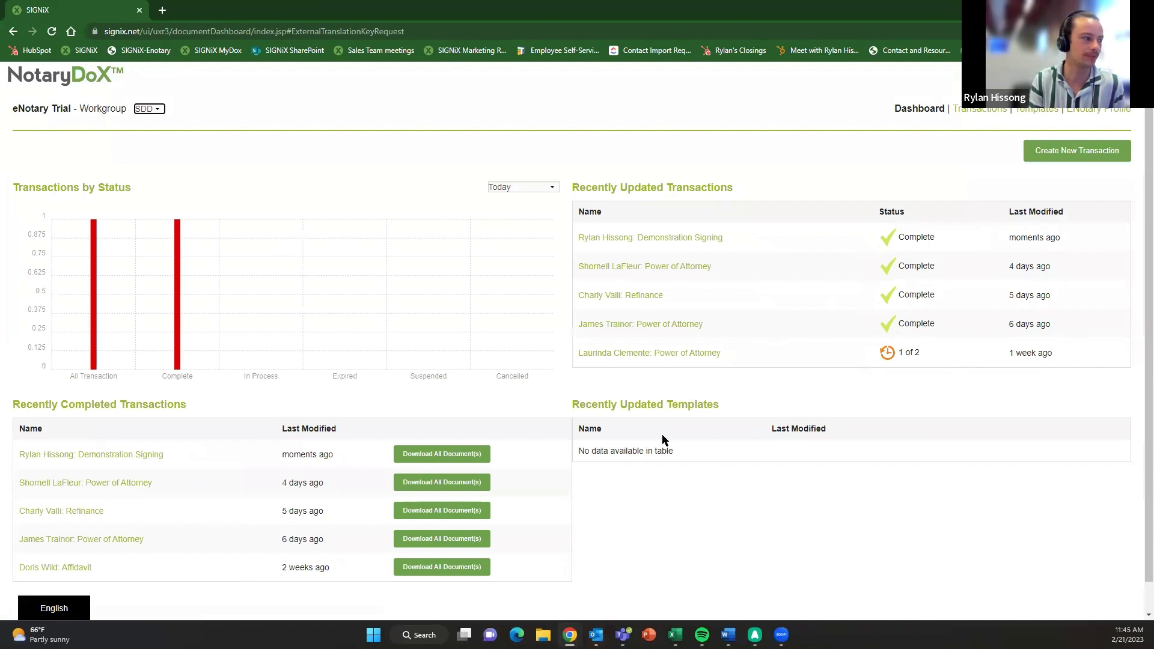
scroll(627, 475, down, 1)
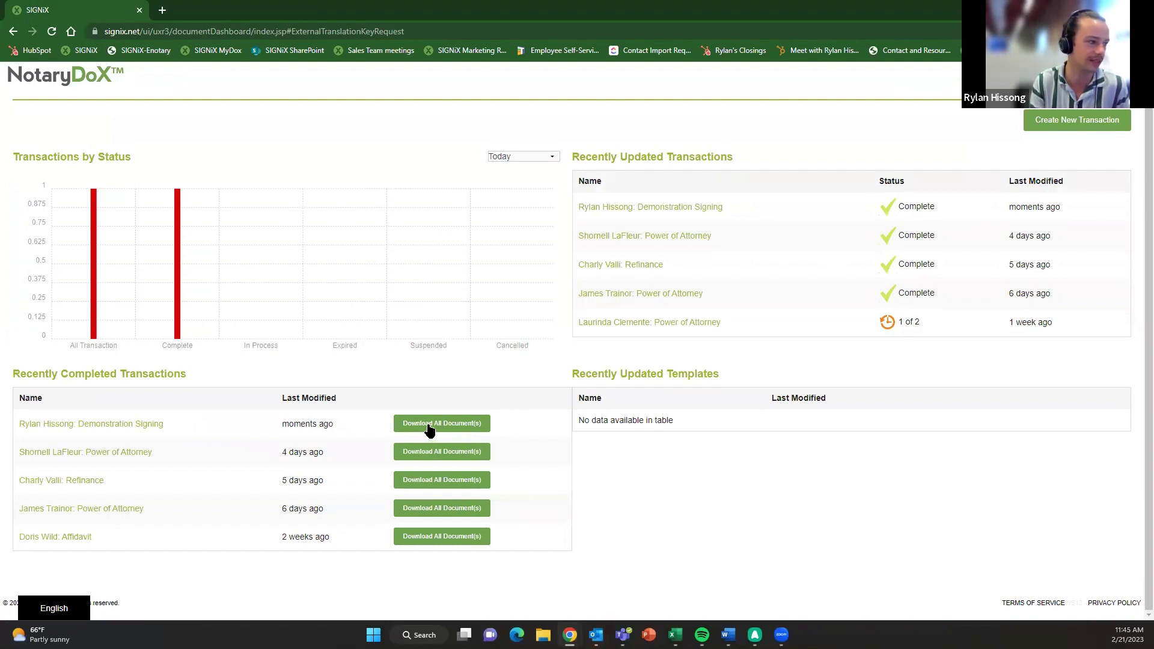
scroll(841, 475, up, 1)
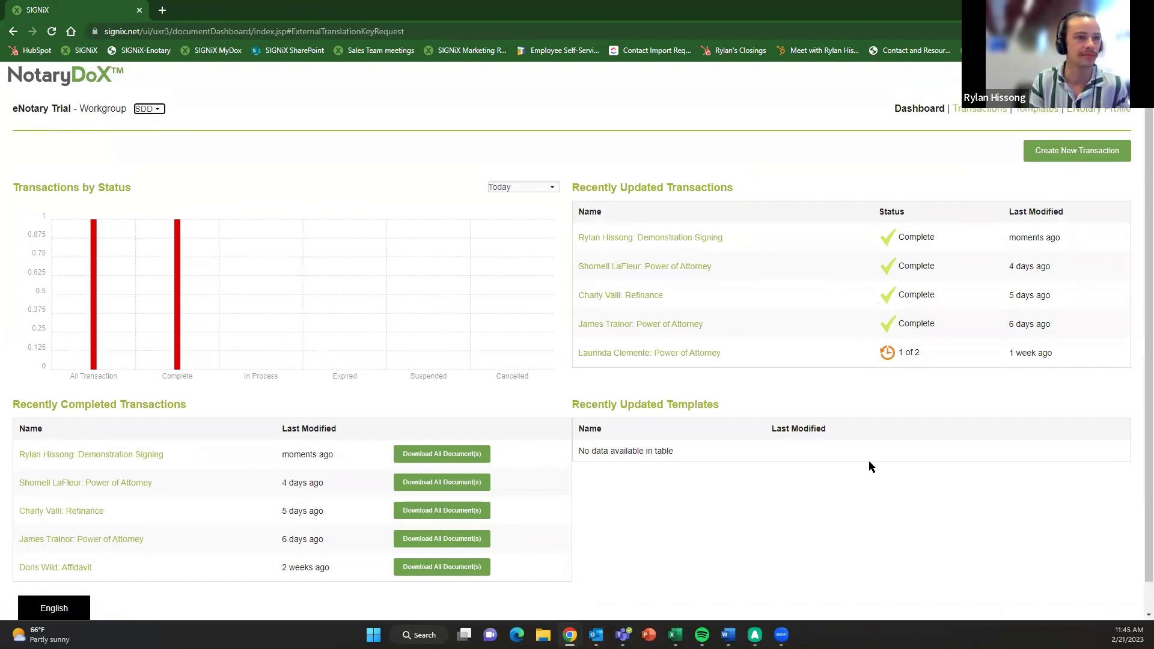